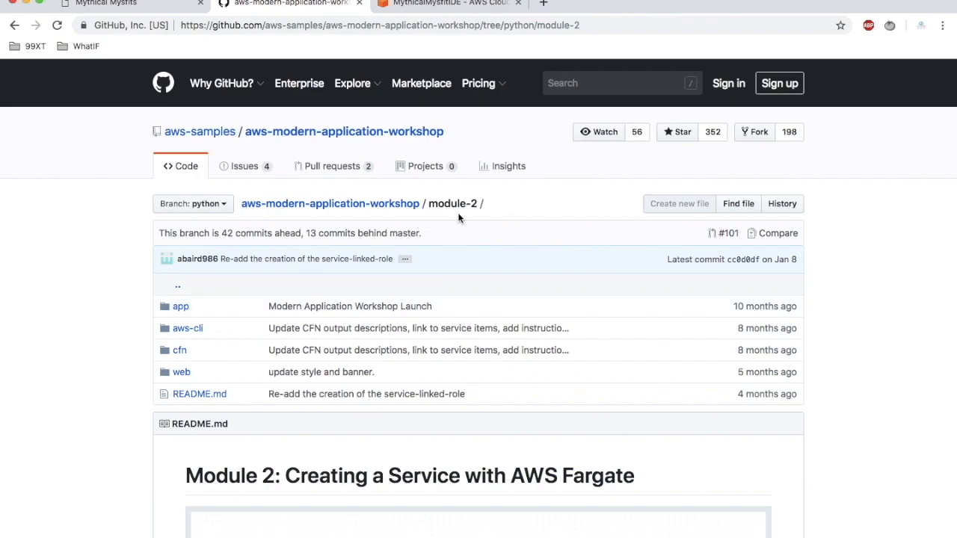
Review the Module 2 README's architecture diagram and the resources listed under Creating the Core Infrastructure using AWS CloudFormation.
scroll(465, 213, down, 5)
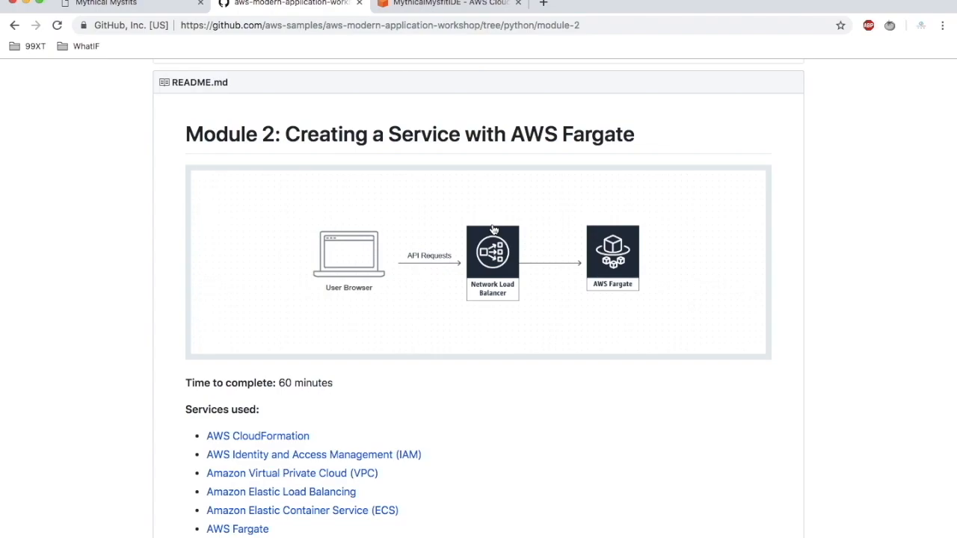
scroll(494, 230, up, 1)
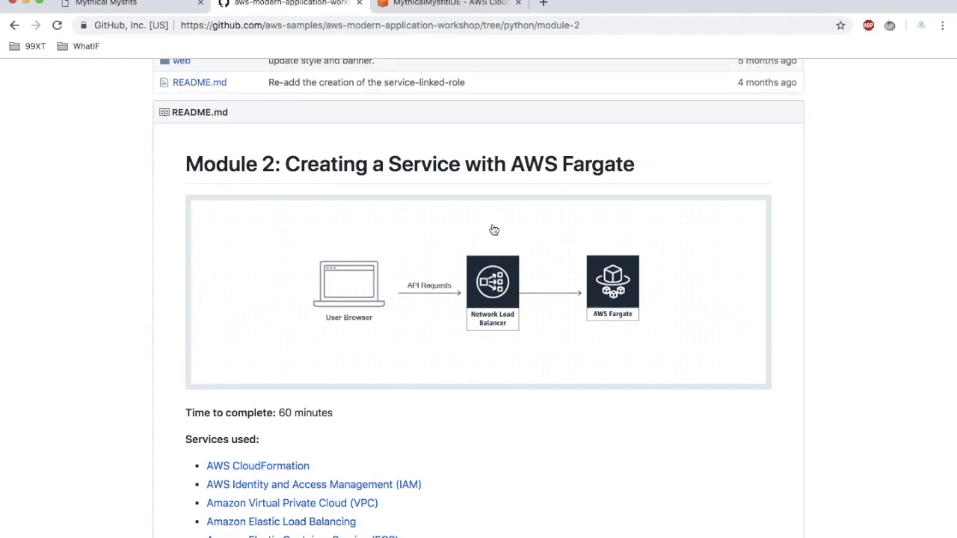
scroll(494, 229, down, 10)
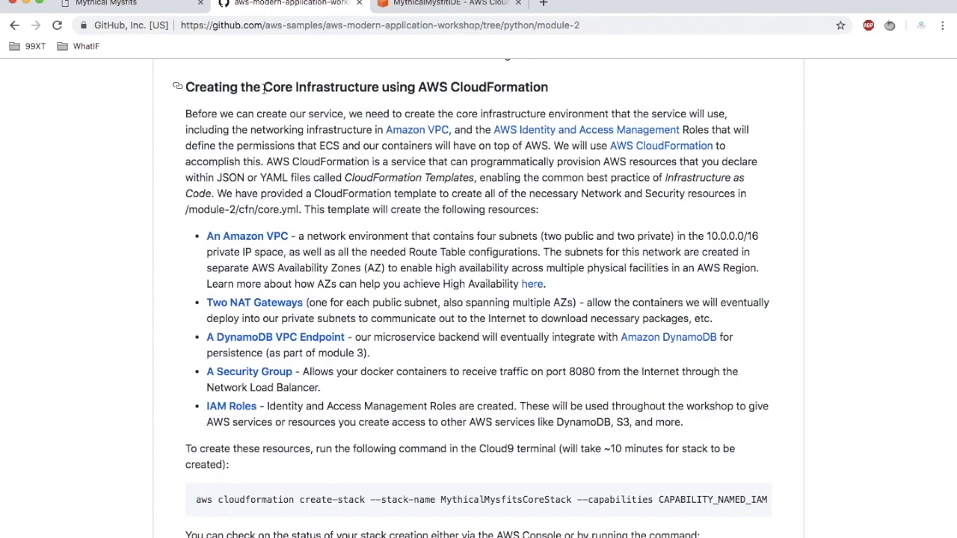
drag(262, 87, 378, 87)
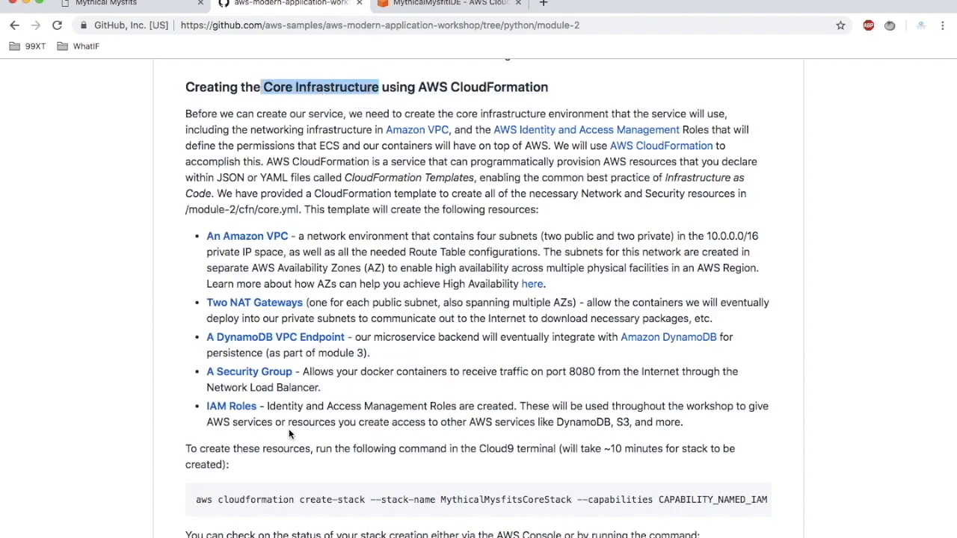
drag(292, 236, 206, 234)
drag(306, 313, 230, 303)
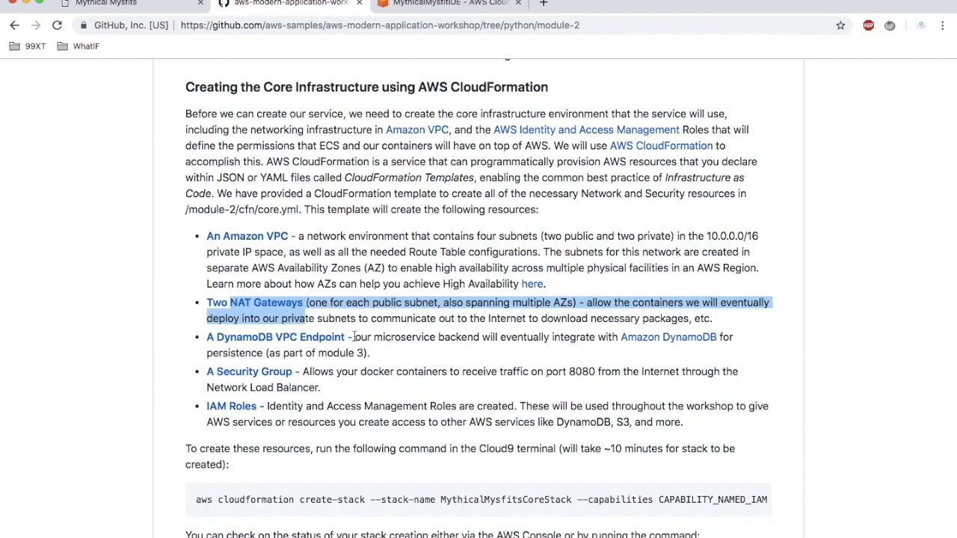
drag(347, 337, 198, 336)
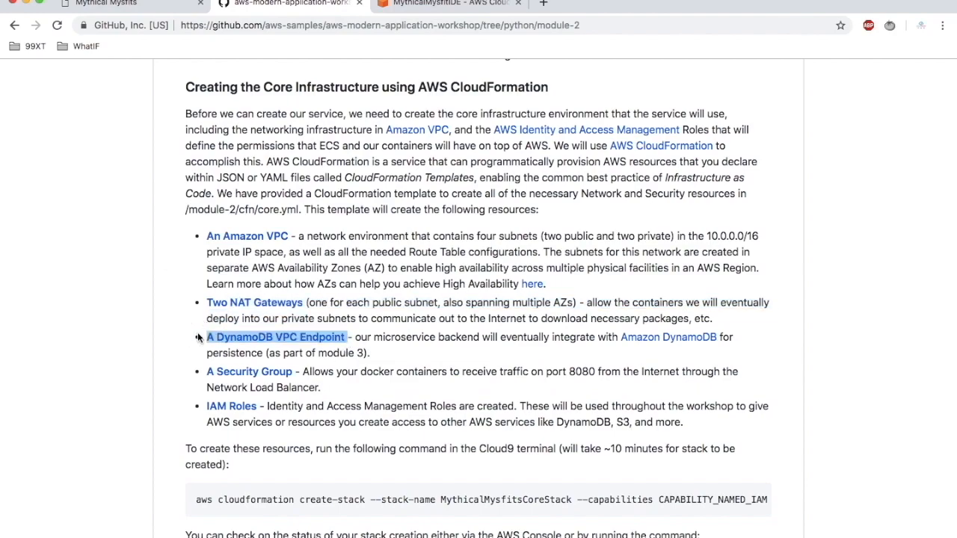
click(198, 338)
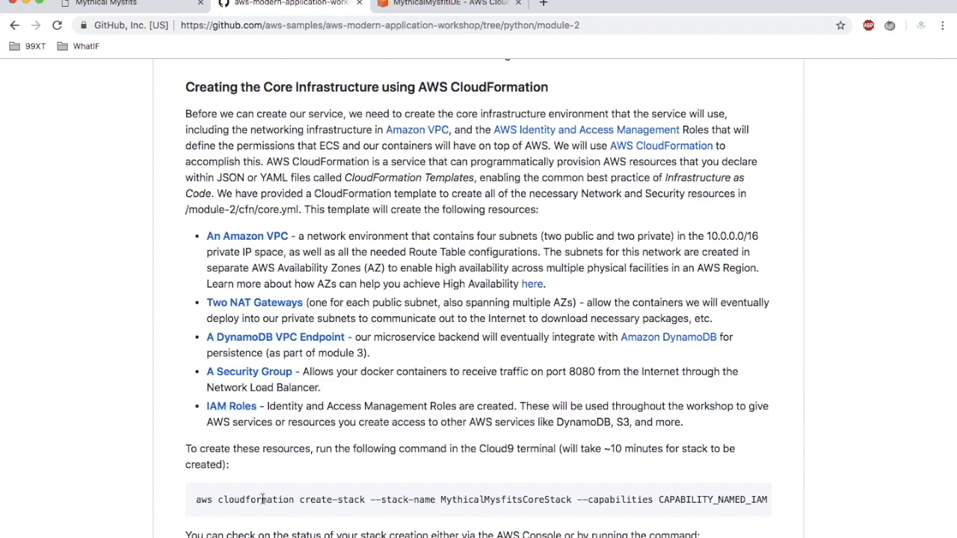
Copy the full aws cloudformation create-stack command for MythicalMysfitsCoreStack from the README.
scroll(255, 498, down, 2)
mouse_move(200, 441)
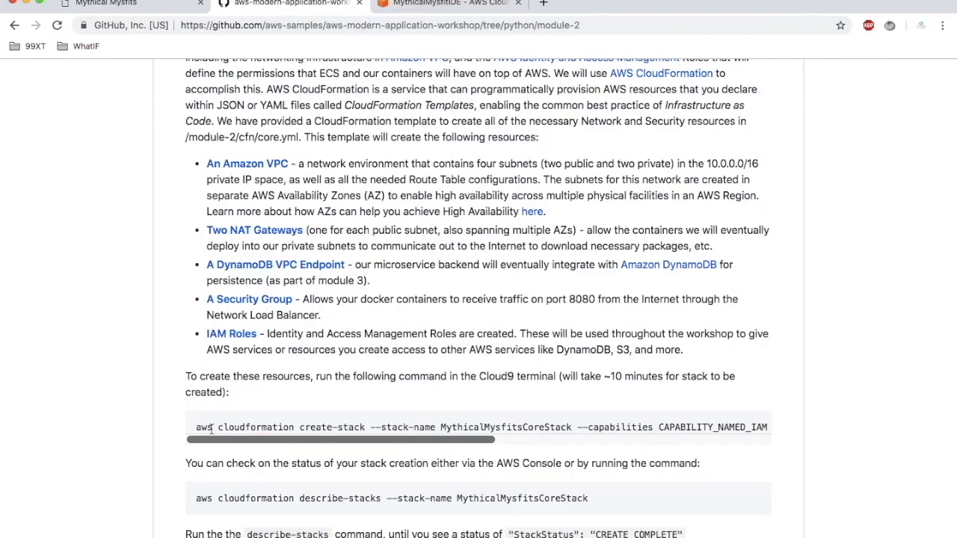
drag(232, 393, 753, 430)
key(super+c)
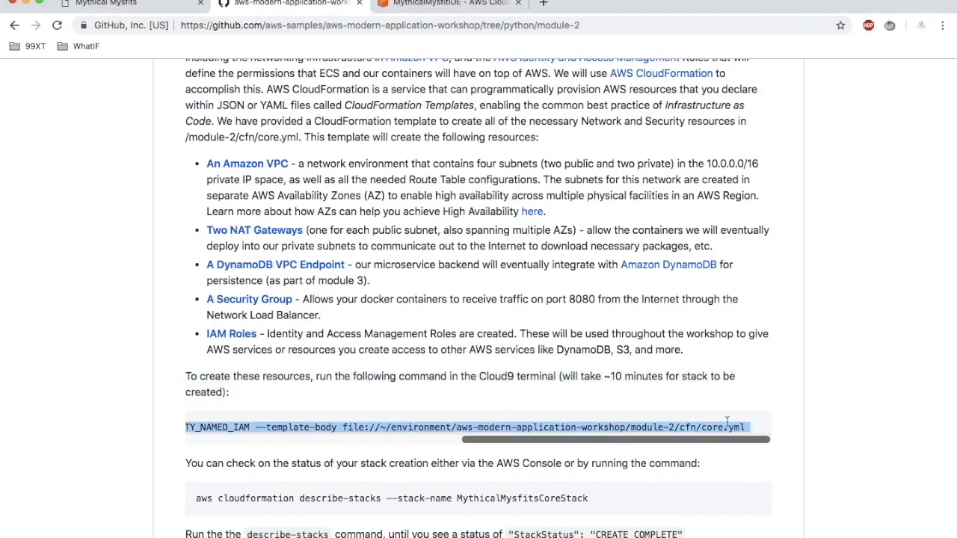
Switch to the AWS Cloud9 IDE, enlarge the terminal pane and paste the create-stack command at the prompt.
click(448, 3)
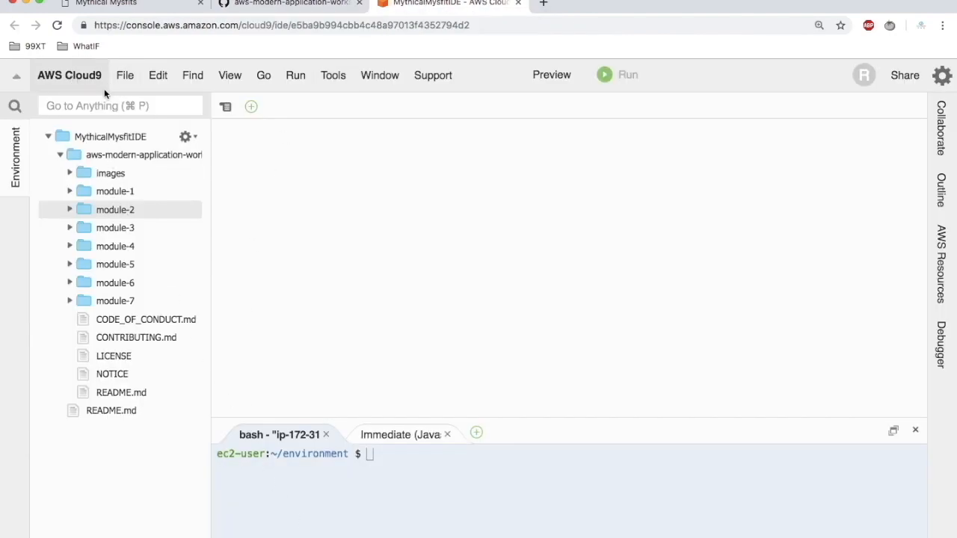
drag(581, 419, 581, 318)
click(431, 392)
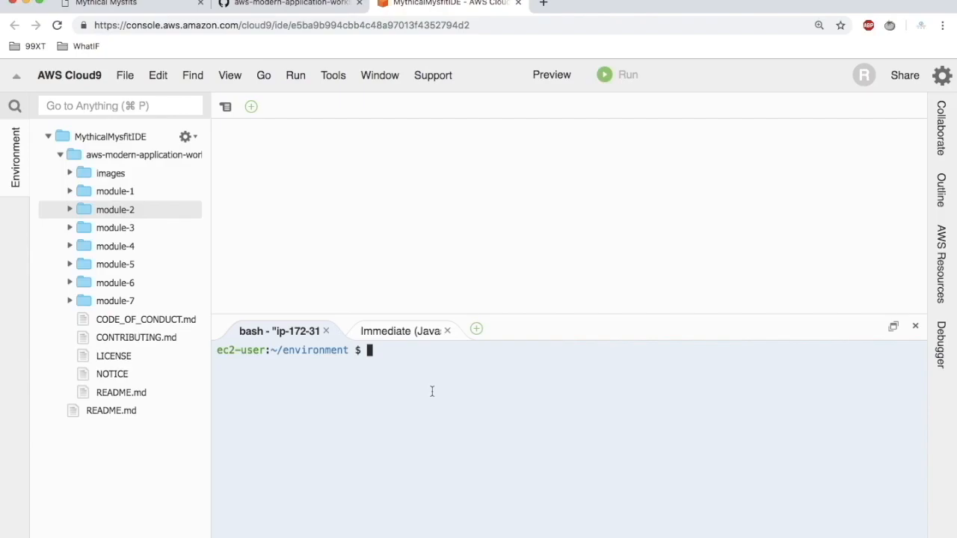
key(super+v)
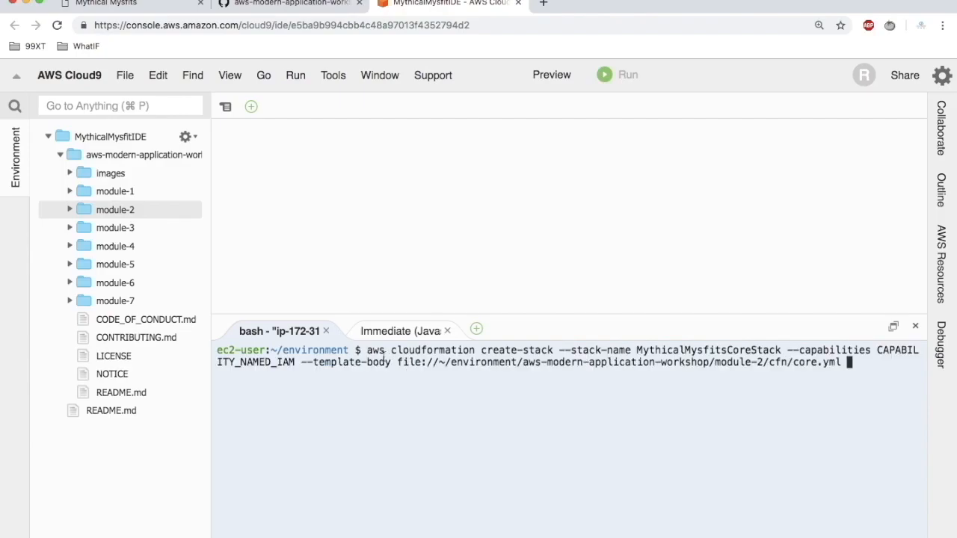
Examine the parts of the create-stack command: service, operation, stack name, capabilities, and template body path in module-2.
double_click(374, 352)
double_click(436, 351)
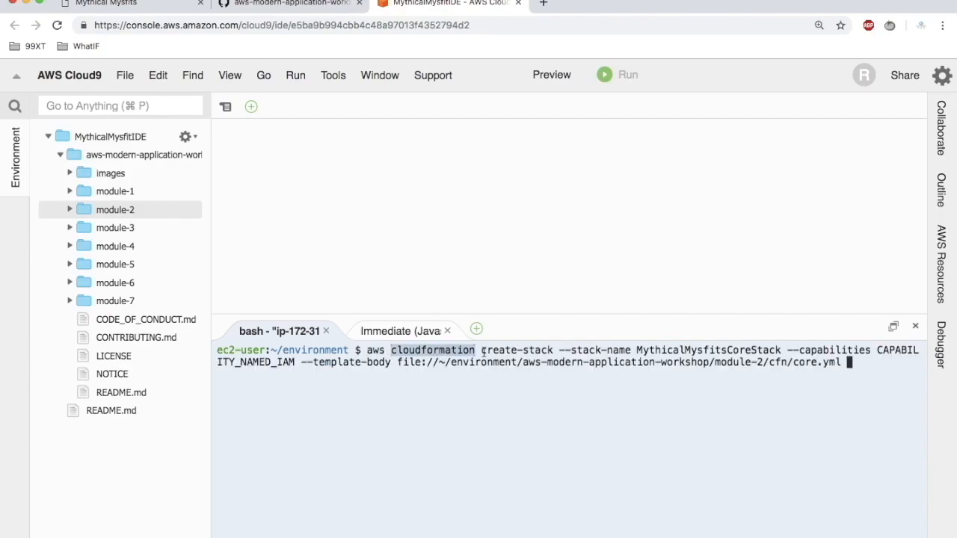
drag(482, 355, 558, 350)
double_click(663, 350)
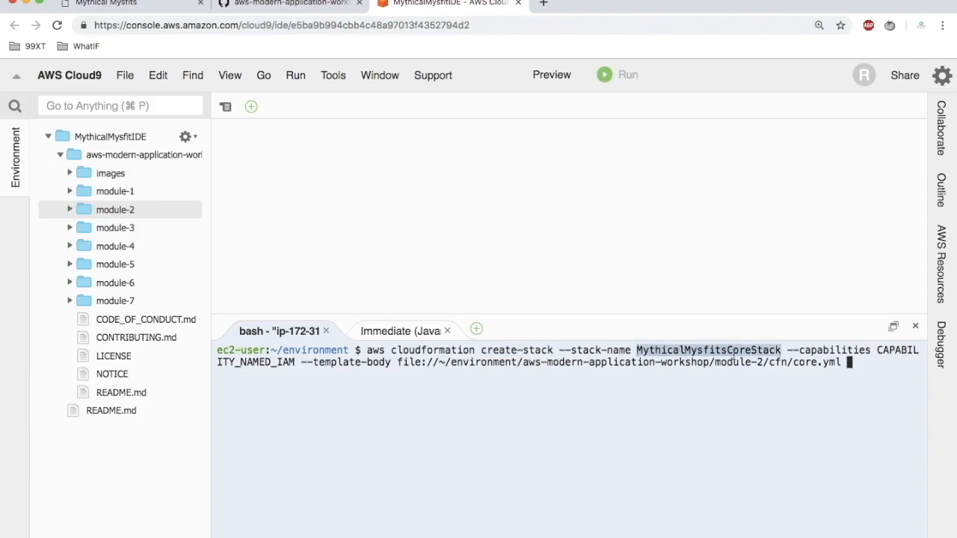
drag(296, 368, 873, 350)
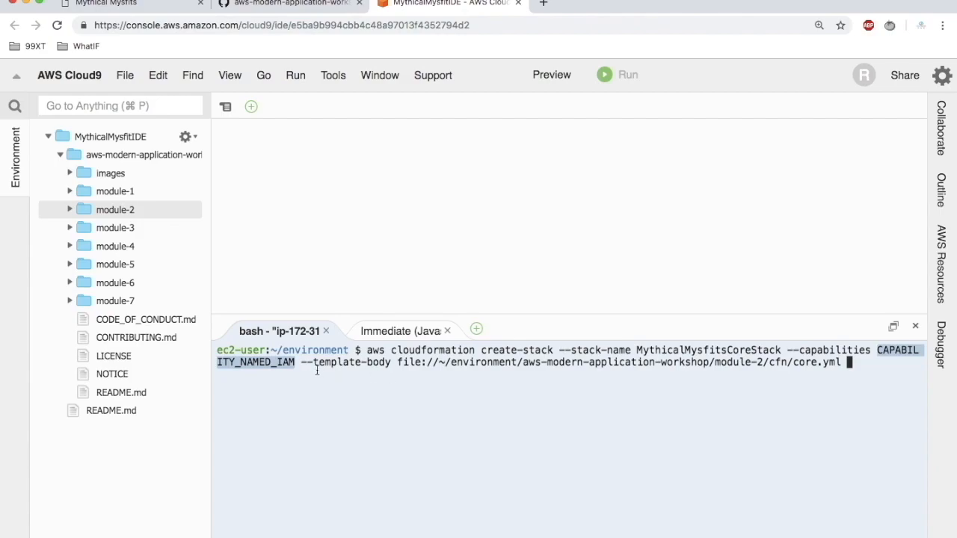
drag(391, 364, 300, 361)
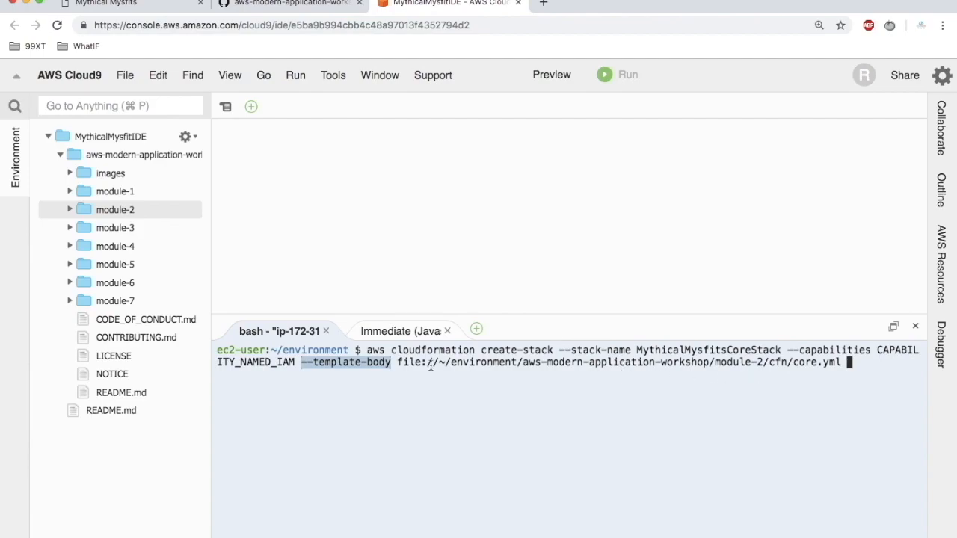
drag(523, 362, 765, 365)
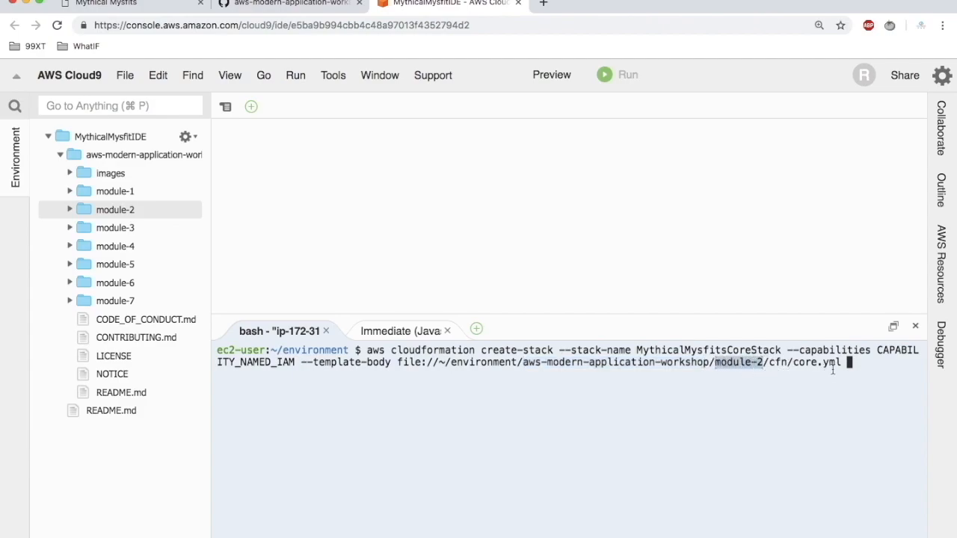
Open the core.yml template from the cfn folder of module-2 in the editor.
click(72, 216)
click(71, 214)
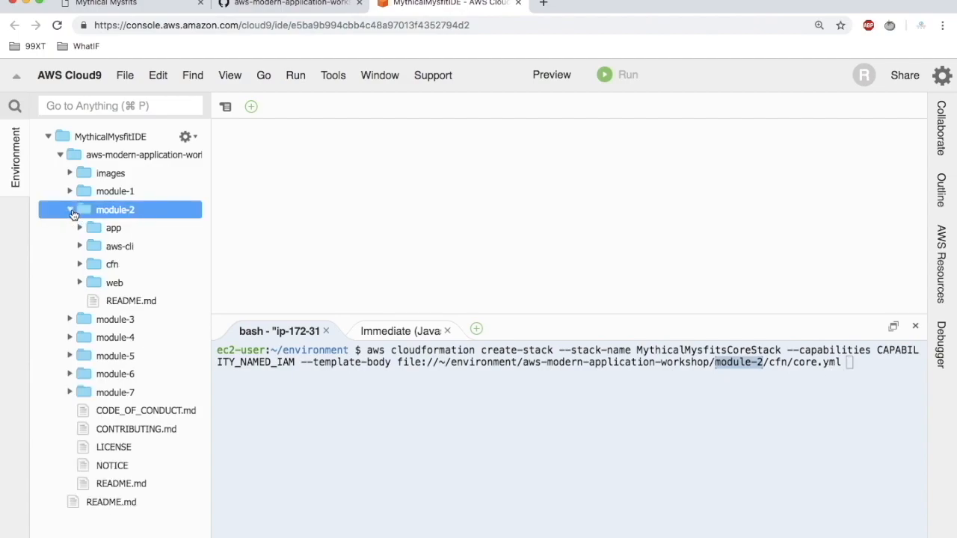
click(81, 268)
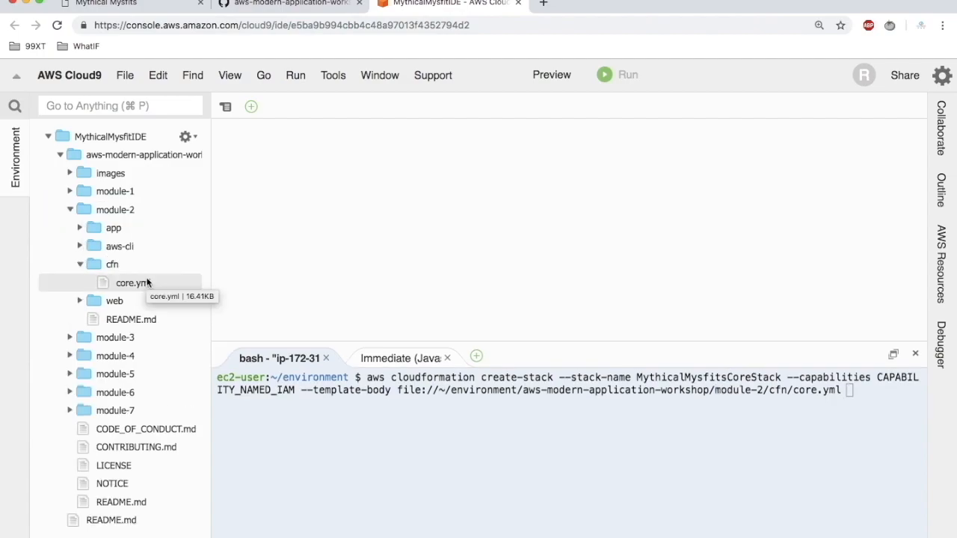
double_click(147, 283)
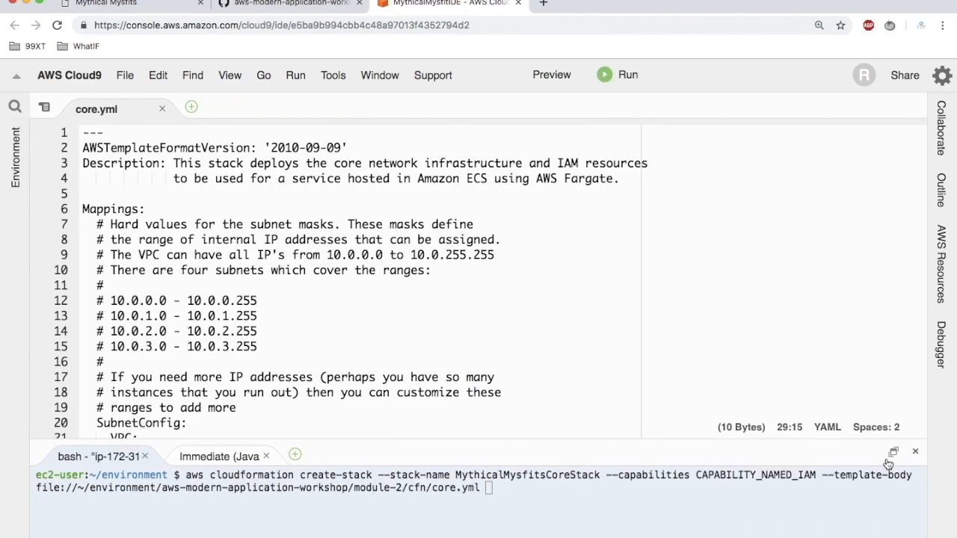
Examine the Mappings section of core.yml, including the subnet range comments and the SubnetConfig CIDR entries for the VPC and subnets.
drag(263, 411, 50, 224)
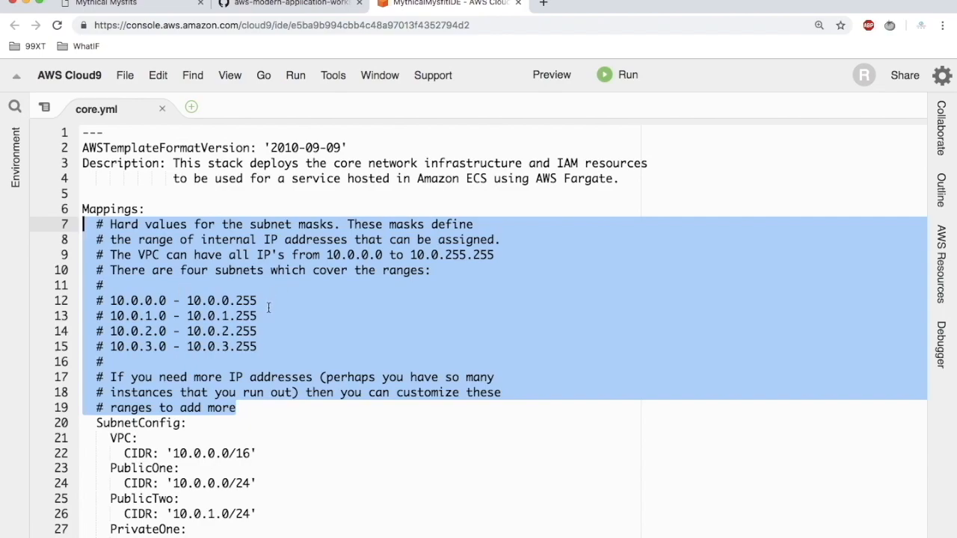
click(274, 343)
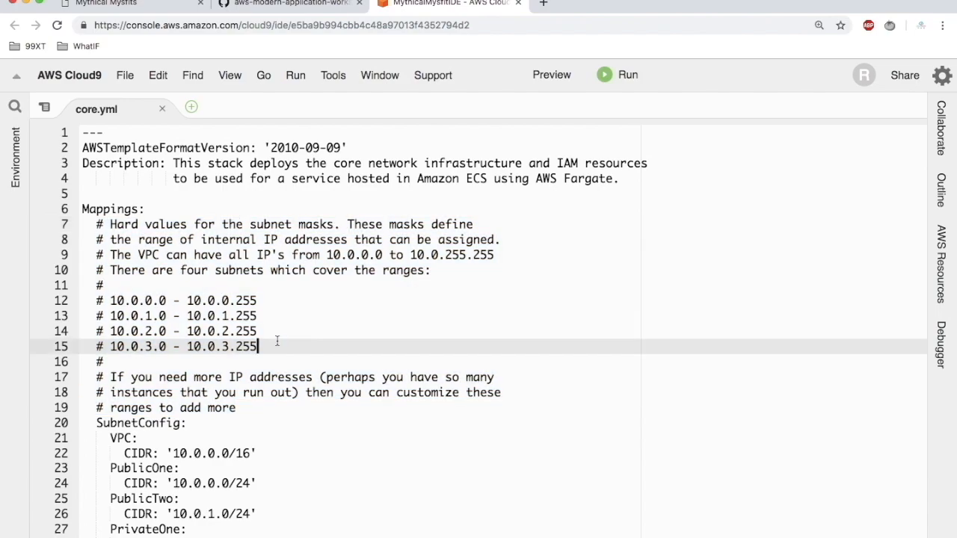
drag(262, 346, 78, 302)
scroll(77, 301, down, 5)
click(116, 267)
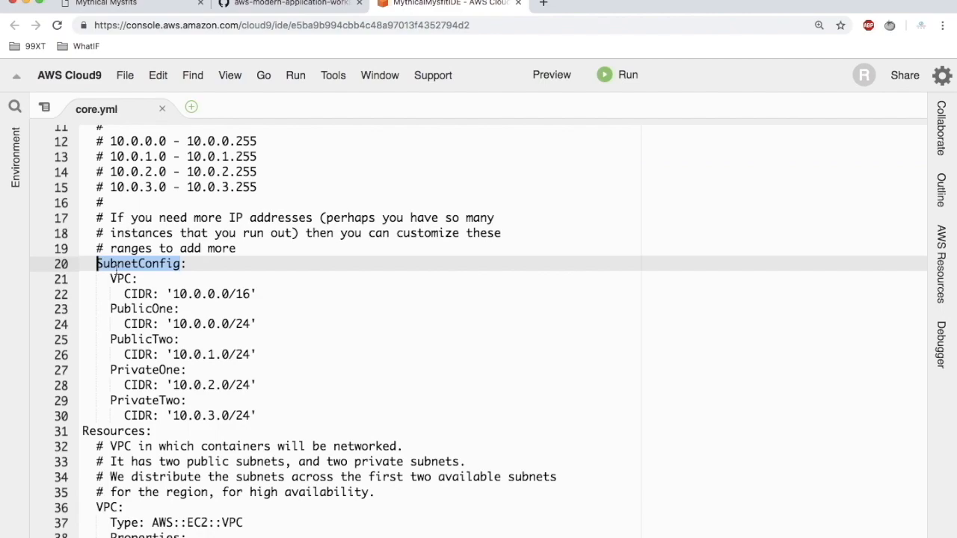
click(116, 279)
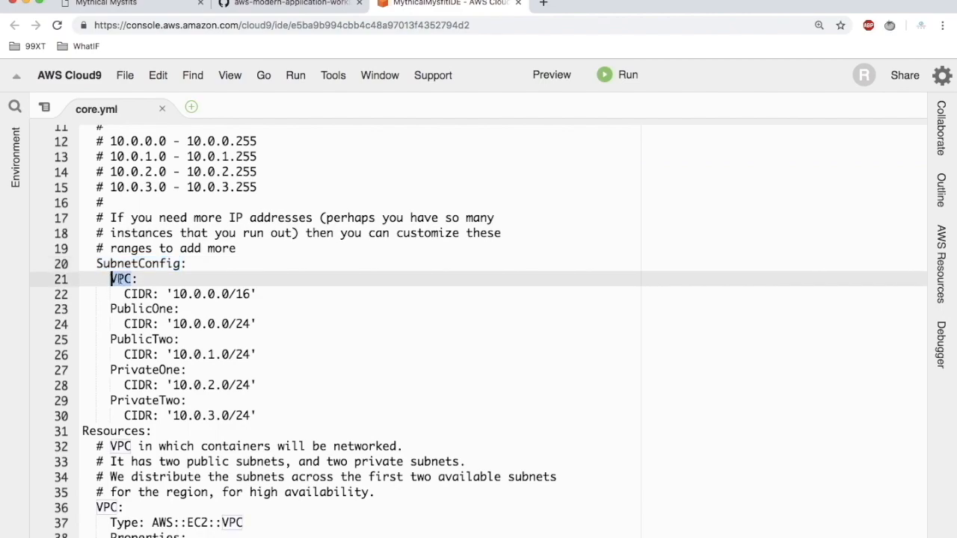
drag(254, 292, 168, 292)
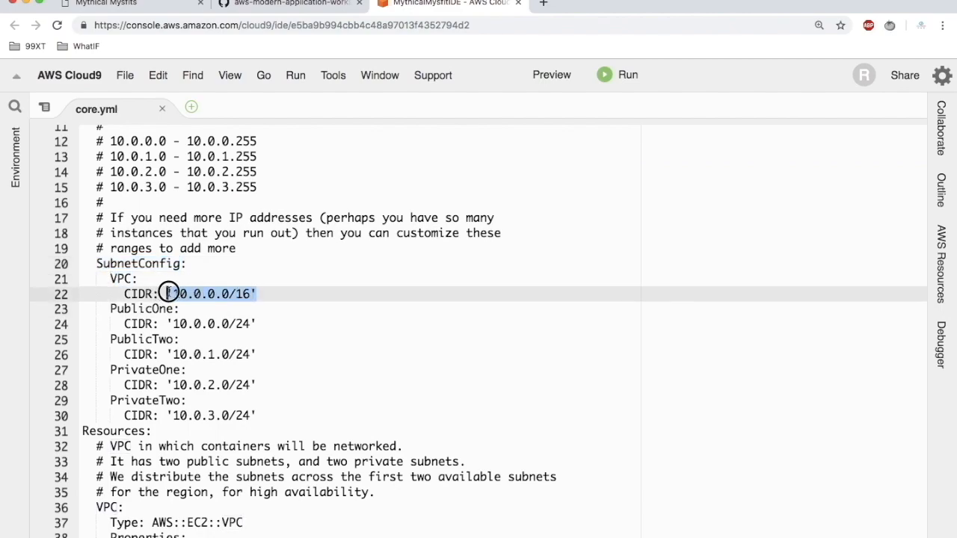
click(259, 300)
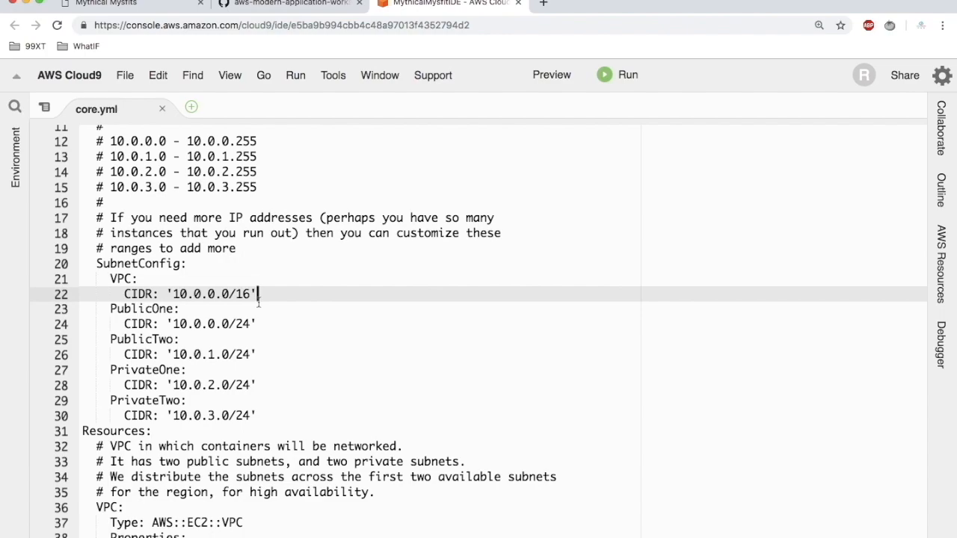
click(261, 415)
Examine the Resources section of core.yml and its VPC resource definition.
scroll(218, 329, down, 5)
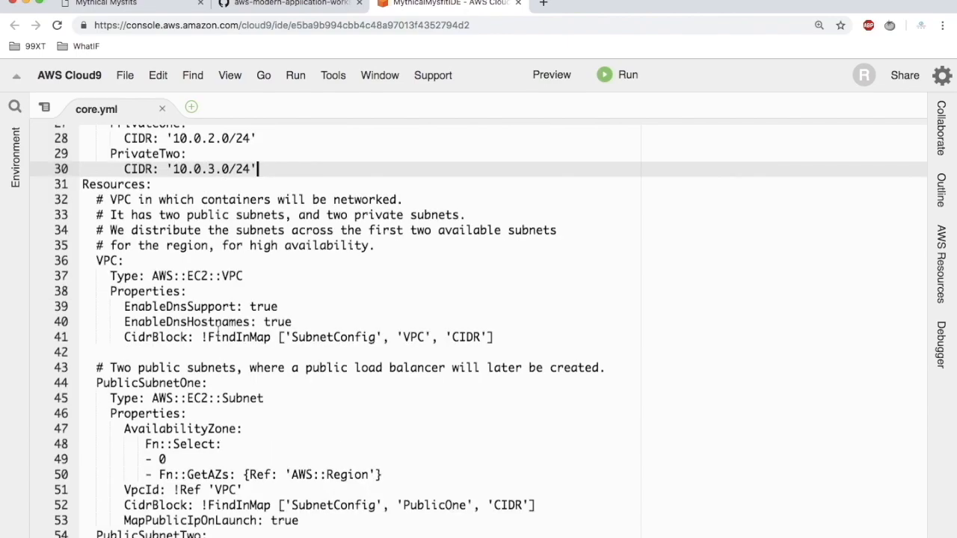
double_click(118, 185)
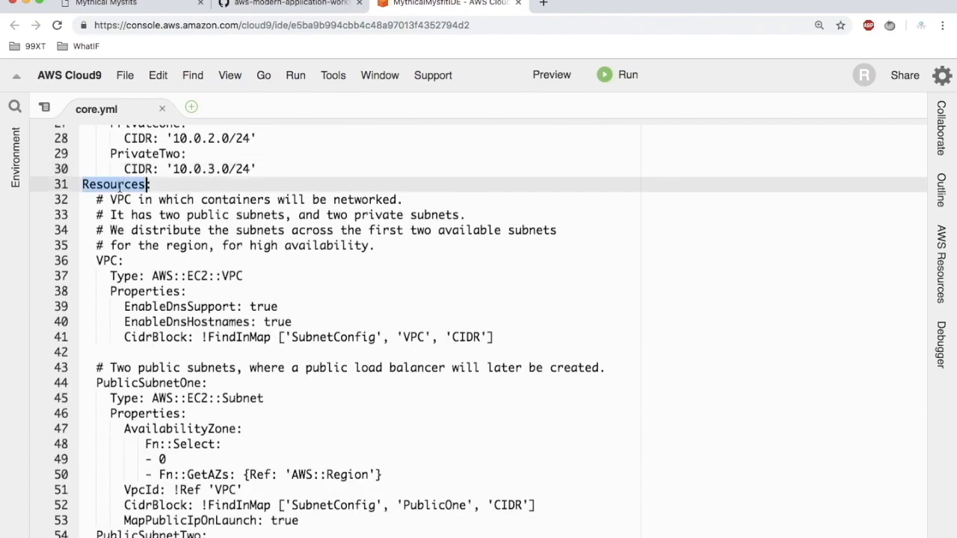
drag(179, 185, 88, 184)
double_click(107, 261)
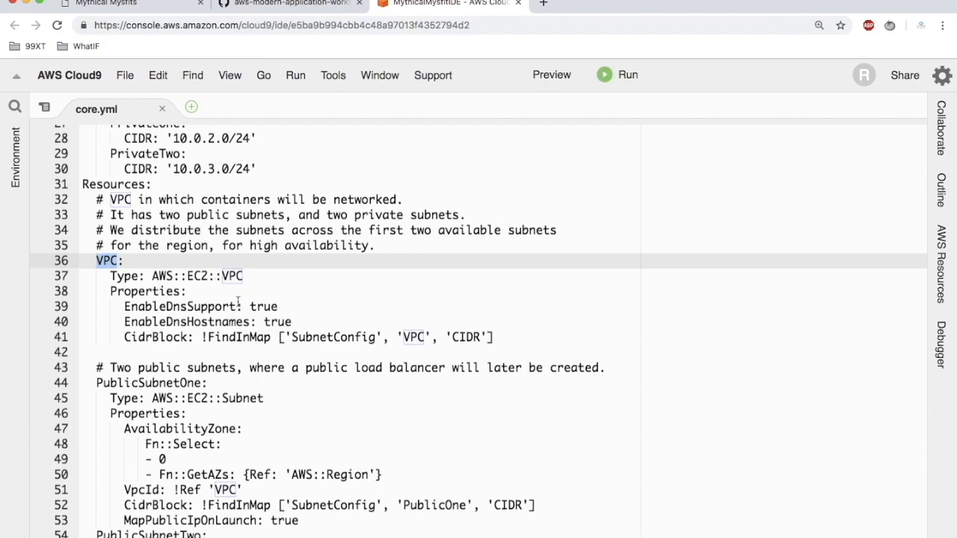
scroll(204, 280, down, 2)
scroll(361, 275, up, 2)
Examine how the VPC's CidrBlock property in core.yml refers to the SubnetConfig mapping and its CIDR entries.
double_click(165, 325)
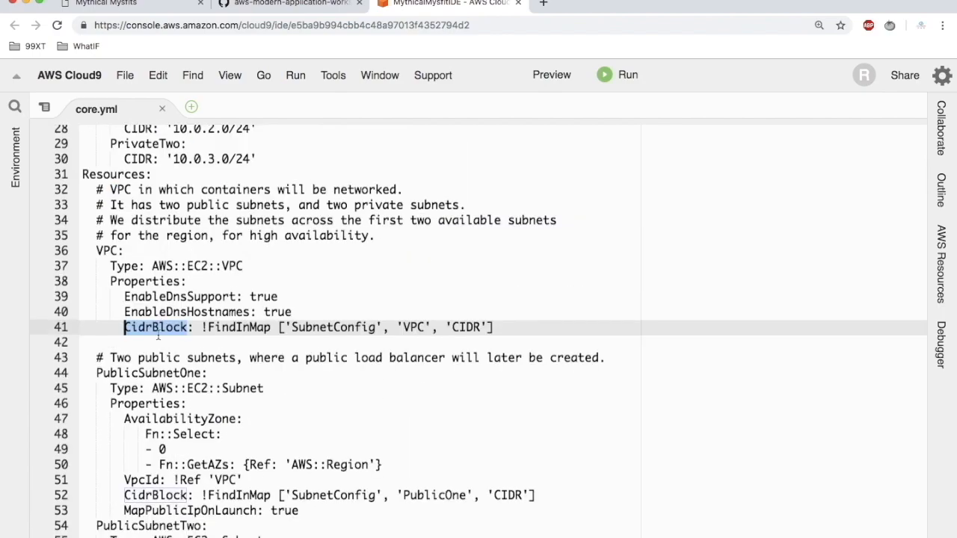
double_click(335, 327)
scroll(336, 327, up, 4)
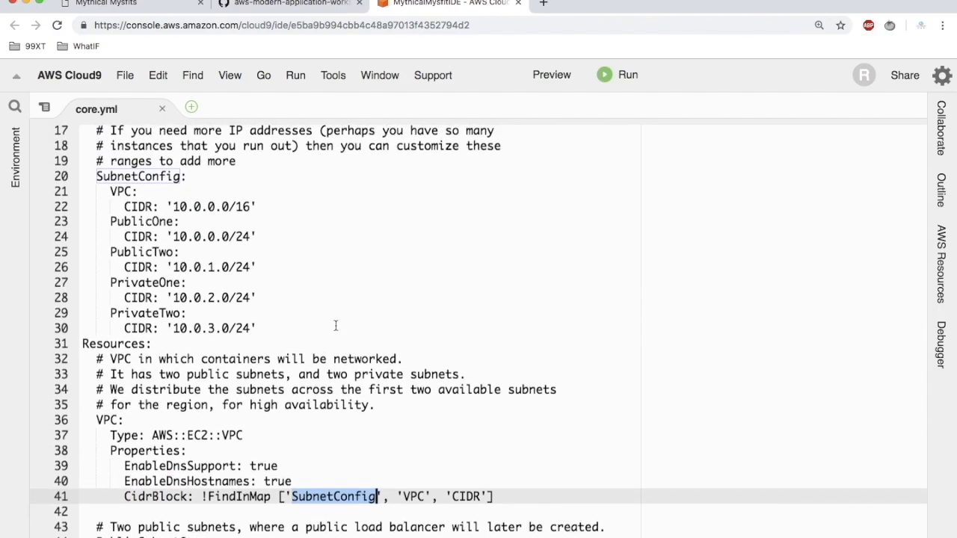
drag(268, 328, 90, 176)
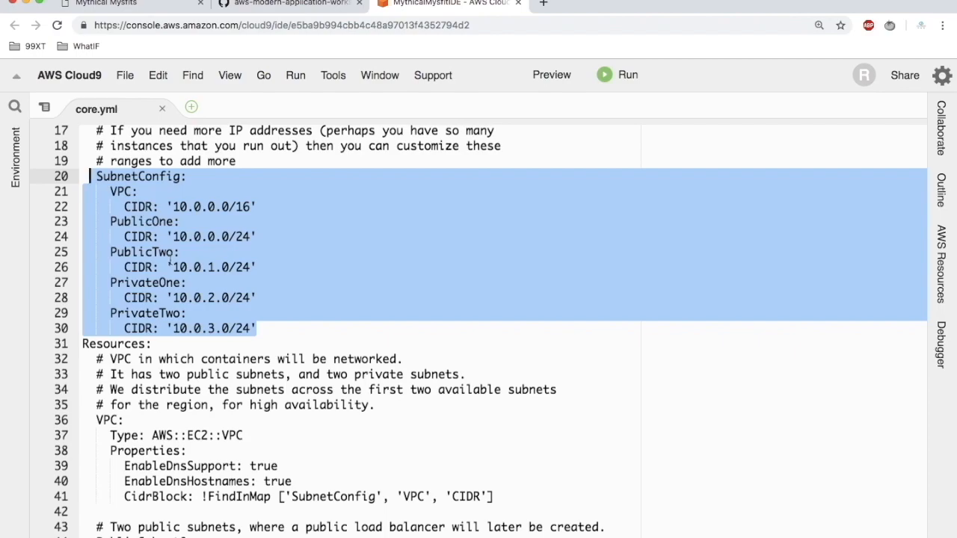
Trace the VPC's FindInMap expression through the 'VPC' and 'CIDR' keys to the matching address range in SubnetConfig.
scroll(224, 299, down, 2)
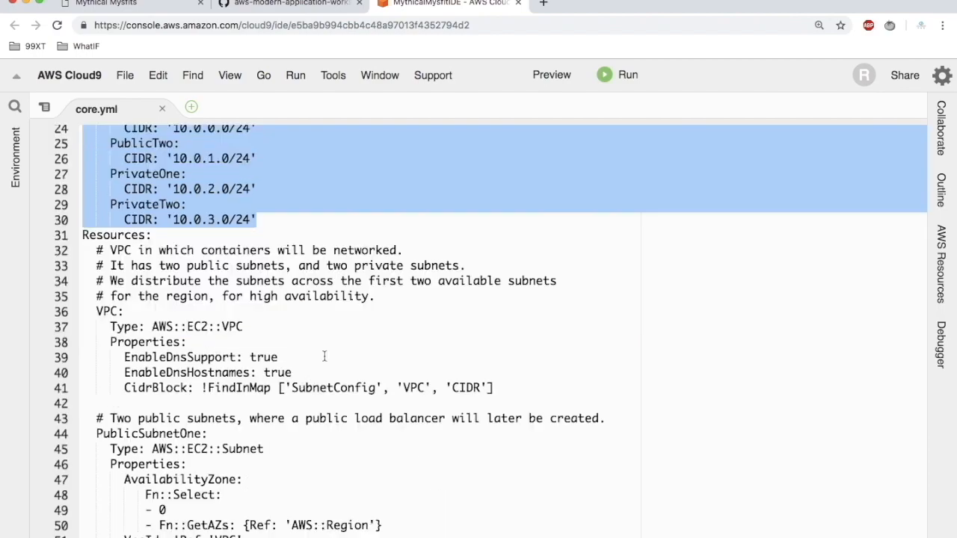
click(418, 387)
double_click(415, 387)
scroll(395, 365, up, 3)
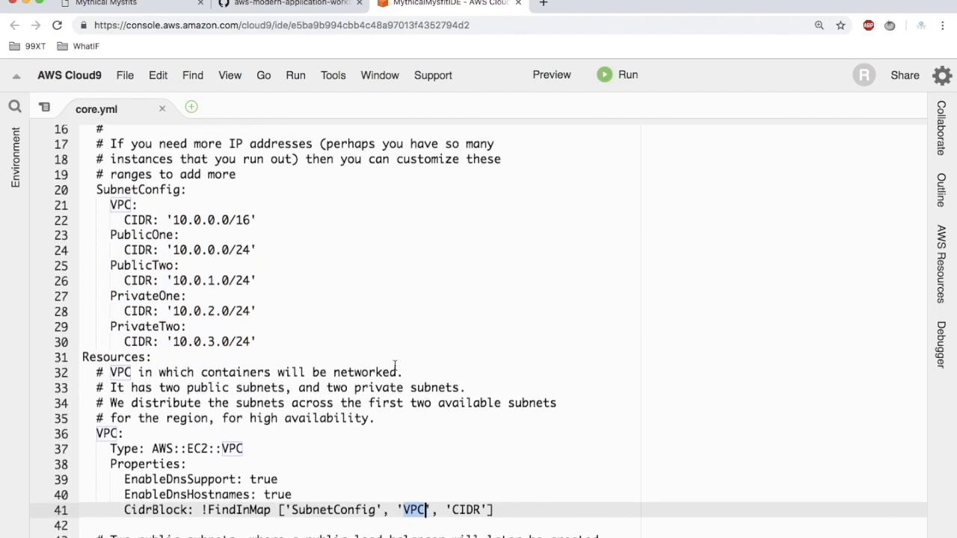
double_click(123, 205)
double_click(137, 219)
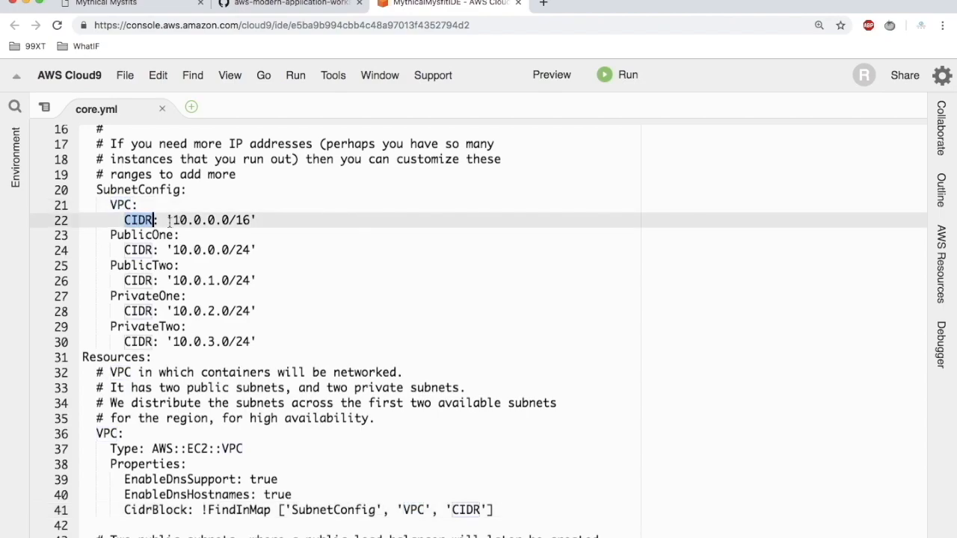
drag(167, 220, 270, 221)
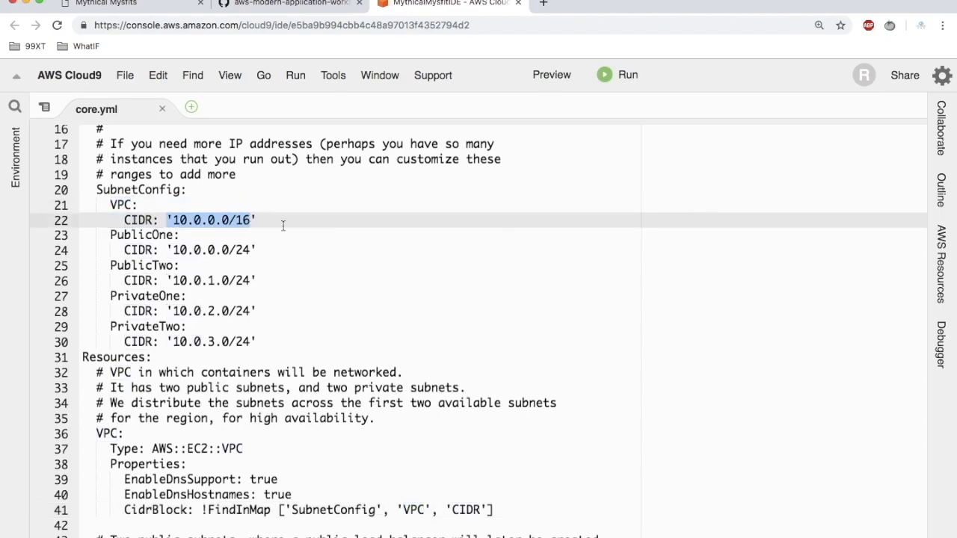
scroll(322, 299, down, 3)
drag(200, 423, 493, 423)
scroll(493, 423, down, 4)
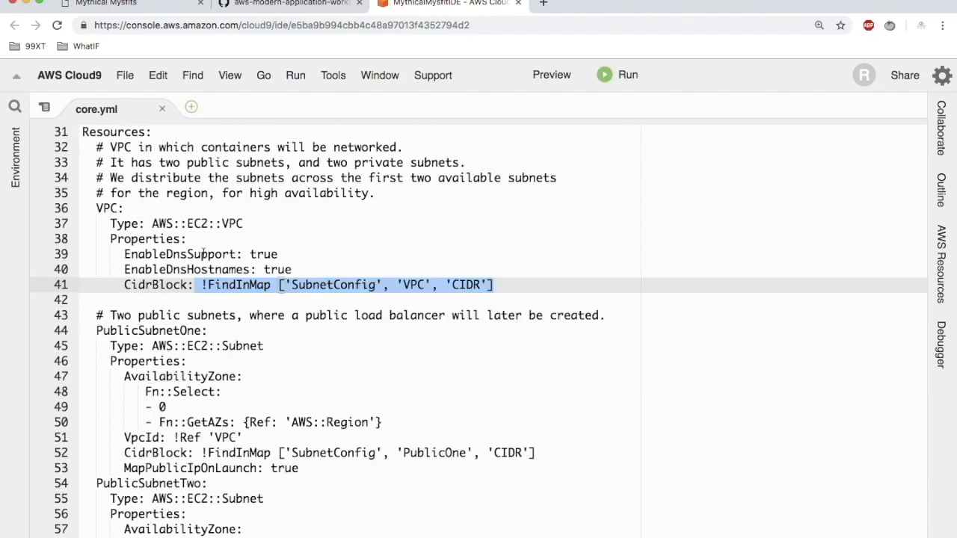
scroll(273, 342, up, 5)
Examine the PublicSubnetOne resource and trace its CidrBlock lookup to the PublicOne CIDR entry in SubnetConfig.
scroll(272, 342, down, 6)
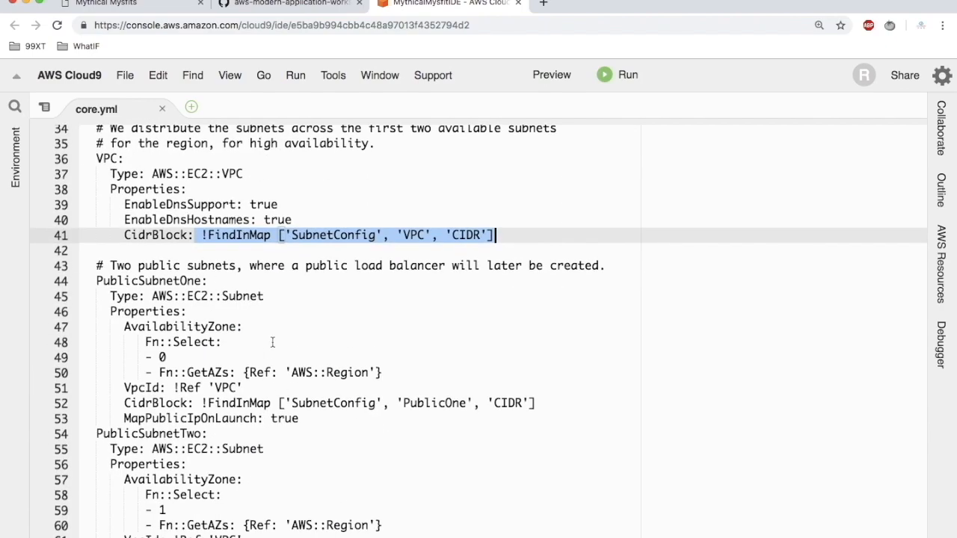
double_click(120, 281)
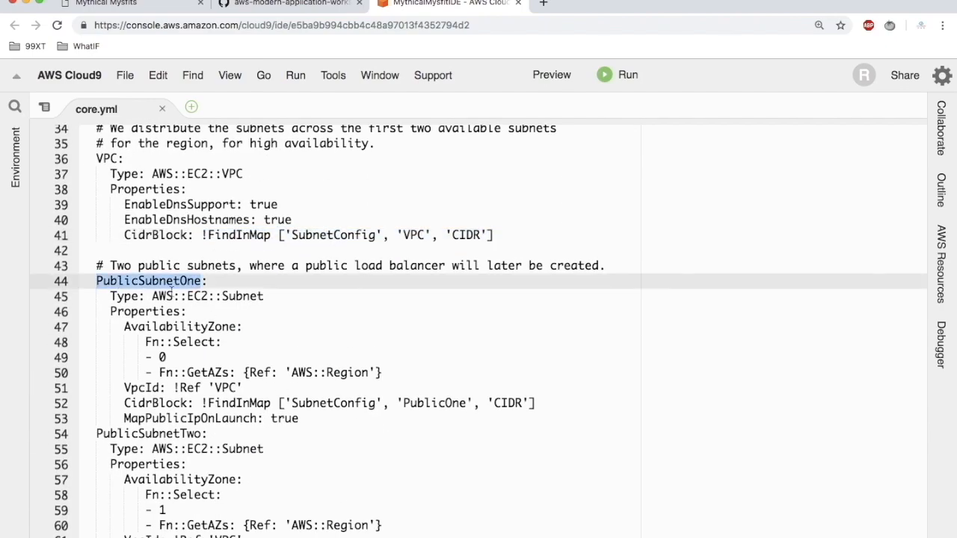
click(165, 404)
double_click(165, 403)
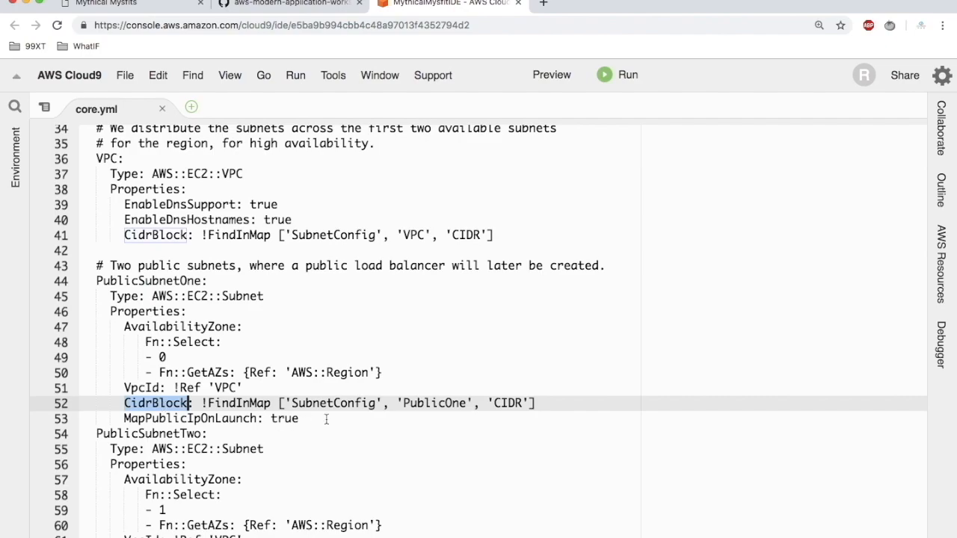
double_click(294, 403)
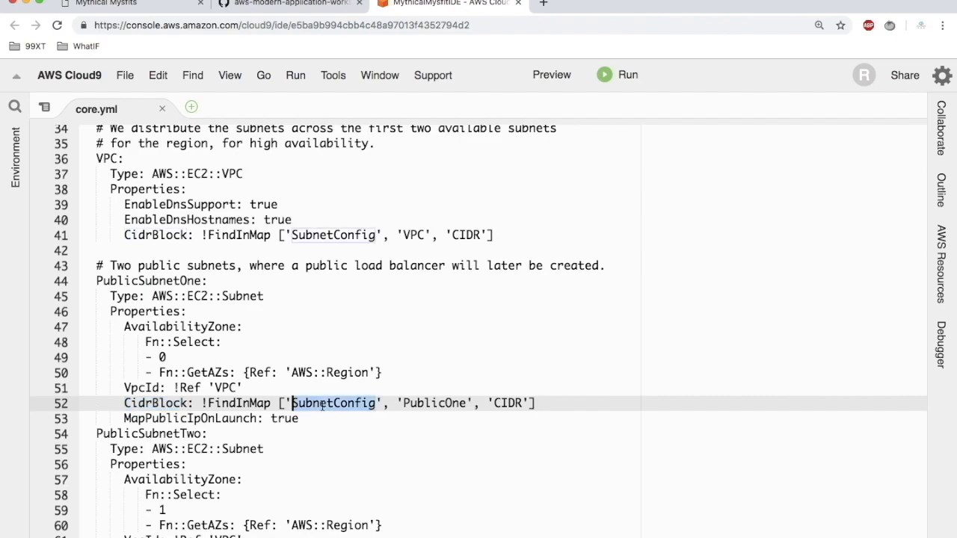
double_click(448, 403)
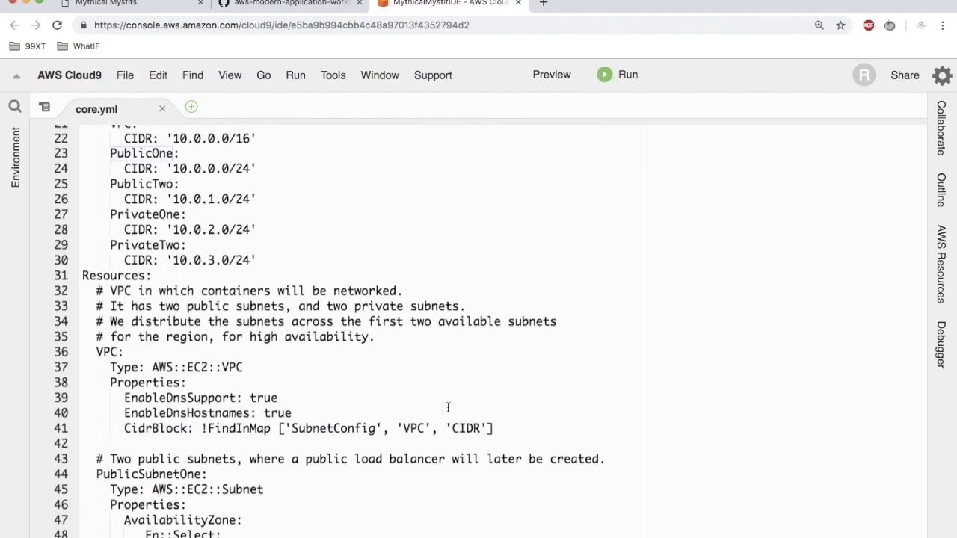
scroll(447, 403, up, 5)
double_click(142, 194)
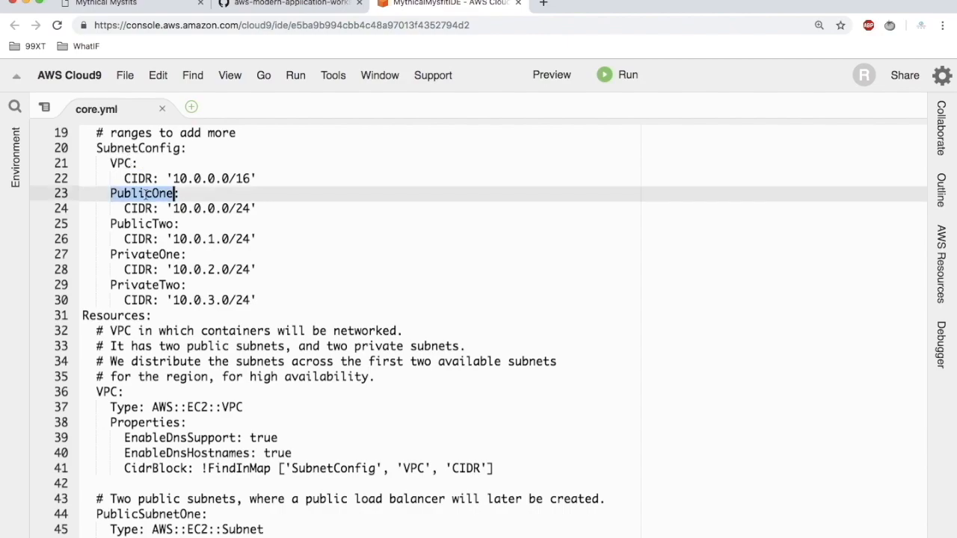
double_click(136, 209)
click(188, 208)
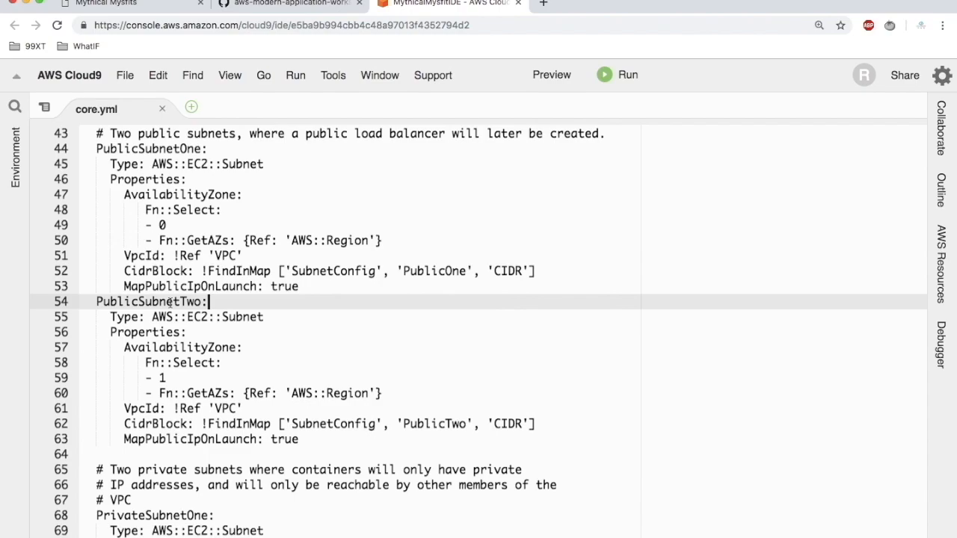
Review the remaining subnet resources in core.yml: PublicSubnetTwo, PrivateSubnetOne and PrivateSubnetTwo.
double_click(171, 301)
scroll(170, 301, down, 5)
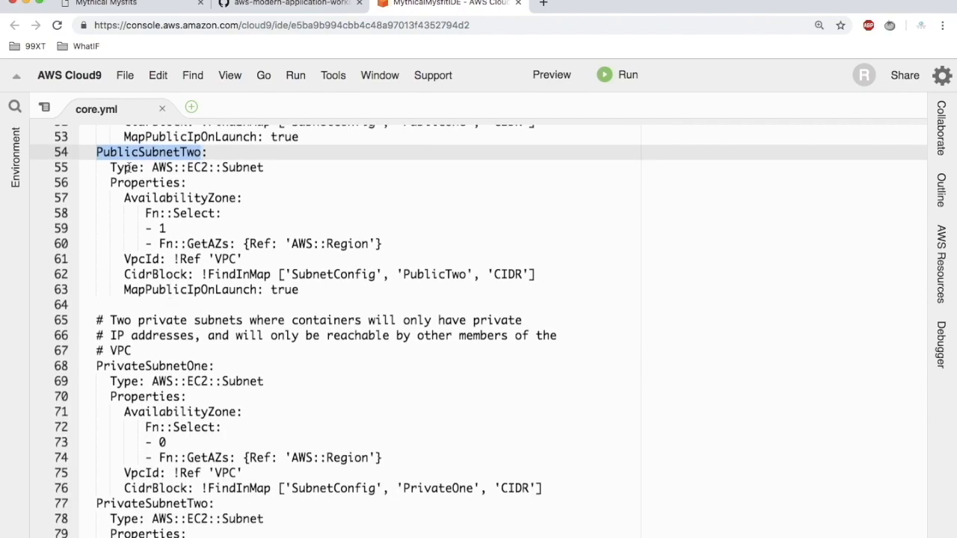
scroll(135, 274, down, 4)
double_click(147, 235)
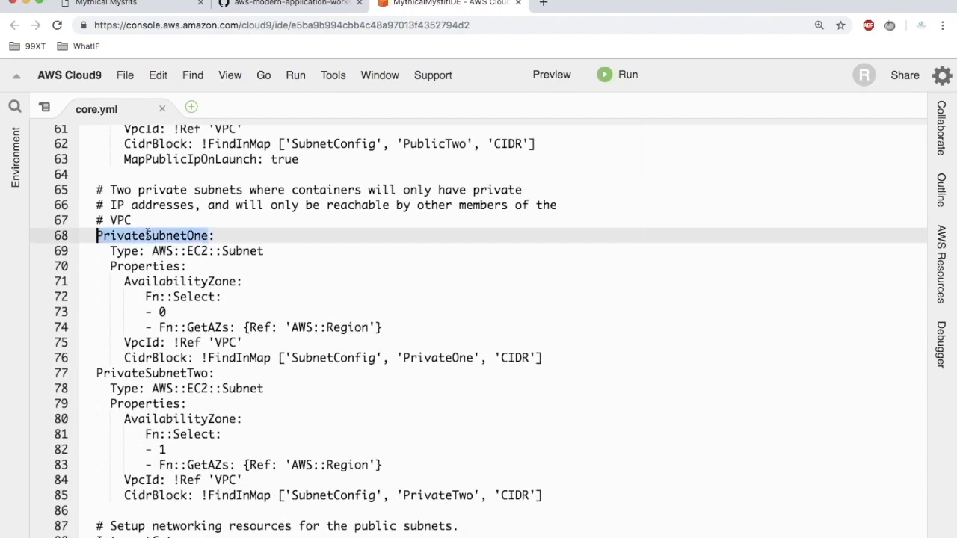
scroll(147, 236, down, 4)
double_click(147, 235)
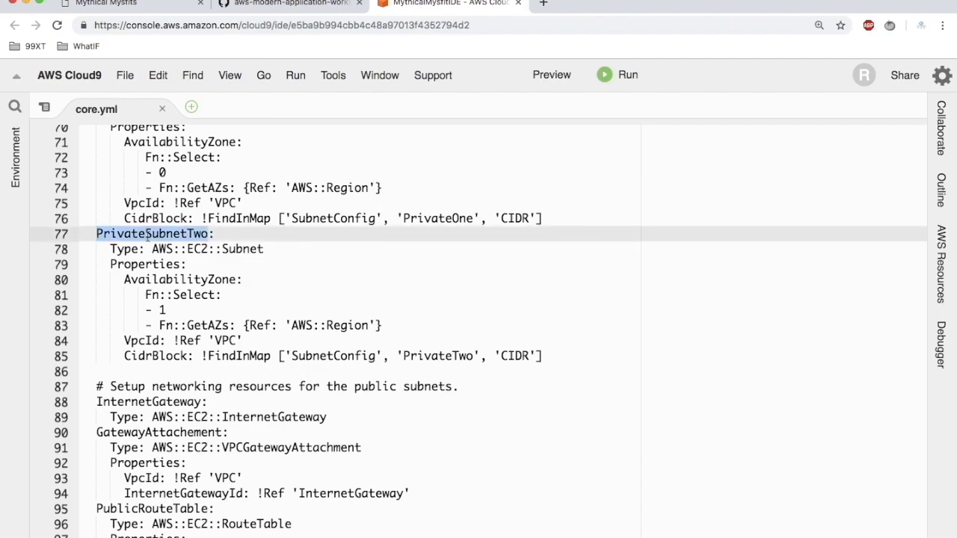
Examine the InternetGateway resource and the GatewayAttachement resource with its VpcId reference to the VPC.
scroll(147, 235, down, 4)
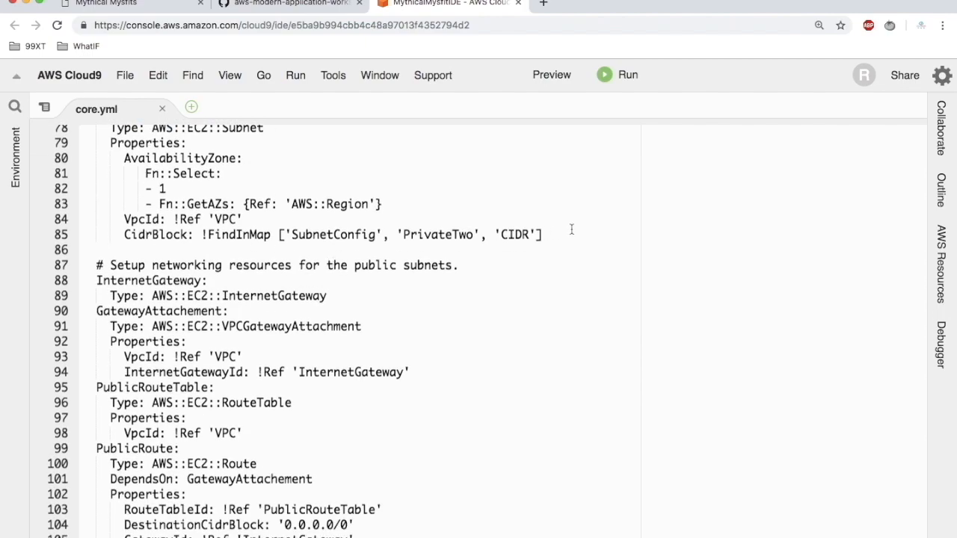
double_click(140, 280)
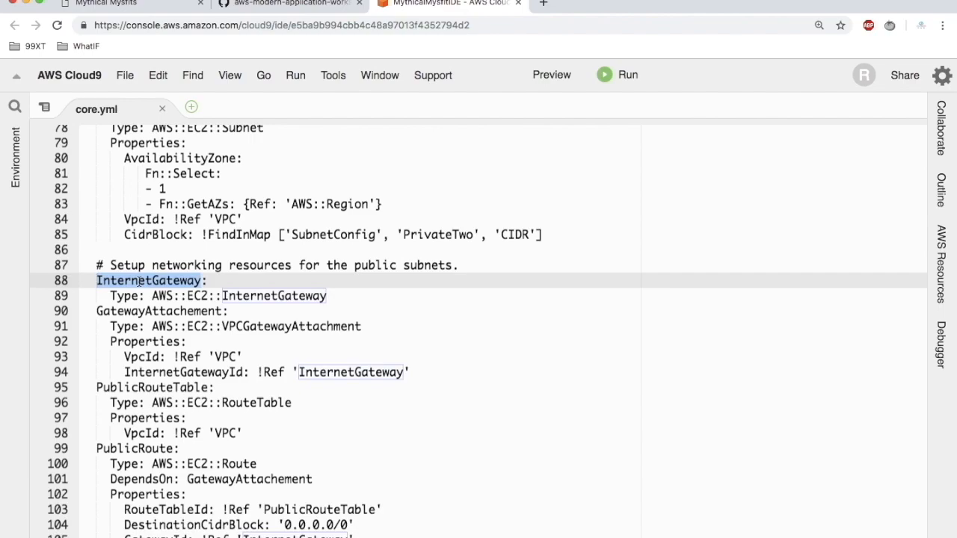
double_click(150, 311)
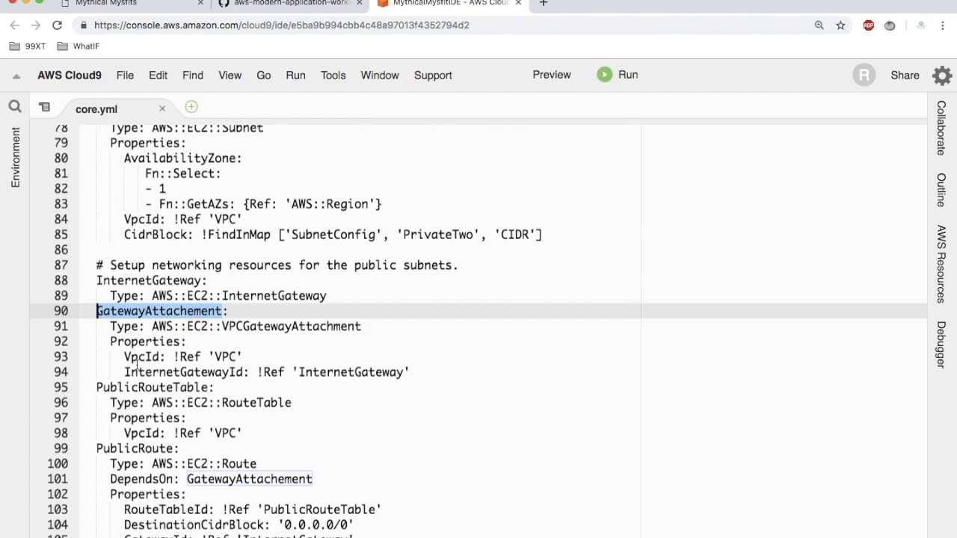
double_click(137, 360)
double_click(218, 356)
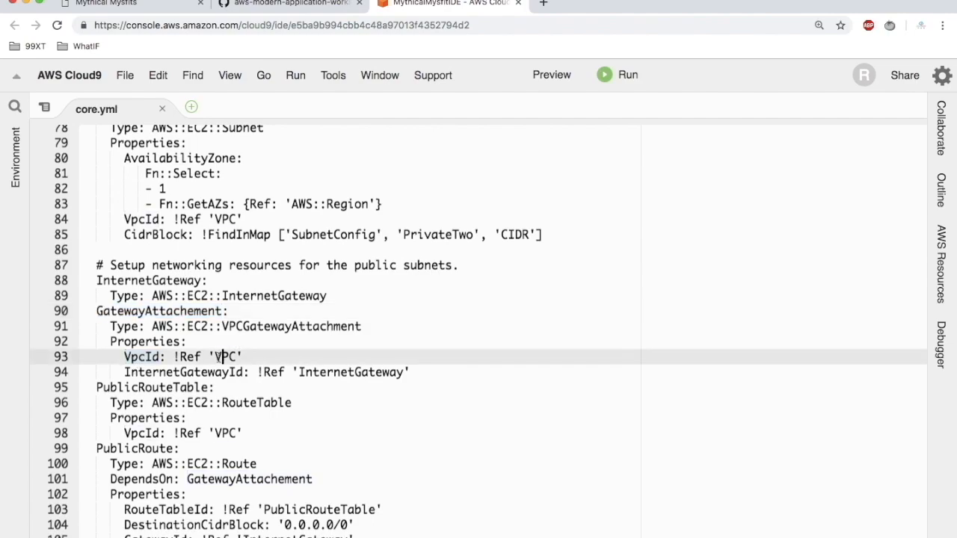
drag(173, 356, 242, 357)
Examine the PublicRouteTable, the PublicRoute's destination CIDR block and gateway reference, and the public subnet route table associations.
scroll(169, 265, down, 4)
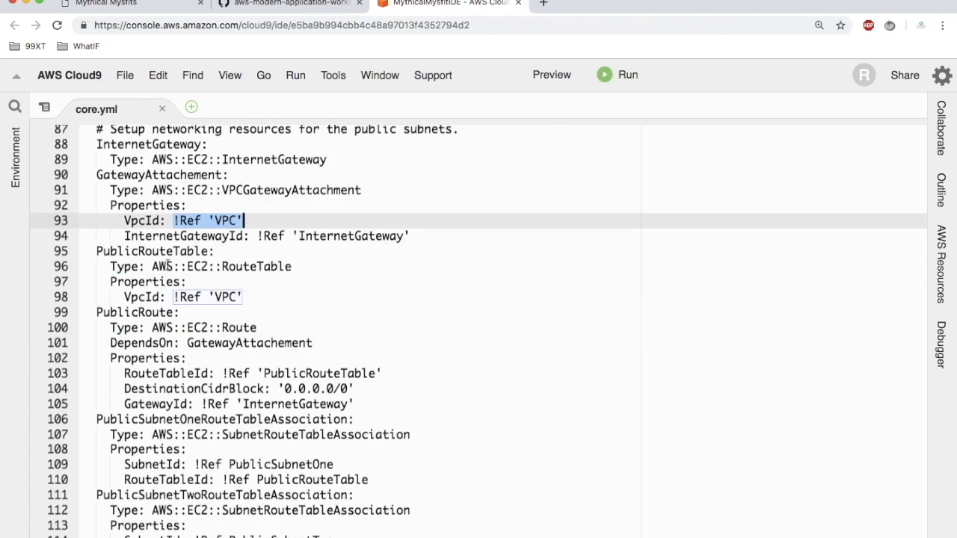
click(167, 252)
double_click(168, 251)
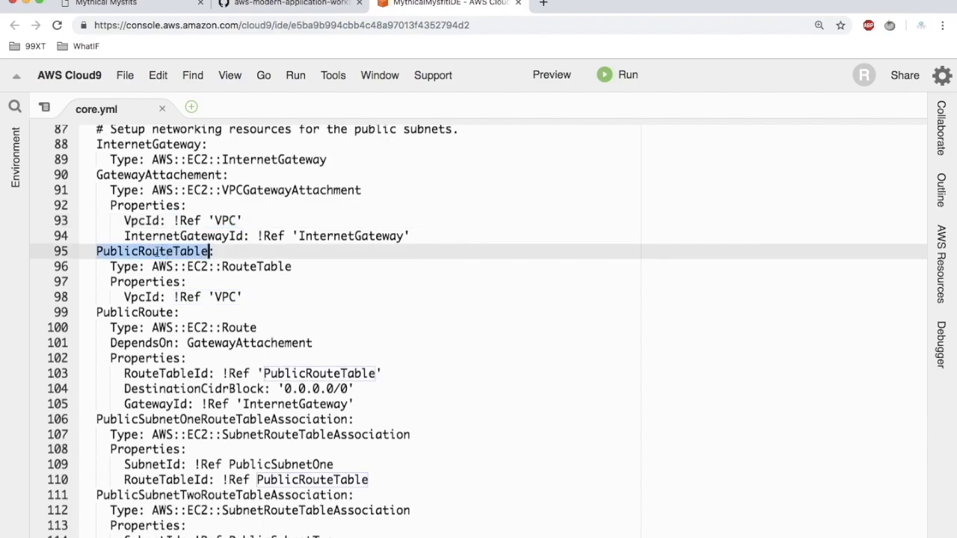
double_click(159, 252)
double_click(129, 314)
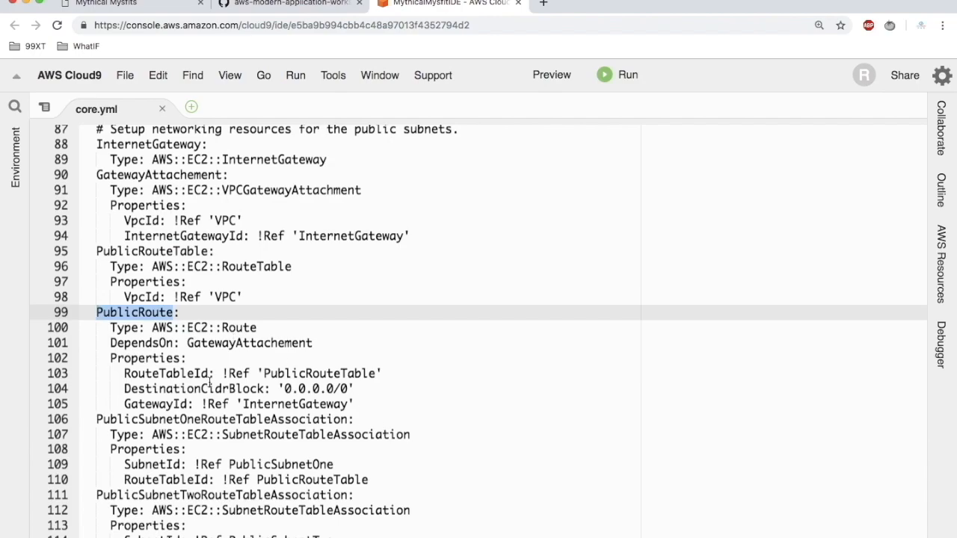
drag(357, 391, 278, 389)
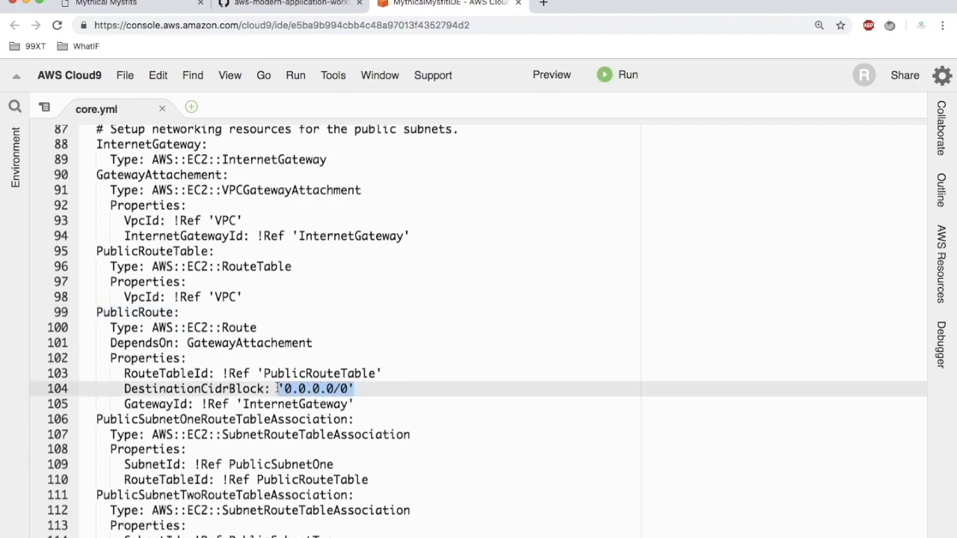
key(Up)
key(Up)
double_click(310, 404)
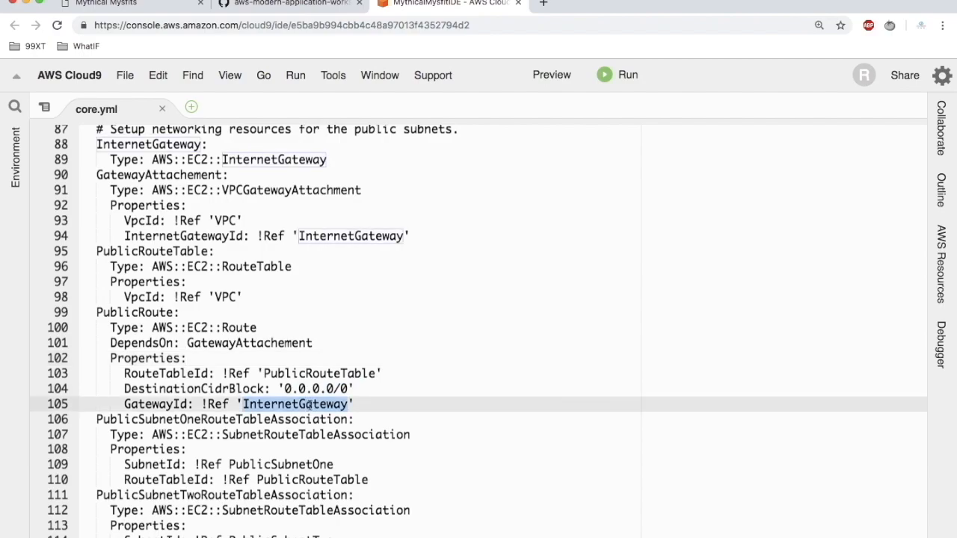
scroll(309, 405, down, 1)
click(370, 343)
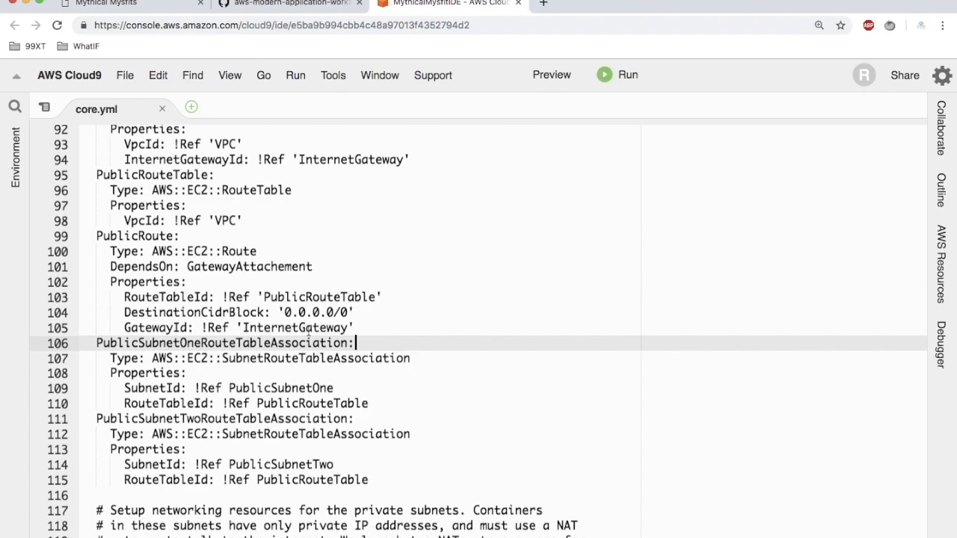
Examine the private subnets' networking resources: the NAT gateway attachments, NatGatewayOne and NatGatewayTwo.
scroll(308, 337, down, 5)
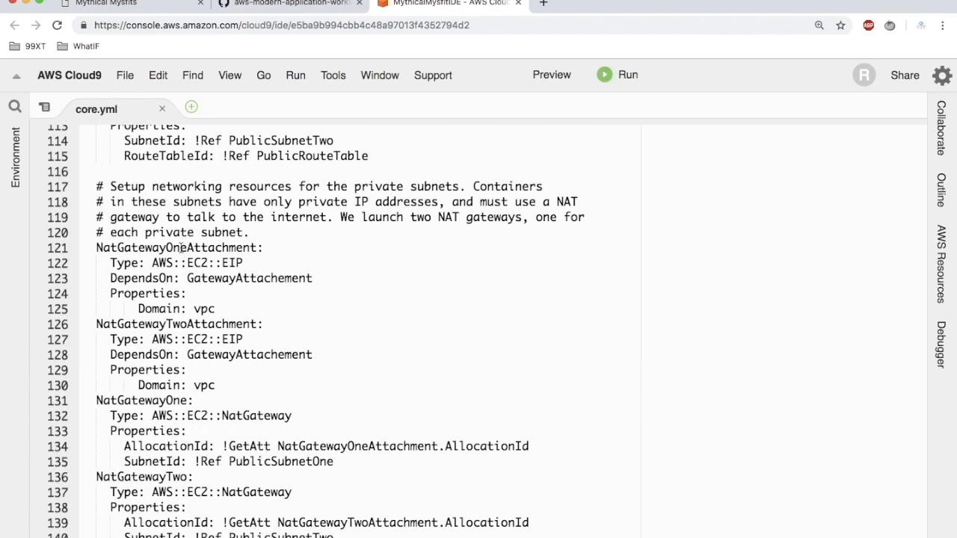
double_click(179, 249)
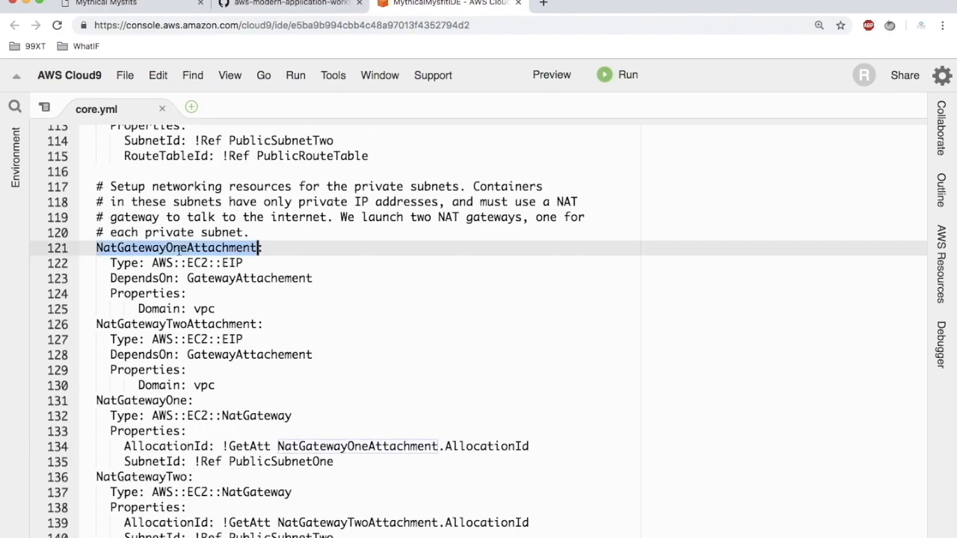
double_click(144, 401)
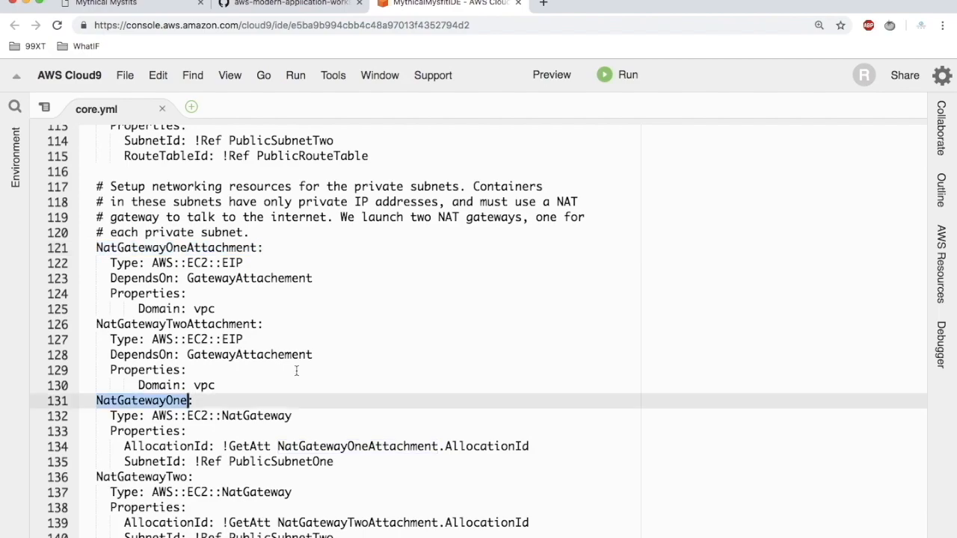
click(306, 385)
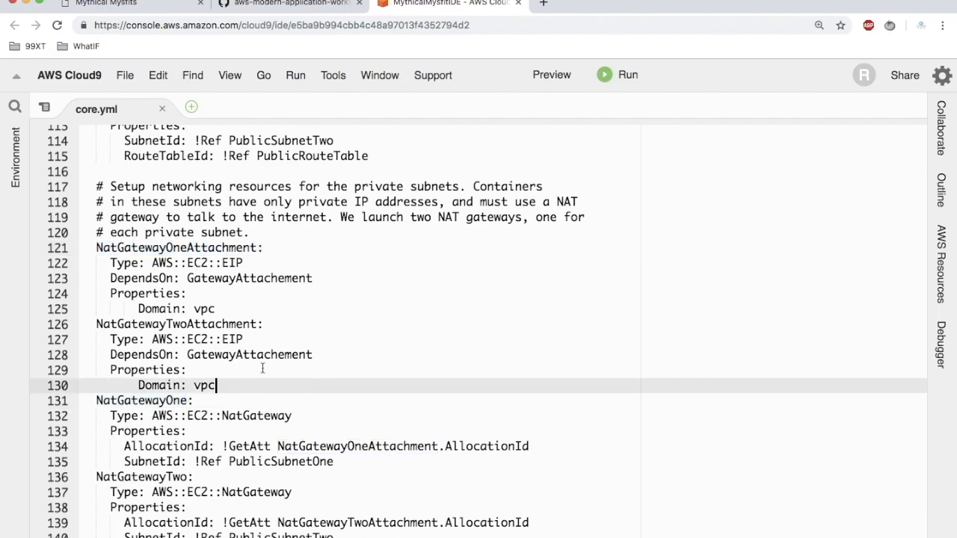
double_click(149, 403)
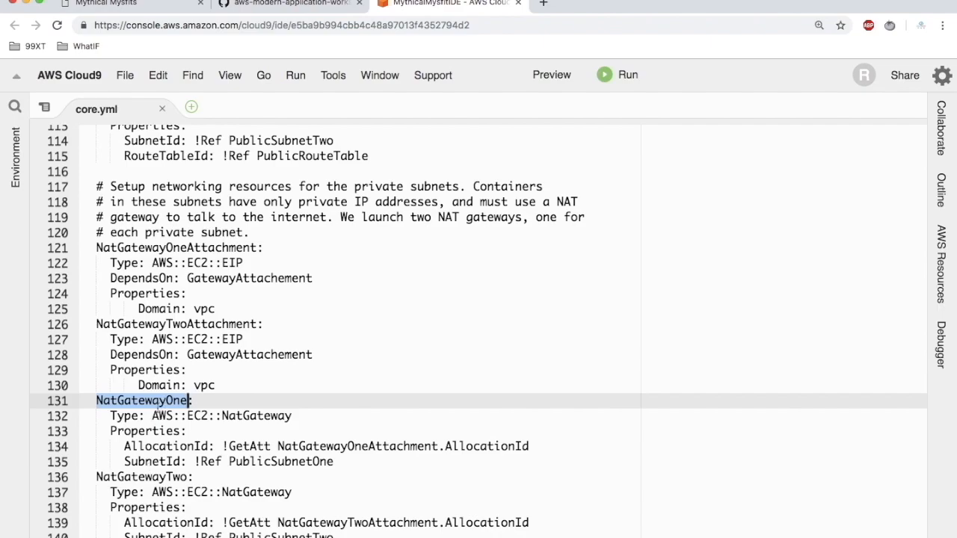
double_click(149, 477)
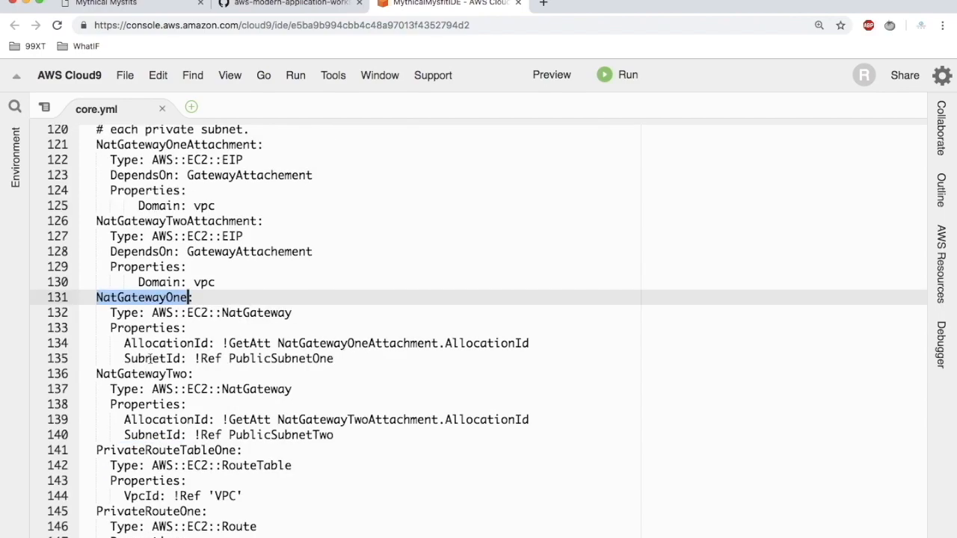
double_click(150, 374)
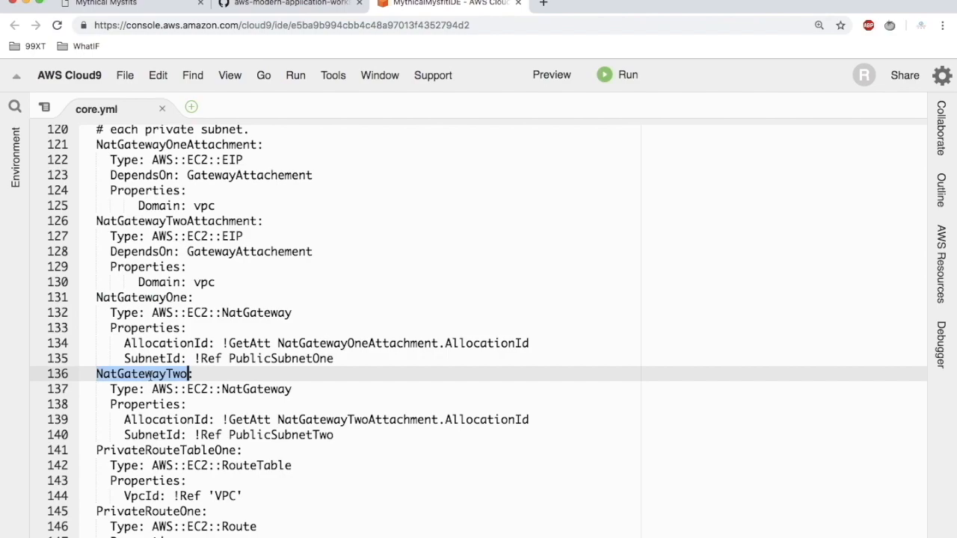
Examine PrivateRouteOne's destination CIDR block and NAT gateway reference, plus the DynamoDBEndpoint resource in core.yml.
scroll(150, 376, down, 3)
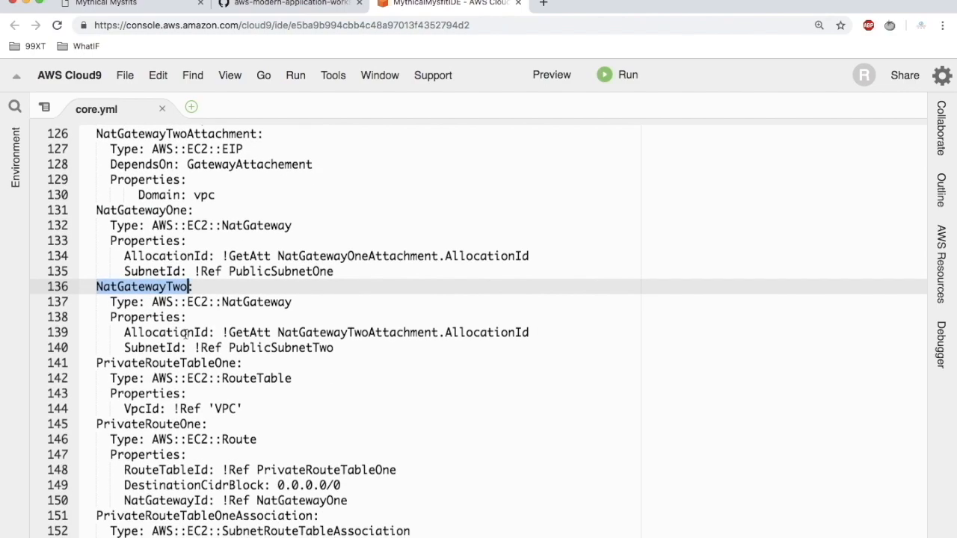
scroll(186, 341, down, 3)
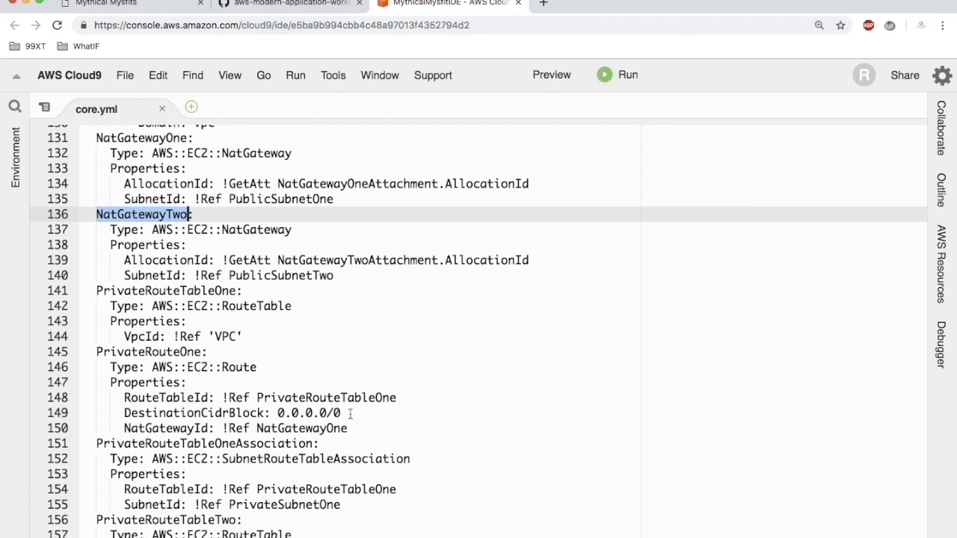
drag(350, 412, 276, 412)
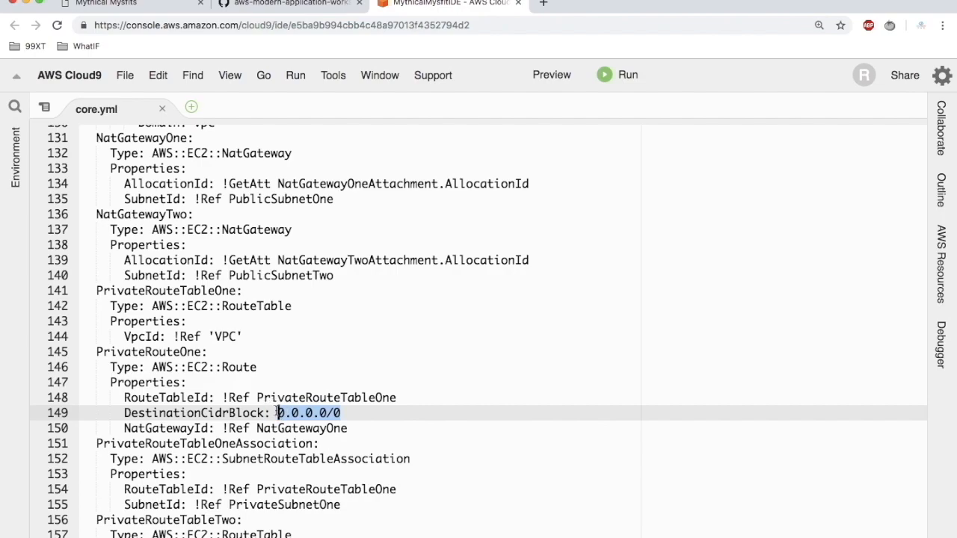
double_click(294, 428)
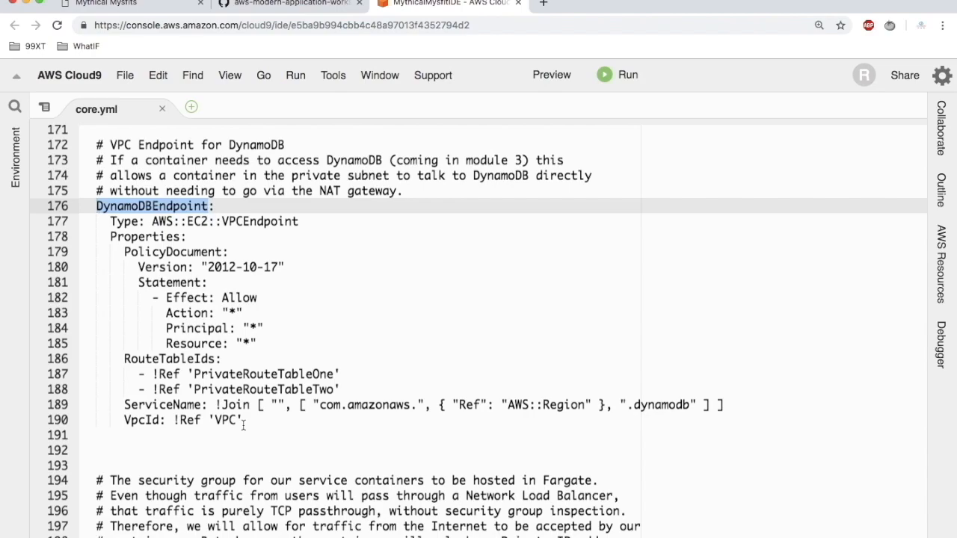
drag(244, 420, 90, 206)
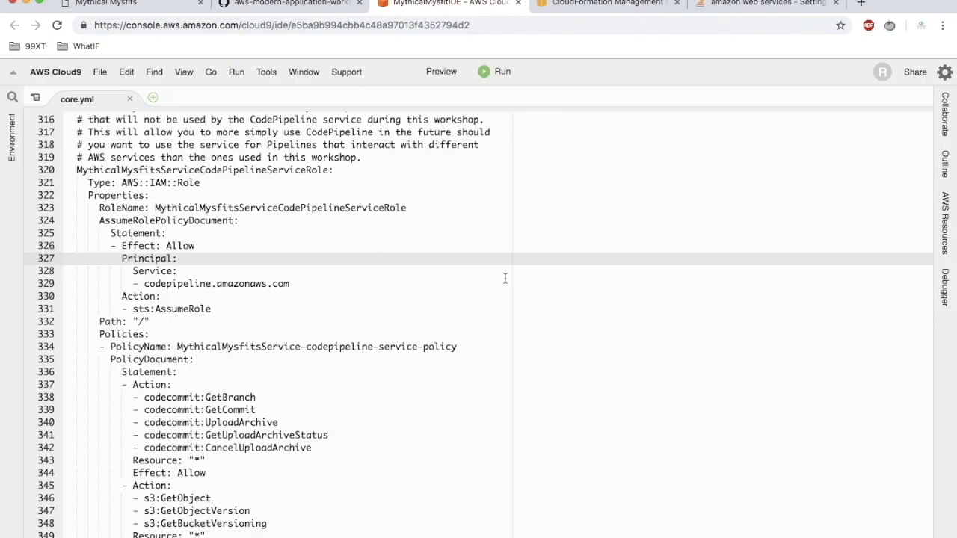
Run aws cloudformation create-stack for MythicalMysfitsCoreStack with CAPABILITY_NAMED_IAM and template body file://~/environment/aws-modern-application-workshop/module-2/cfn/core.yml.
key(ctrl+Escape)
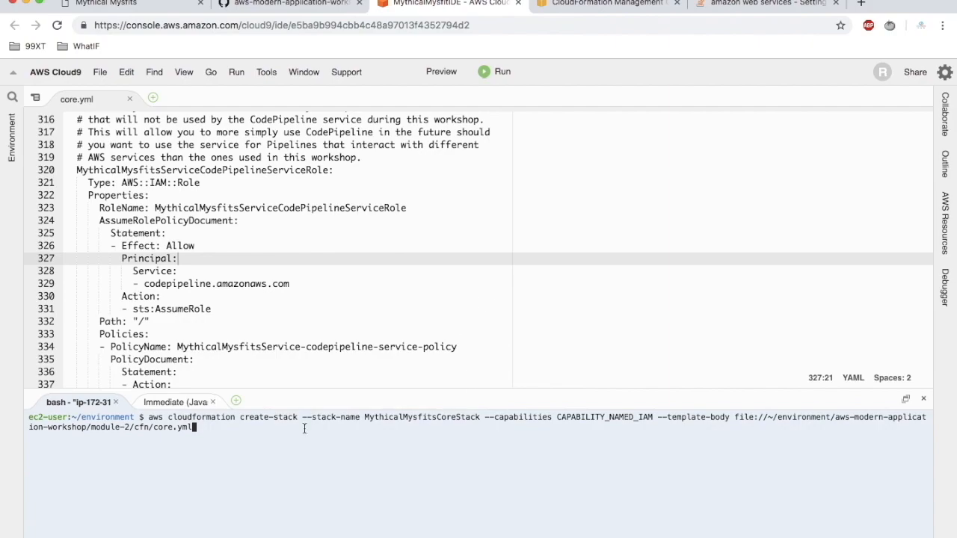
key(Return)
double_click(73, 437)
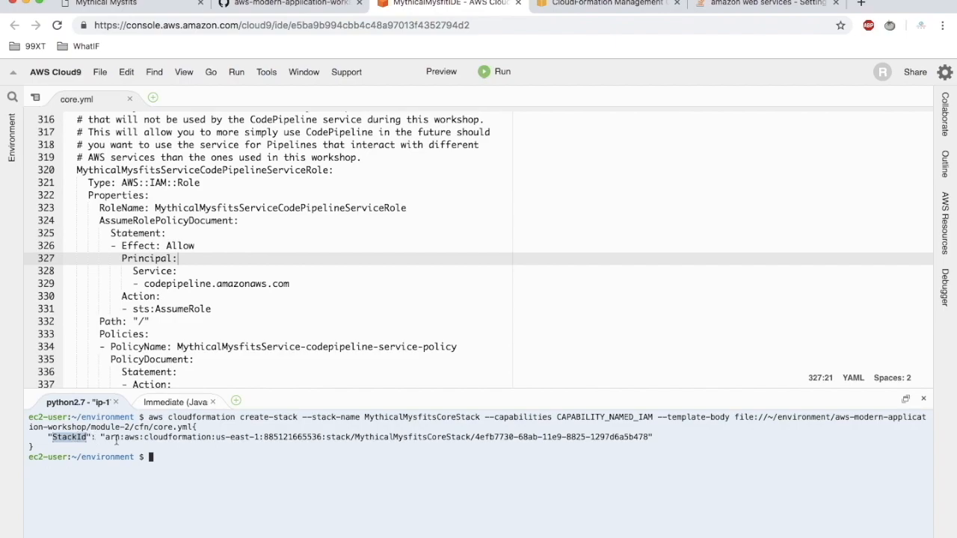
Switch to the CloudFormation console, refresh the stack list and open the MythicalMysfitsCoreStack details.
click(603, 6)
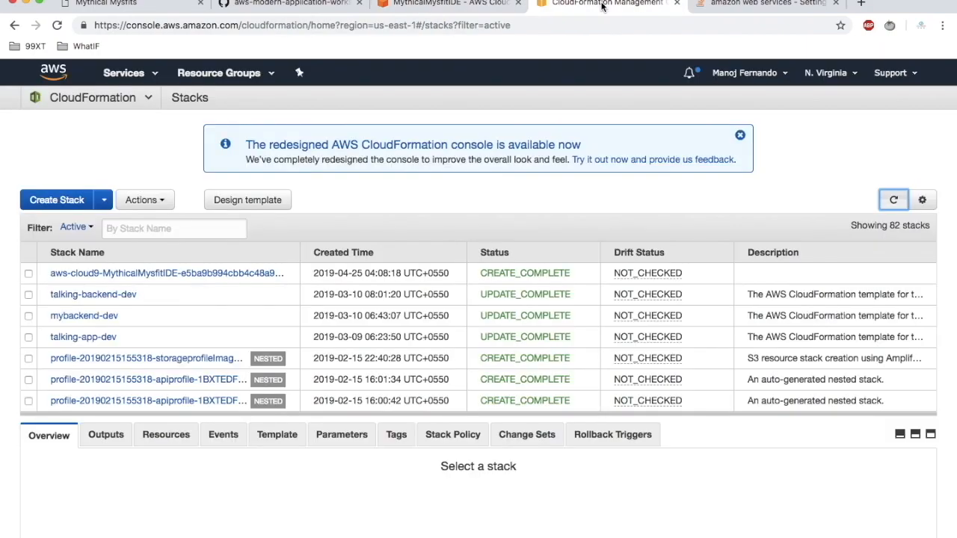
click(128, 73)
click(129, 73)
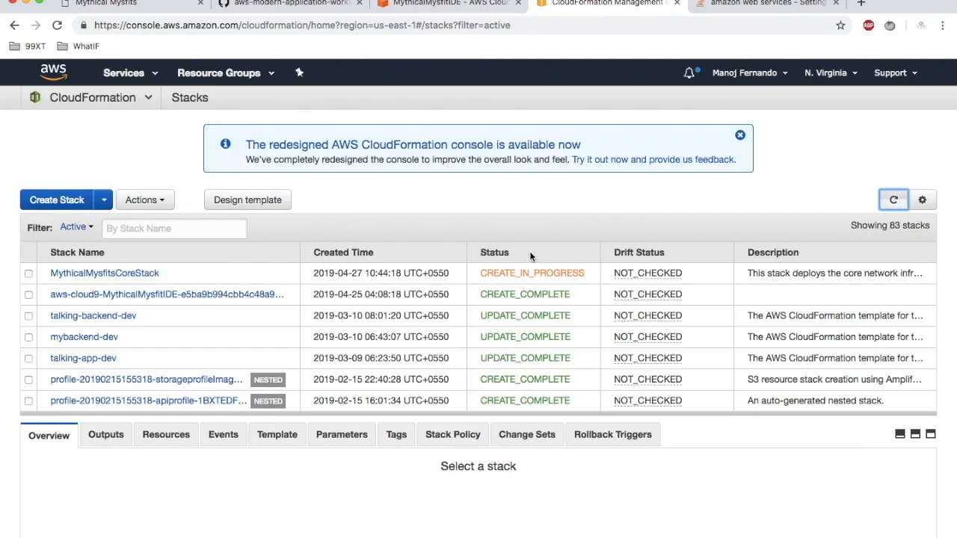
click(146, 276)
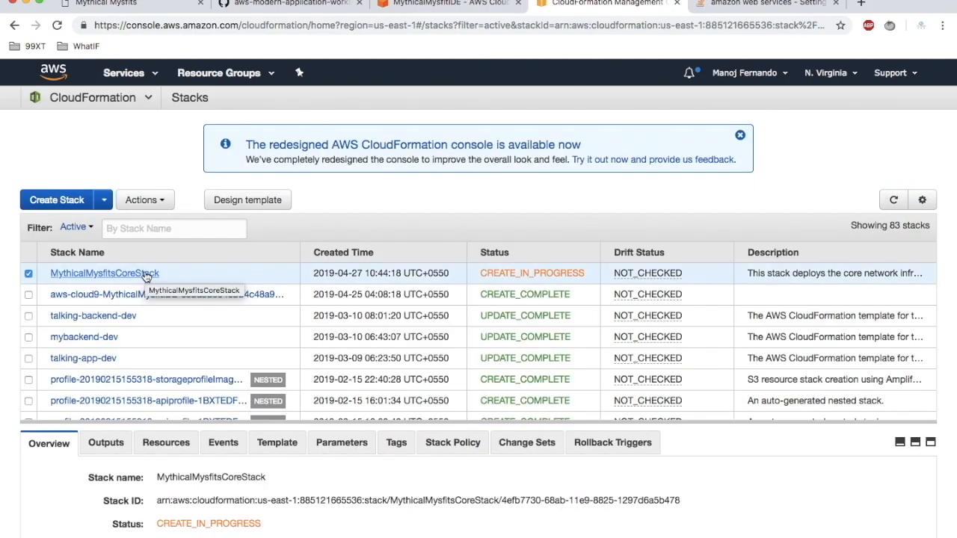
click(146, 275)
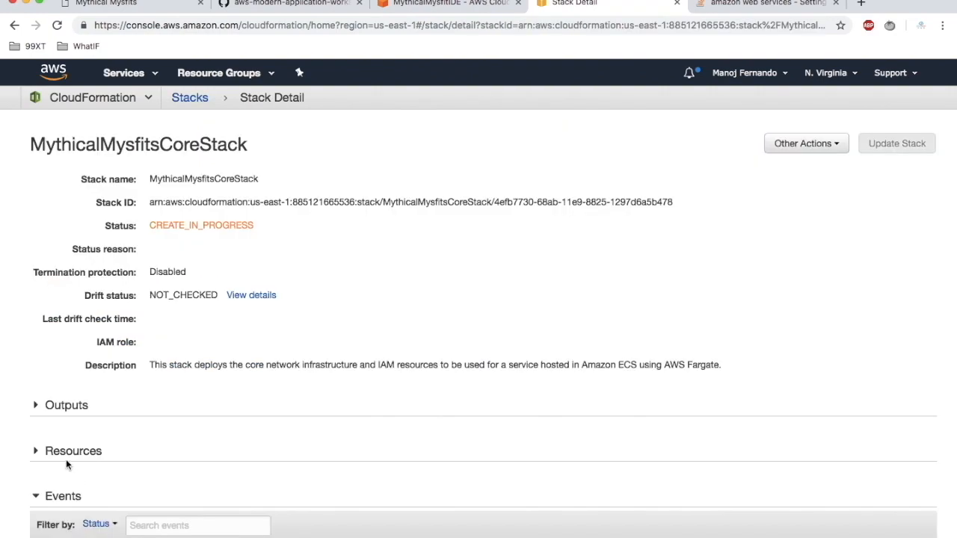
Expand the stack's resources and examine their creation status, including DynamoDBEndpoint, ECSTaskRole, EcsServiceRole, PrivateRouteTableOne and VPC.
click(36, 452)
scroll(37, 453, down, 5)
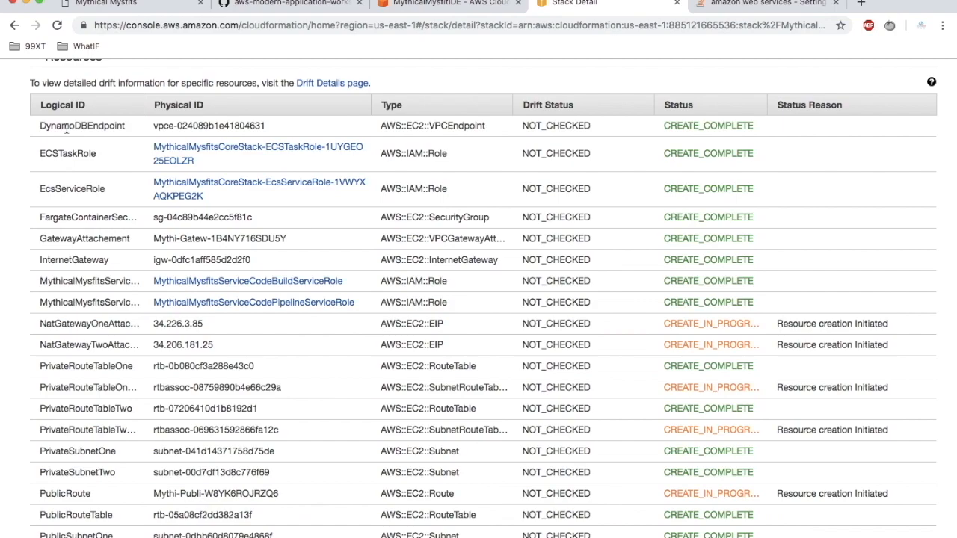
double_click(66, 127)
double_click(71, 156)
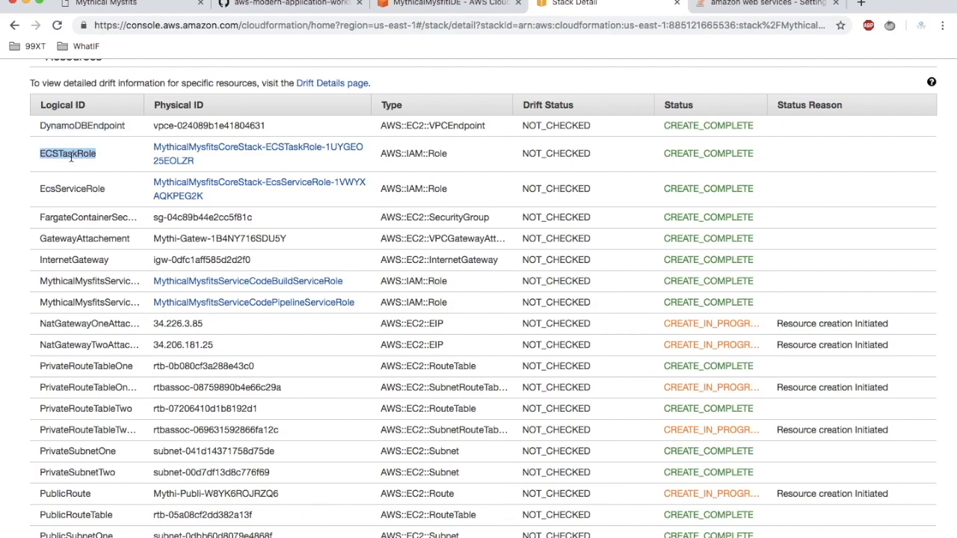
double_click(84, 188)
scroll(101, 224, down, 2)
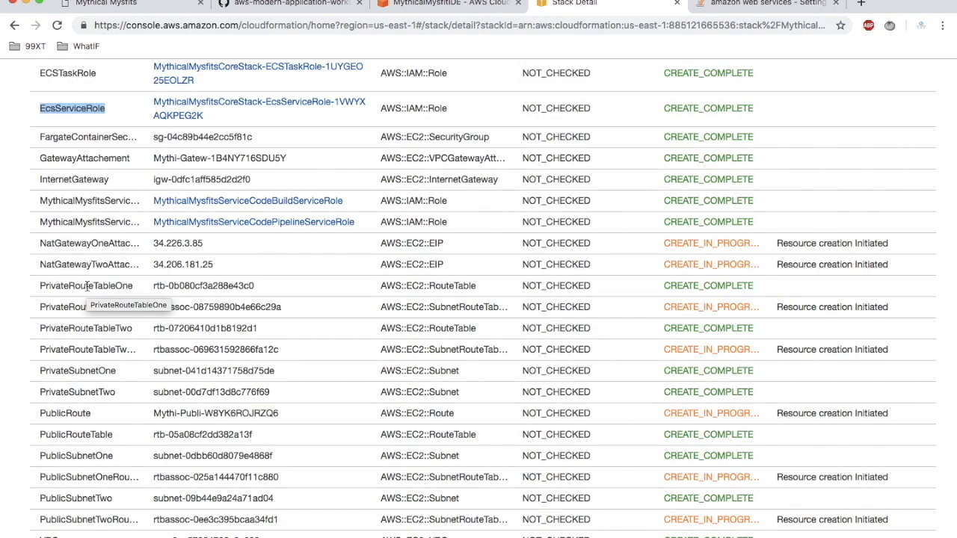
double_click(87, 286)
scroll(77, 436, down, 3)
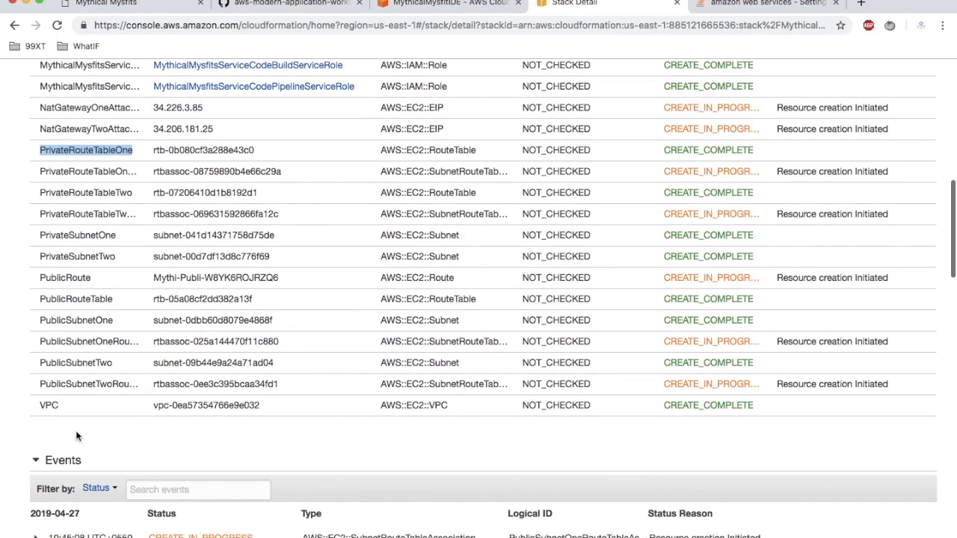
double_click(49, 404)
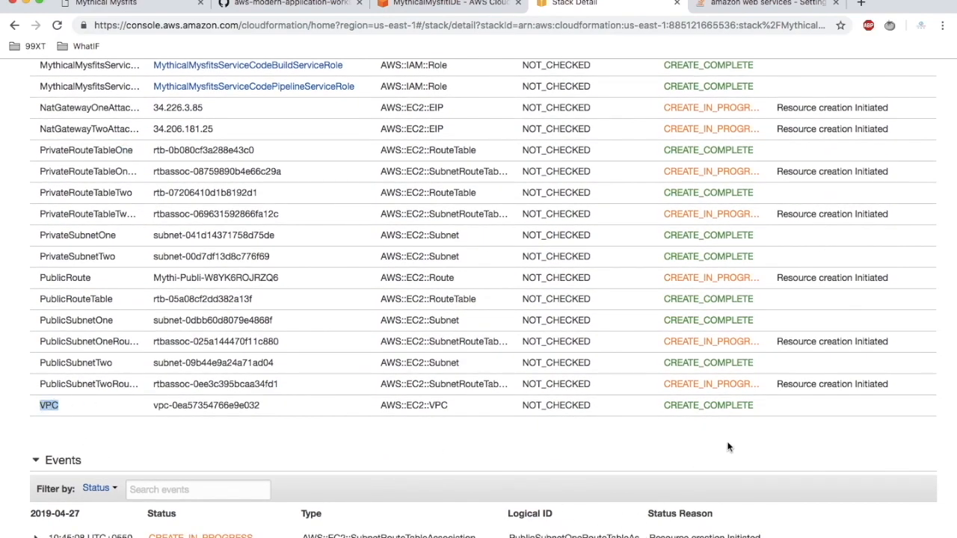
Check the stack's creation events and collapse the resources list.
scroll(423, 238, down, 5)
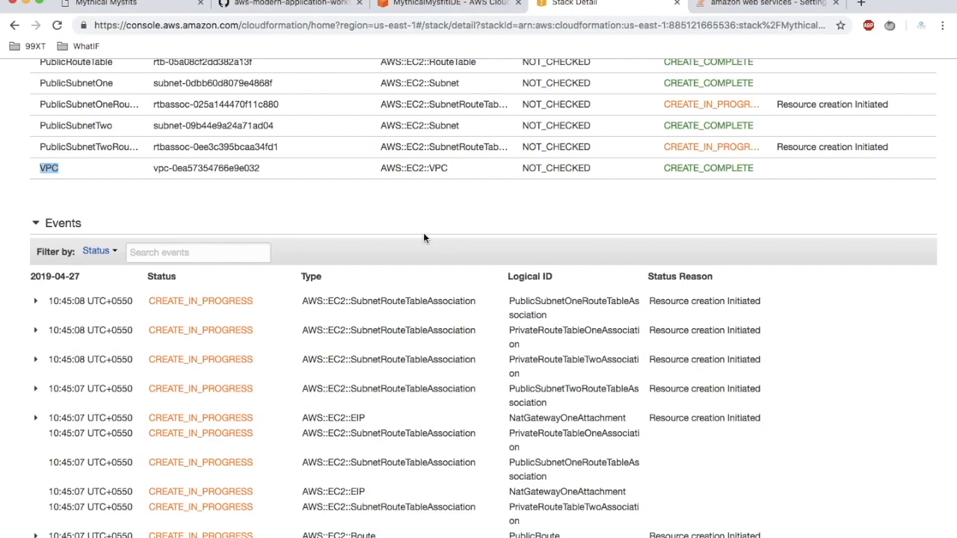
scroll(423, 233, up, 2)
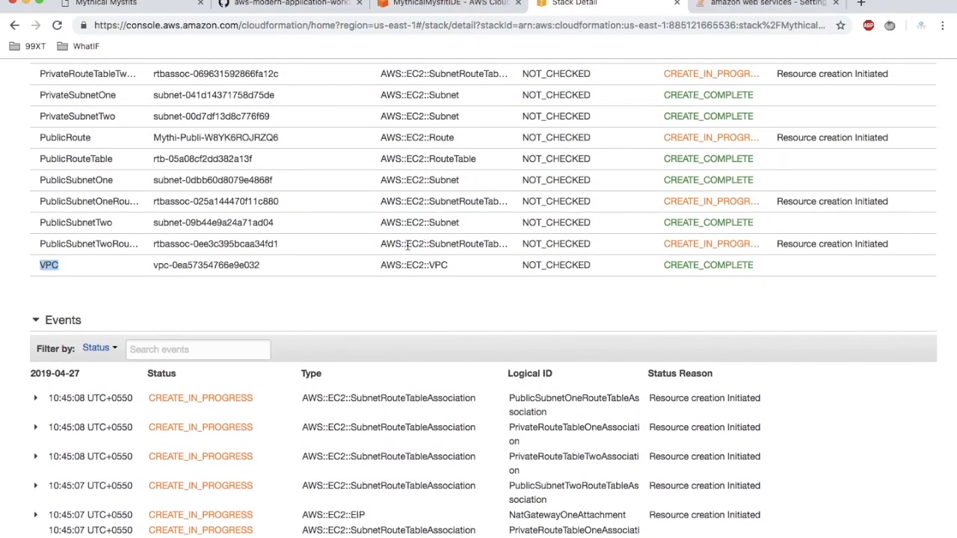
scroll(406, 244, up, 15)
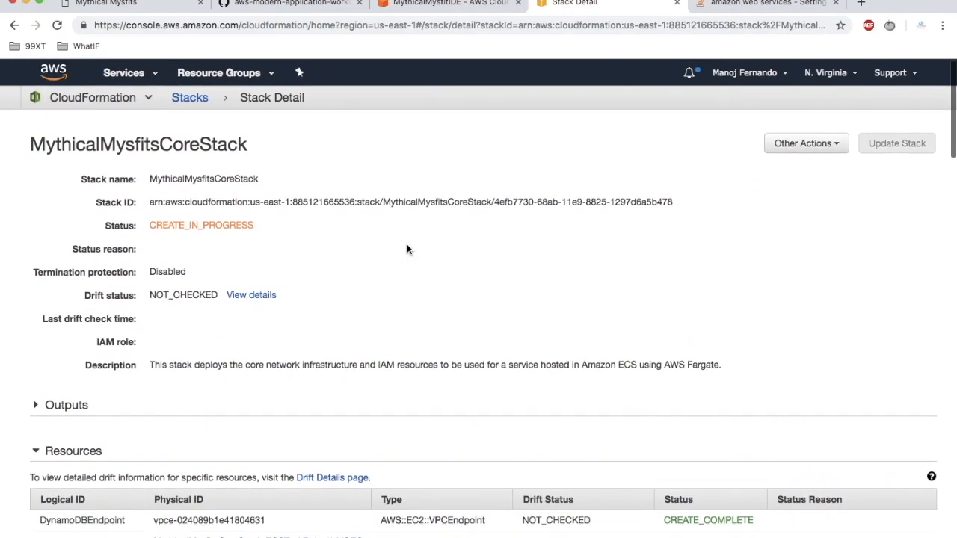
click(35, 452)
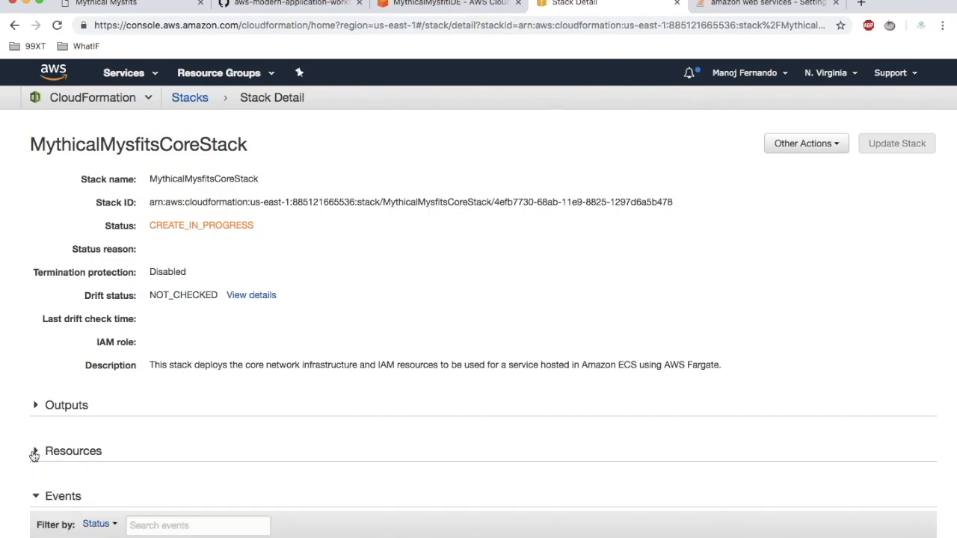
Expand the stack's outputs and review their keys, values and REPLACE_ME descriptions.
click(36, 407)
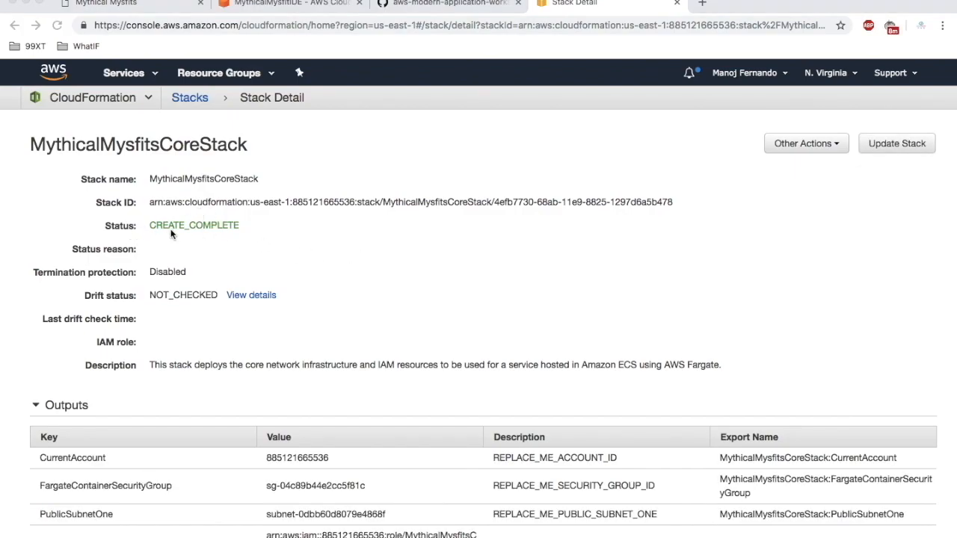
scroll(254, 254, down, 3)
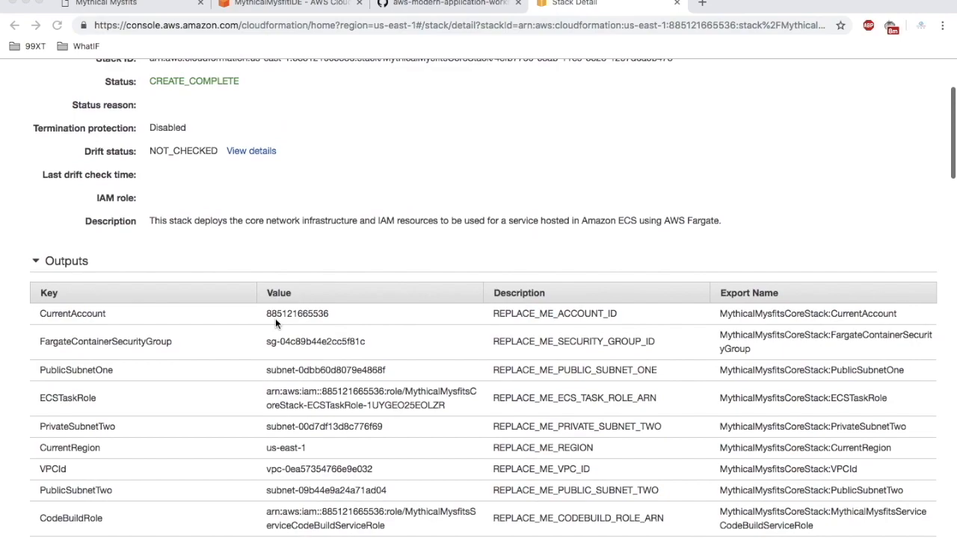
click(35, 261)
click(36, 263)
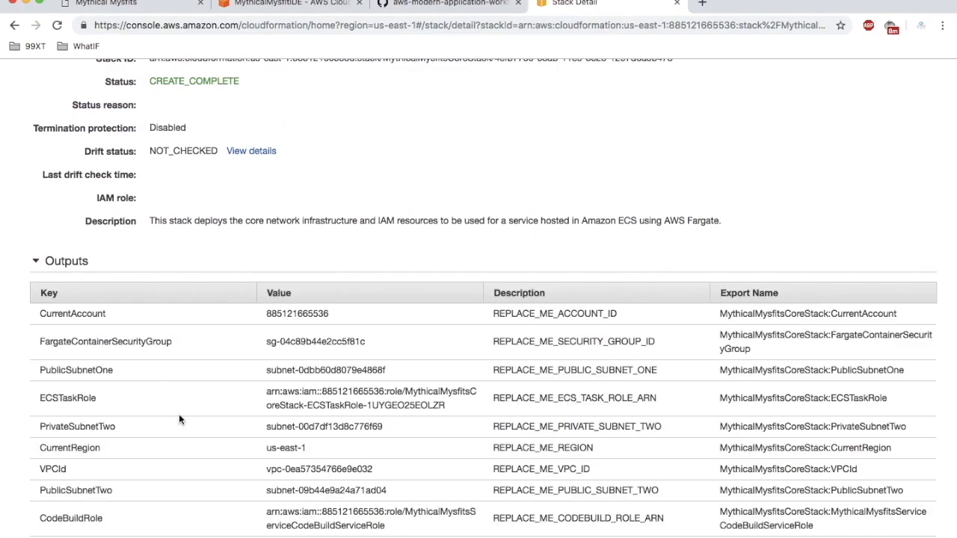
scroll(179, 414, down, 5)
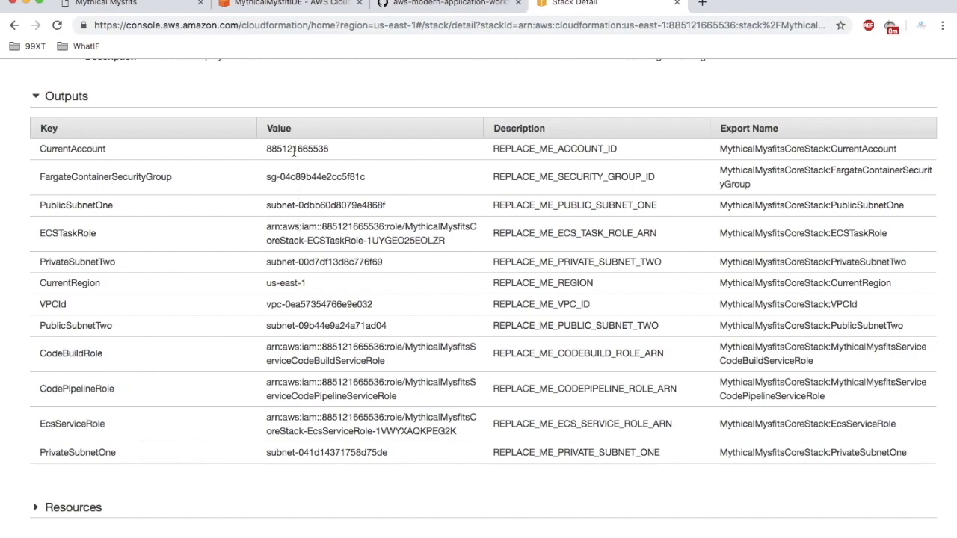
scroll(298, 448, down, 1)
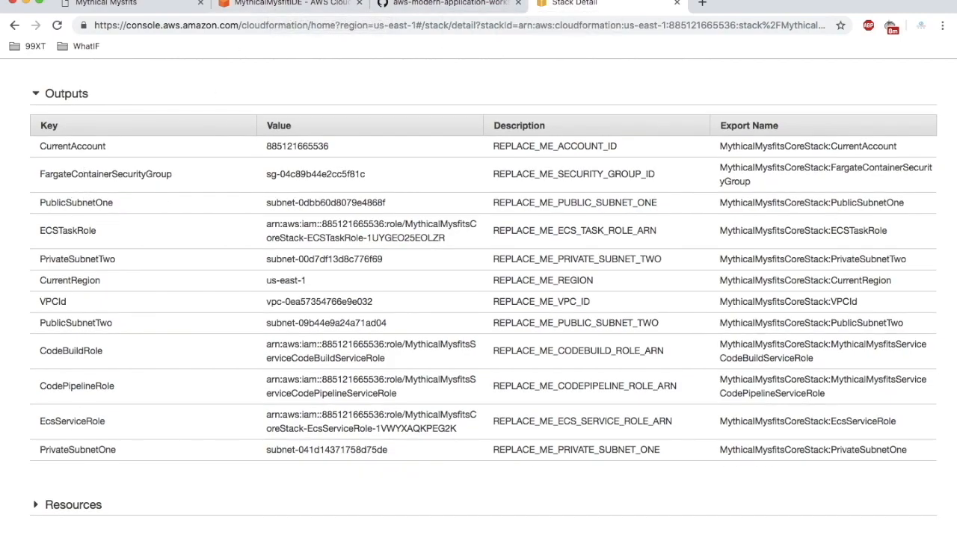
Switch to Cloud9, run aws cloudformation describe-stacks --stack-name MythicalMysfitsCoreStack in the terminal and review the stack's outputs.
click(285, 6)
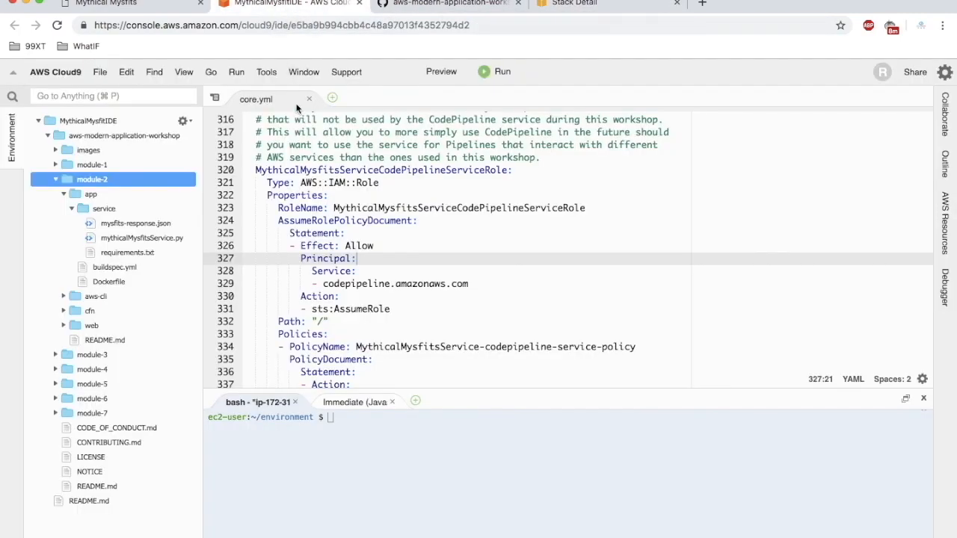
click(360, 425)
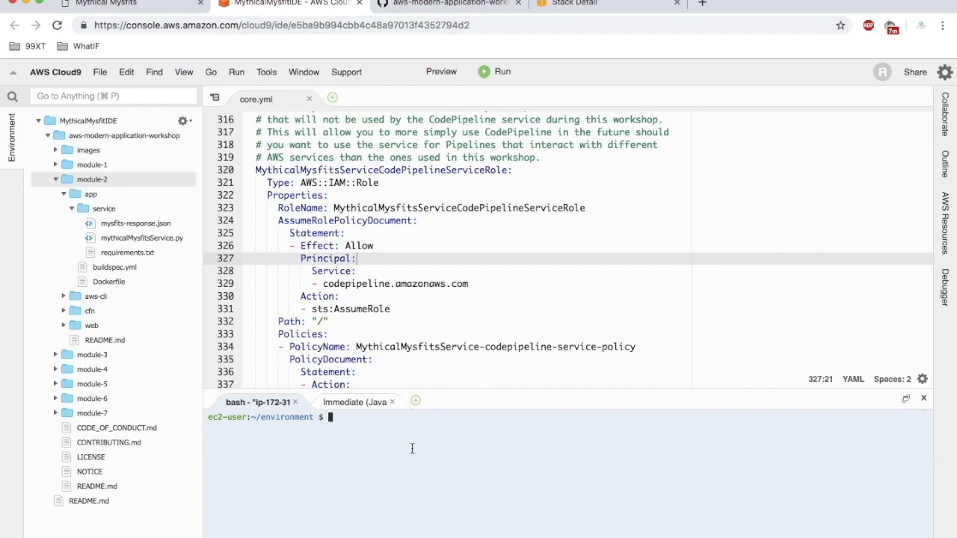
text(aws cloudformation describe-stacks --stack-name MythicalMysfitsCoreStack)
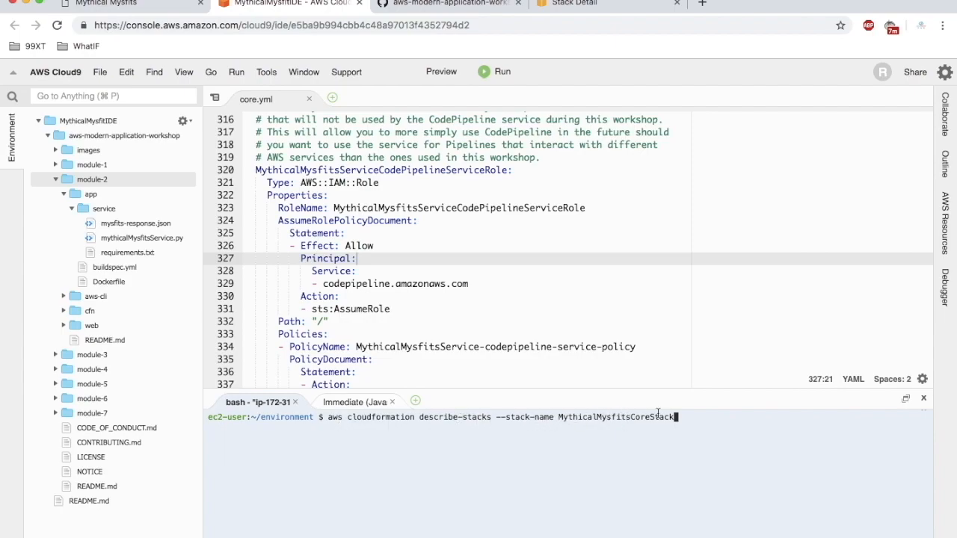
key(Return)
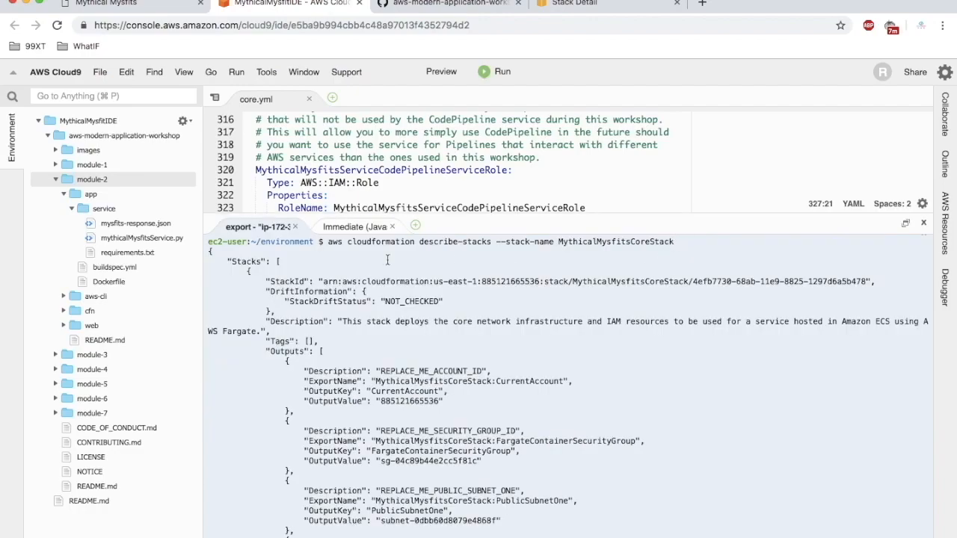
scroll(318, 341, down, 2)
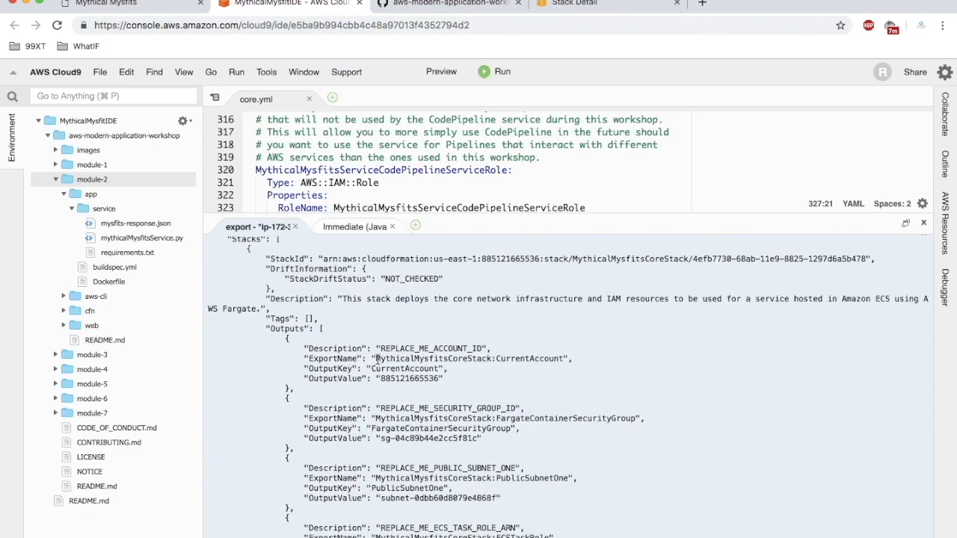
scroll(347, 364, down, 2)
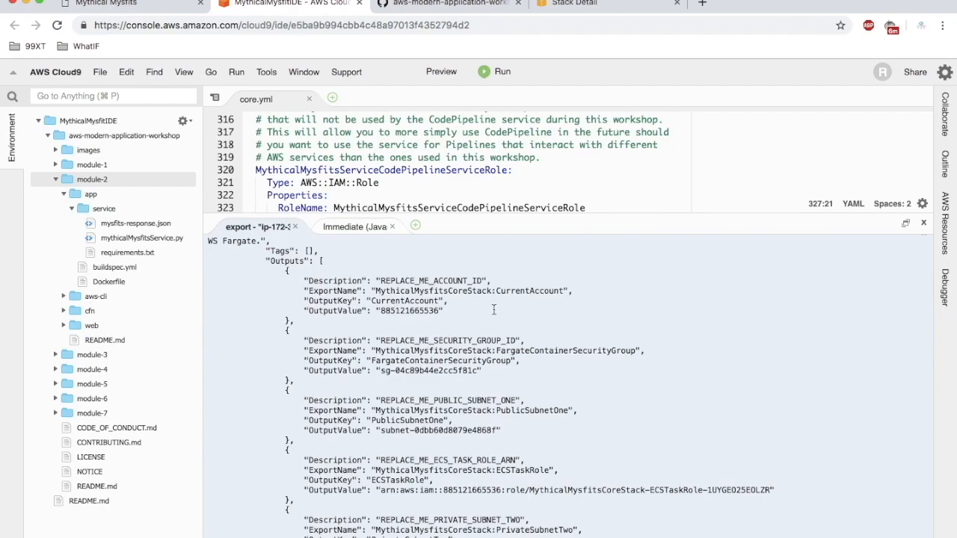
scroll(391, 303, up, 2)
scroll(391, 303, down, 10)
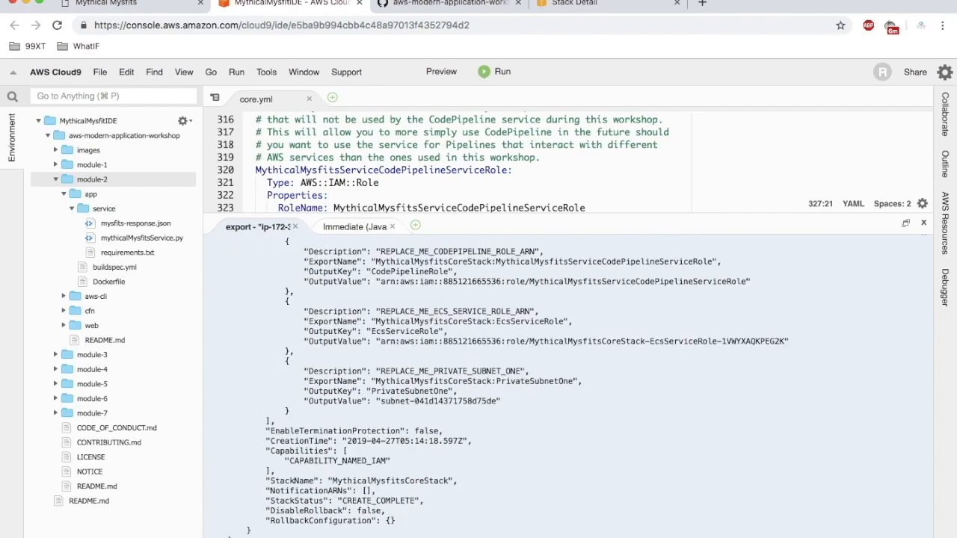
Clear the terminal, rerun the stack description redirected to ~/environment/cloudformation-core-output.json, and open that file.
key(ctrl+l)
key(Up)
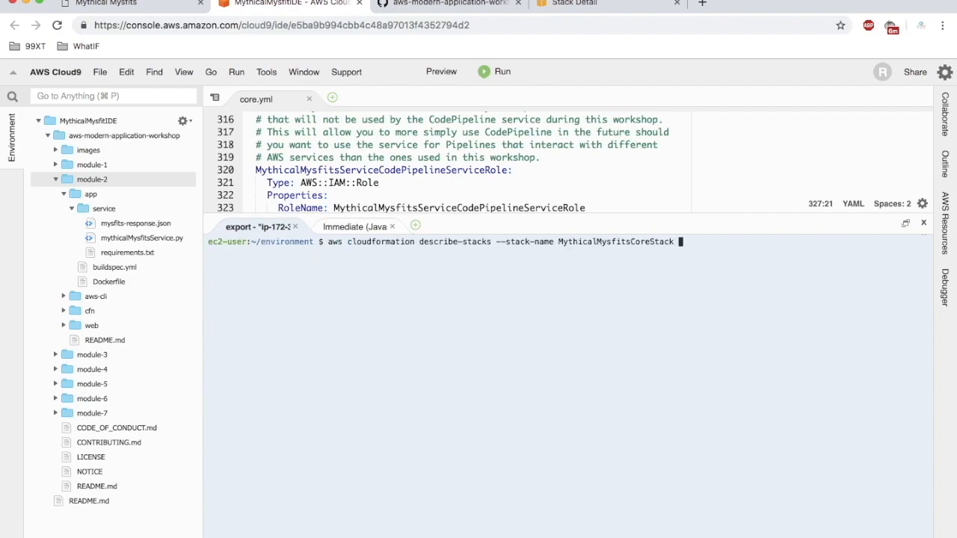
text(>)
text(~/environment/cloudformation-core-output.json)
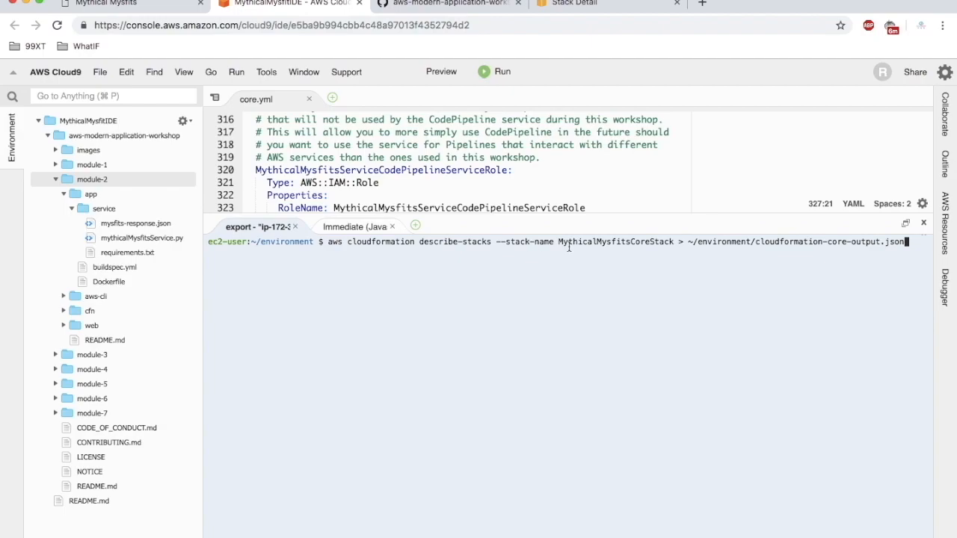
key(Return)
double_click(129, 504)
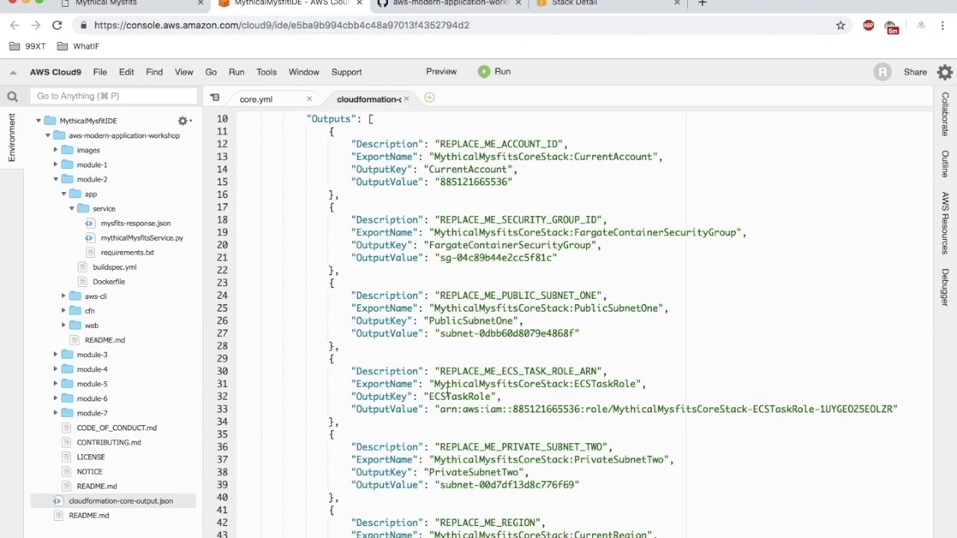
Review the rest of the outputs file, switch to the GitHub workshop guide and read Module 2a up to the Docker image instructions.
scroll(447, 392, down, 4)
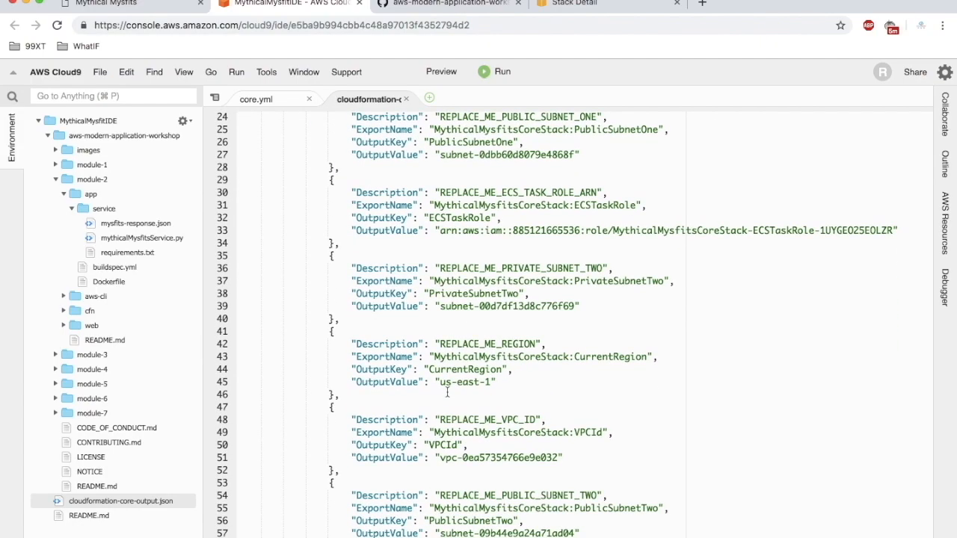
click(445, 4)
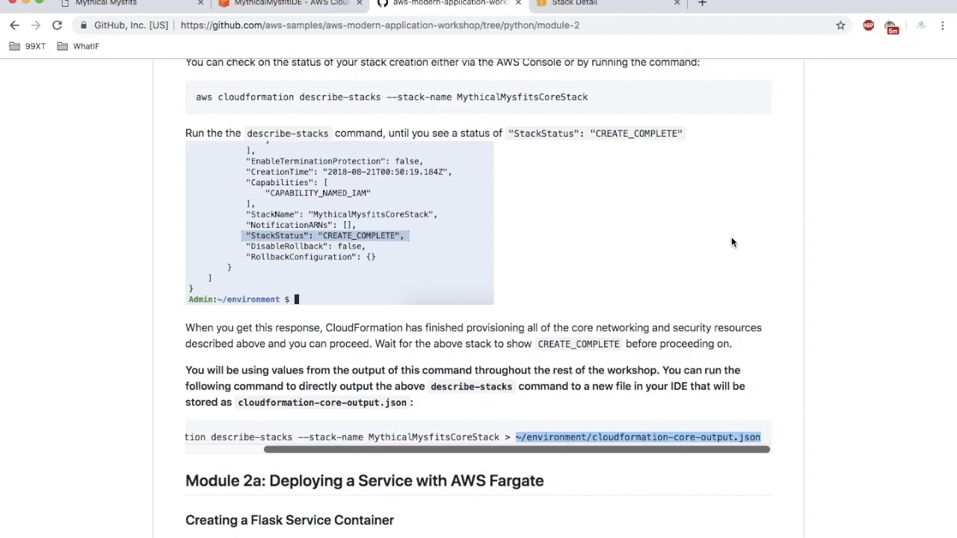
scroll(732, 241, down, 5)
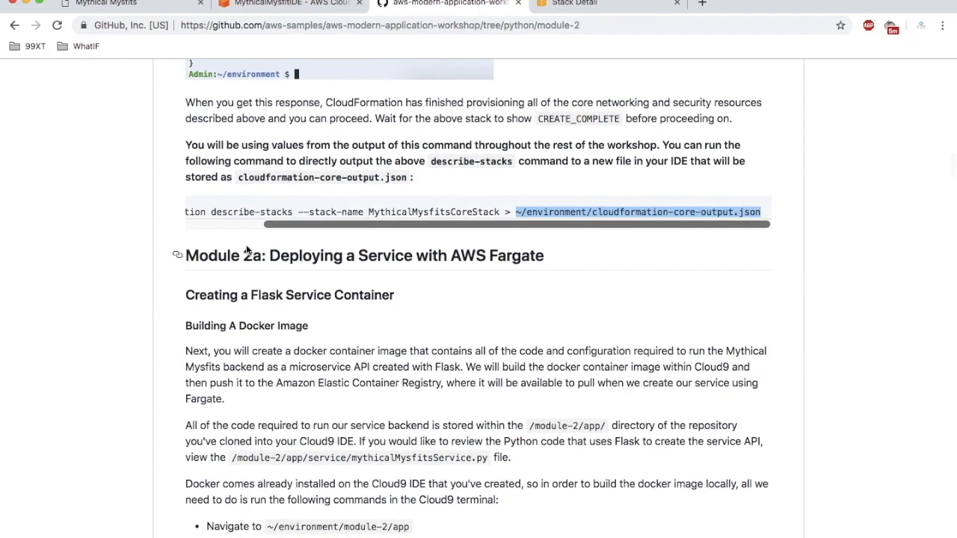
drag(244, 256, 280, 257)
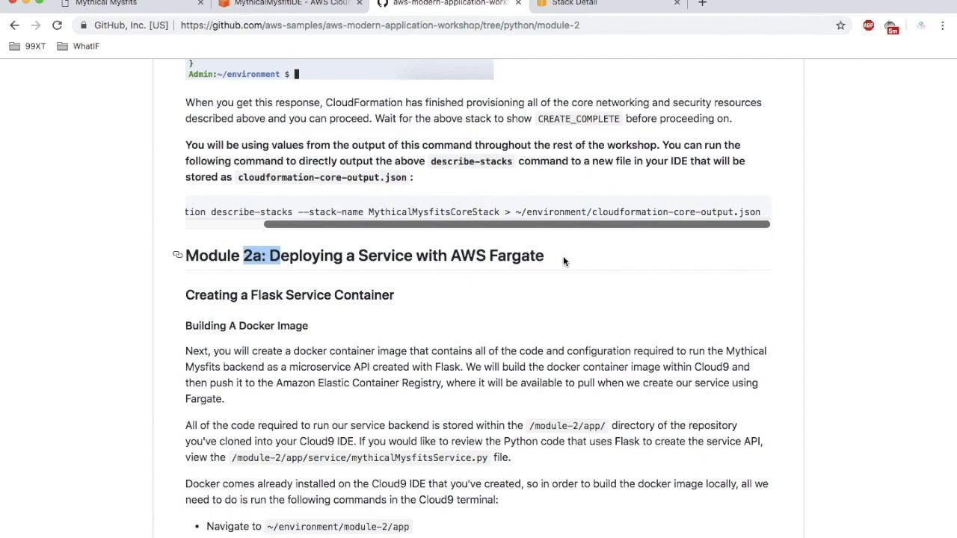
drag(563, 256, 271, 257)
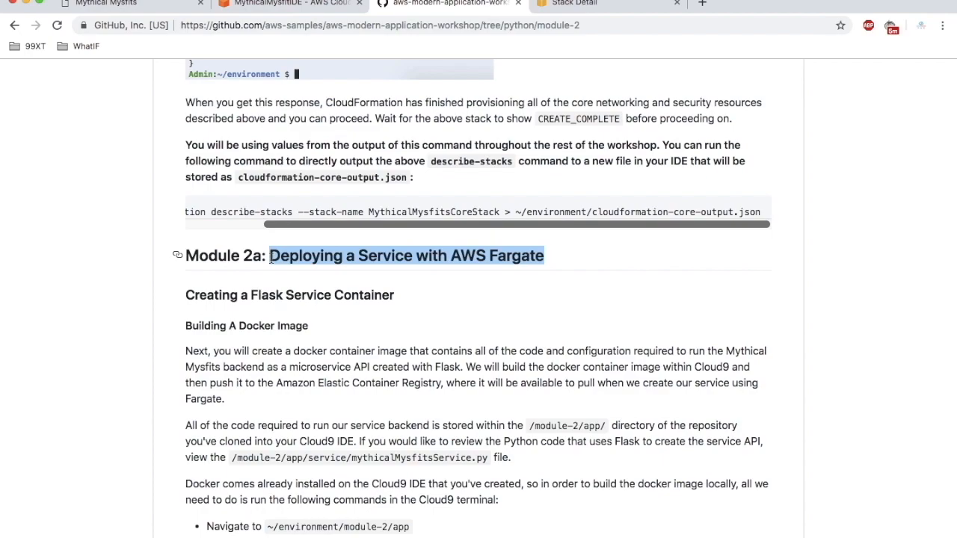
scroll(271, 259, down, 3)
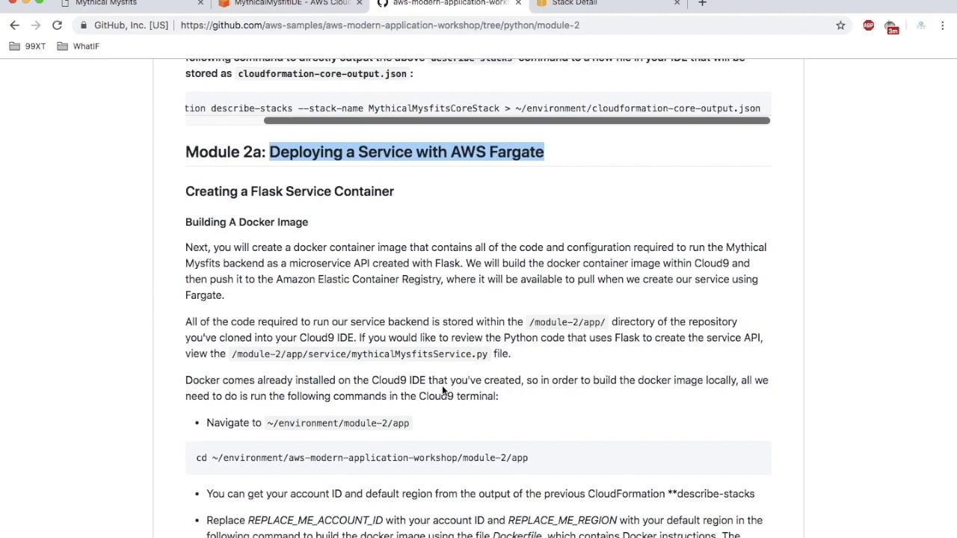
double_click(264, 230)
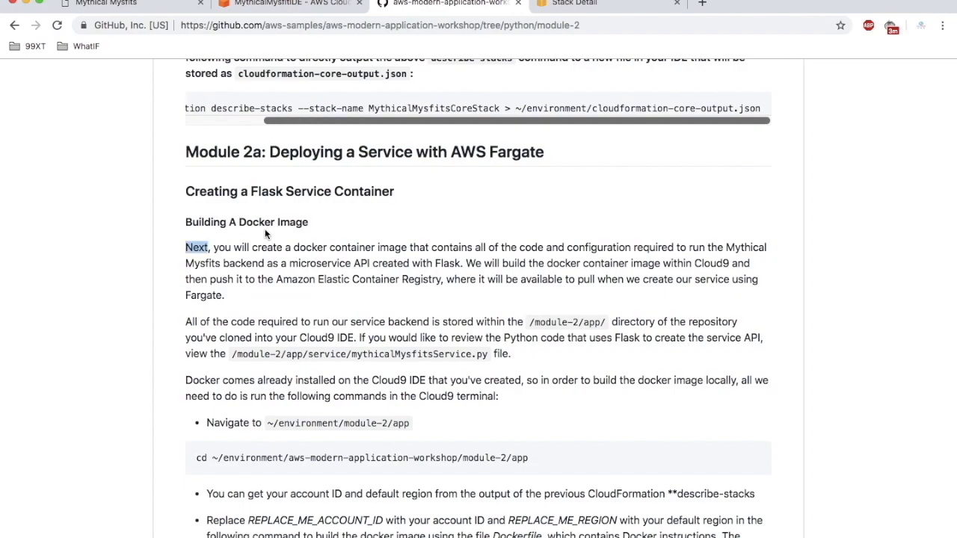
scroll(265, 231, down, 1)
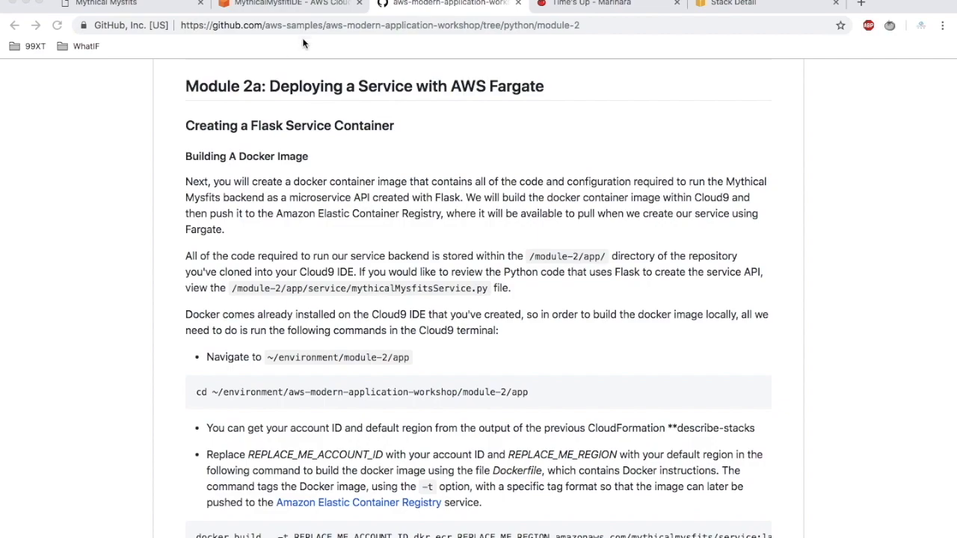
Switch to Cloud9, expand the service folder under module-2/app and open mythicalMysfitsService.py.
click(305, 7)
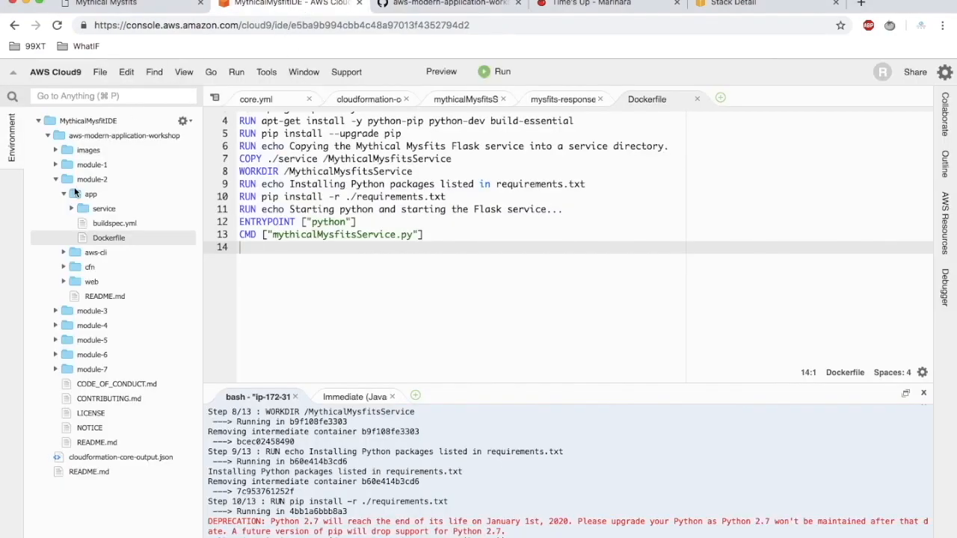
click(65, 197)
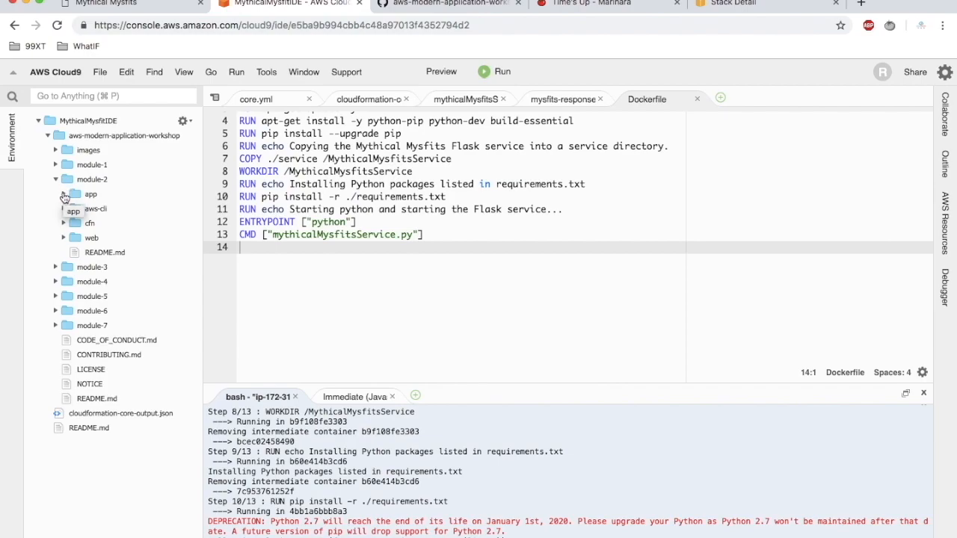
click(64, 196)
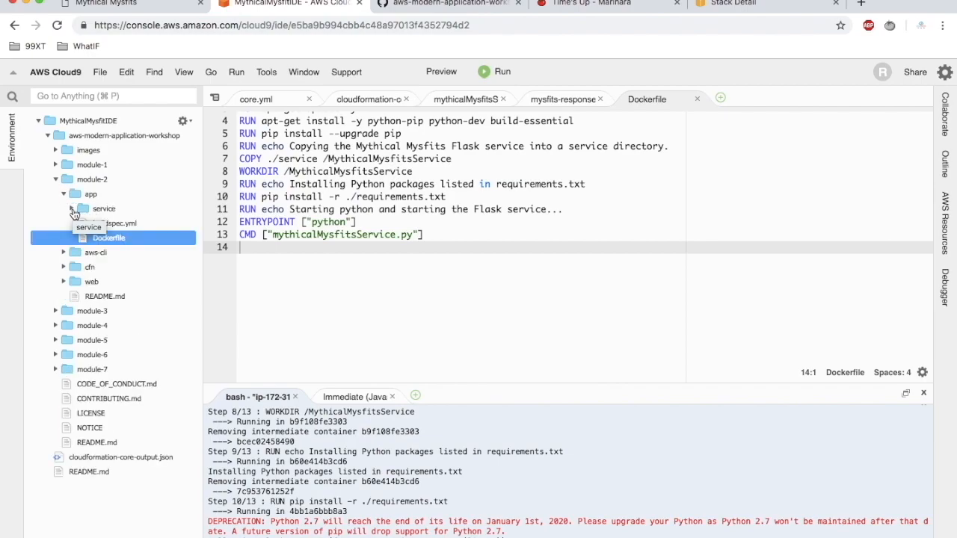
click(72, 210)
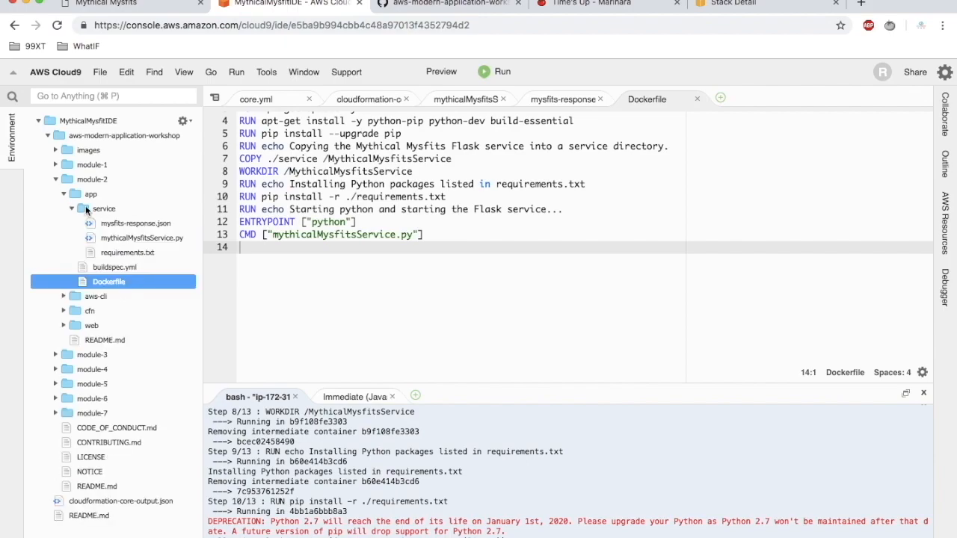
double_click(130, 241)
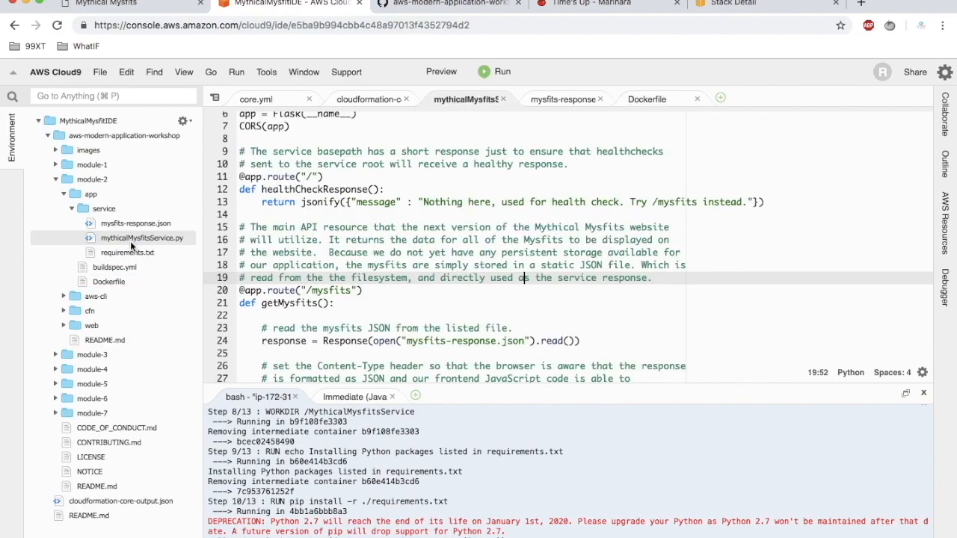
Examine the Flask setup, the "/" and "/mysfits" routes and the mysfits-response.json file reference in mythicalMysfitsService.py.
scroll(357, 244, up, 3)
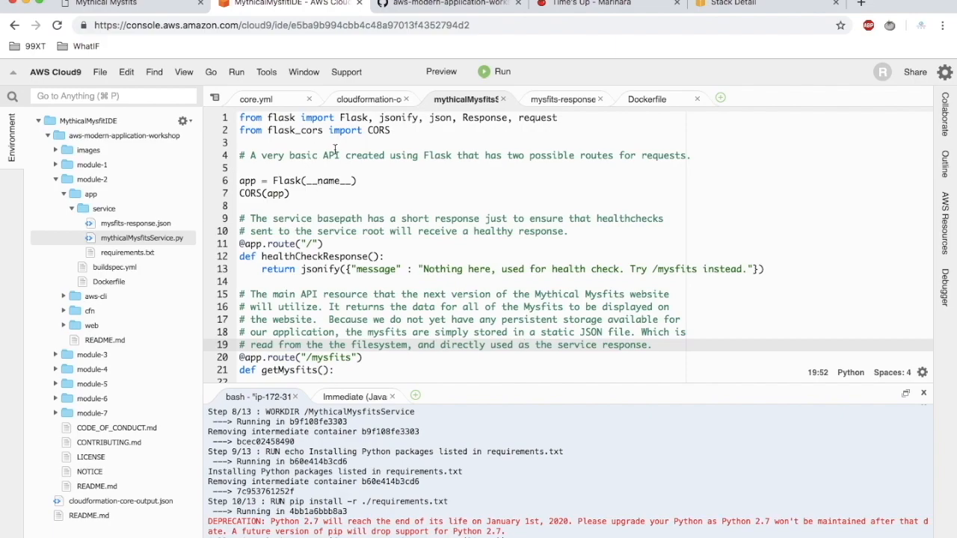
drag(302, 197, 206, 164)
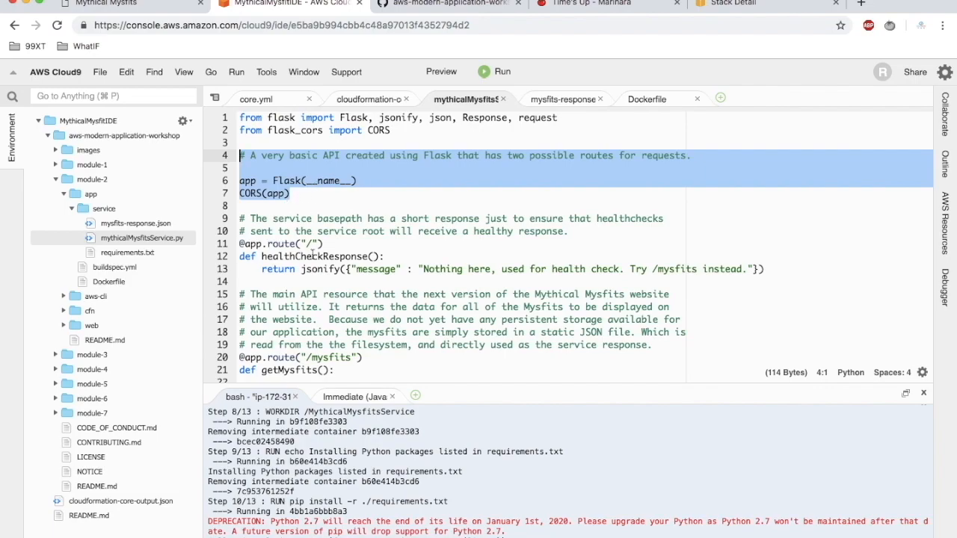
scroll(313, 256, down, 3)
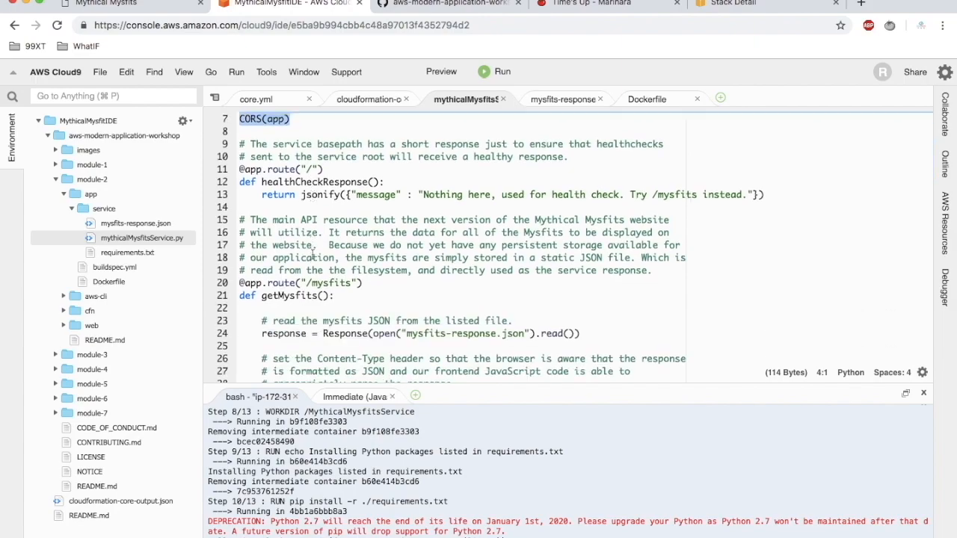
click(312, 166)
drag(311, 166, 306, 166)
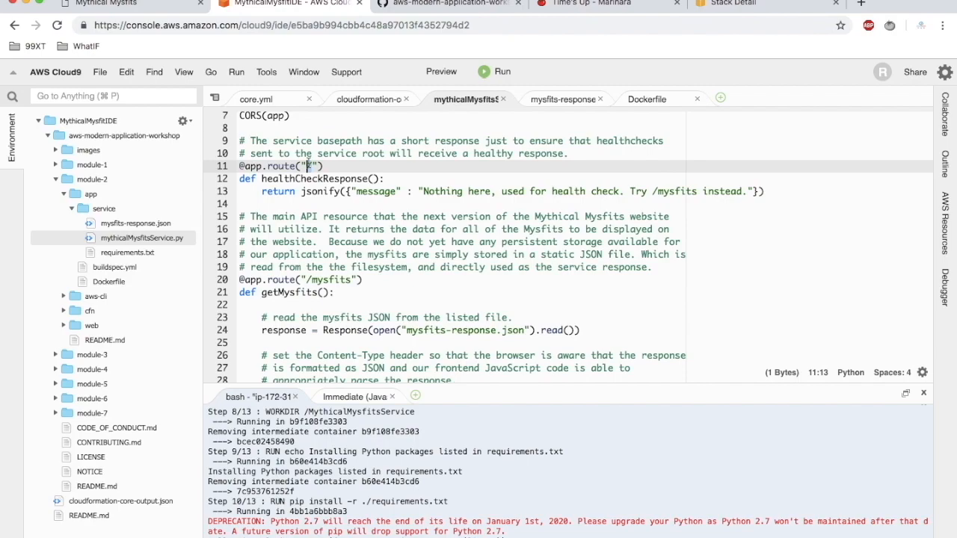
double_click(330, 280)
scroll(330, 279, down, 3)
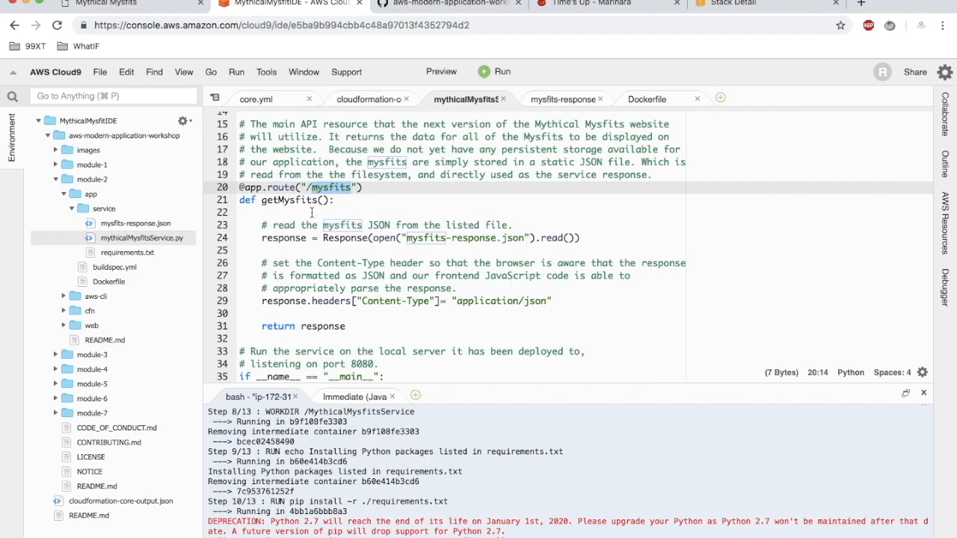
click(384, 239)
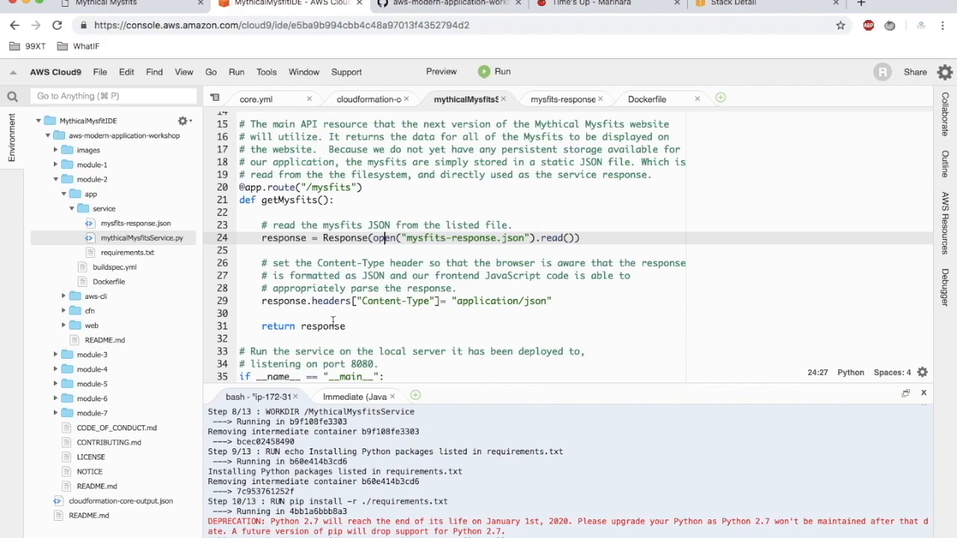
drag(406, 238, 525, 237)
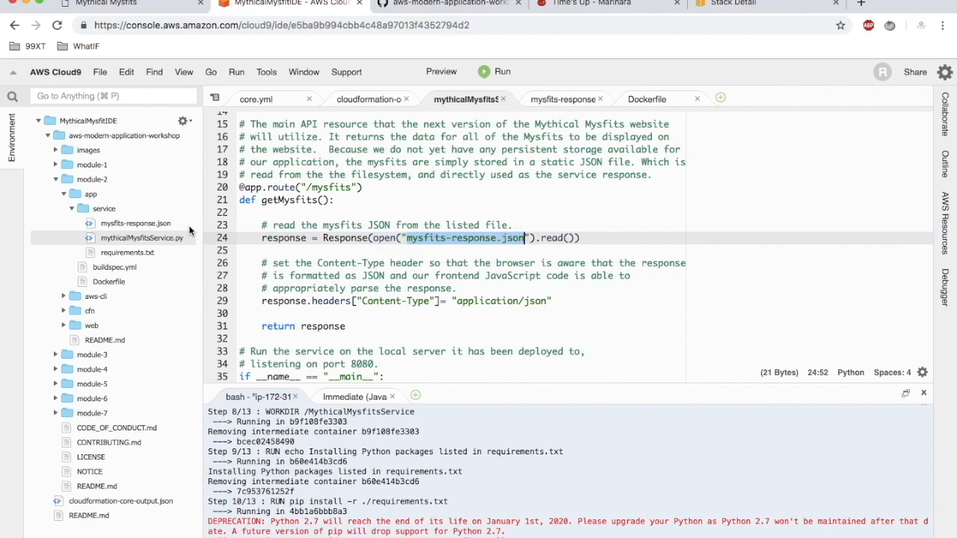
Open mysfits-response.json from the service folder and examine the first mysfit entry.
click(150, 222)
double_click(151, 222)
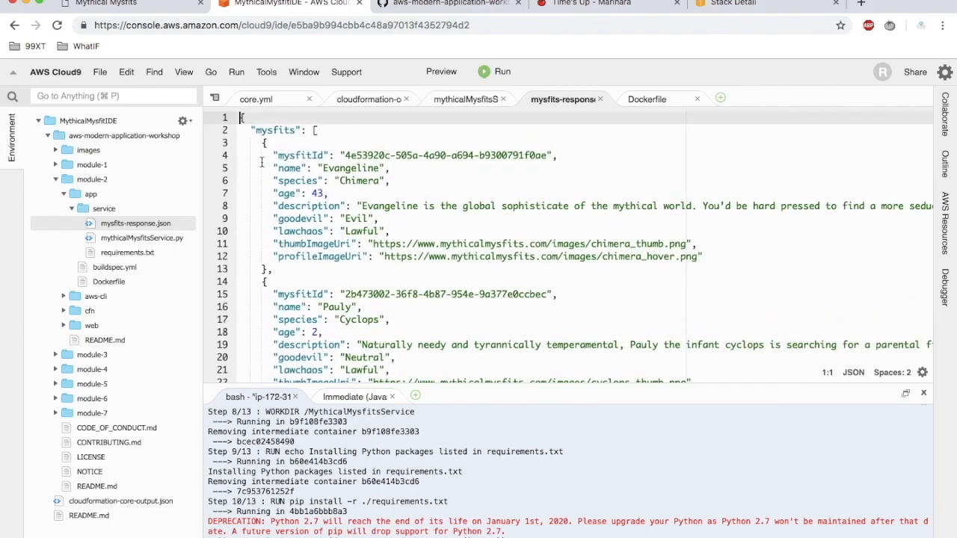
drag(262, 140, 273, 269)
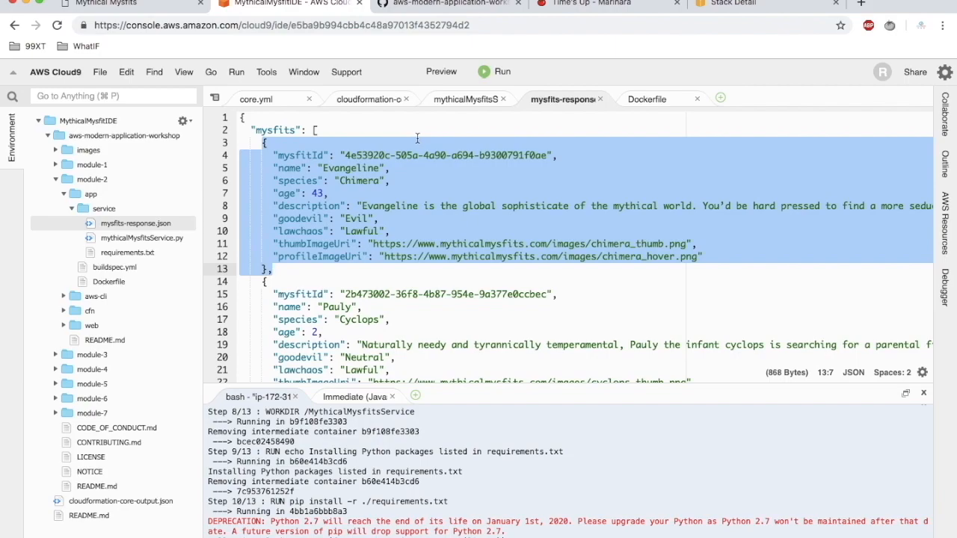
Collapse the service folder, open the Dockerfile in module-2/app and review its instructions.
click(72, 210)
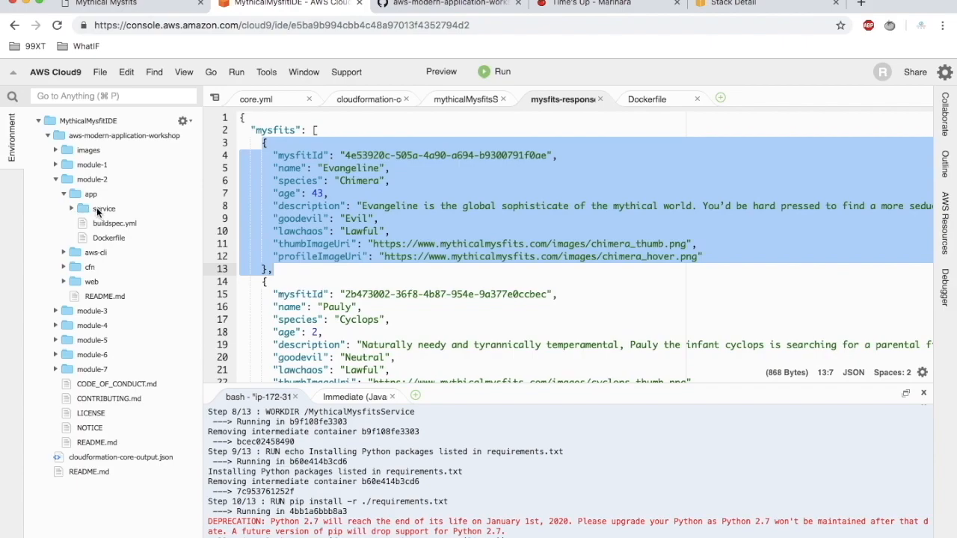
double_click(103, 238)
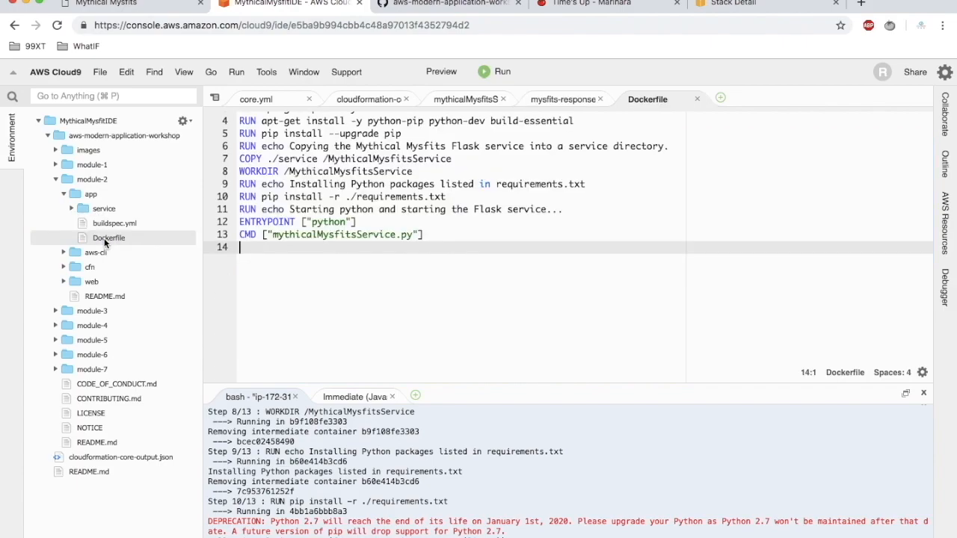
drag(435, 235, 238, 113)
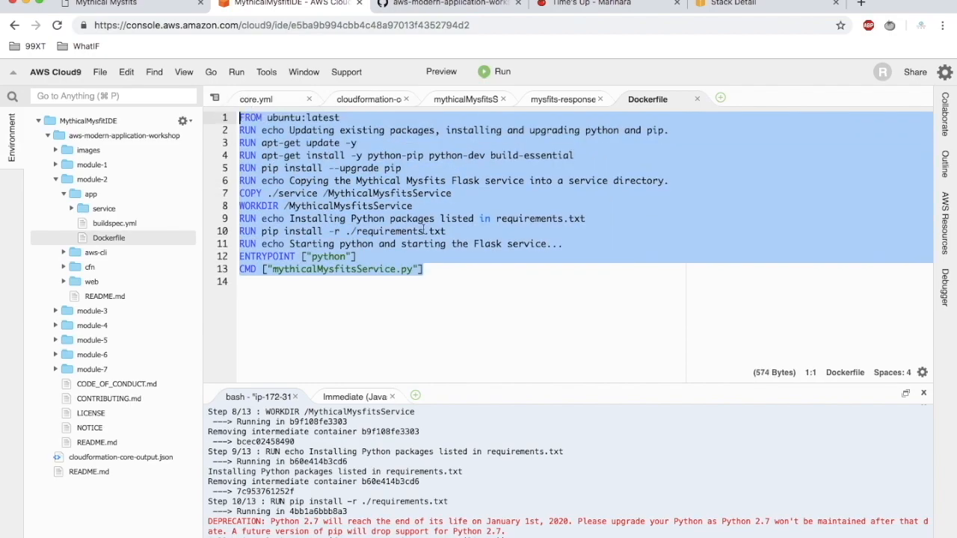
click(432, 316)
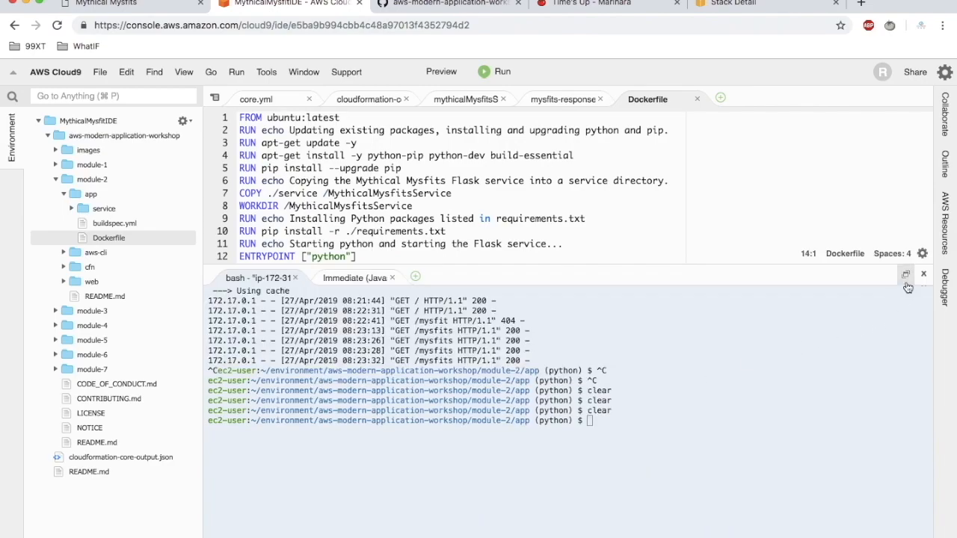
Maximize the bash terminal and clear its output.
click(906, 274)
text(clear)
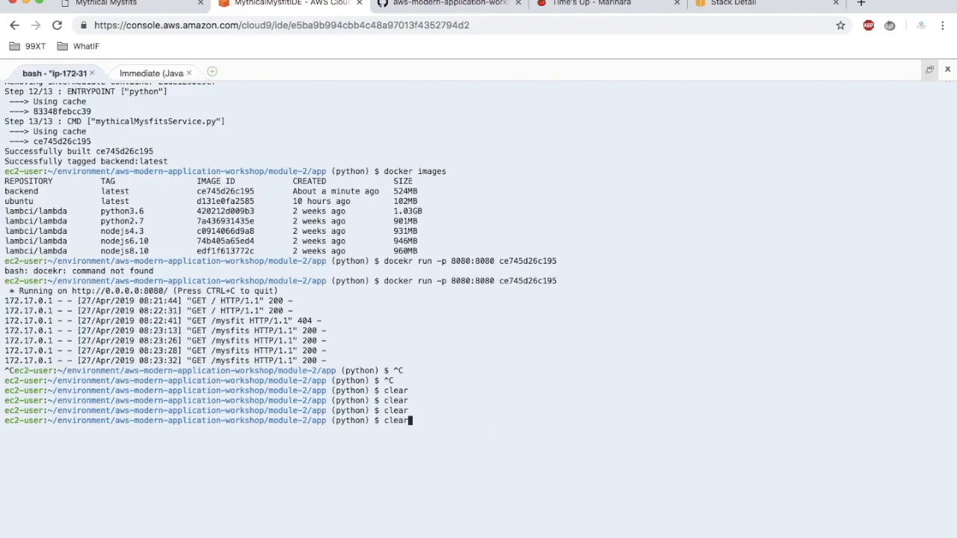
key(Return)
Change to the ~/environment/aws-modern-application-workshop/module-2/app/ directory in the terminal and list its contents.
text(cd ~/env)
key(Tab)
text(/)
key(BackSpace)
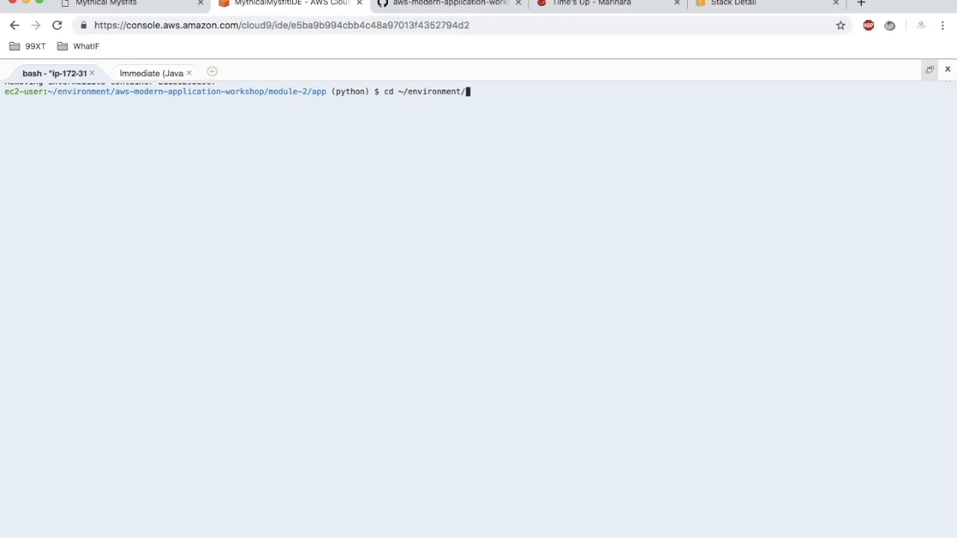
text(aw)
key(Tab)
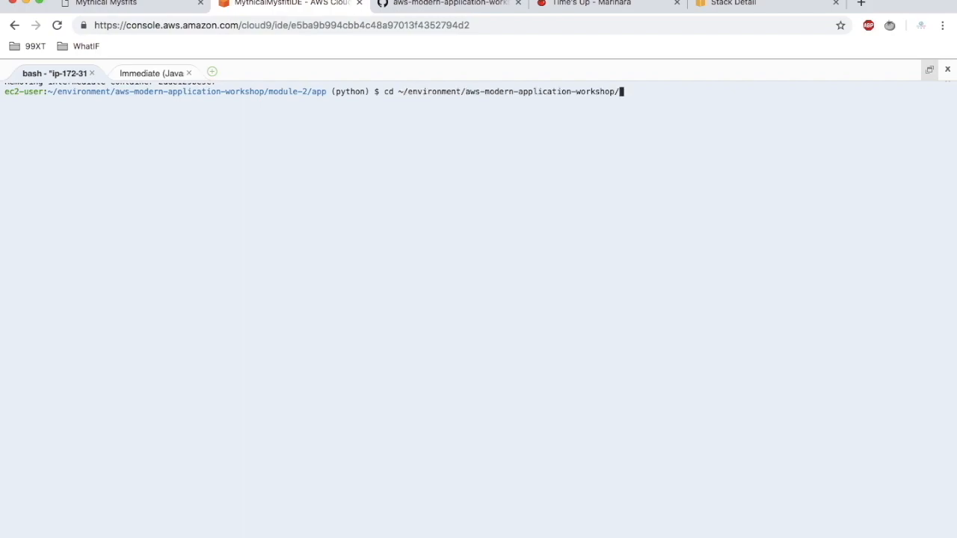
text(mo)
key(Tab)
text(2)
key(Tab)
text(a)
key(Tab)
key(Return)
text(ls)
key(Return)
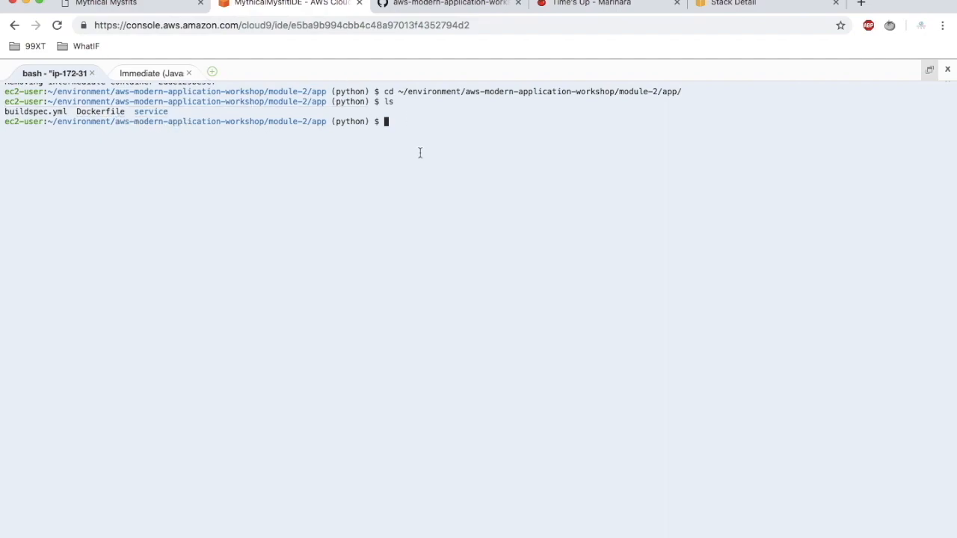
Build the Docker image with docker build ., check the resulting image ID and clear the terminal.
text(docker build .)
key(Return)
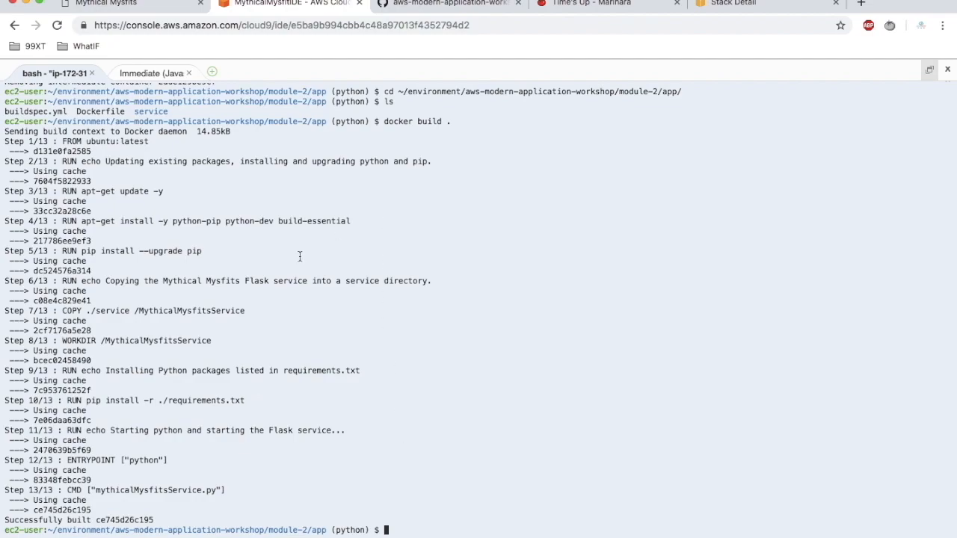
double_click(112, 520)
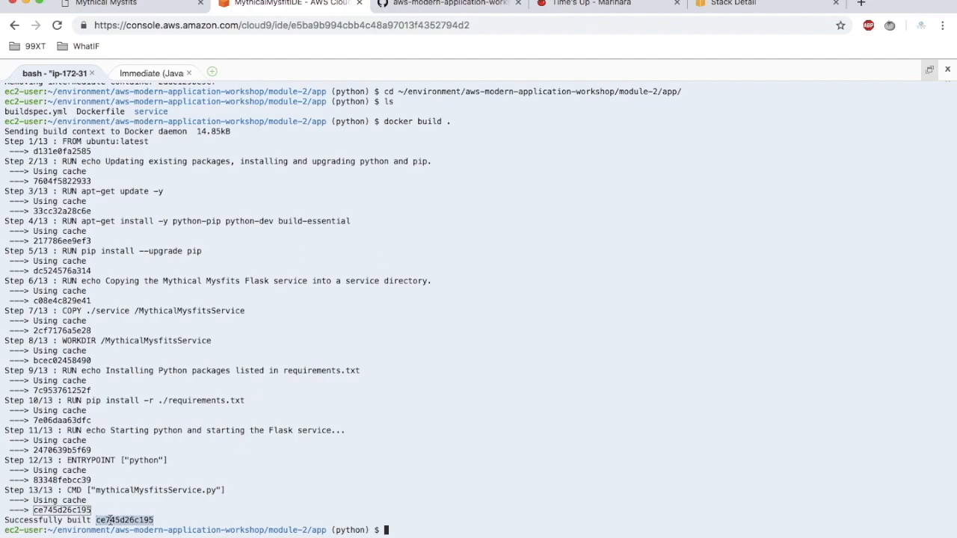
drag(155, 520, 4, 523)
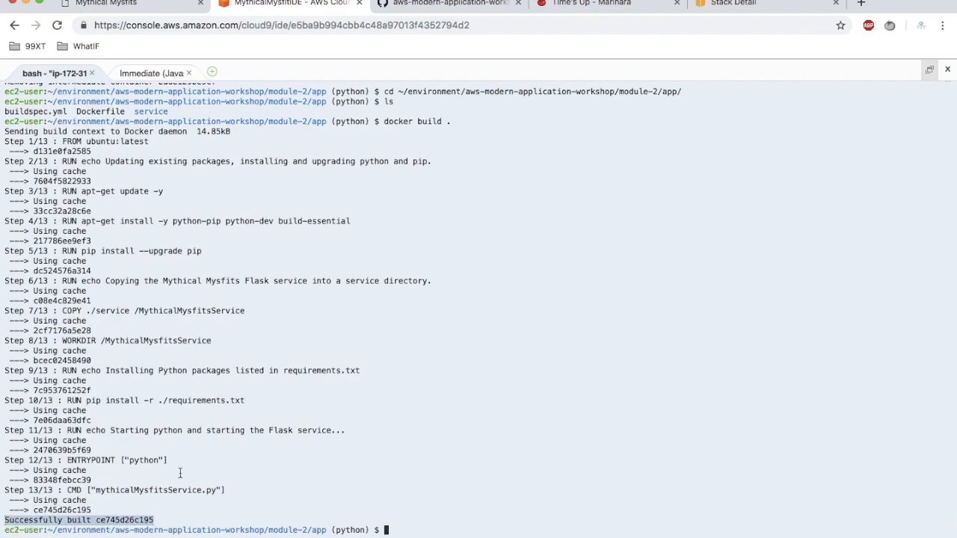
click(139, 516)
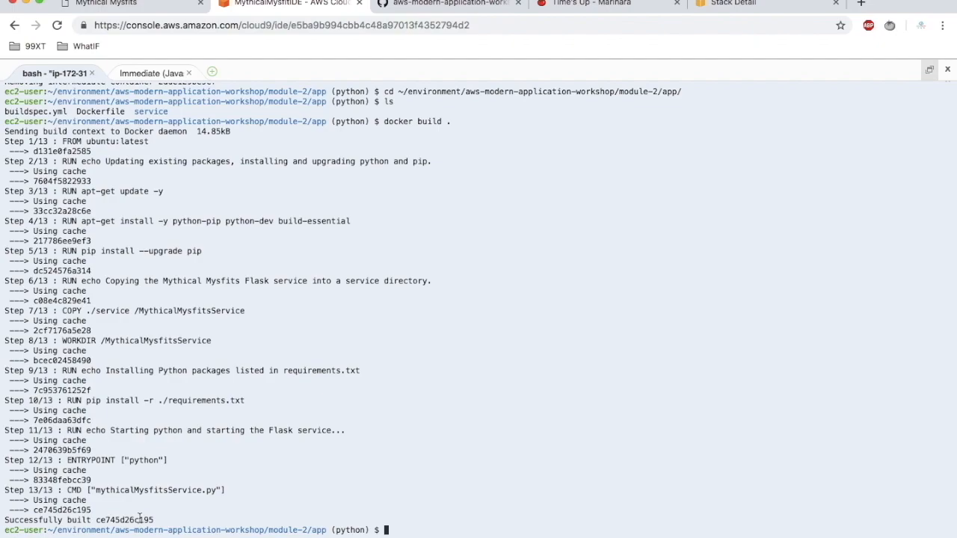
text(clear)
key(Return)
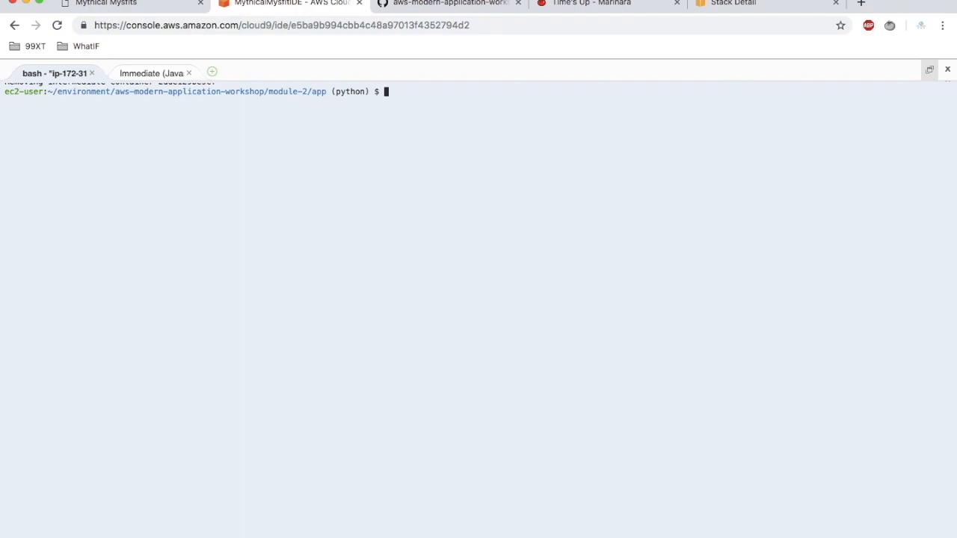
List the local Docker images and identify the image ID of the backend repository.
text(docker images)
key(Return)
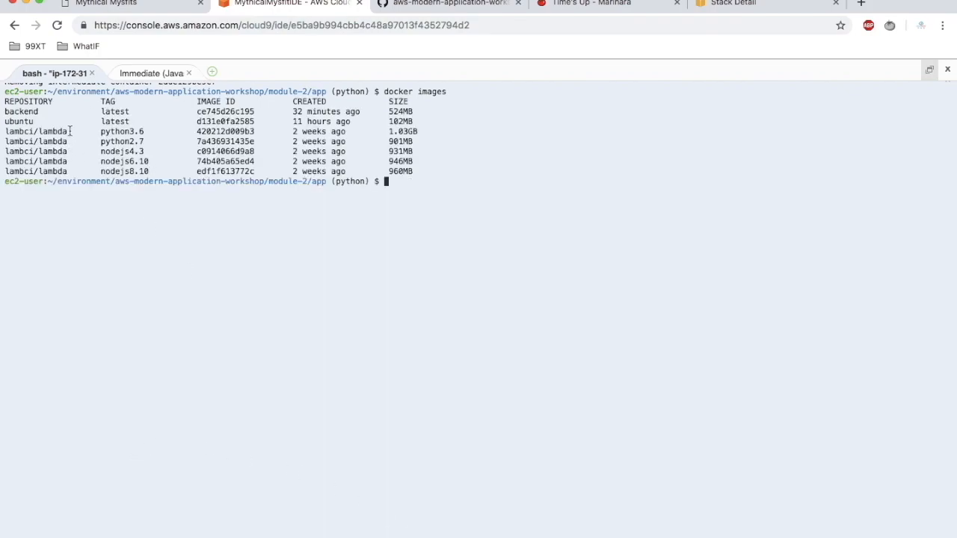
drag(4, 111, 438, 110)
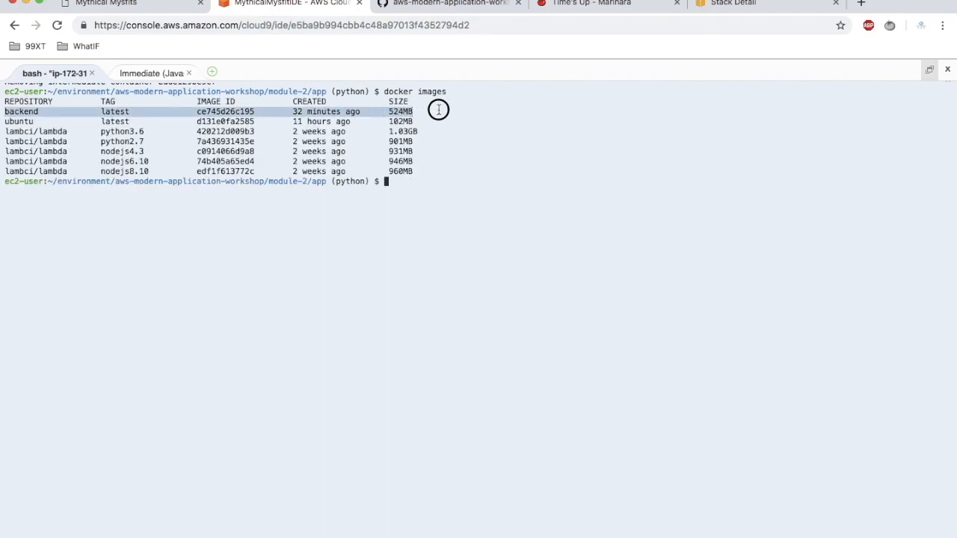
double_click(226, 112)
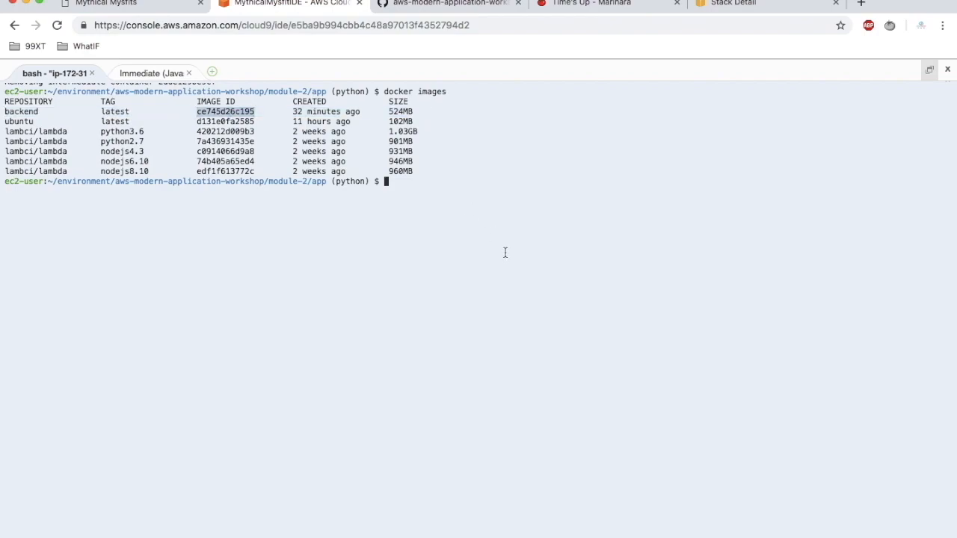
Run the backend image ce745d26c195 in a container with port 8080 mapped to 8080 using docker run.
click(440, 201)
text(doc)
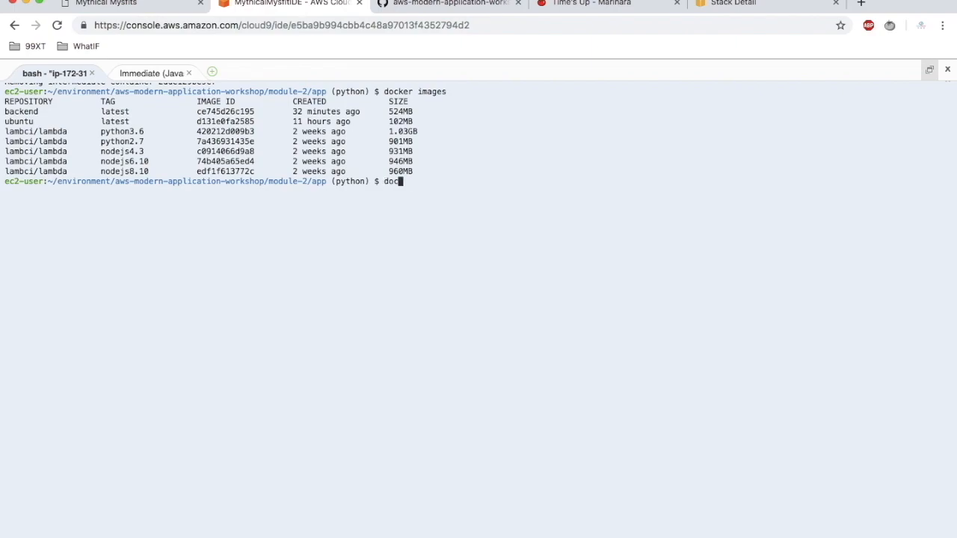
text(ker run -p 8080:8080)
double_click(238, 113)
key(super+c)
click(528, 187)
key(super+v)
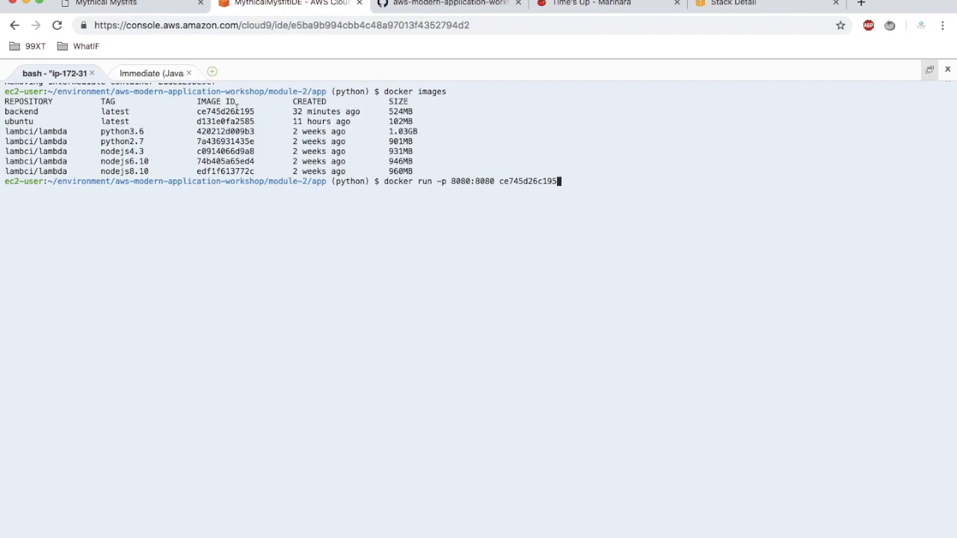
double_click(230, 112)
click(597, 188)
key(Return)
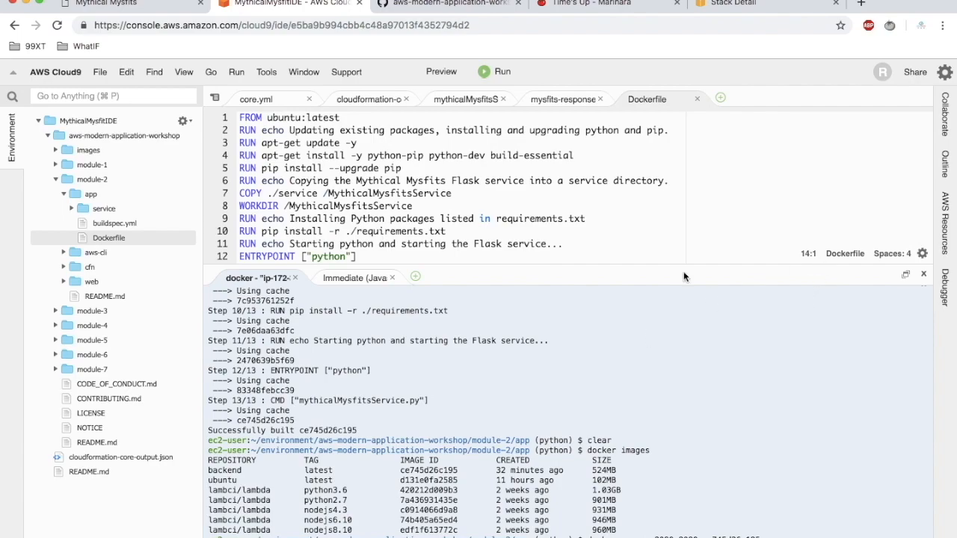
Preview the running application inside the IDE and maximize the preview pane.
click(437, 73)
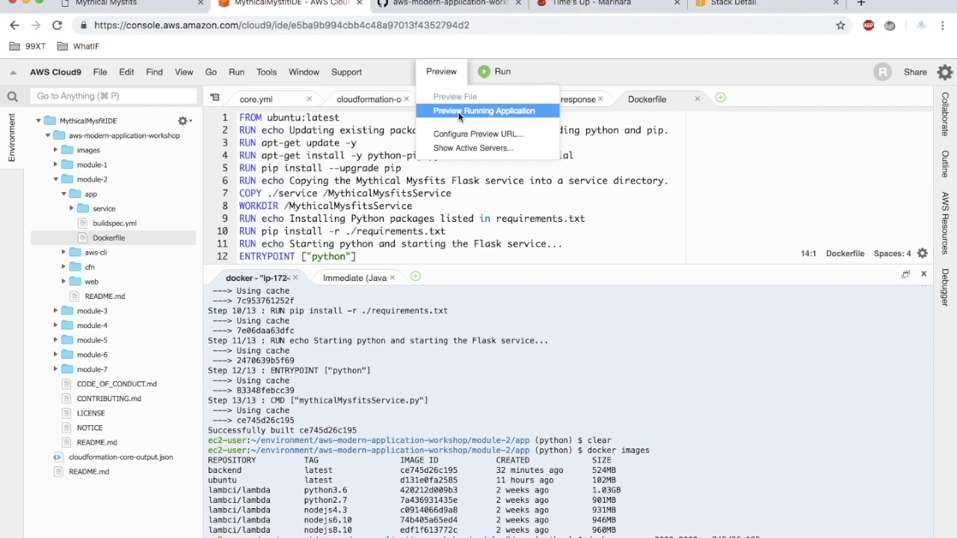
click(457, 112)
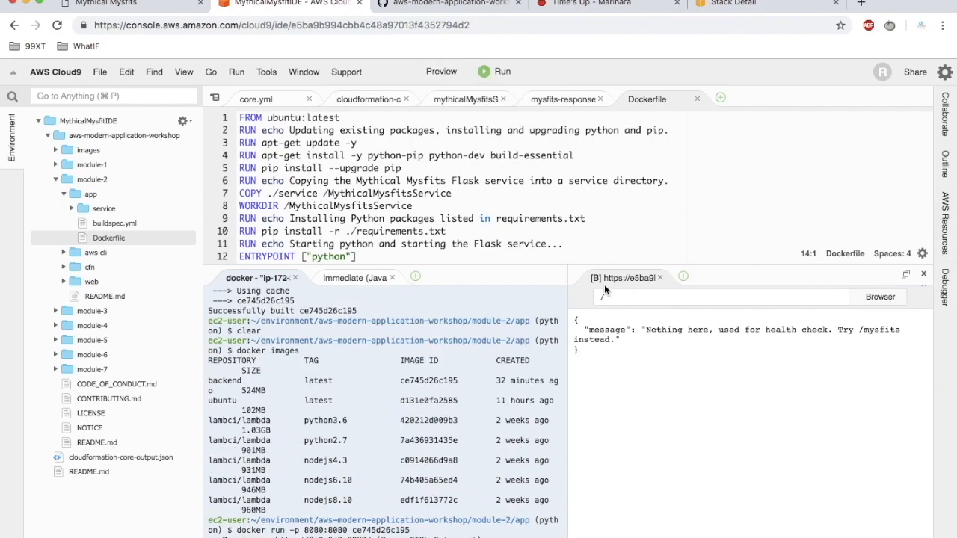
click(908, 275)
click(555, 91)
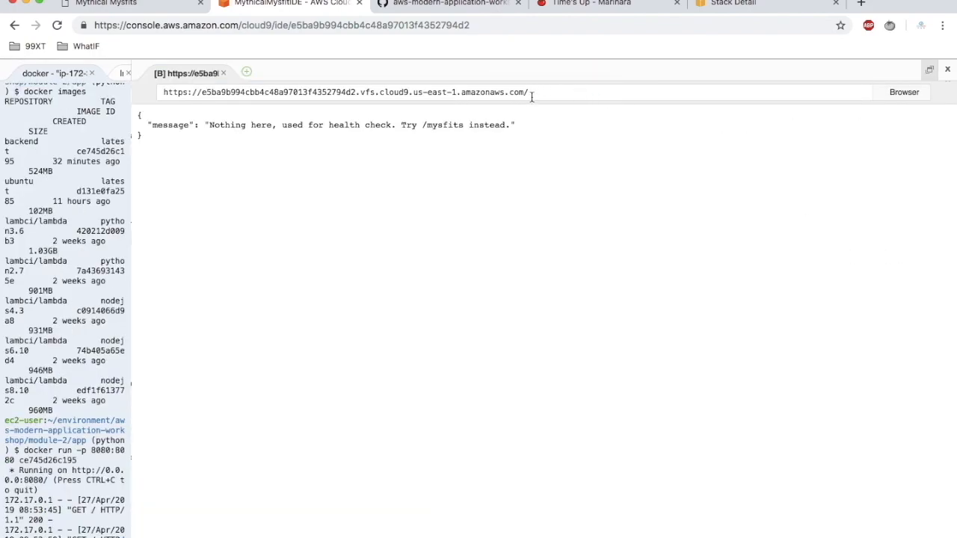
Request the /mysfits path in the application preview and review the returned JSON.
triple_click(185, 94)
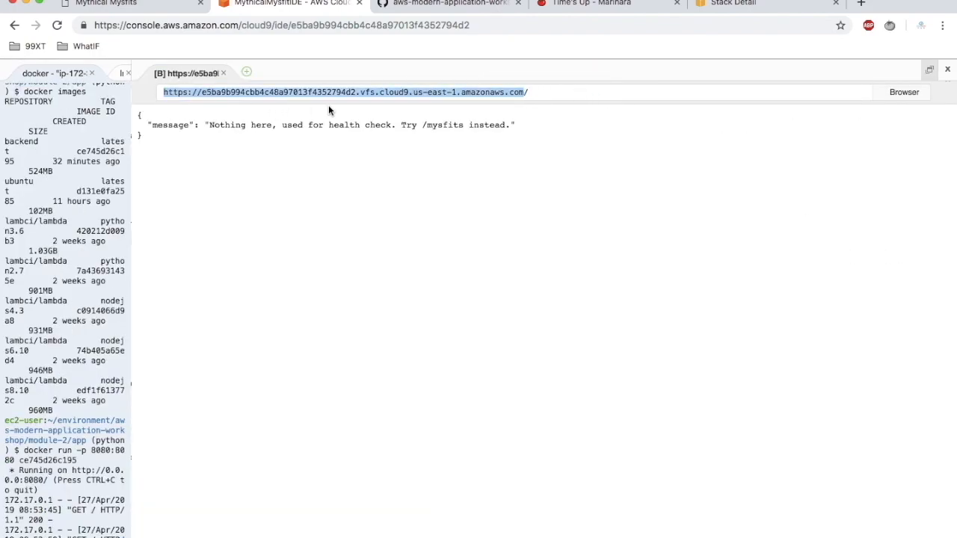
click(530, 94)
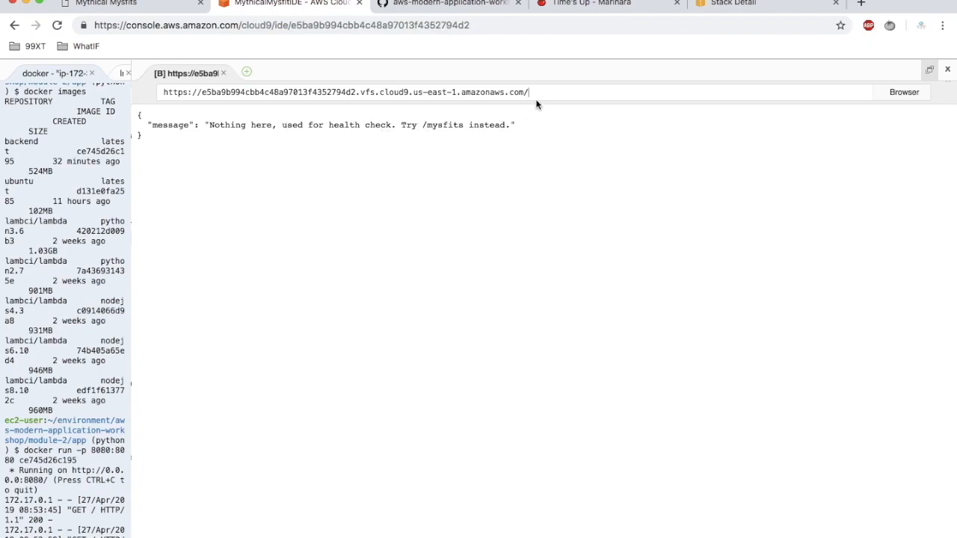
text(mysfits)
key(Return)
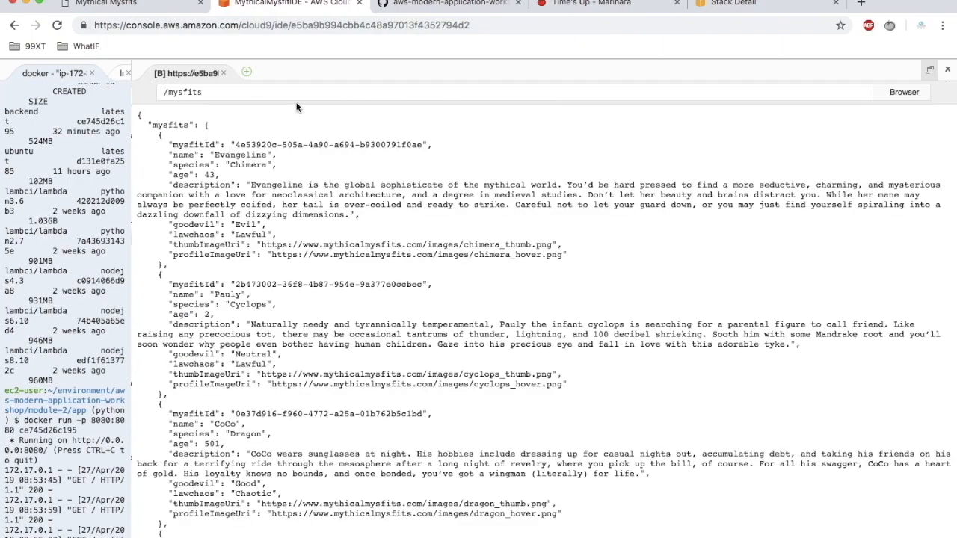
scroll(203, 170, down, 3)
scroll(142, 114, up, 3)
drag(133, 116, 609, 147)
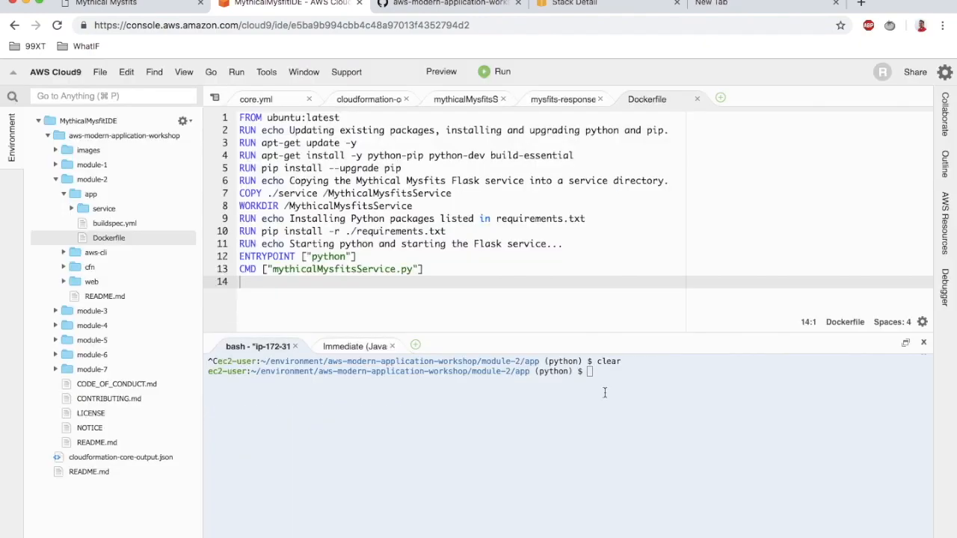
Enter docker build . -t in the terminal, followed by the ECR image tag template copied from the GitHub module-2 guide.
text(docker bui)
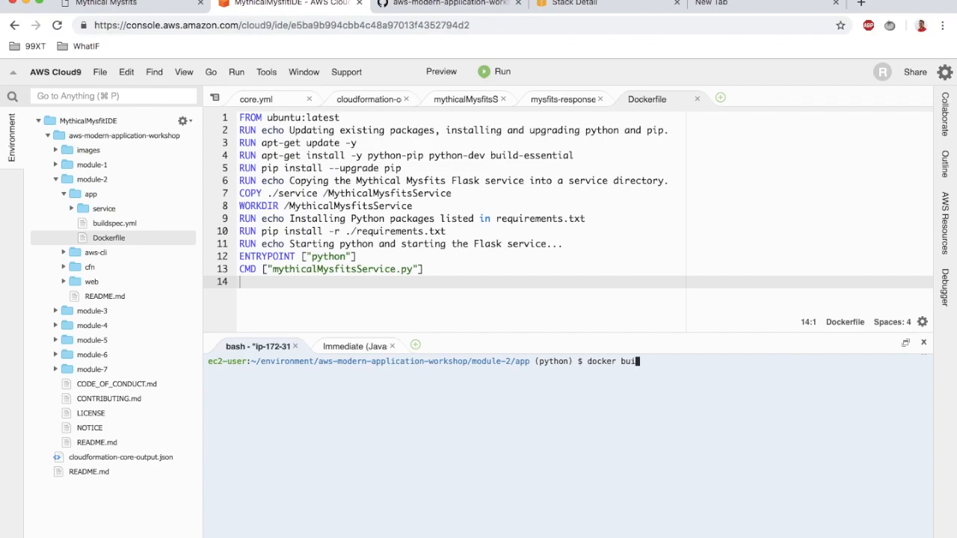
text(ld . -t)
key(ctrl+Tab)
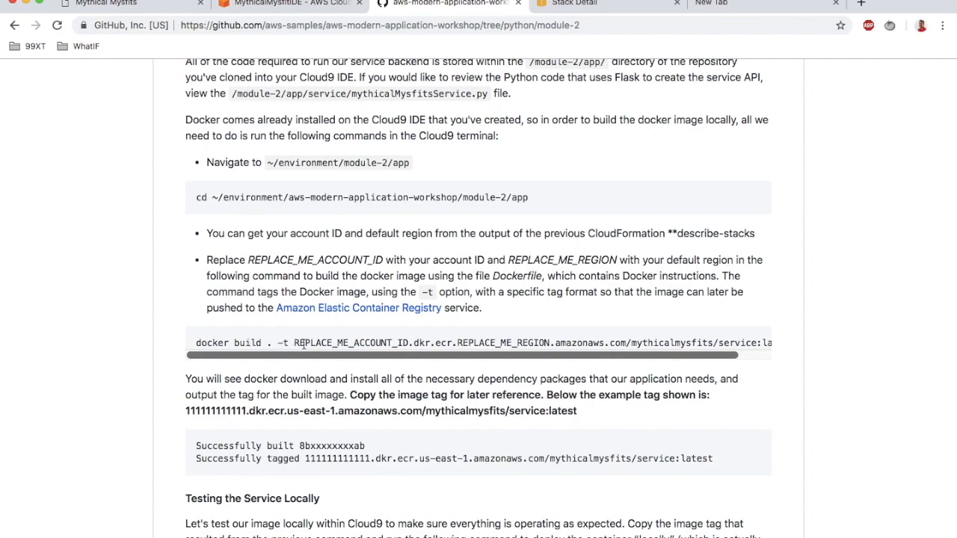
drag(294, 344, 758, 347)
key(super+c)
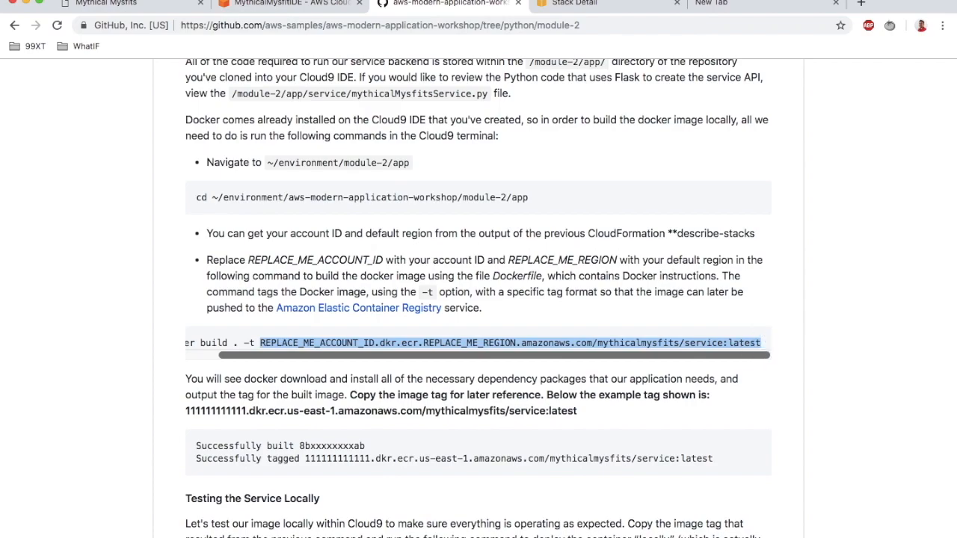
click(292, 3)
key(super+v)
Replace the REPLACE_ME_REGION placeholder in the docker build command with us-east-1.
key(Left)
key(Left)
key(Left)
key(Left)
key(Left)
key(Left)
key(Left)
key(Left)
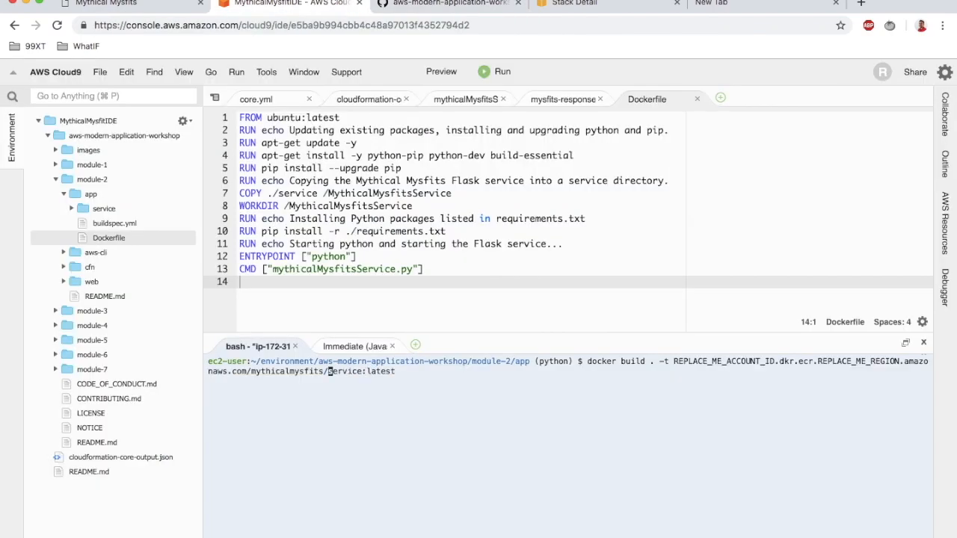
key(Left)
key(Left)
key(Left)
key(Left)
key(Left)
key(Left)
key(Left)
key(Left)
key(Left)
key(Left)
key(Left)
key(Left)
key(Left)
key(Left)
key(Left)
key(Left)
key(Left)
key(Left)
key(Left)
key(Left)
key(Right)
key(Right)
key(Right)
key(Right)
key(Right)
key(Right)
key(Right)
key(Right)
key(Right)
key(Delete)
key(Delete)
key(Delete)
key(Delete)
key(Delete)
key(Delete)
key(Delete)
key(Delete)
key(Delete)
key(Delete)
key(Delete)
key(Delete)
key(Delete)
key(Delete)
key(Delete)
key(Delete)
key(Delete)
key(Delete)
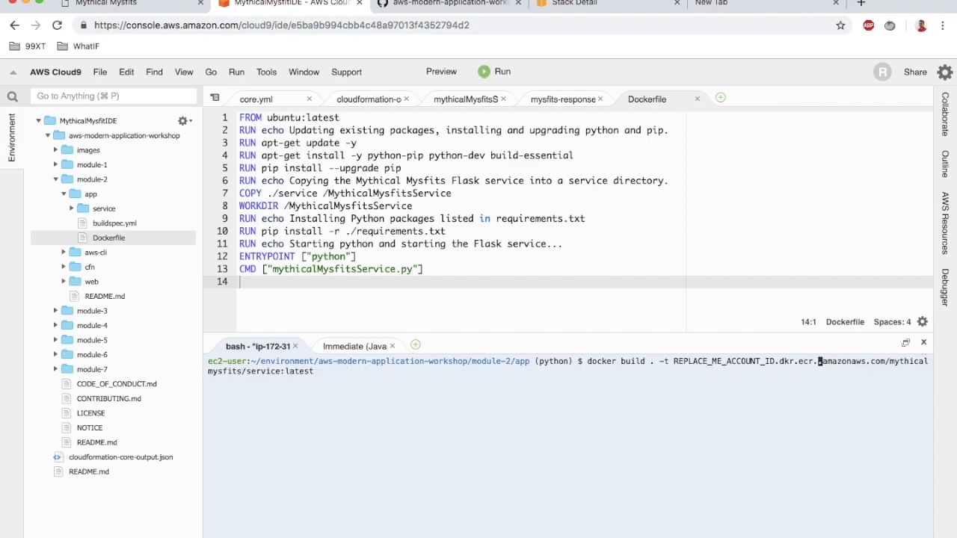
text(us-east-)
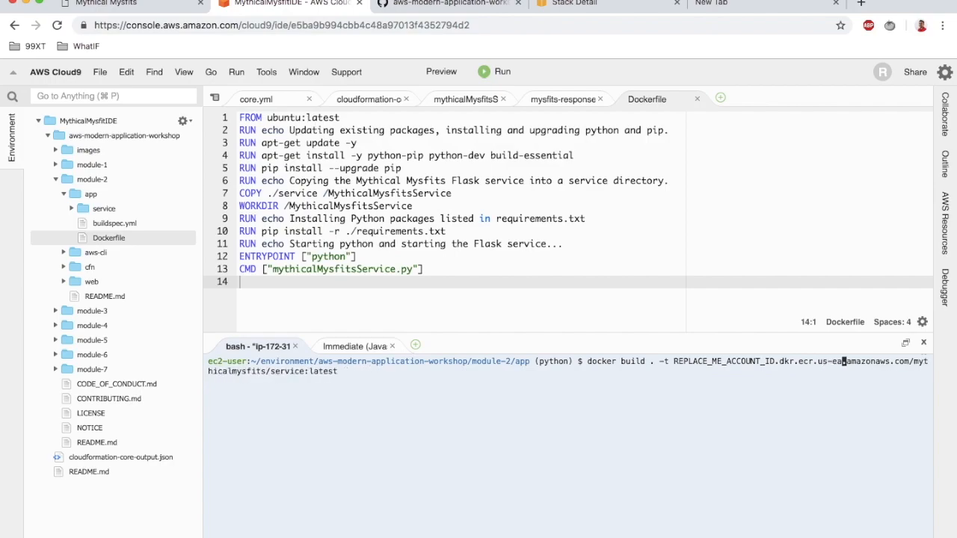
text(1.)
Move the command-line cursor to REPLACE_ME_ACCOUNT_ID and copy the CurrentAccount output value from cloudformation-core-output.json.
key(Left)
key(Left)
key(Left)
key(Left)
key(Left)
key(Left)
key(Left)
key(Left)
key(Left)
key(Left)
key(Left)
key(Left)
key(Left)
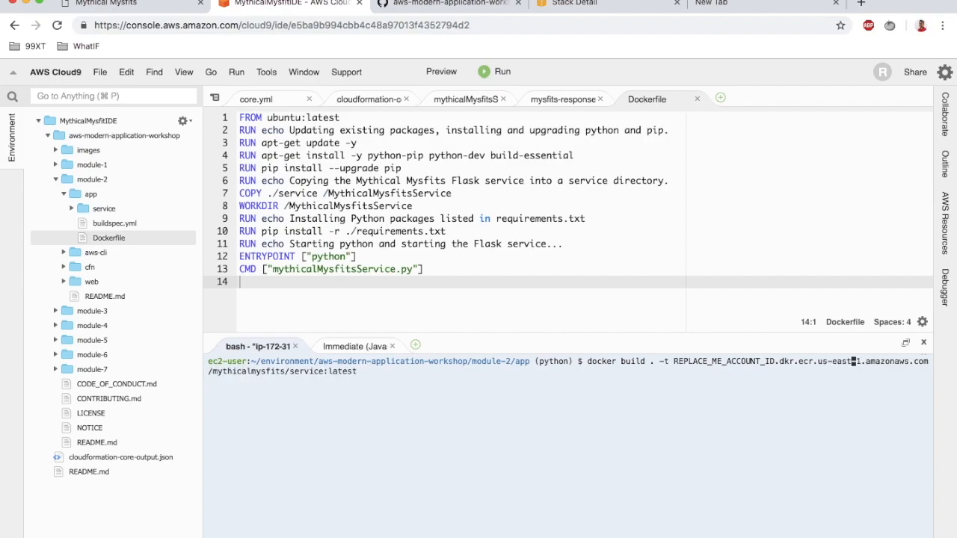
key(Left)
key(Left)
key(Left)
key(Left)
key(Left)
key(Left)
key(Left)
double_click(134, 458)
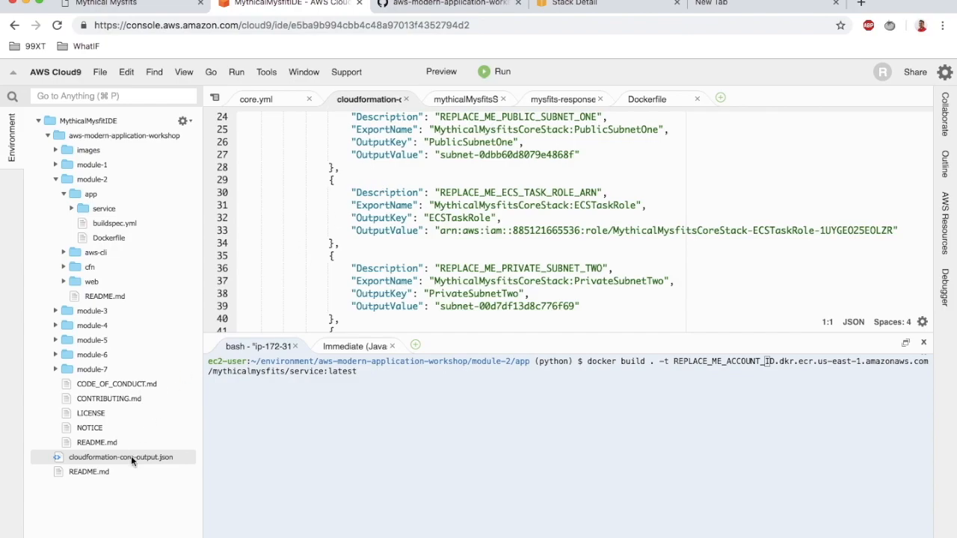
scroll(400, 329, up, 8)
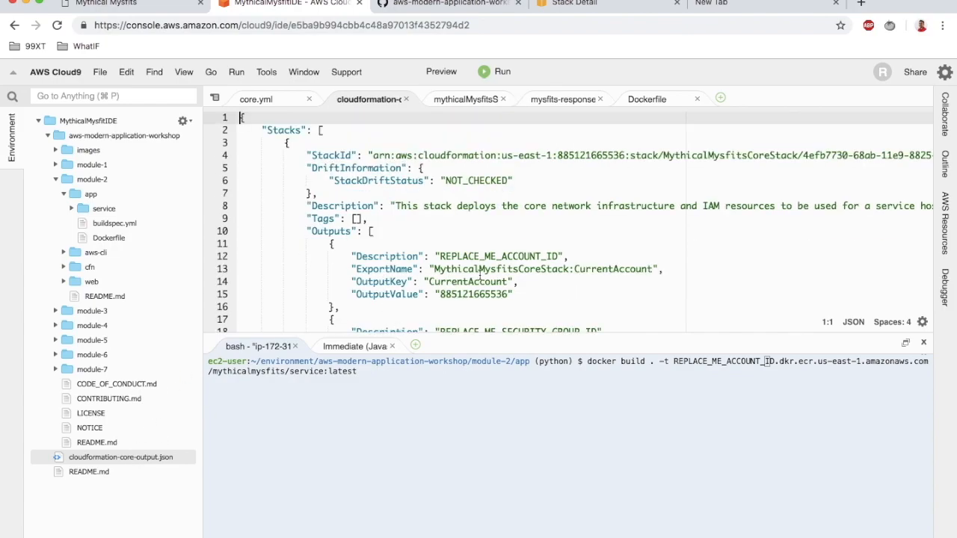
double_click(486, 294)
key(super+c)
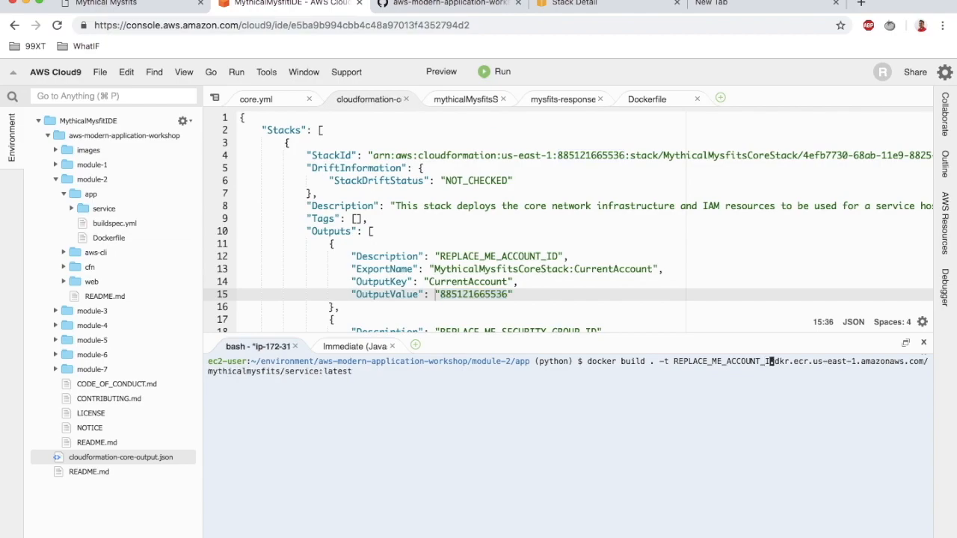
Replace REPLACE_ME_ACCOUNT_ID in the docker build command with the copied account ID and run the tagged build.
key(BackSpace)
key(BackSpace)
key(BackSpace)
key(BackSpace)
key(BackSpace)
key(BackSpace)
key(BackSpace)
key(BackSpace)
key(BackSpace)
key(BackSpace)
key(BackSpace)
key(BackSpace)
key(BackSpace)
key(BackSpace)
key(BackSpace)
key(BackSpace)
key(BackSpace)
key(BackSpace)
key(BackSpace)
key(BackSpace)
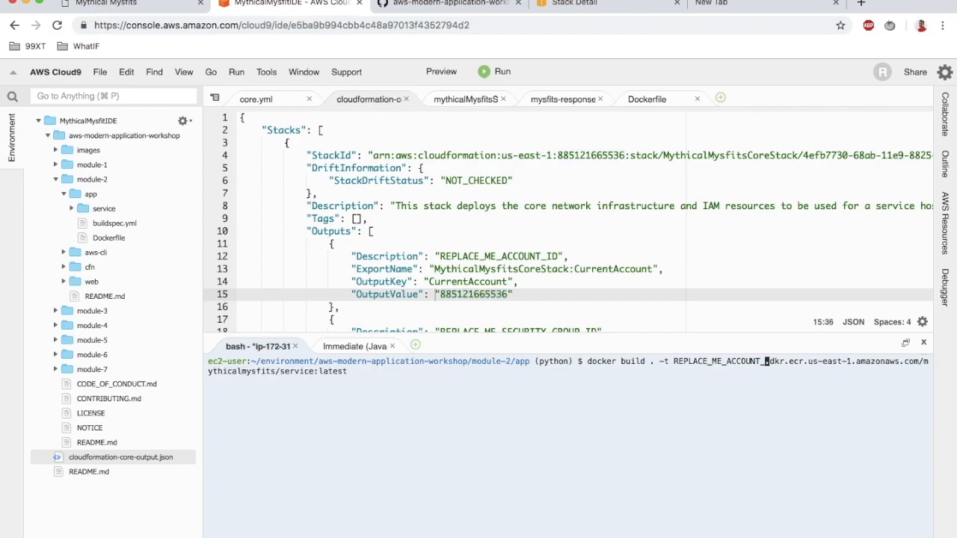
key(super+v)
key(Return)
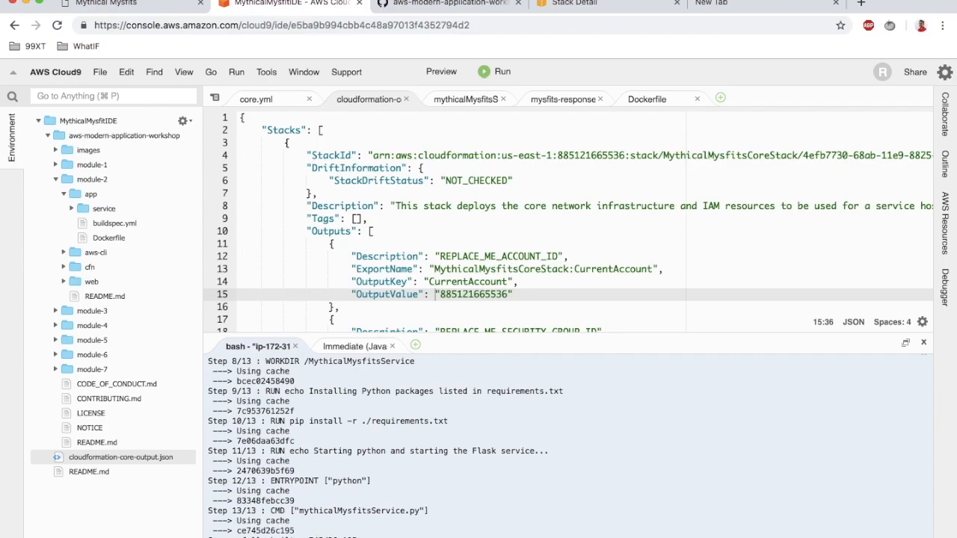
Clear the terminal, list the Docker images to check the mythicalmysfits/service tag, and clear the output again.
key(ctrl+l)
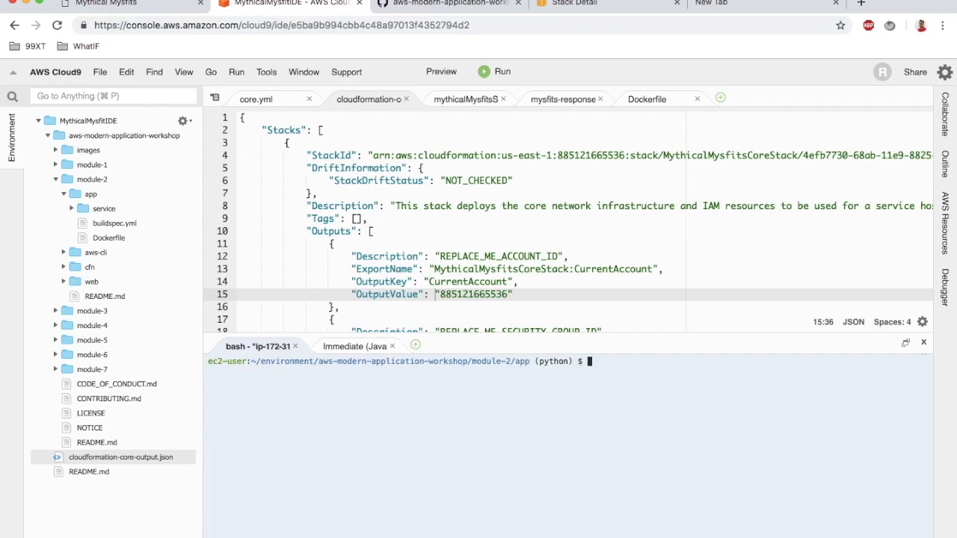
text(docker images)
key(Return)
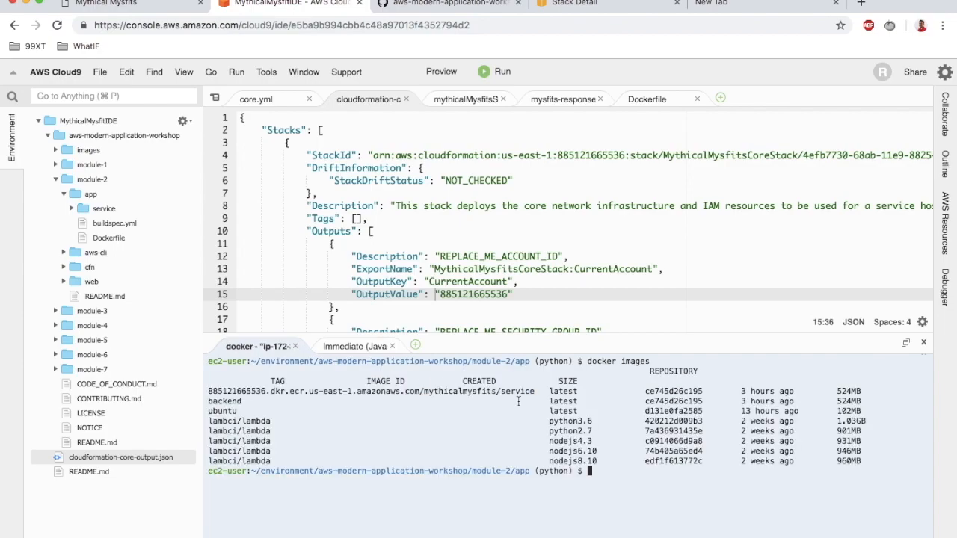
drag(500, 395, 178, 380)
click(619, 495)
text(clear)
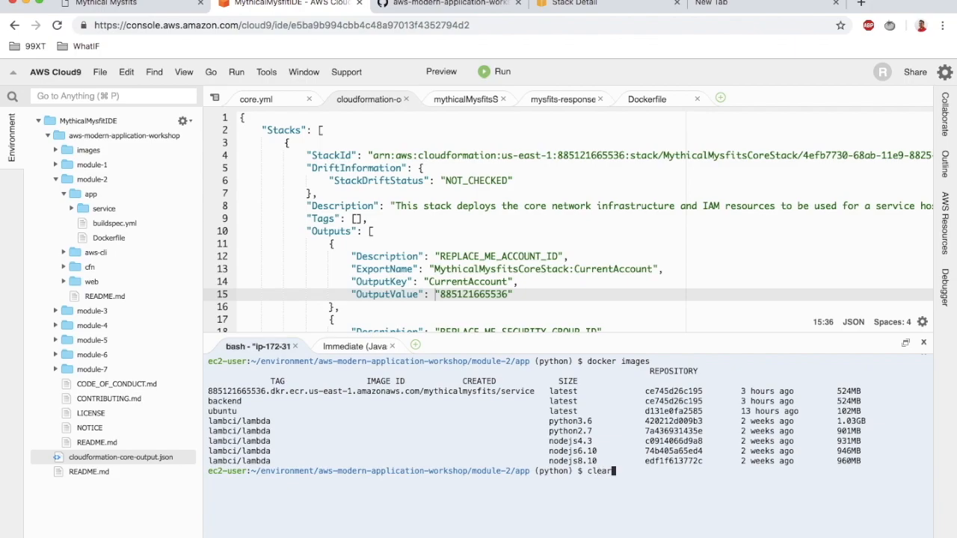
key(Return)
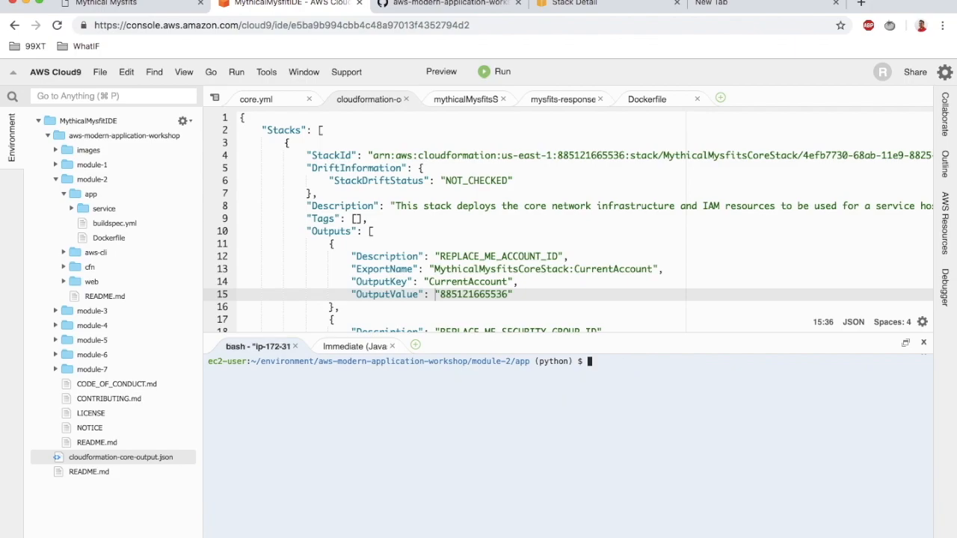
Create the ECR repository mythicalmysfits/service with the guide's aws ecr create-repository command and review the returned metadata.
click(449, 4)
scroll(215, 190, down, 15)
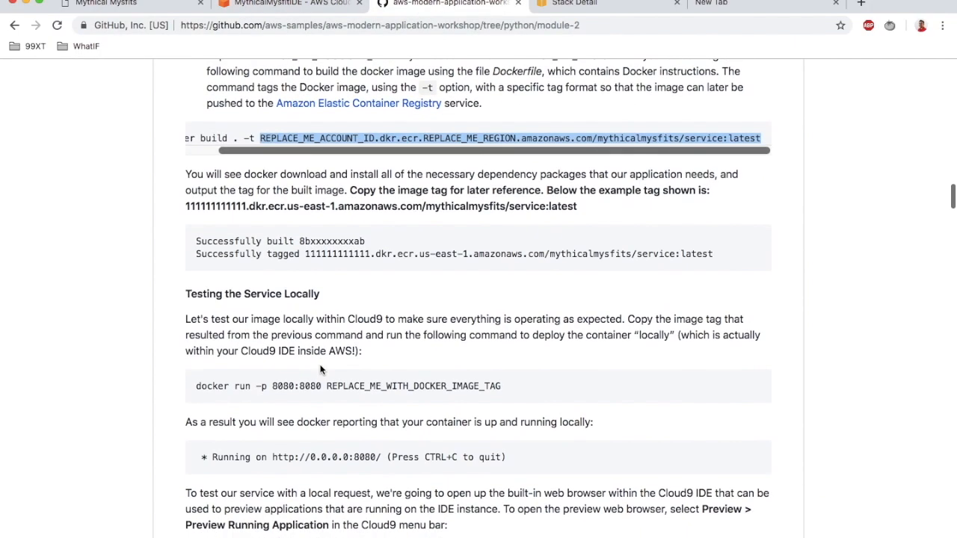
drag(408, 170, 176, 165)
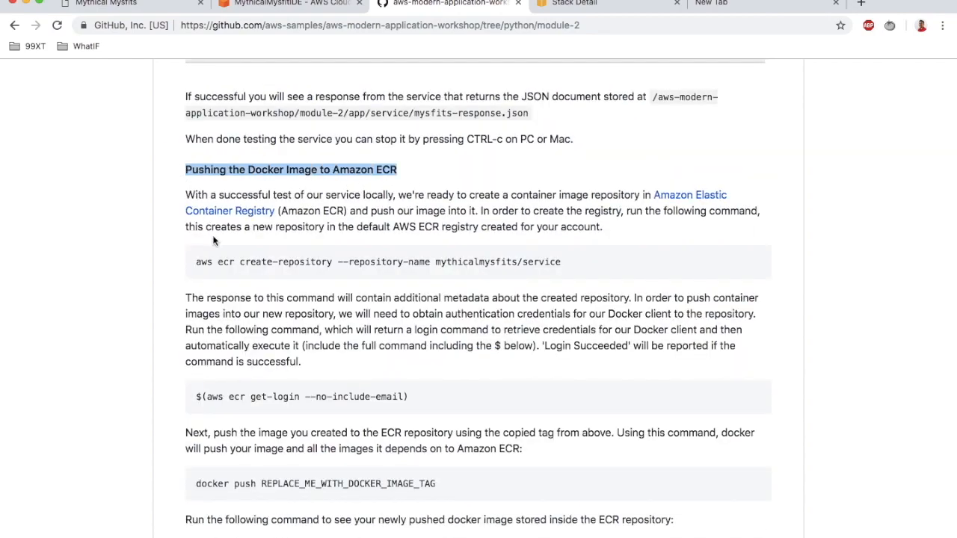
drag(195, 264, 588, 266)
key(super+c)
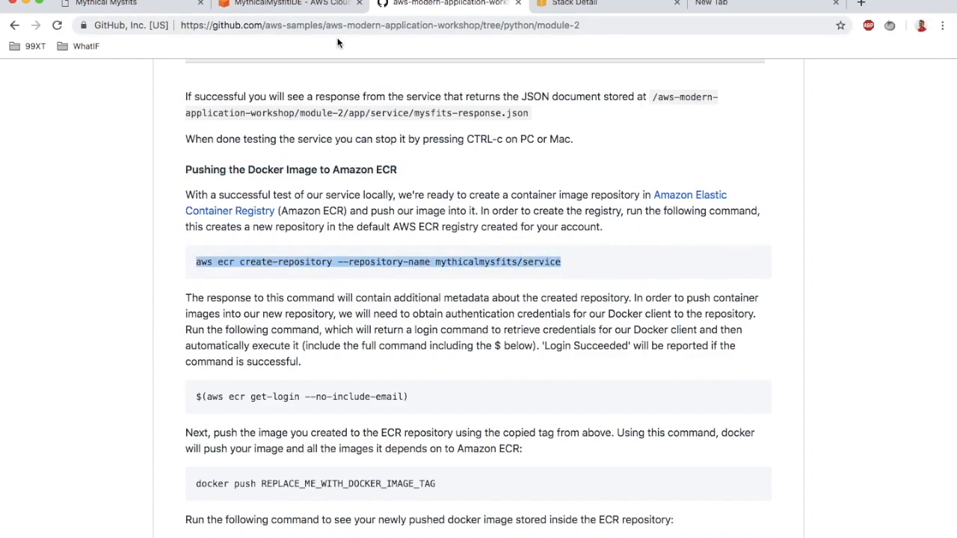
click(303, 3)
key(super+v)
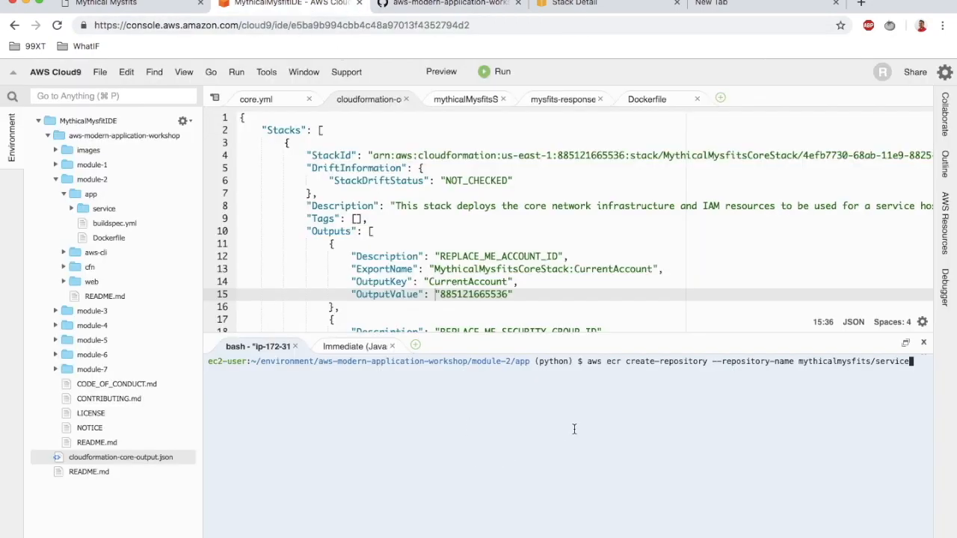
key(Return)
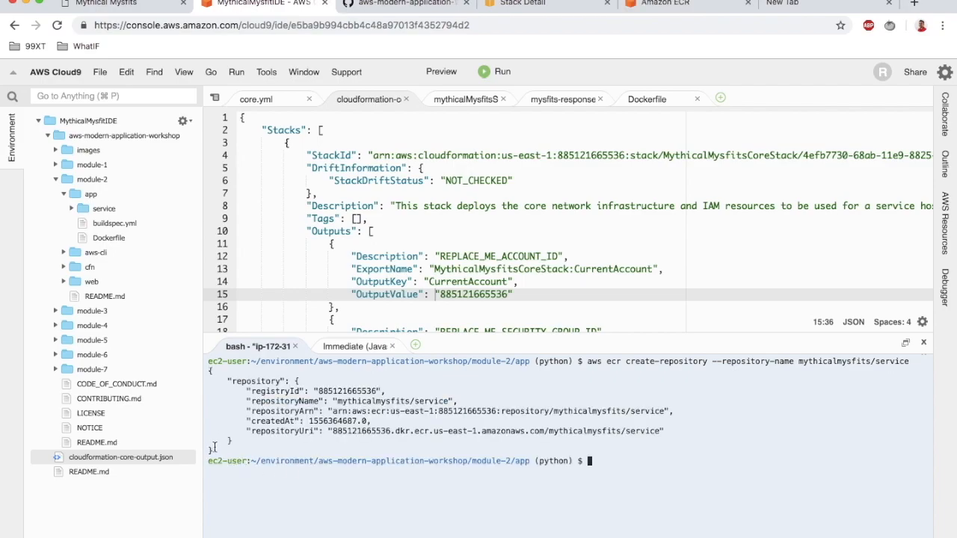
drag(214, 449, 205, 370)
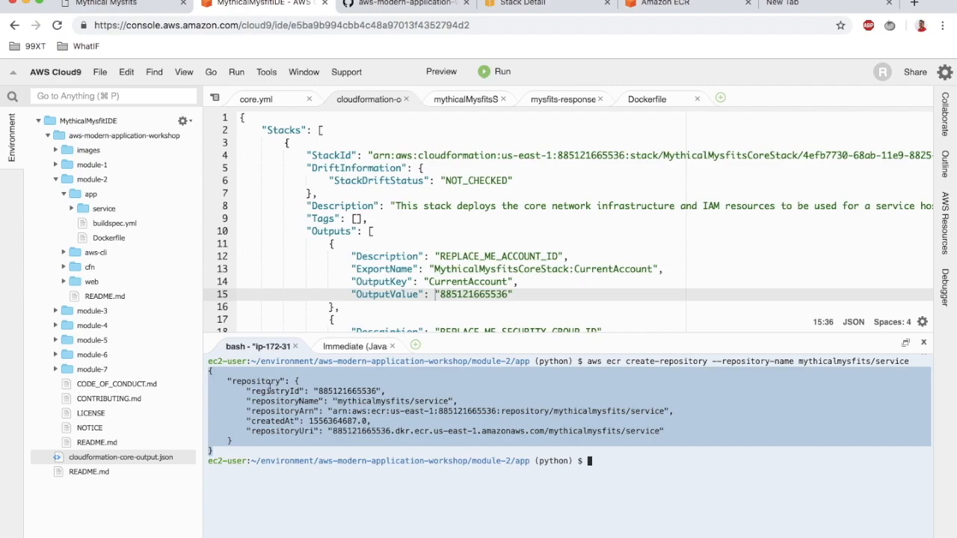
Check the Amazon ECR repositories list for mythicalmysfits/service and dismiss the notification banner.
click(651, 6)
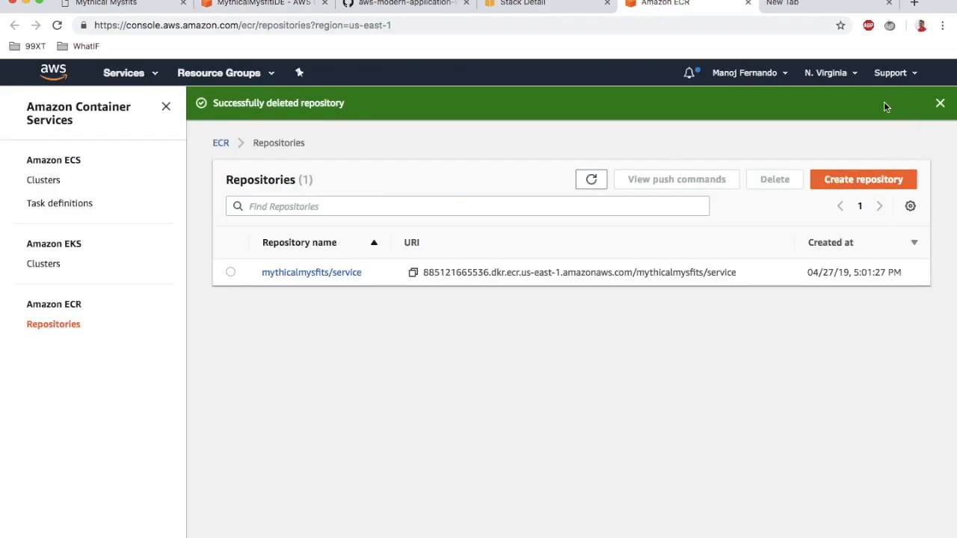
click(940, 104)
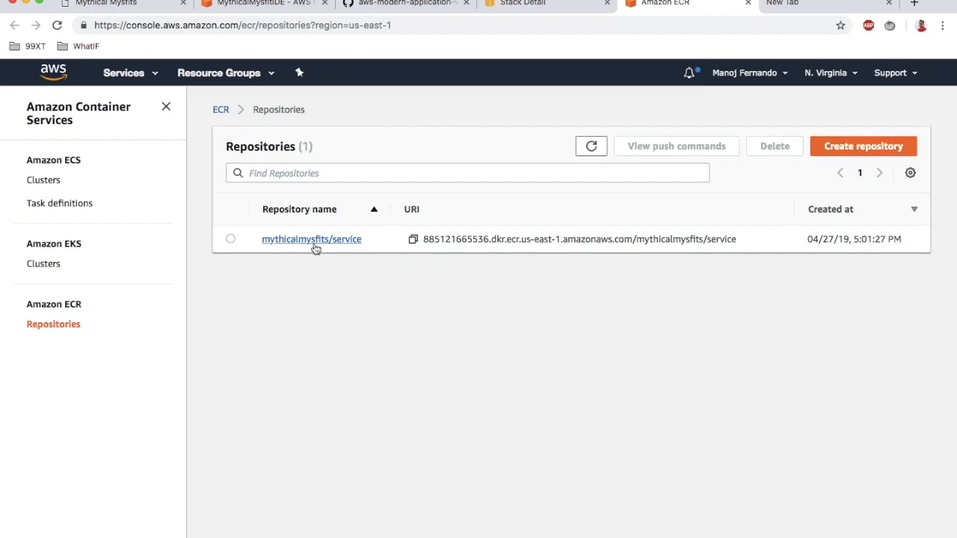
Authenticate Docker to ECR by running the guide's $(aws ecr get-login --no-include-email) in the Cloud9 terminal, check the login outcome, and clear the output.
click(404, 5)
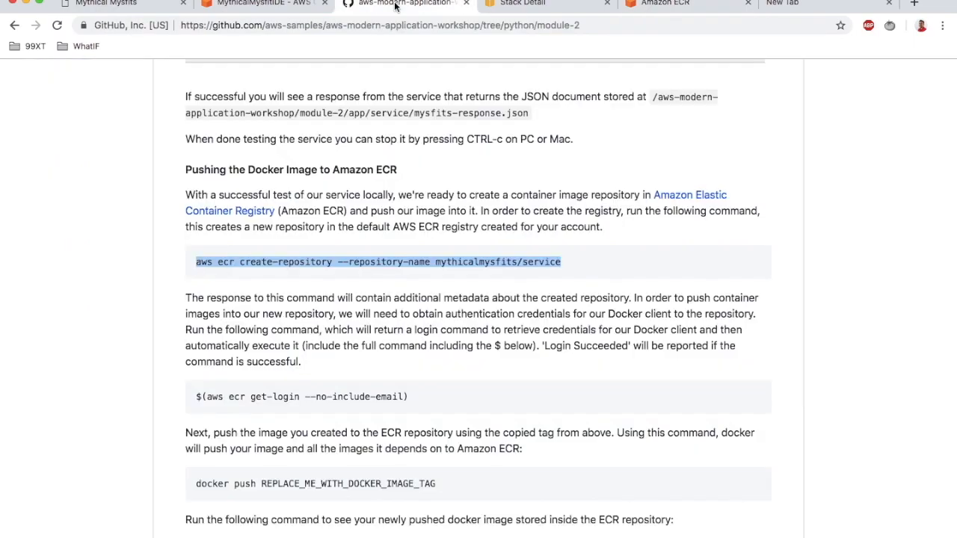
drag(419, 400, 187, 400)
key(super+c)
scroll(310, 408, down, 3)
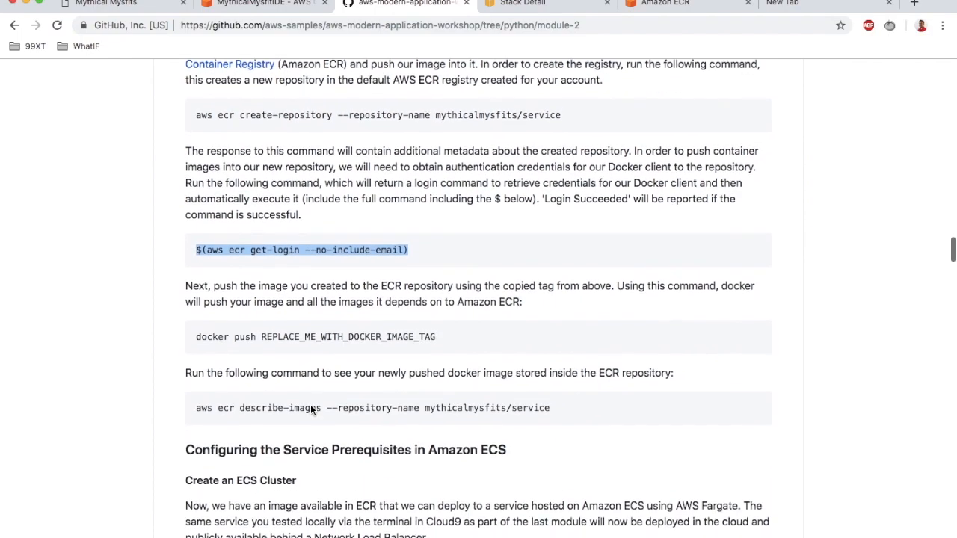
click(289, 3)
key(super+v)
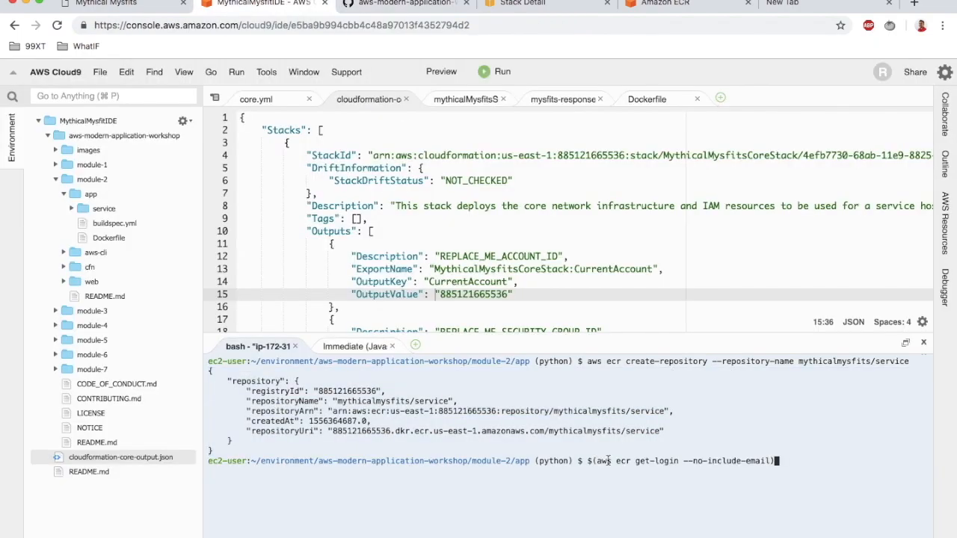
key(Return)
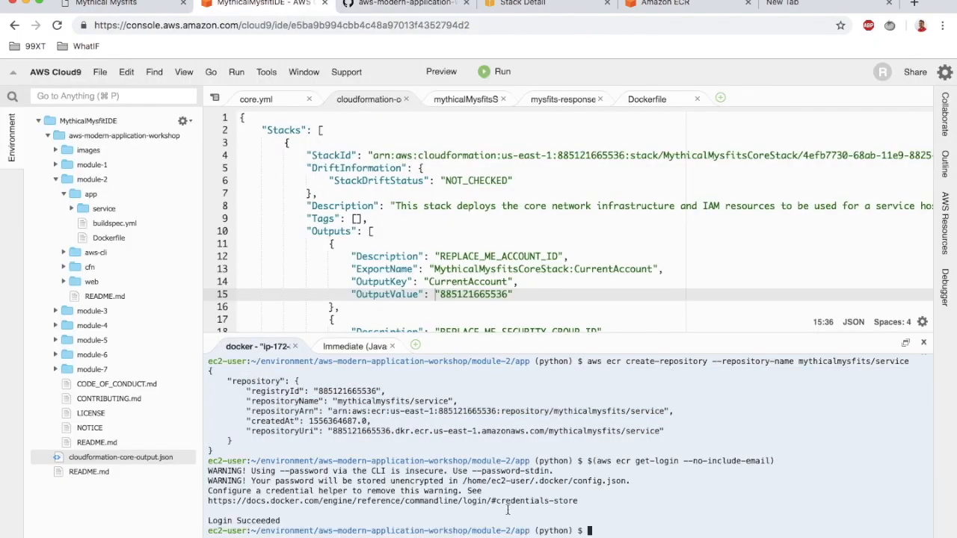
drag(285, 517, 202, 521)
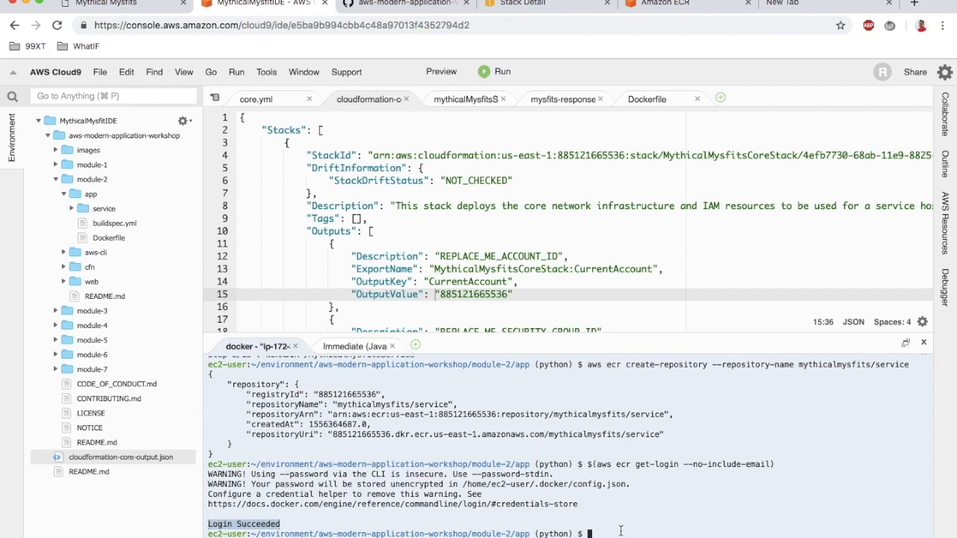
key(ctrl+l)
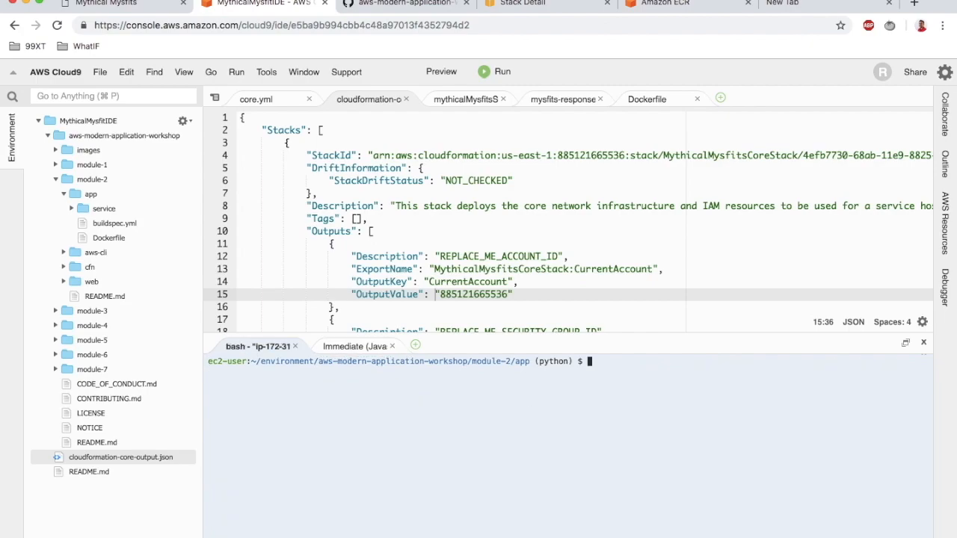
List the Docker images in the terminal and copy the ECR repository URI of the mythicalmysfits/service image.
text(docker images)
key(Return)
drag(537, 385, 207, 380)
key(super+c)
Clear the terminal and push the image to ECR using docker push with the copied repository URI.
text(clear)
key(Return)
text(docker push)
key(super+v)
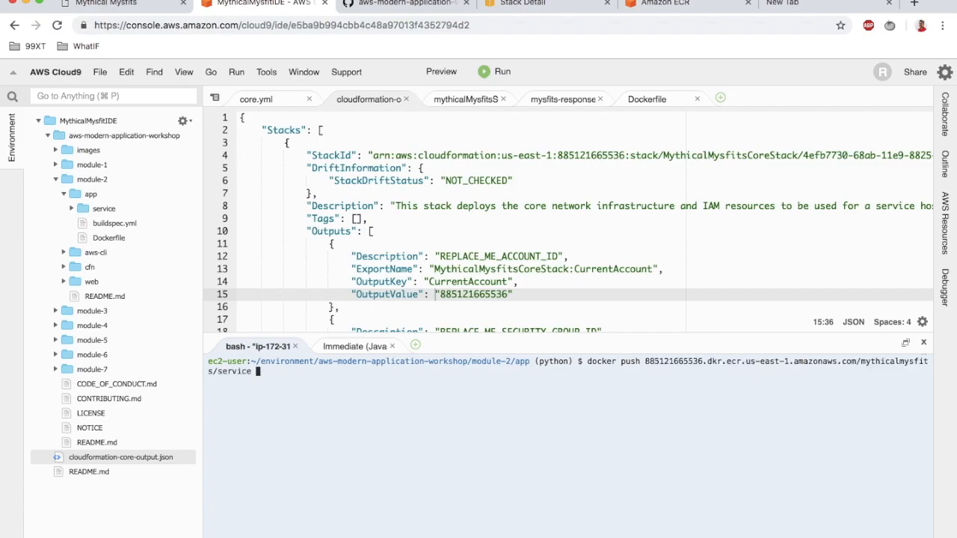
key(Return)
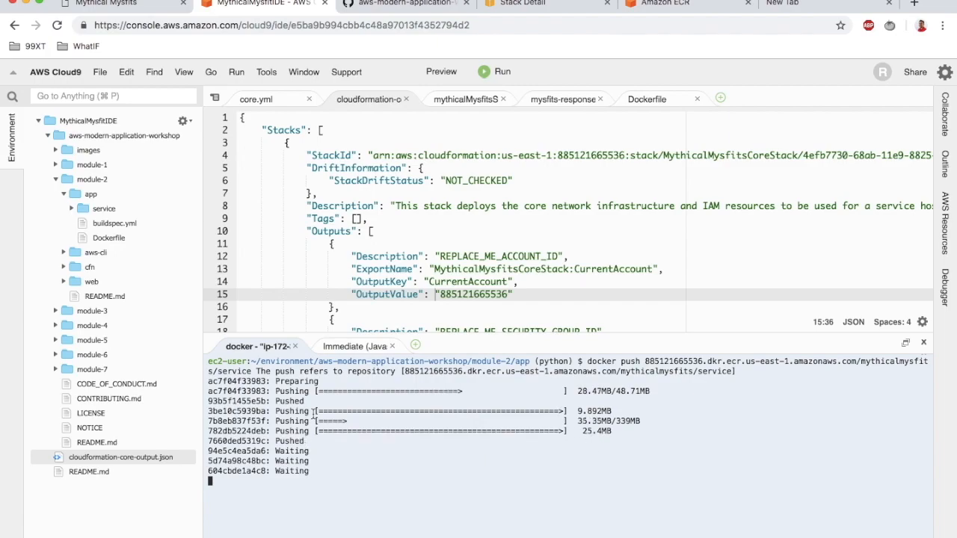
Open the mythicalmysfits/service repository in the Amazon ECR console and review the pushed image's tag, URI, push time, digest and size.
click(649, 9)
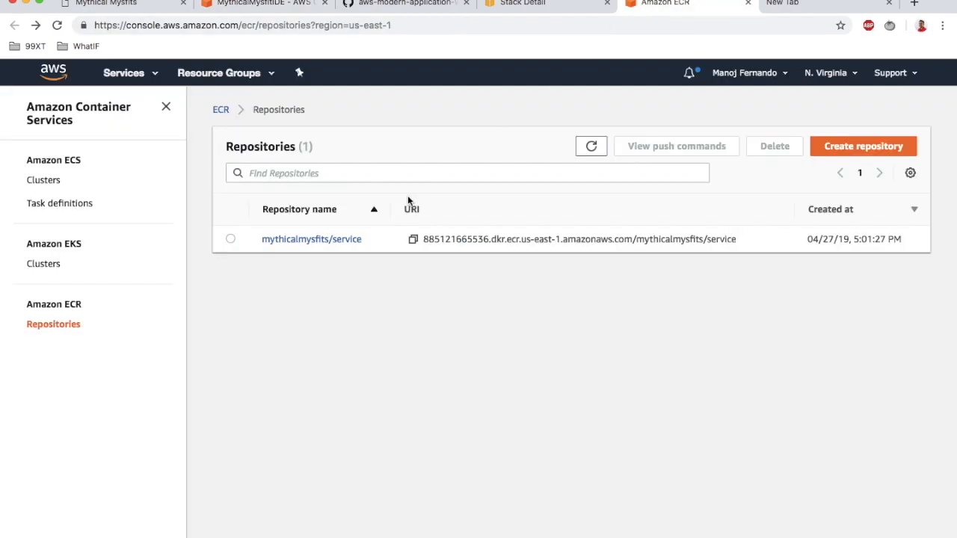
click(297, 240)
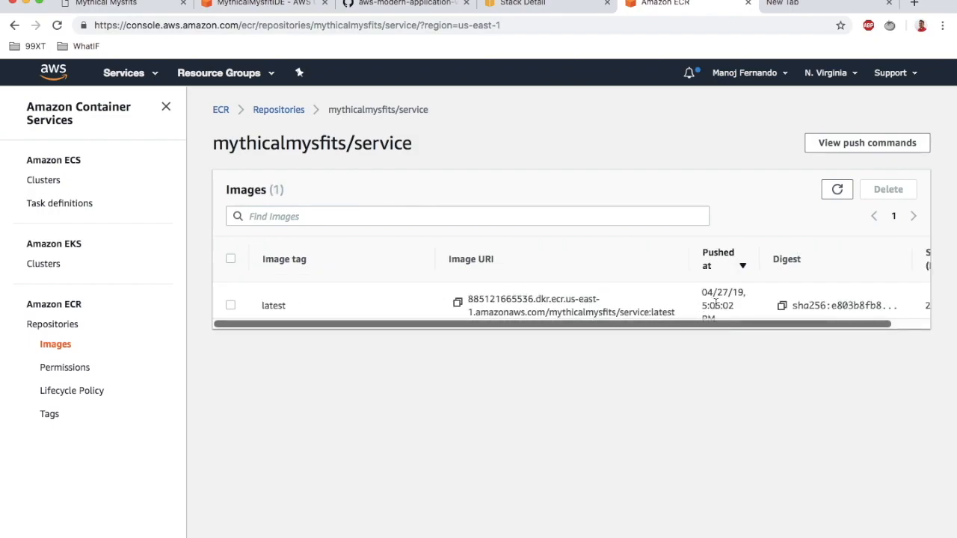
scroll(908, 314, right, 2)
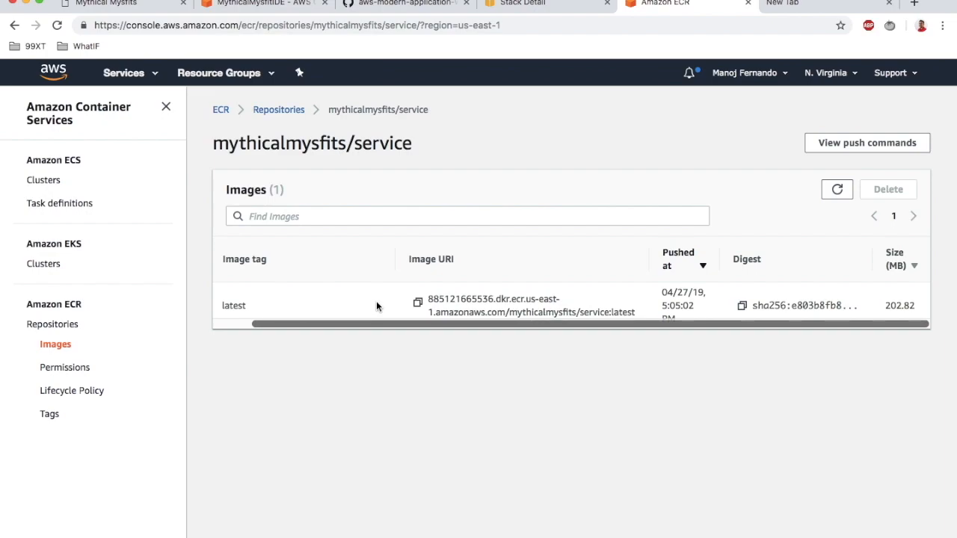
scroll(376, 305, left, 2)
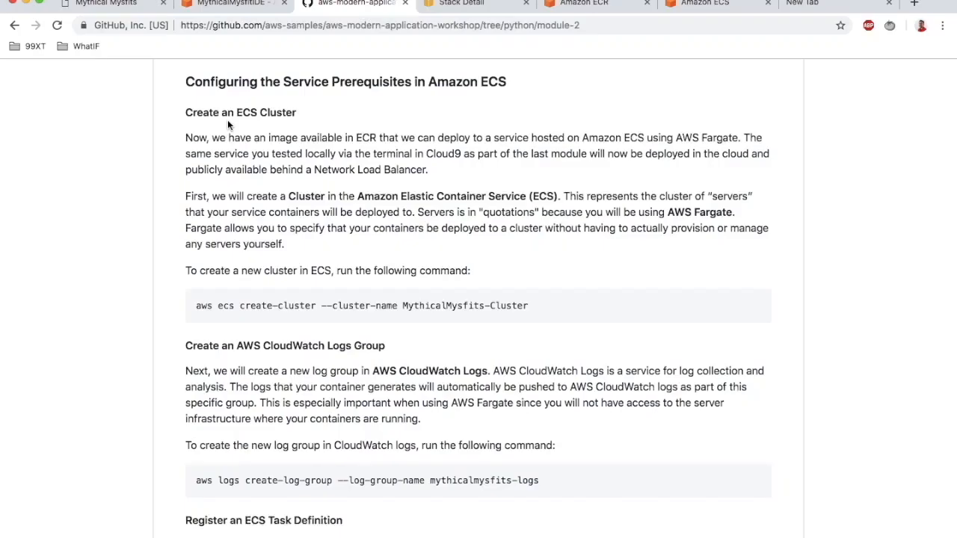
Create the ECS cluster MythicalMysfits-Cluster by running the guide's aws ecs create-cluster command in the Cloud9 terminal.
drag(299, 114, 136, 154)
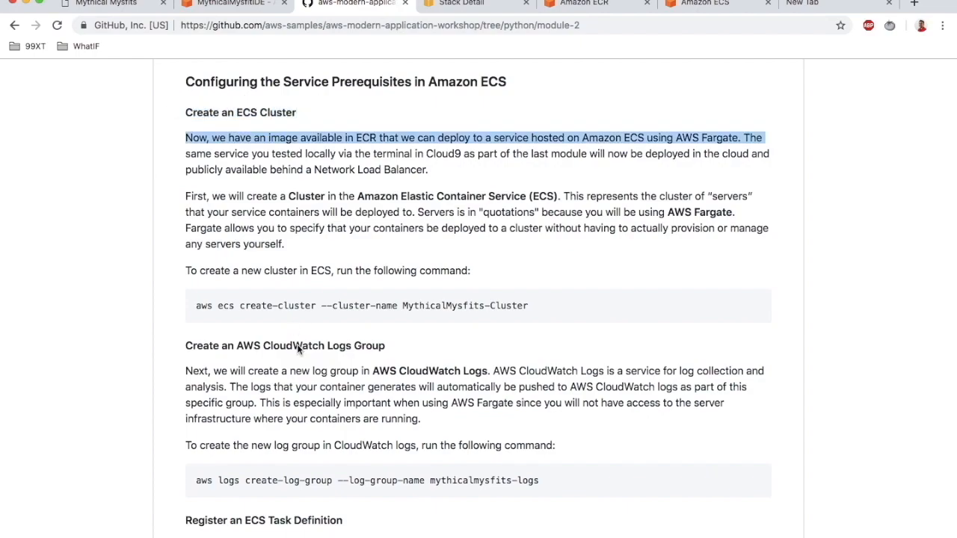
click(209, 312)
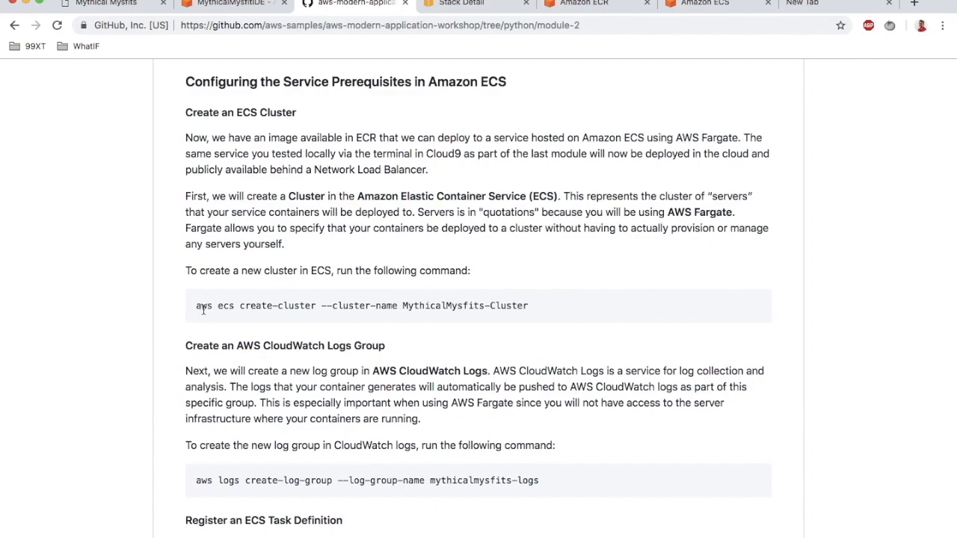
drag(529, 307, 196, 301)
key(super+c)
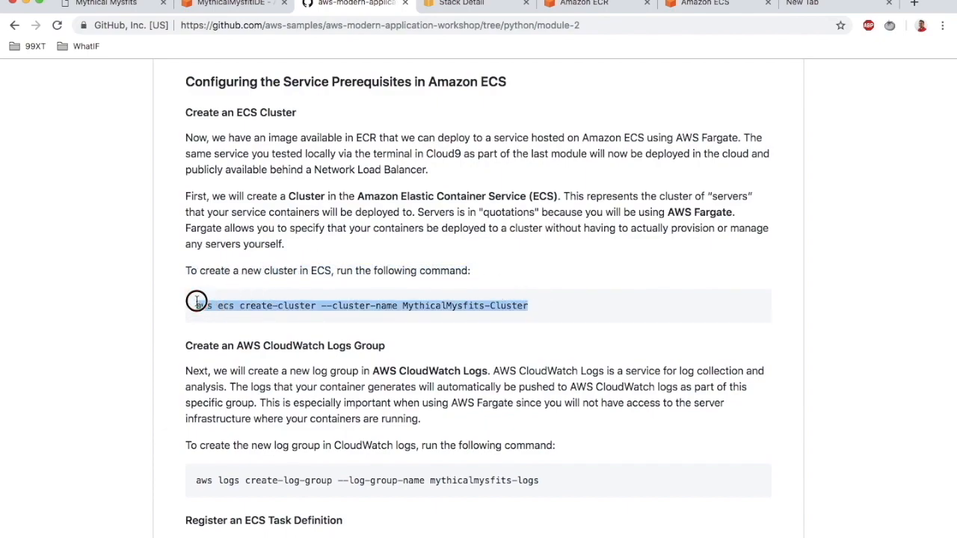
click(224, 5)
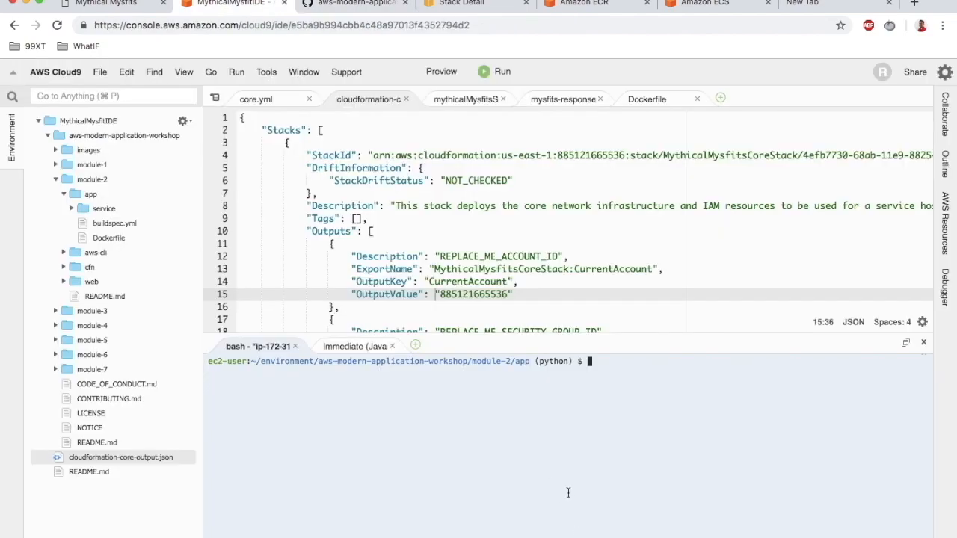
key(super+v)
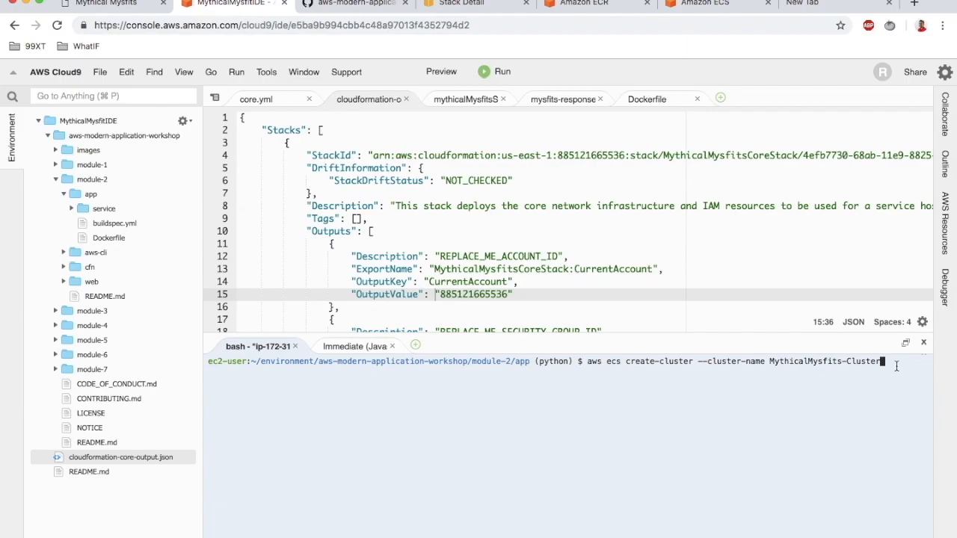
key(Return)
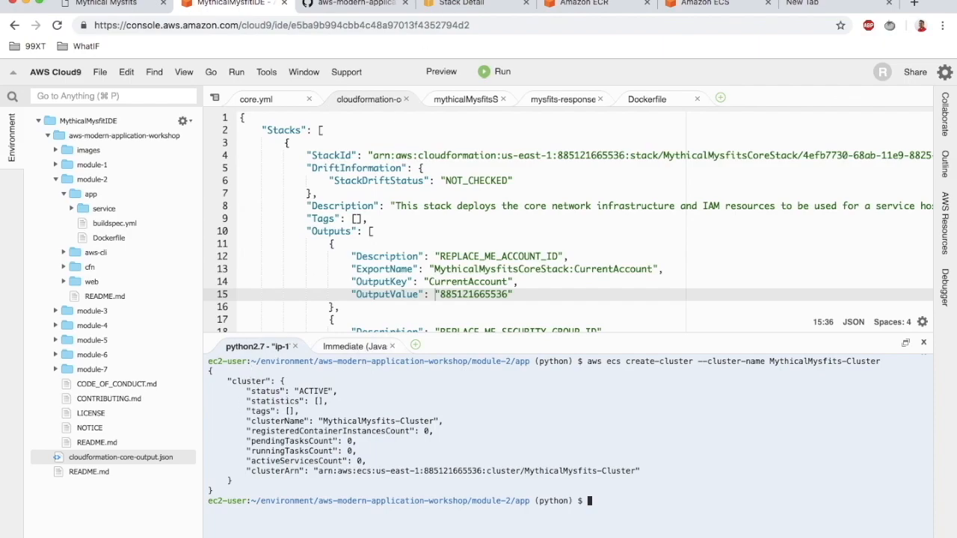
Refresh the cluster list in the Amazon ECS console and look for MythicalMysfits-Cluster.
click(702, 6)
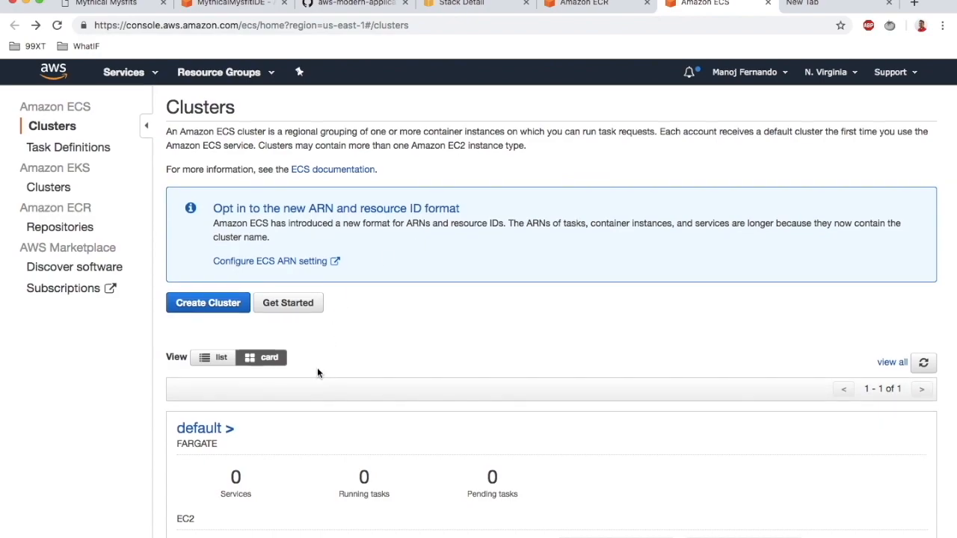
scroll(317, 367, down, 3)
click(923, 260)
scroll(463, 299, down, 5)
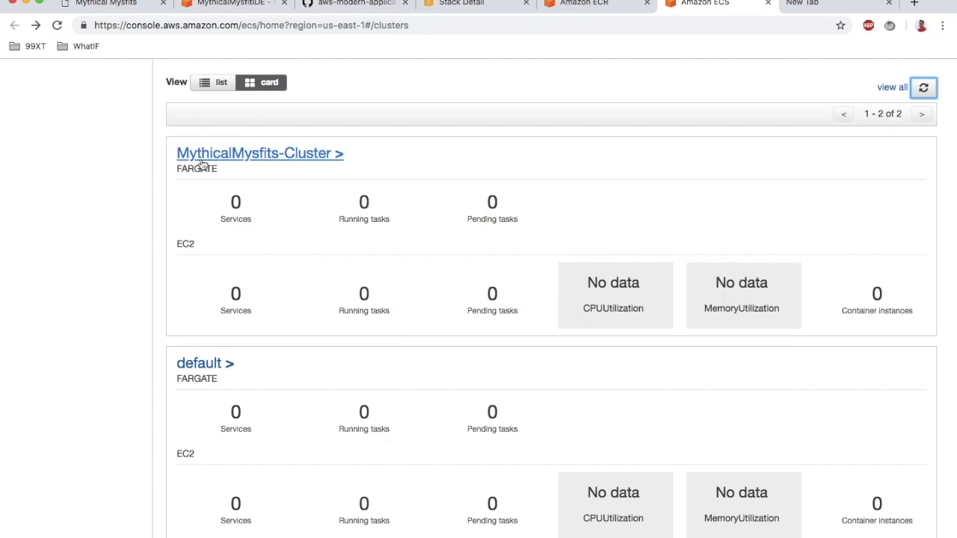
Copy the aws logs create-log-group command for mythicalmysfits-logs from the guide's CloudWatch Logs Group section and return to Cloud9.
click(356, 4)
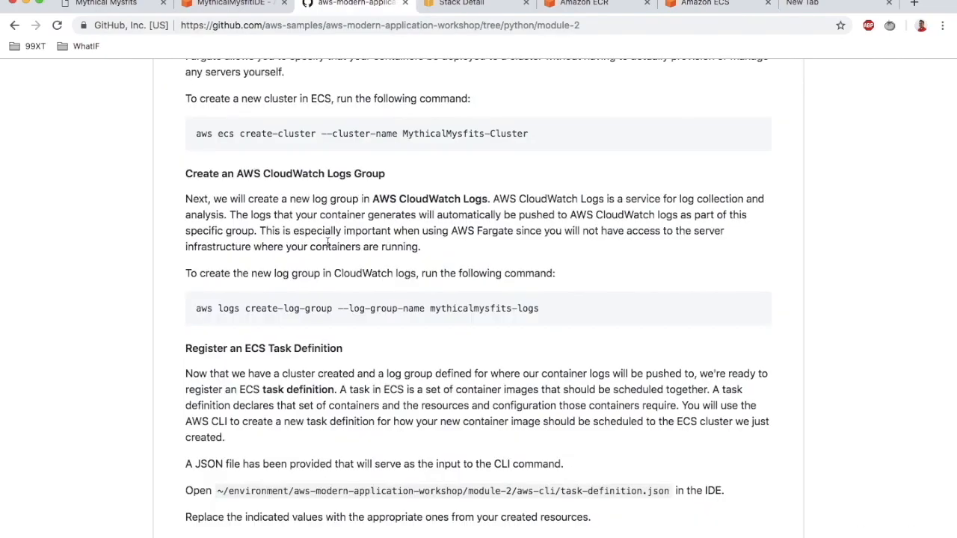
scroll(327, 243, down, 1)
drag(394, 149, 327, 139)
scroll(388, 260, down, 2)
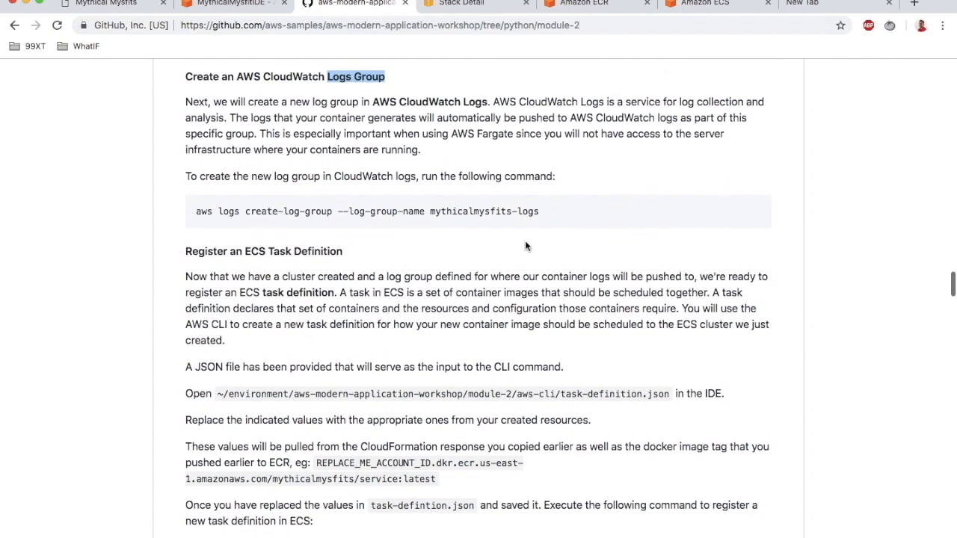
drag(542, 212, 189, 212)
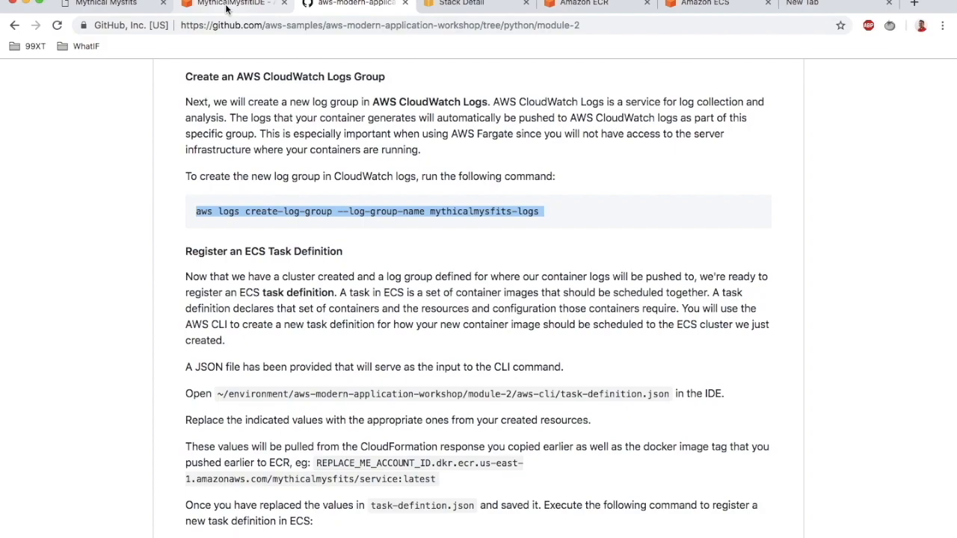
right_click(518, 212)
click(554, 234)
click(260, 15)
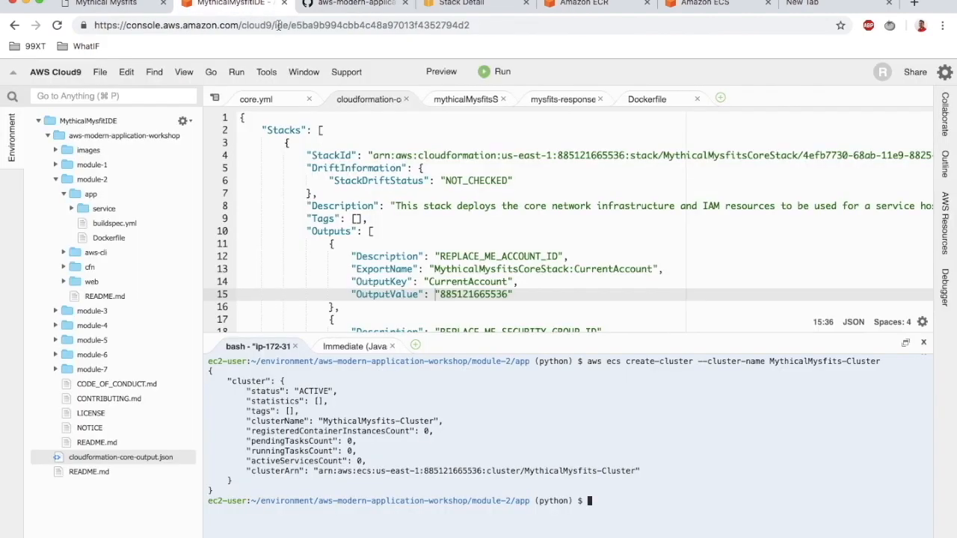
Clear the terminal, try to create the CloudWatch log group mythicalmysfits-logs with the copied command, and clear the output again.
text(clear)
key(Return)
key(super+v)
key(Return)
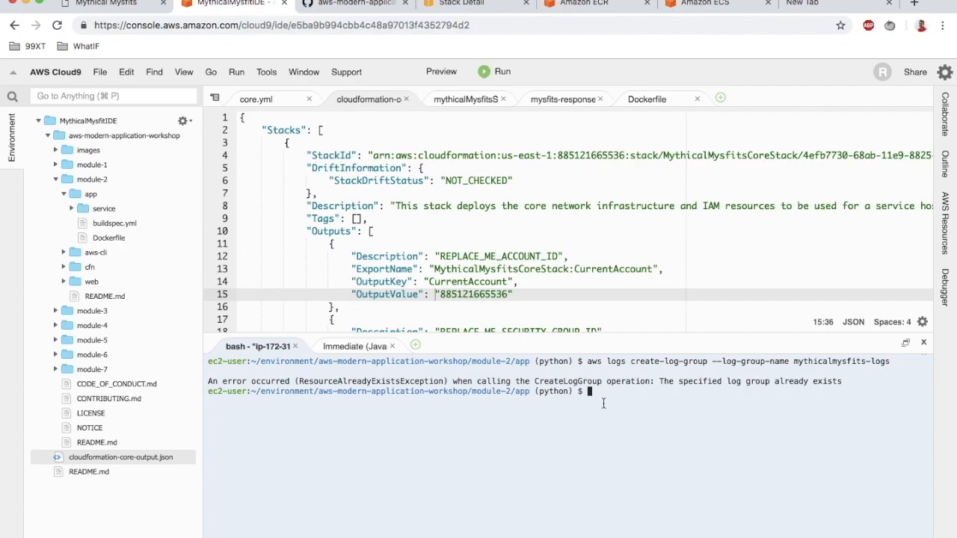
text(clear)
key(Return)
Find the task definition file path in the guide and open module-2/aws-cli/task-definition.json in Cloud9.
key(ctrl+Tab)
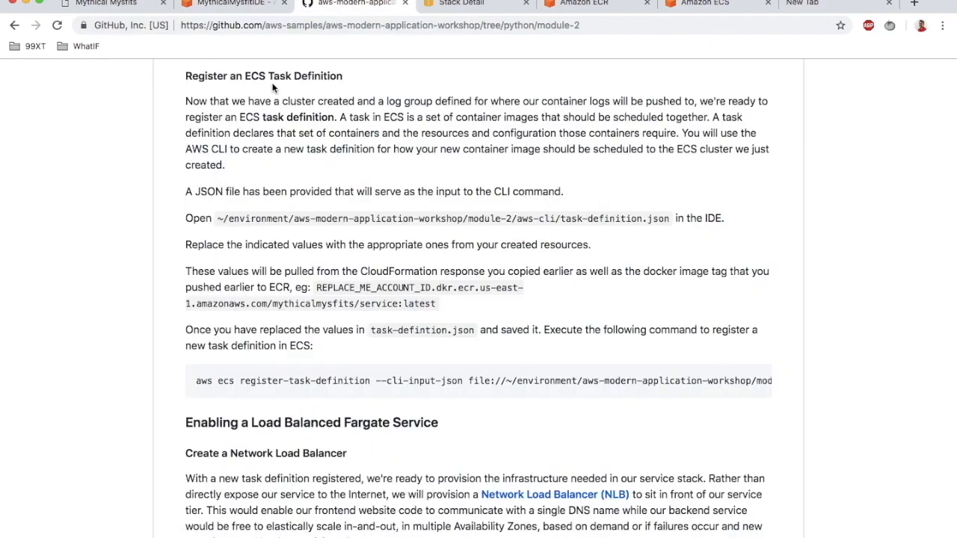
drag(269, 75, 351, 75)
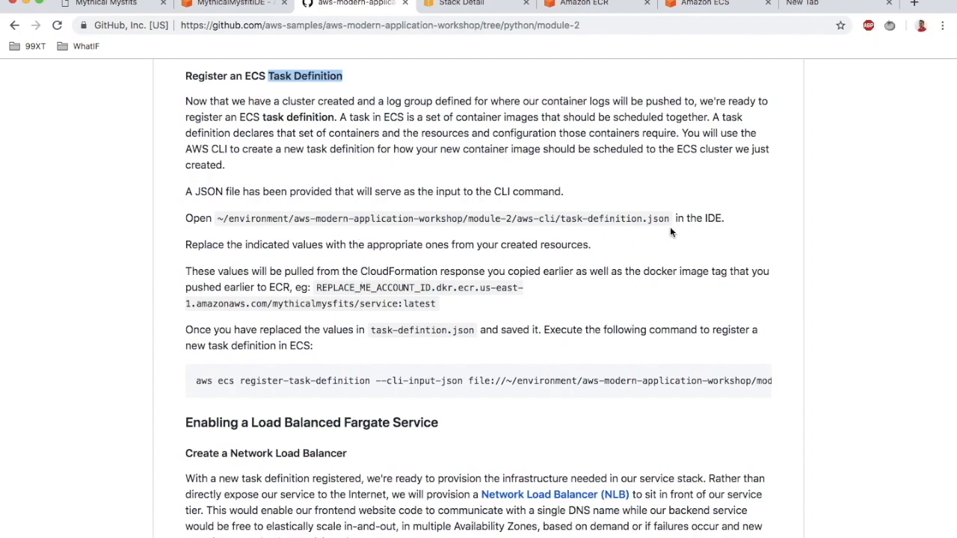
drag(561, 221, 669, 217)
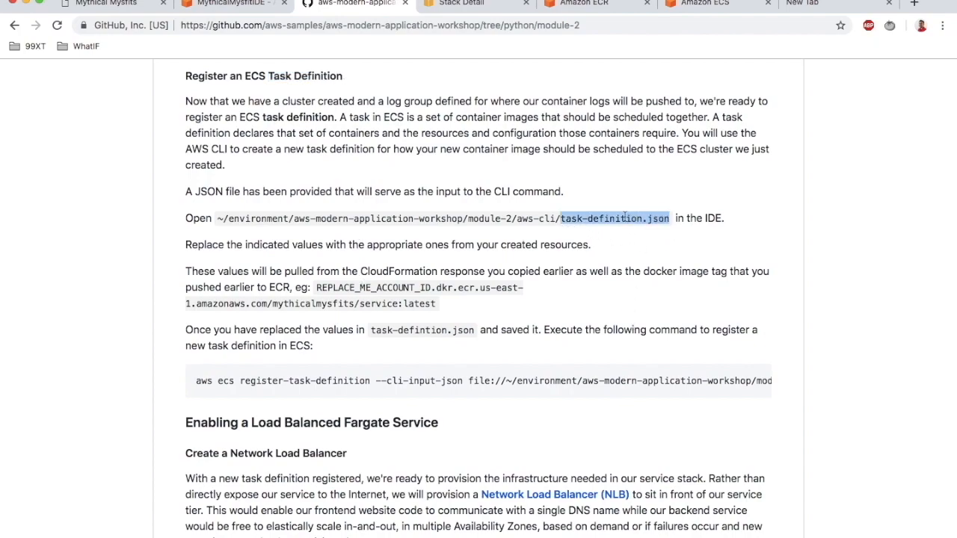
click(221, 4)
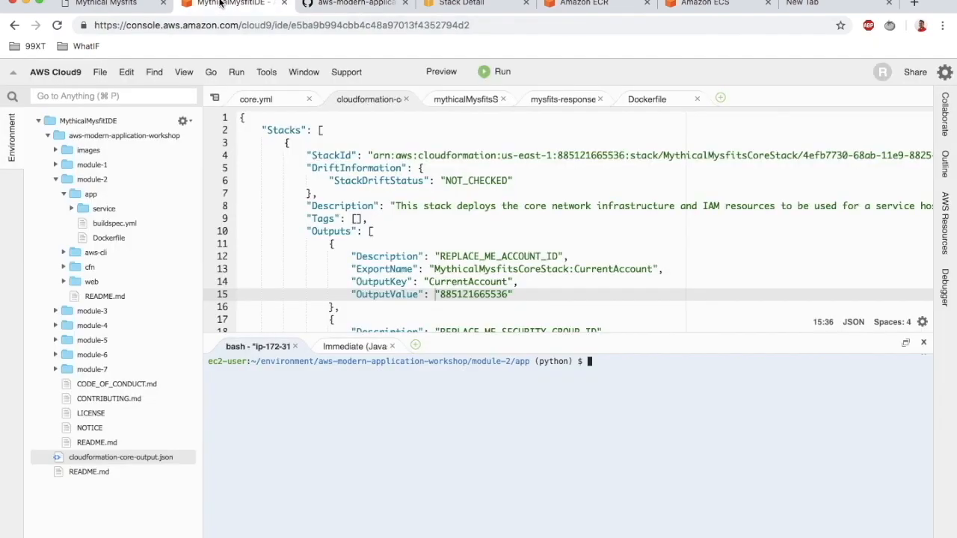
click(63, 194)
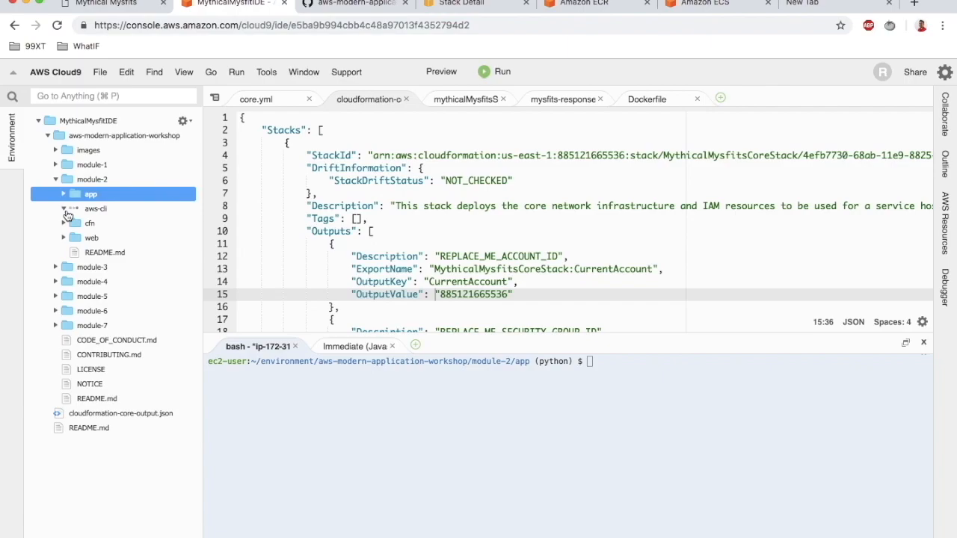
click(65, 210)
double_click(130, 297)
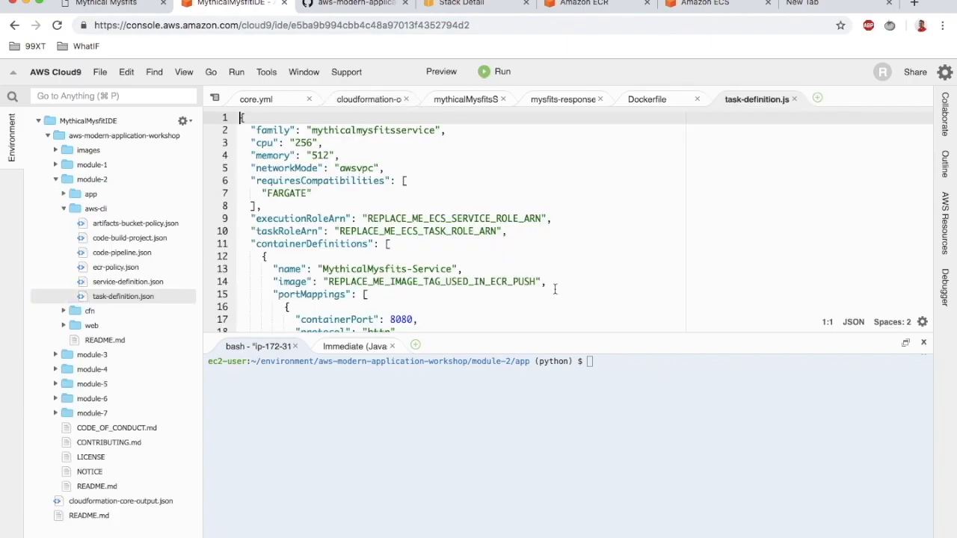
Enlarge the editor area and review the full contents of task-definition.json.
click(555, 290)
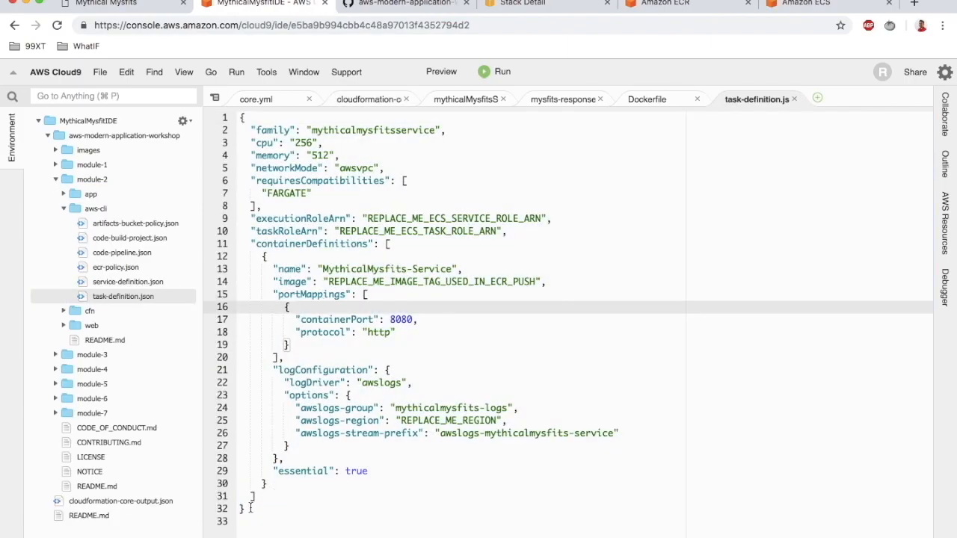
drag(251, 508, 224, 113)
click(404, 171)
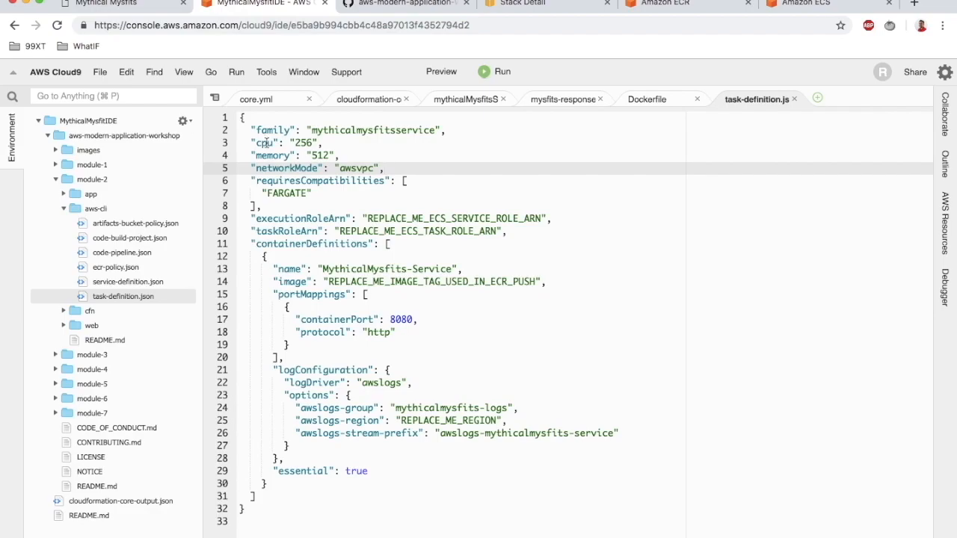
Examine the cpu, memory, networkMode, requiresCompatibilities and executionRoleArn entries in task-definition.json.
double_click(302, 143)
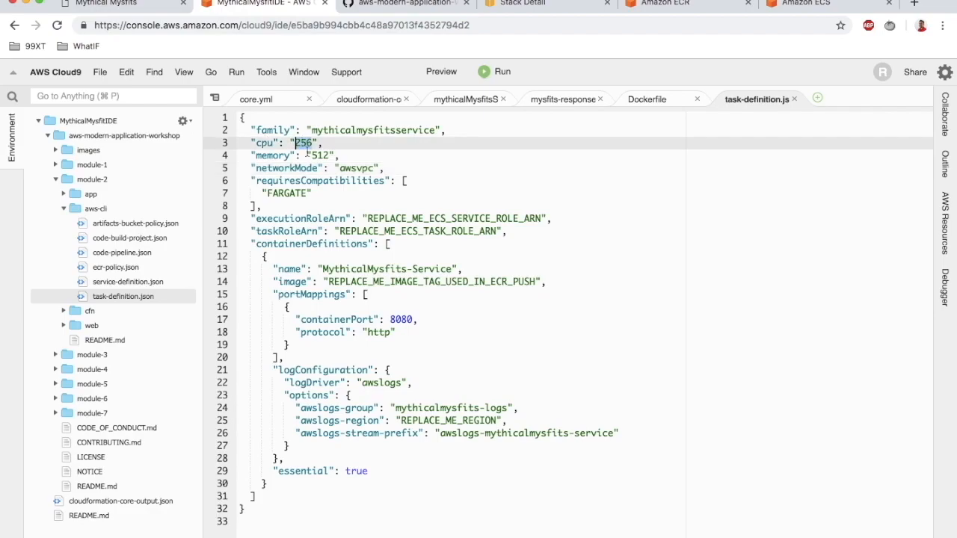
double_click(320, 155)
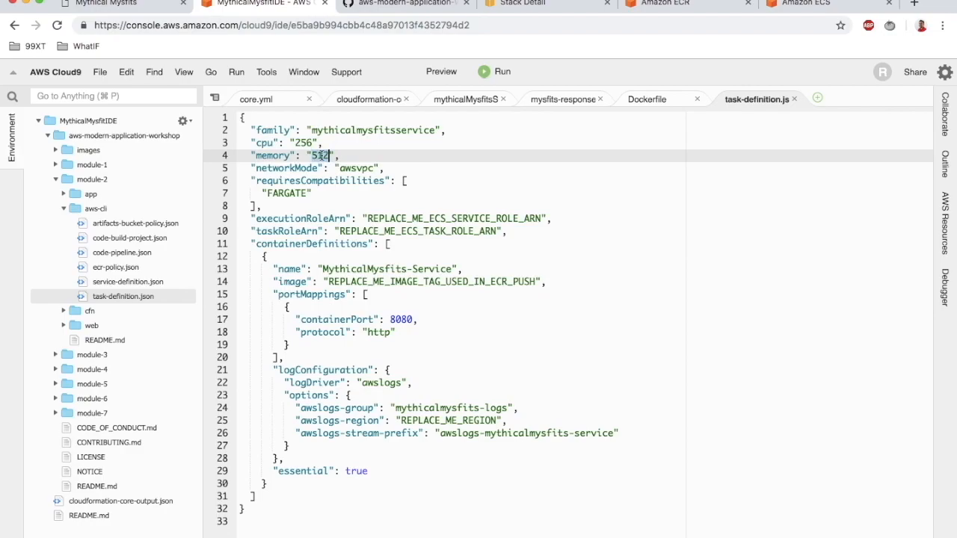
double_click(354, 169)
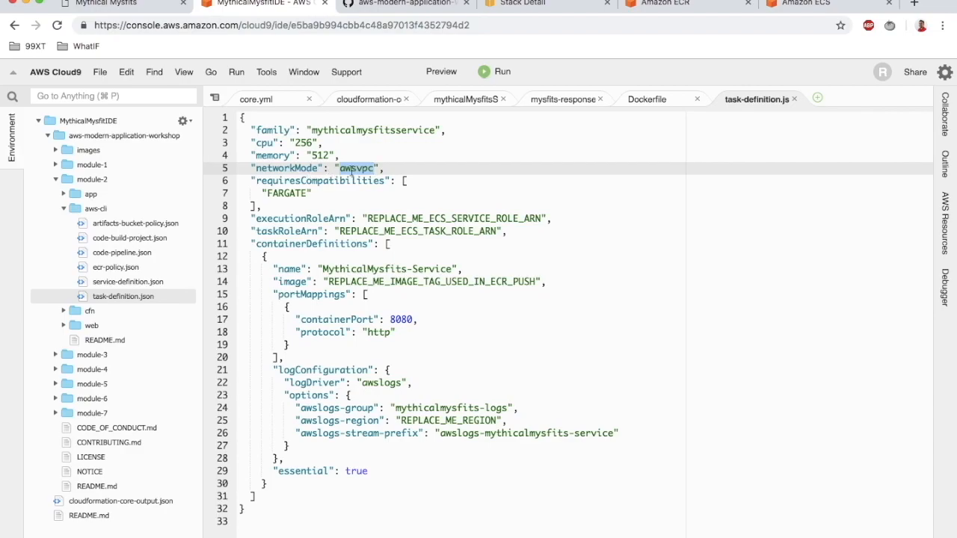
double_click(281, 193)
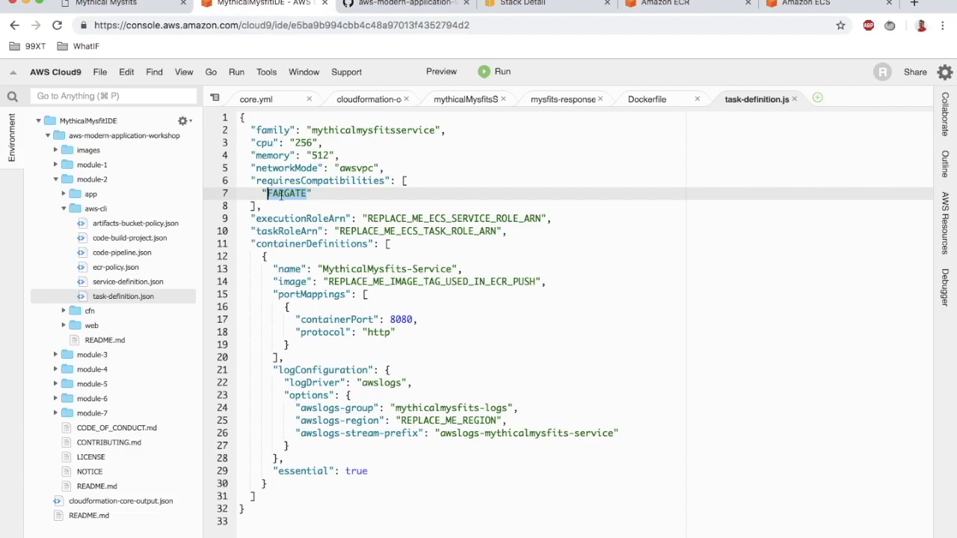
double_click(318, 218)
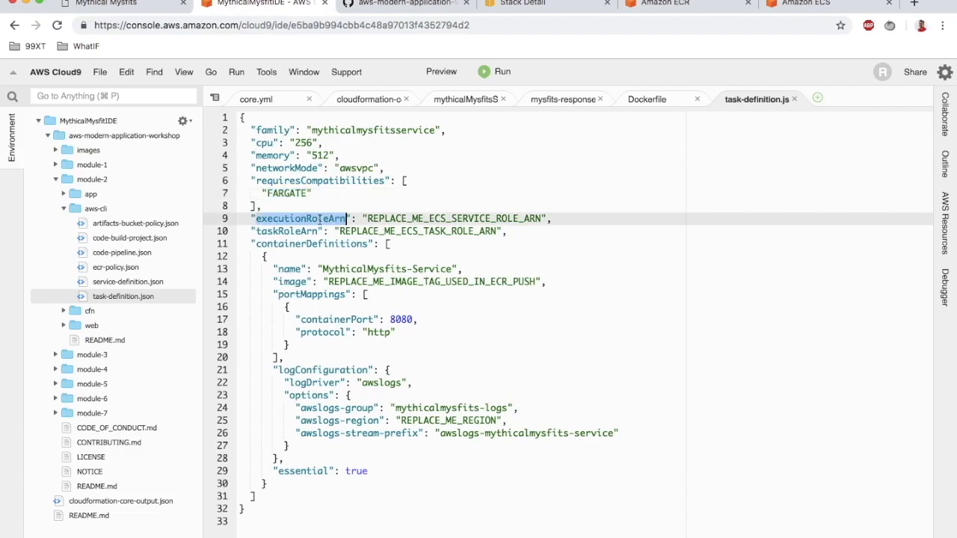
Replace the executionRoleArn placeholder in task-definition.json with the EcsServiceRole ARN from cloudformation-core-output.json and save the file.
double_click(400, 219)
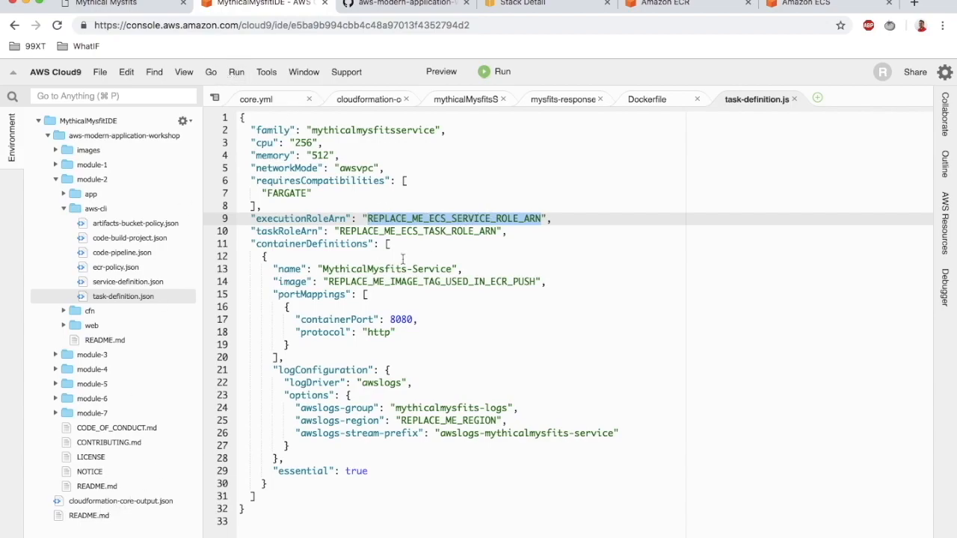
double_click(124, 505)
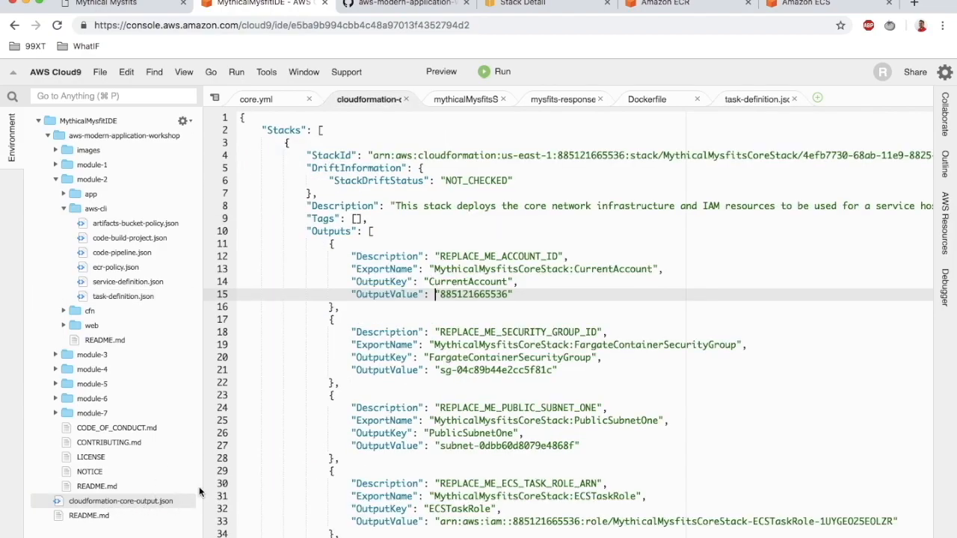
scroll(407, 421, down, 15)
double_click(458, 277)
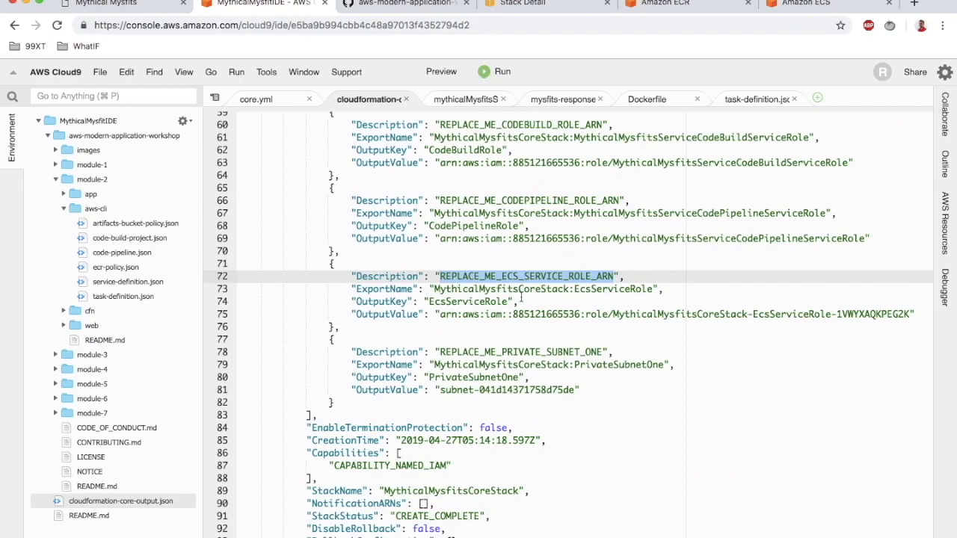
drag(439, 314, 910, 314)
key(super+c)
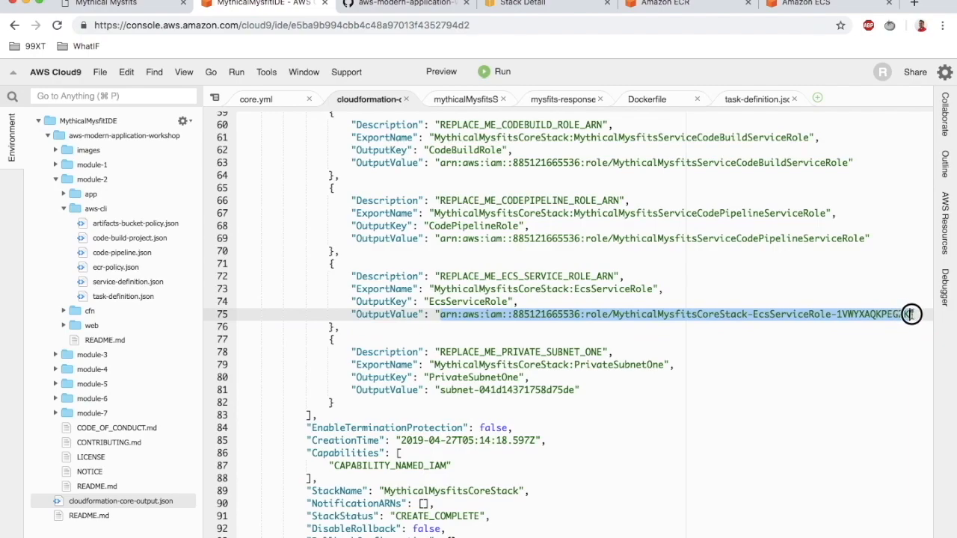
click(757, 100)
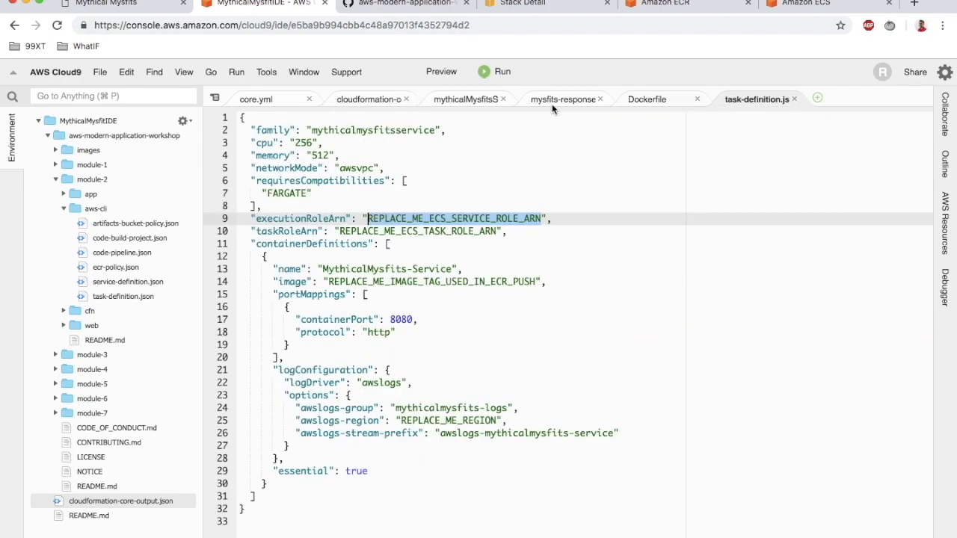
key(super+v)
key(super+s)
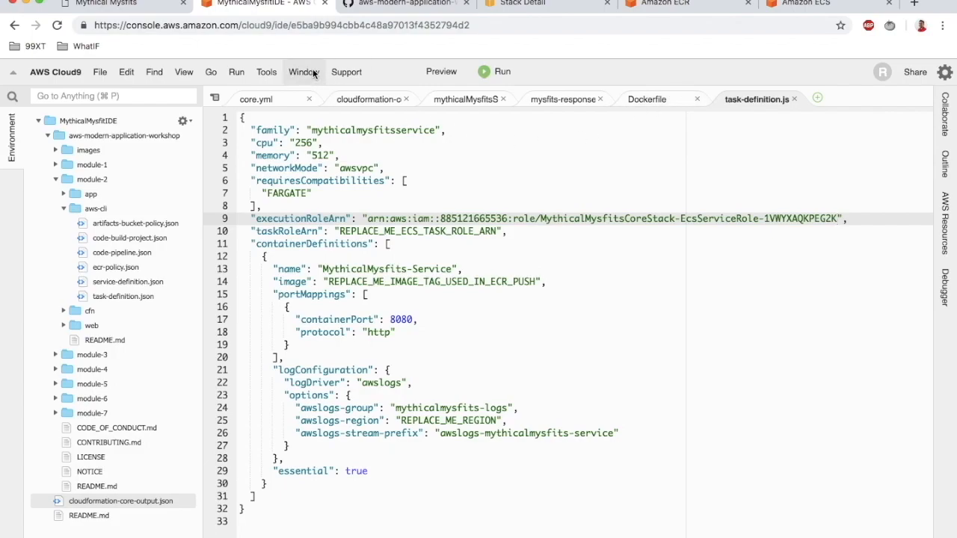
Replace the taskRoleArn placeholder in task-definition.json with the ECSTaskRole ARN from cloudformation-core-output.json.
click(357, 103)
double_click(518, 160)
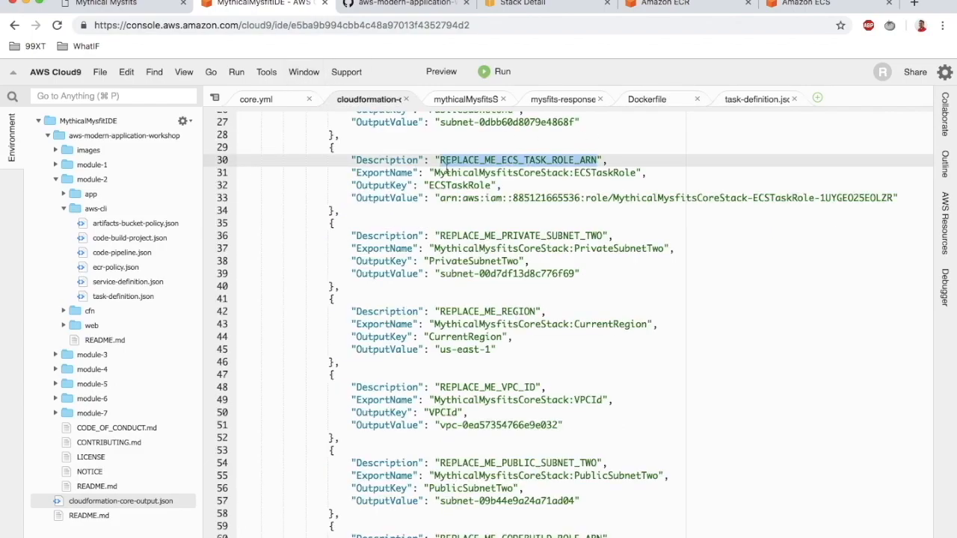
drag(440, 199, 892, 198)
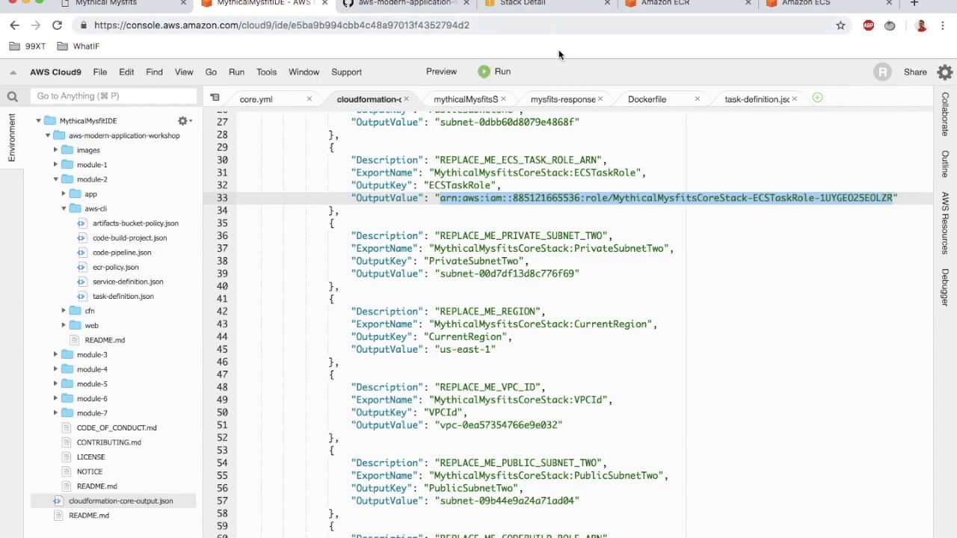
click(753, 100)
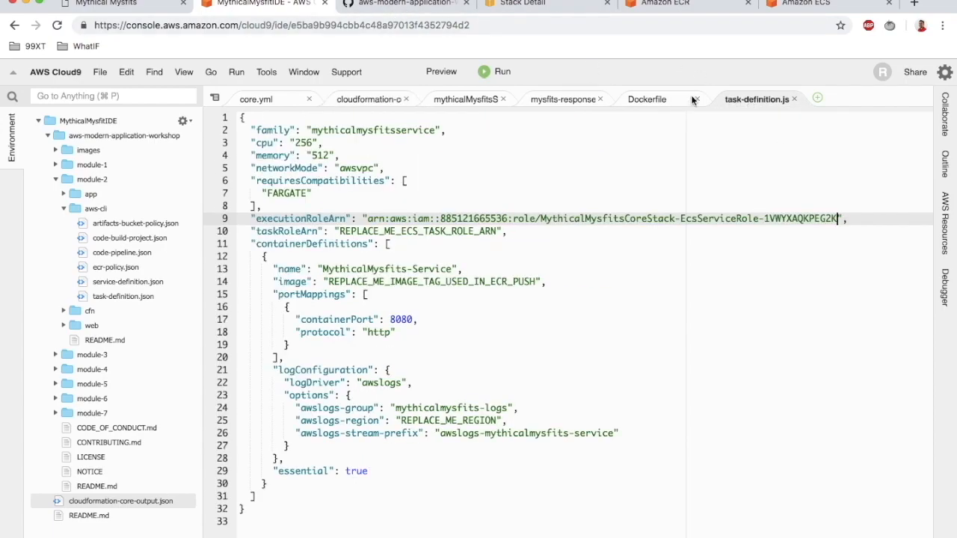
double_click(451, 231)
key(ctrl+v)
Replace the container's image placeholder with the URI of the latest image copied from the mythicalmysfits/service repository in Amazon ECR.
scroll(451, 231, down, 2)
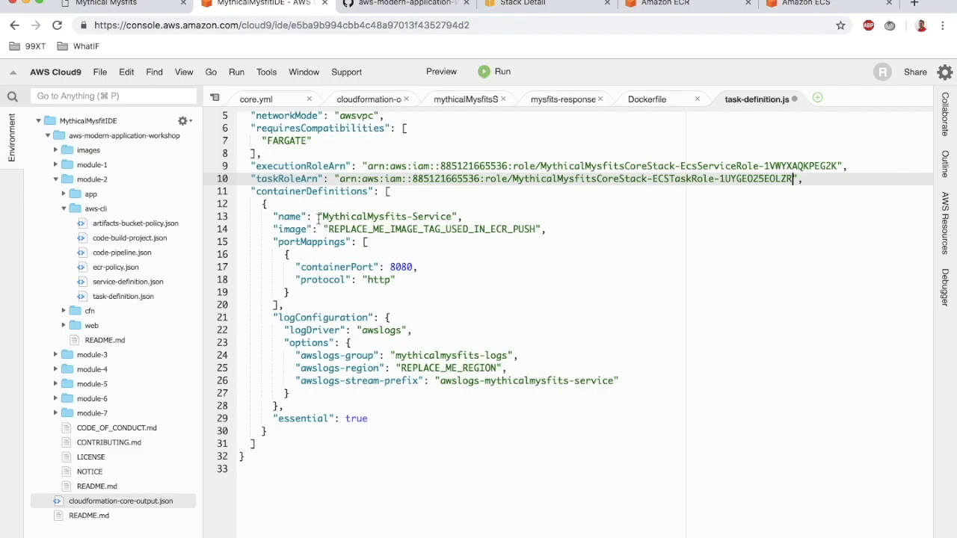
click(400, 192)
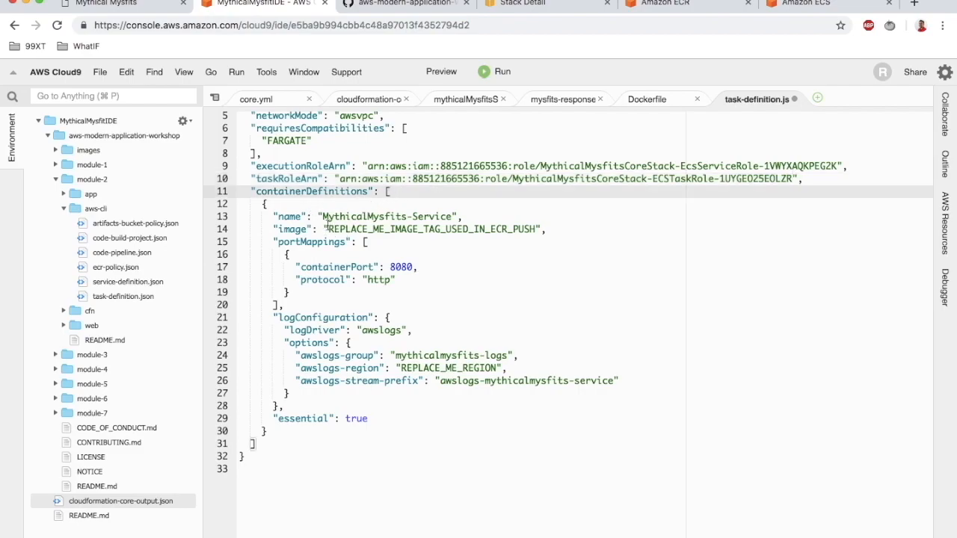
double_click(384, 232)
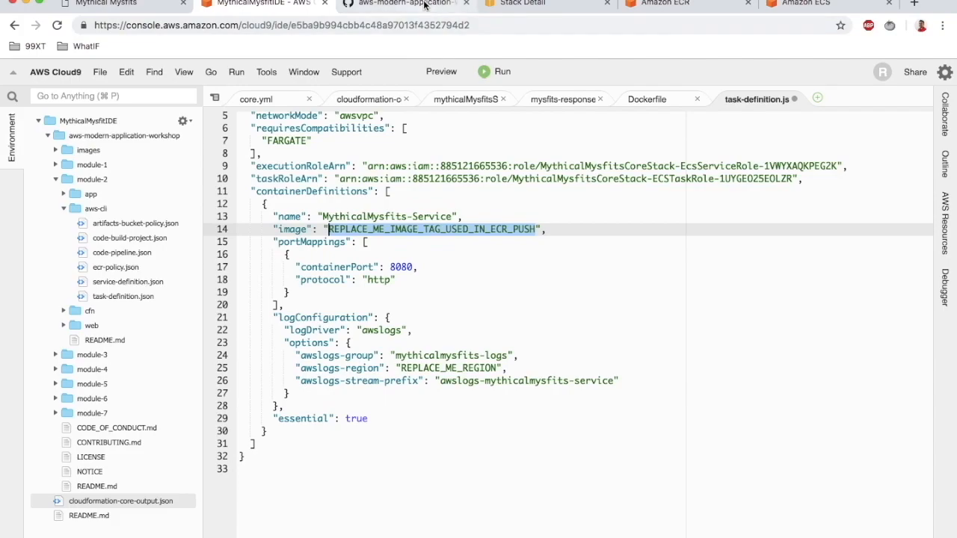
click(669, 4)
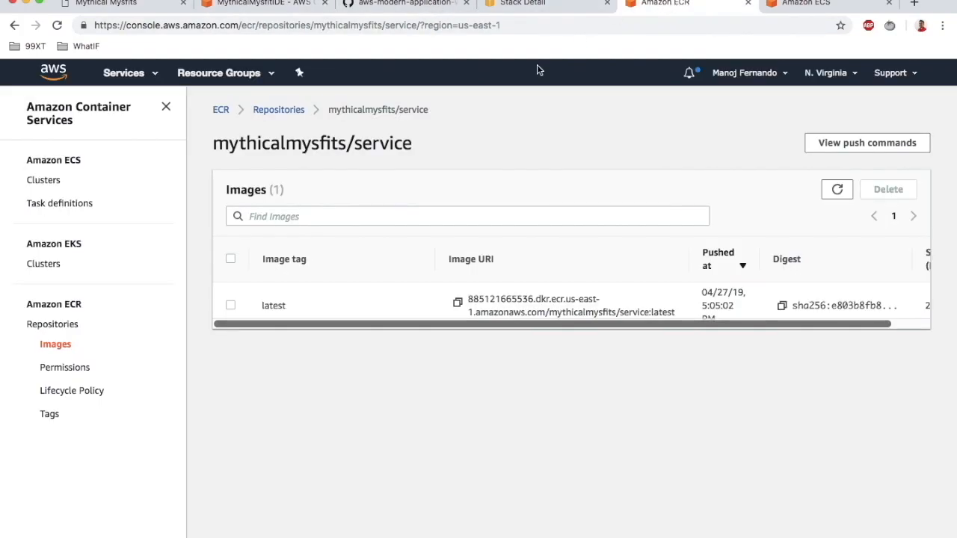
drag(675, 312, 465, 300)
right_click(487, 300)
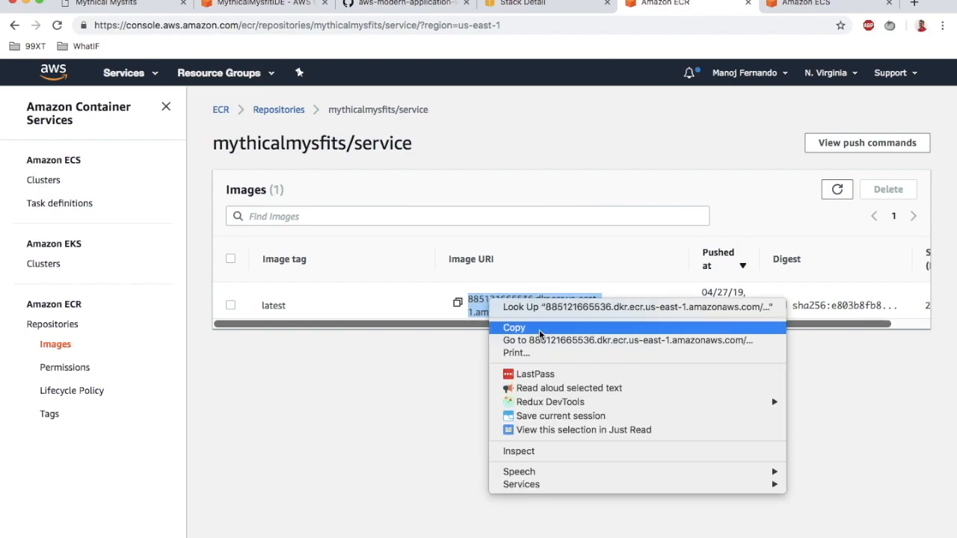
click(540, 330)
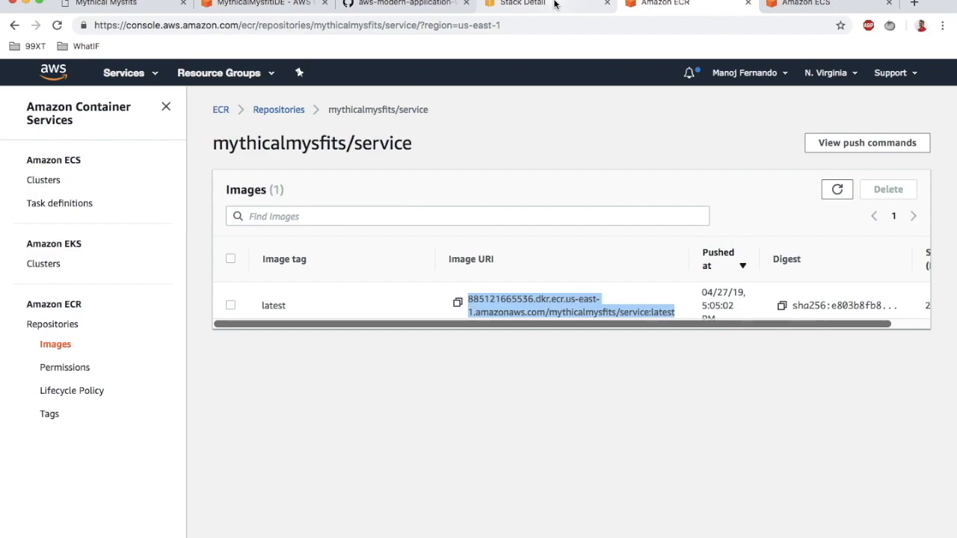
click(270, 4)
key(super+v)
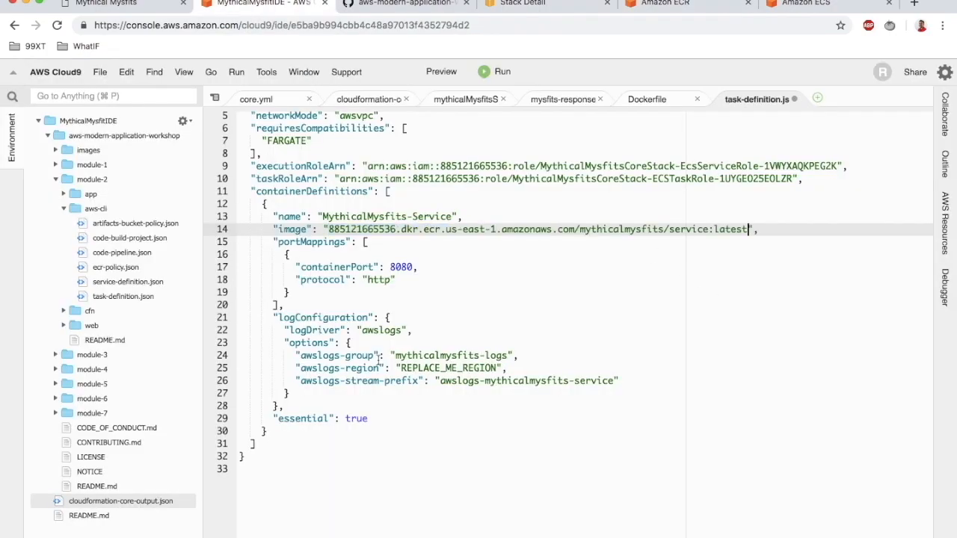
Set awslogs-region to us-east-1 in the log configuration options and save task-definition.json.
scroll(447, 322, down, 2)
double_click(460, 308)
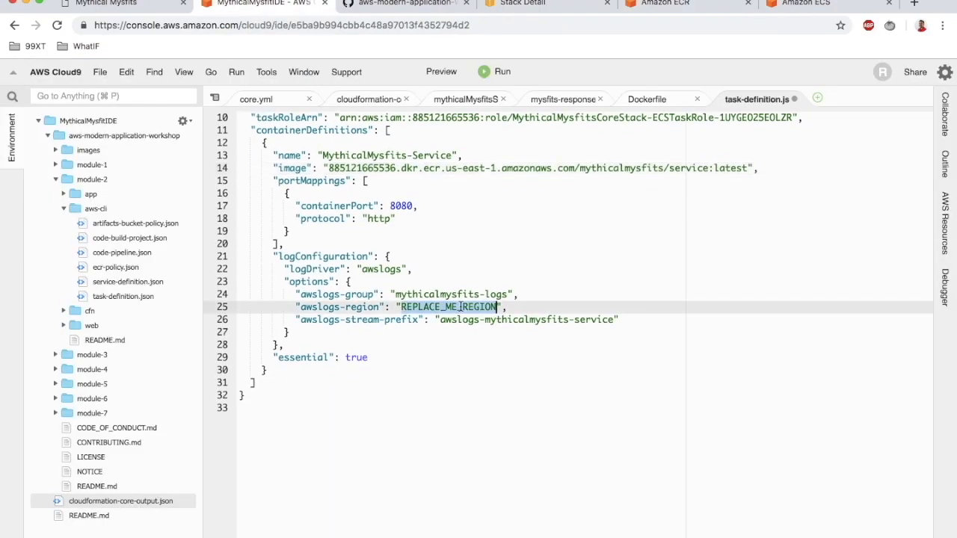
text(us-east-1)
click(601, 361)
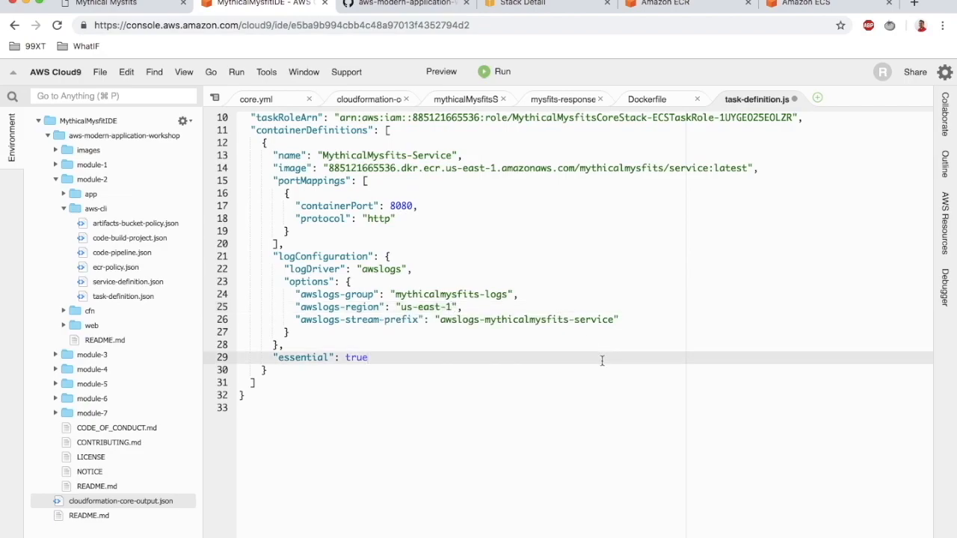
key(super+s)
scroll(499, 383, up, 3)
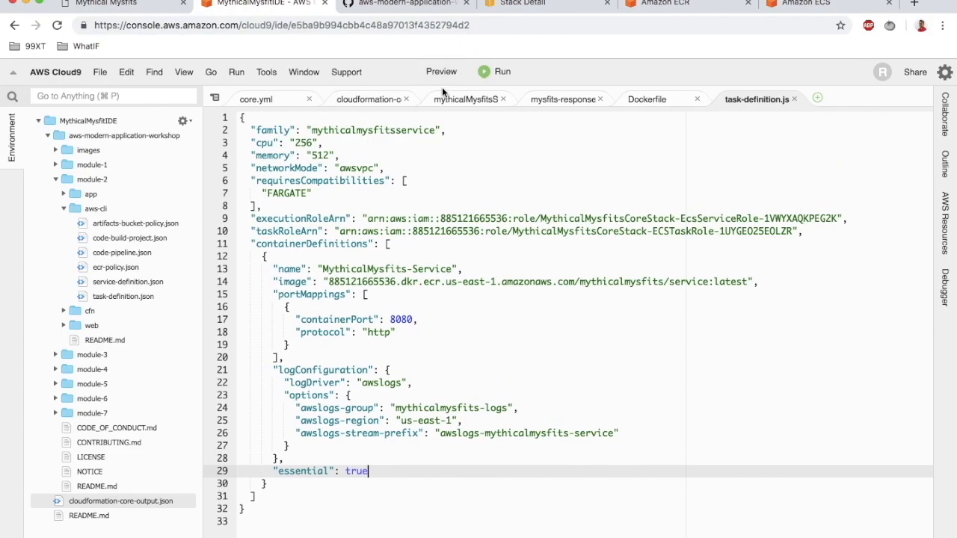
Copy the aws ecs register-task-definition command from the guide's Register an ECS Task Definition section and return to Cloud9.
click(395, 7)
scroll(246, 266, up, 4)
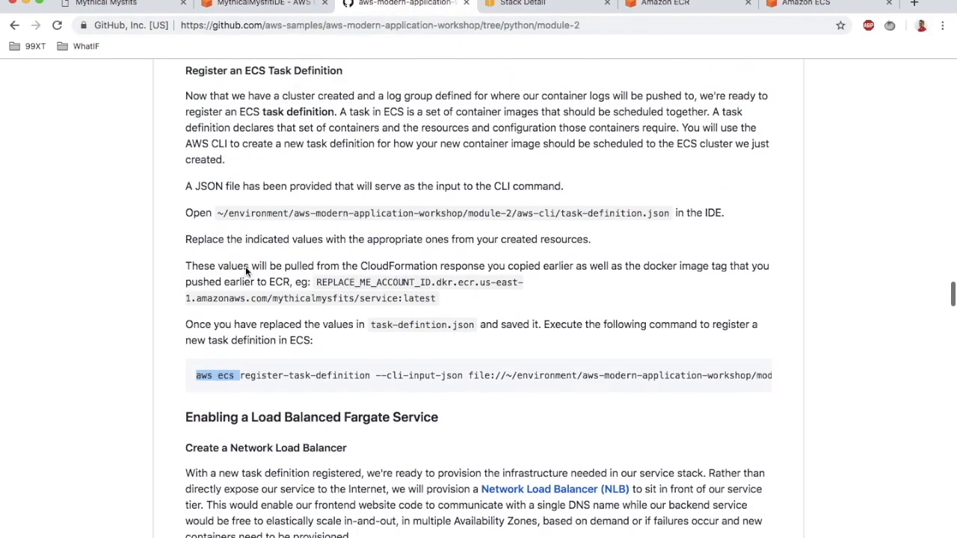
click(216, 380)
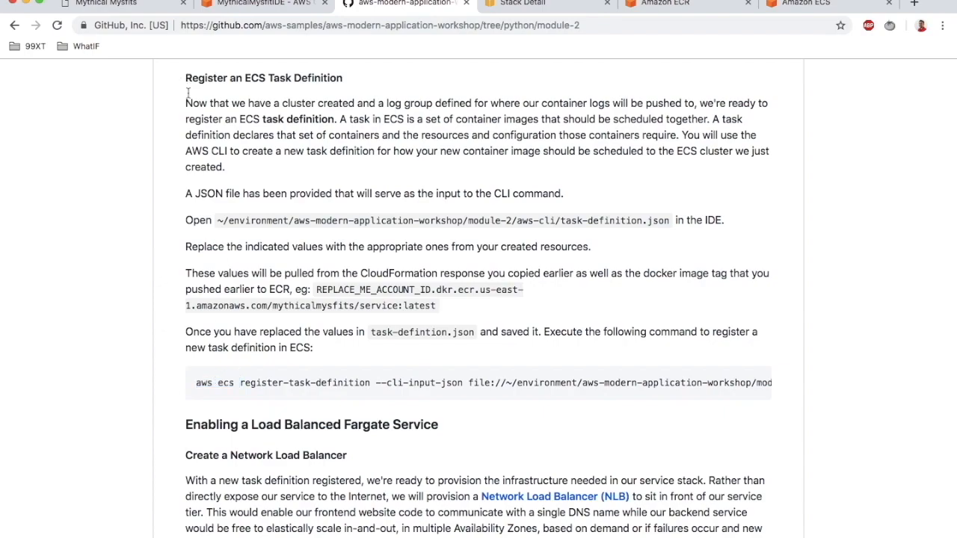
drag(198, 386, 767, 384)
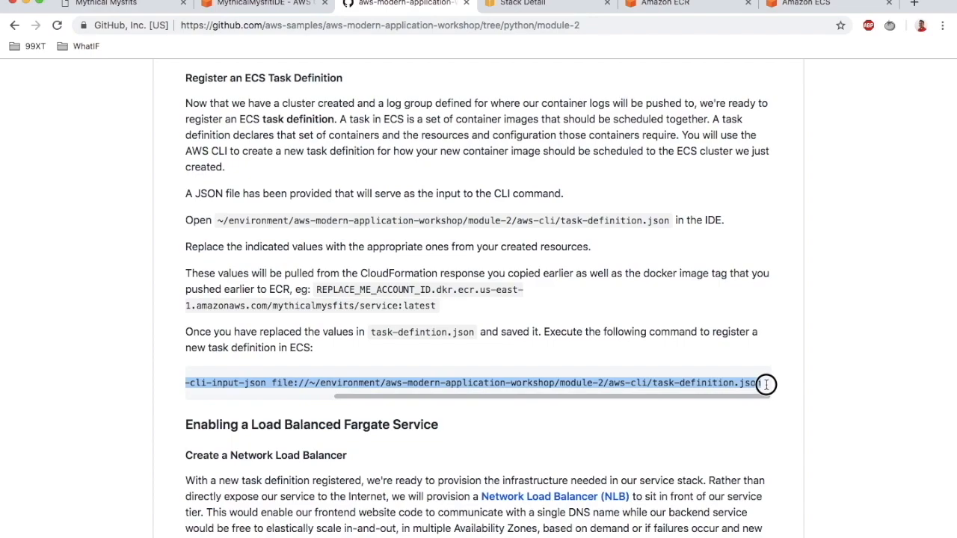
click(258, 3)
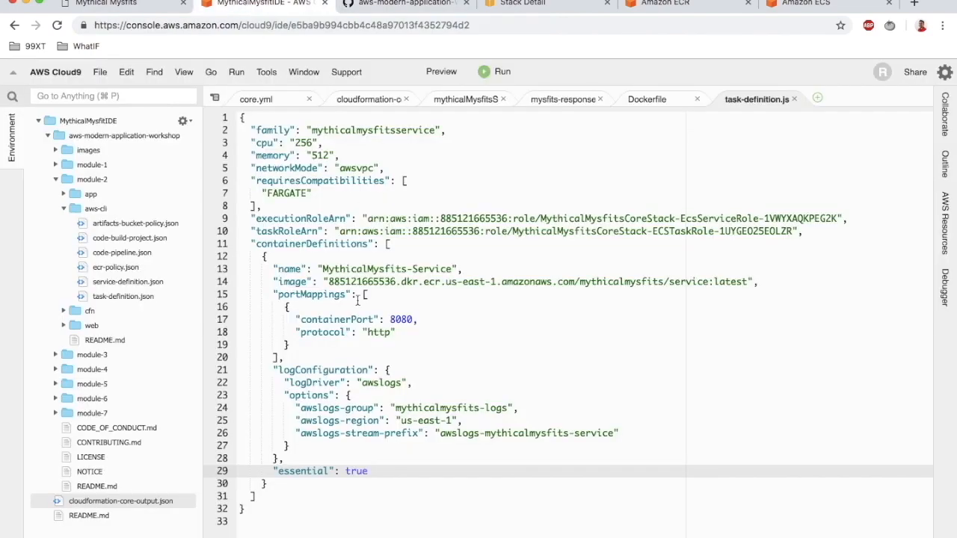
Reopen the terminal, run the copied aws ecs register-task-definition command for module-2/aws-cli/task-definition.json, and review its output.
key(ctrl+Escape)
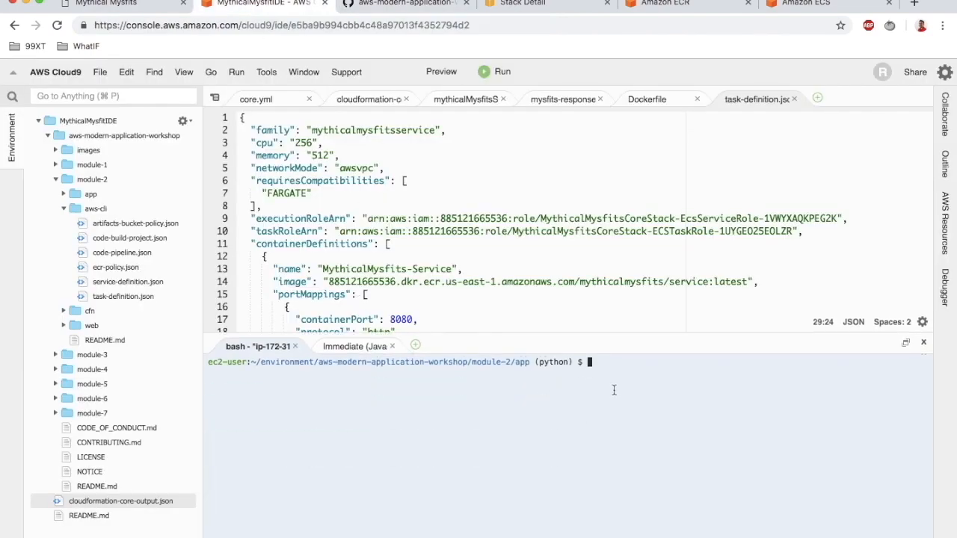
key(super+v)
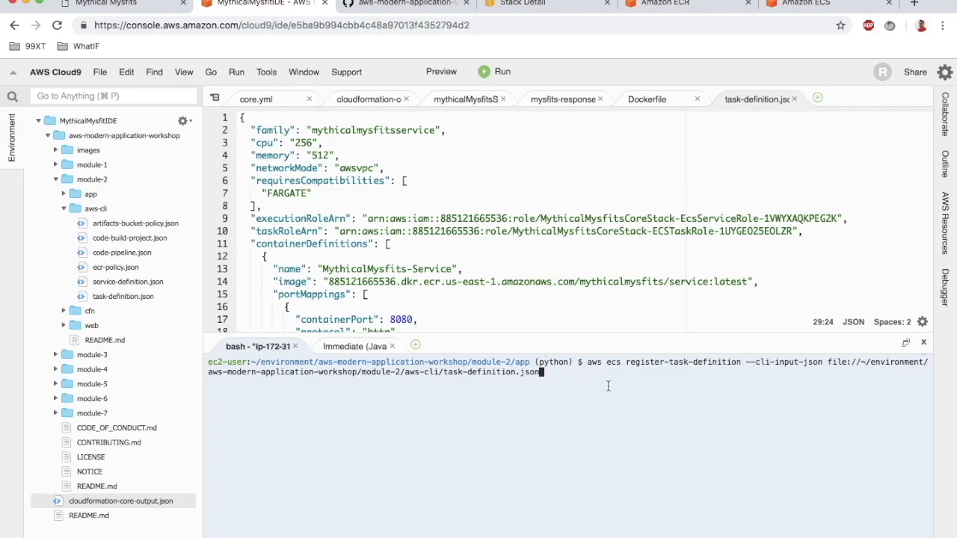
drag(589, 363, 745, 363)
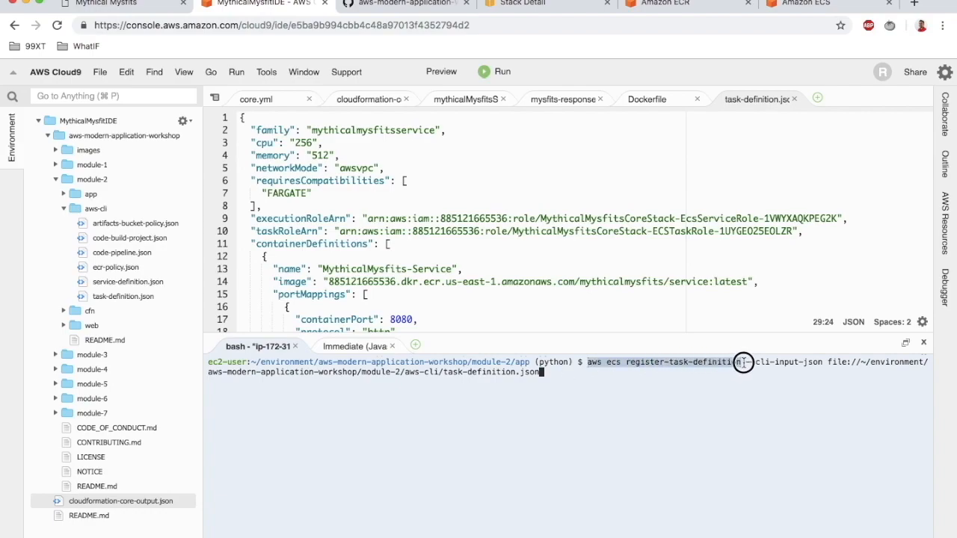
drag(828, 362, 555, 372)
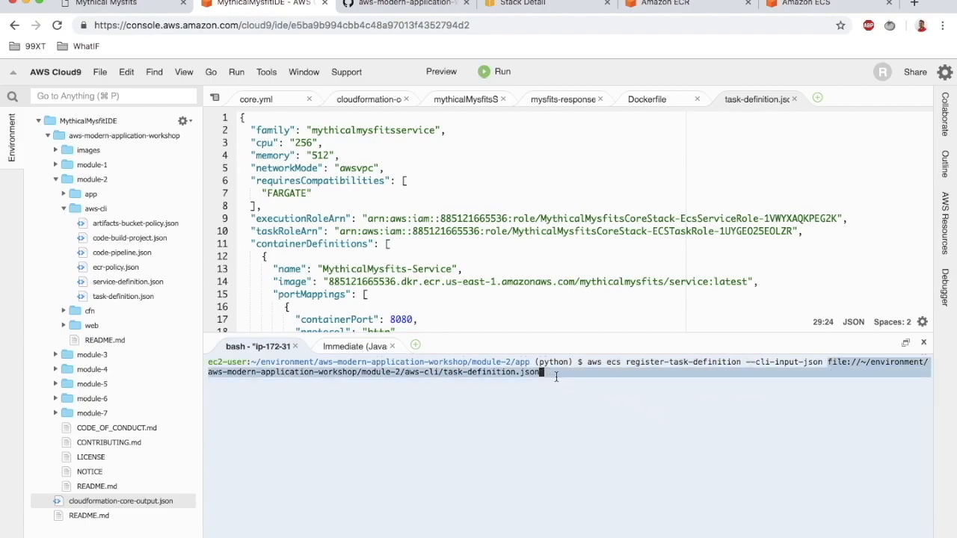
click(556, 376)
key(Return)
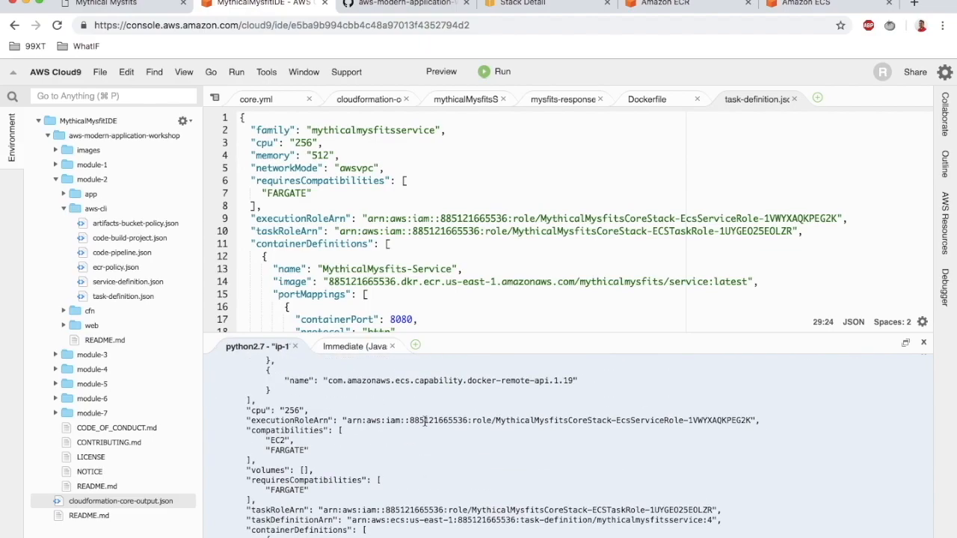
scroll(424, 422, up, 5)
scroll(424, 422, down, 3)
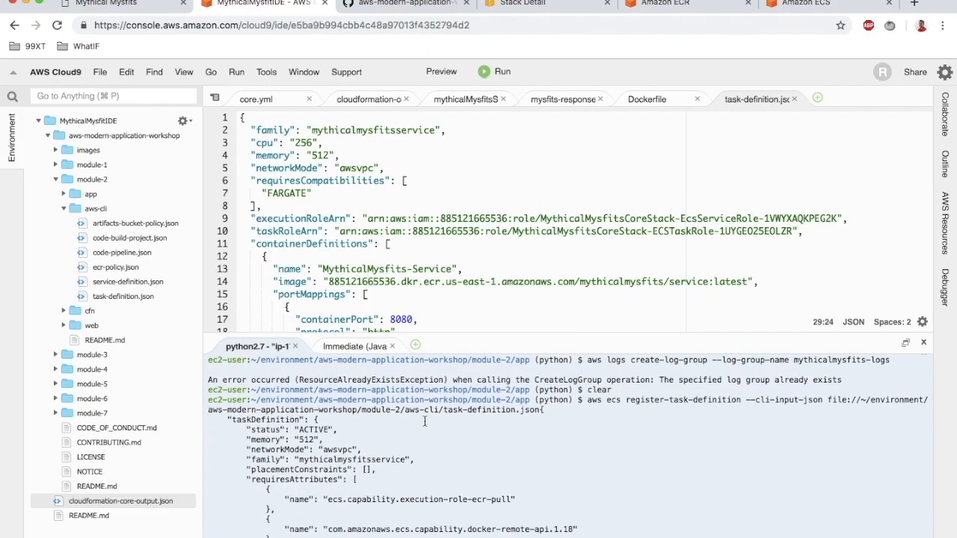
scroll(314, 464, down, 5)
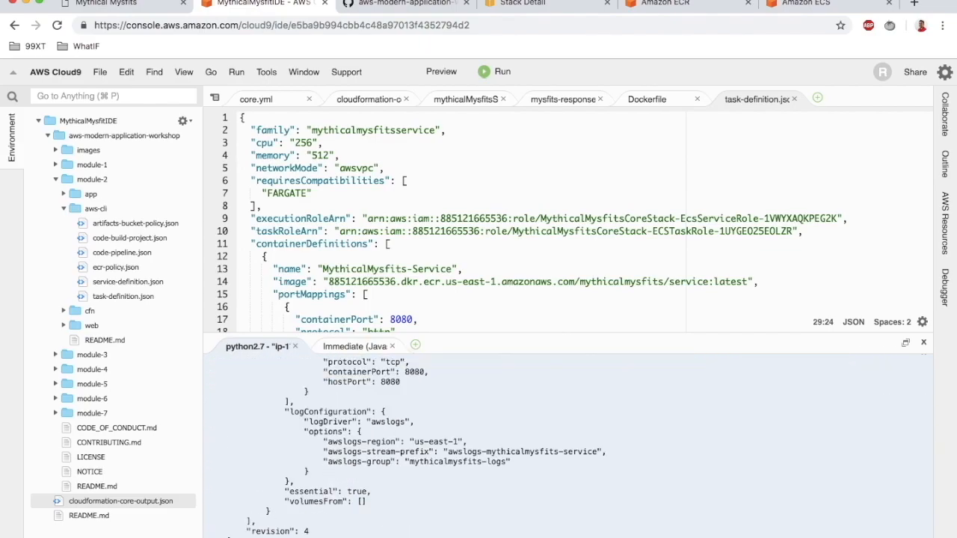
Refresh the Task Definitions list in Amazon ECS and check the entry for mythicalmysfitsservice.
click(808, 3)
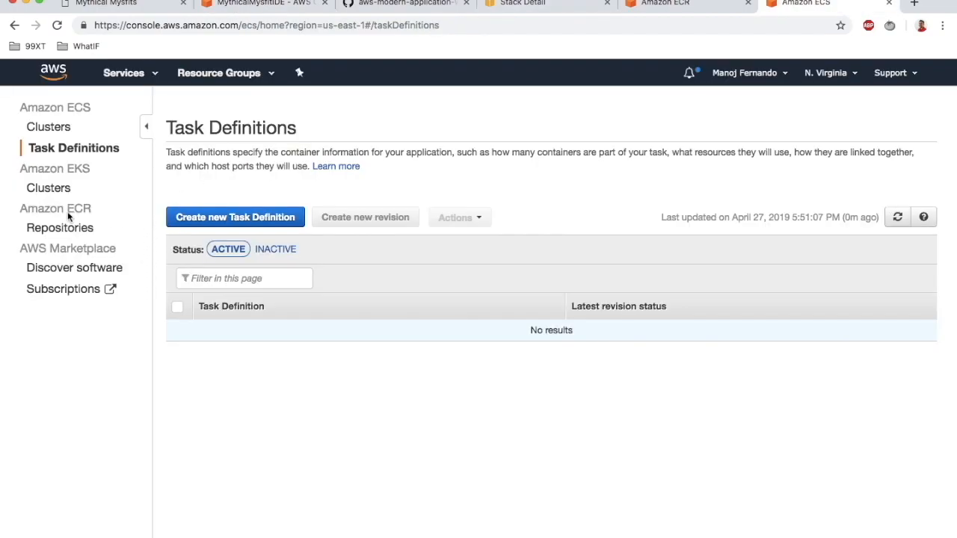
click(74, 150)
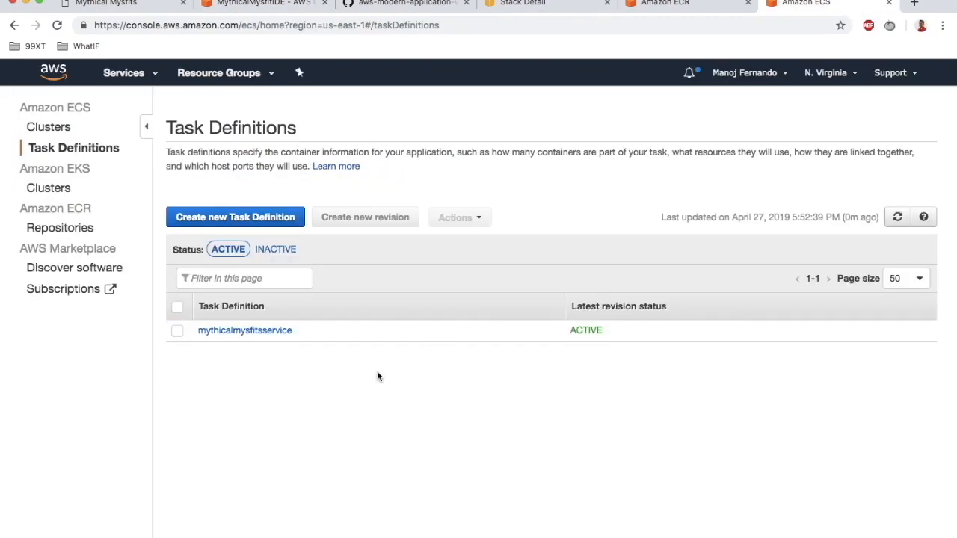
click(235, 332)
Copy the aws elbv2 create-load-balancer command from the guide's Create a Network Load Balancer section into the cleared Cloud9 terminal.
click(387, 5)
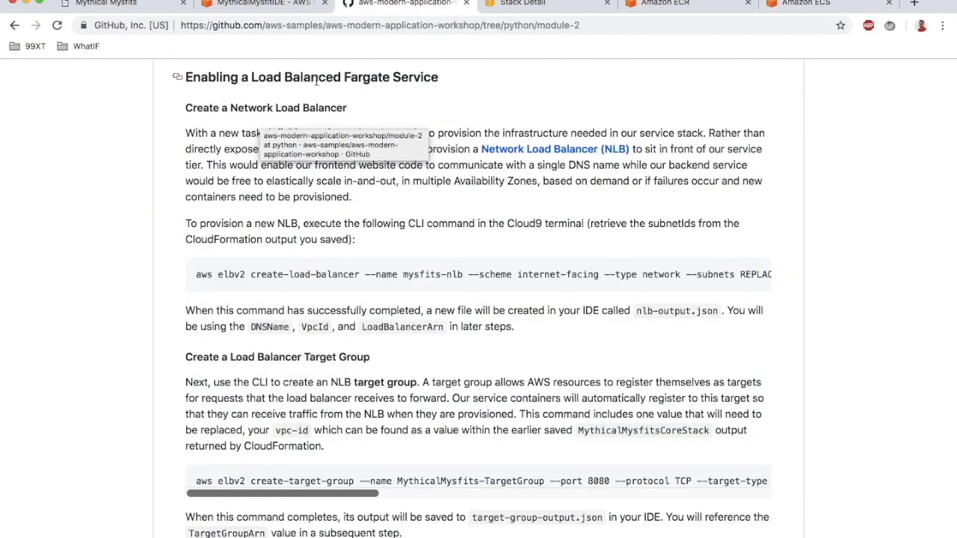
drag(357, 108, 231, 105)
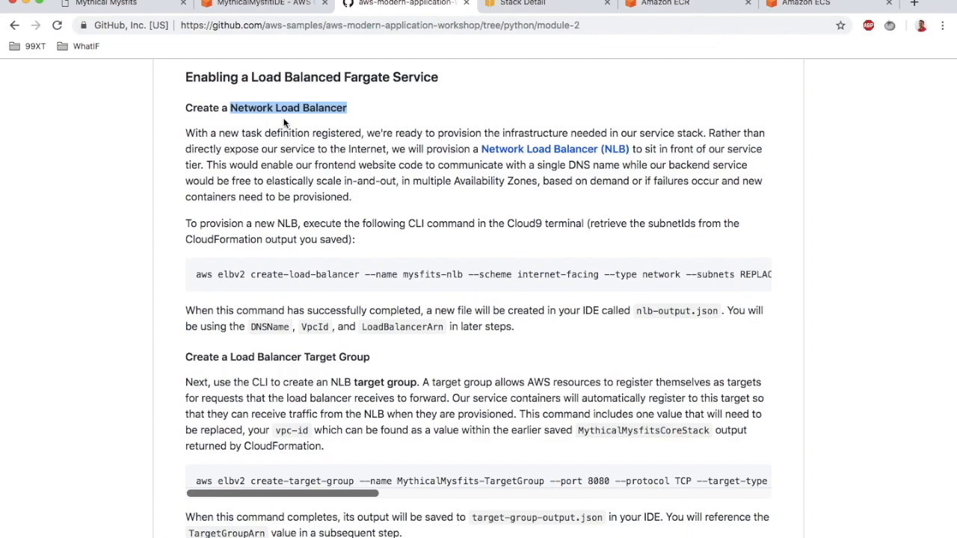
drag(199, 274, 773, 282)
key(super+c)
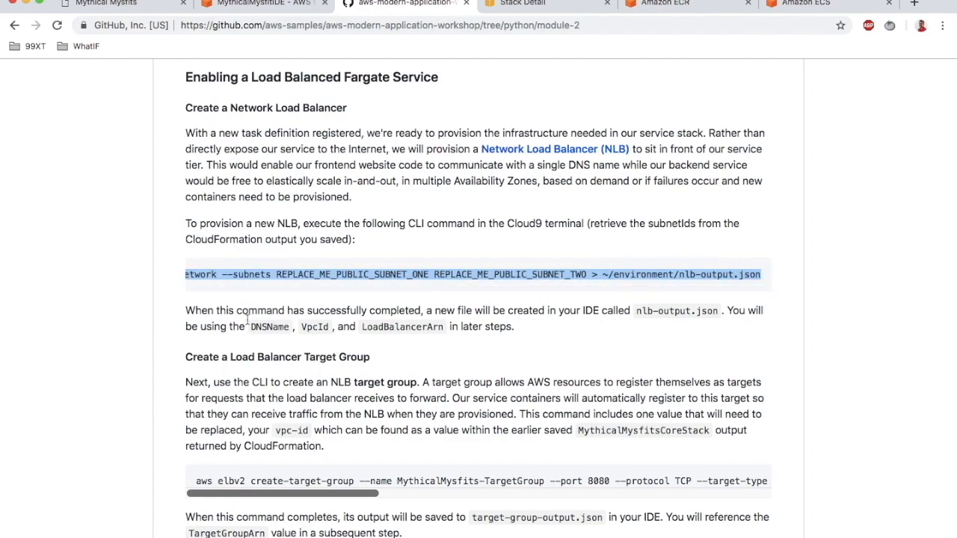
click(265, 9)
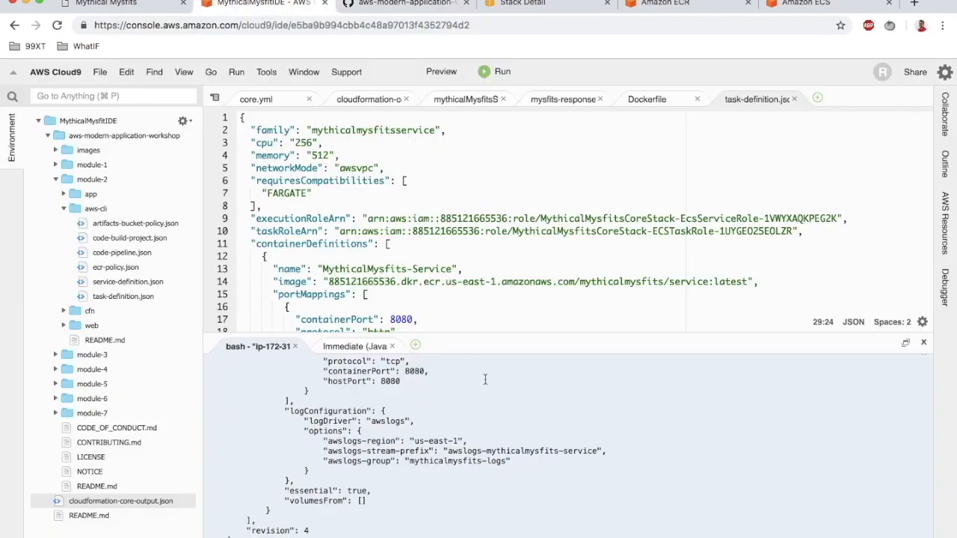
key(super+k)
key(super+v)
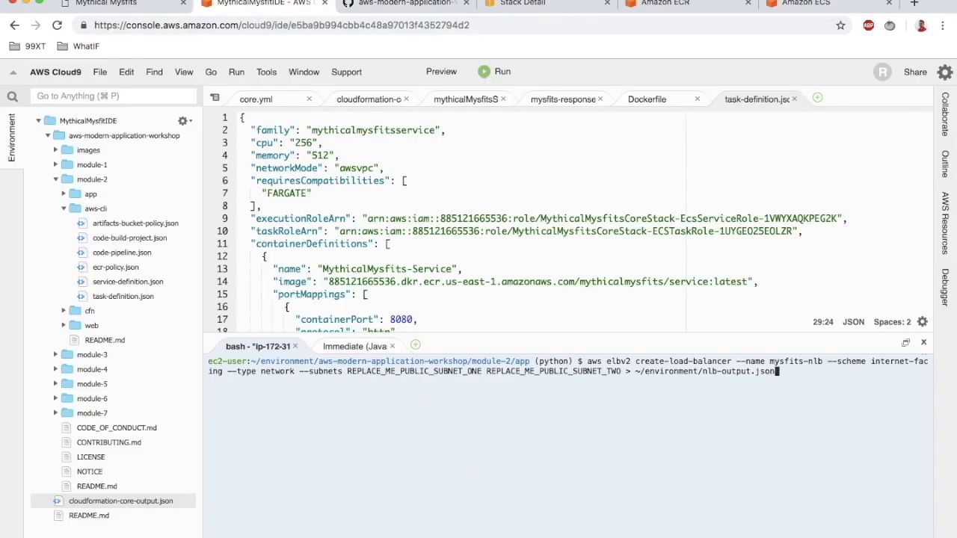
Examine the create-load-balancer command's name, scheme, type and two public subnet placeholders.
drag(588, 364, 630, 361)
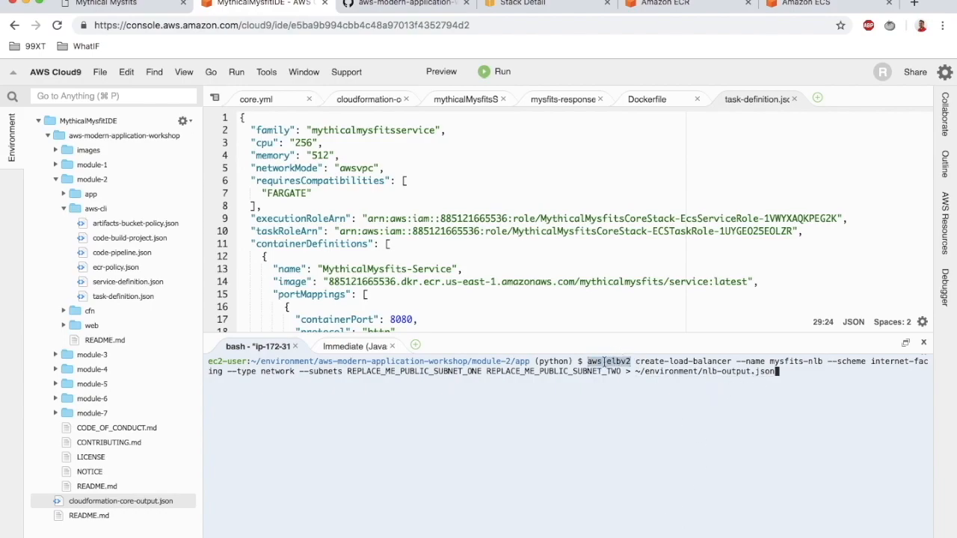
click(607, 362)
drag(608, 363, 732, 361)
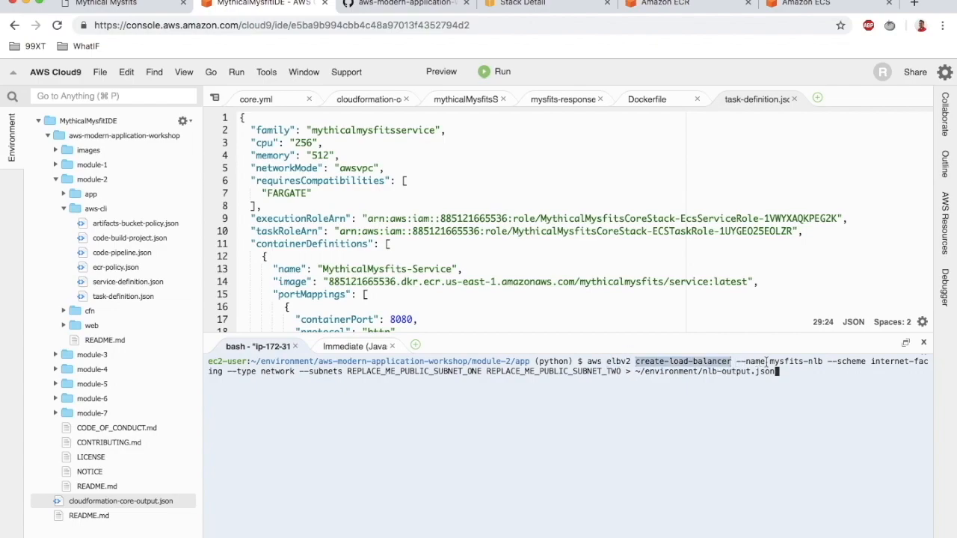
drag(770, 364, 822, 364)
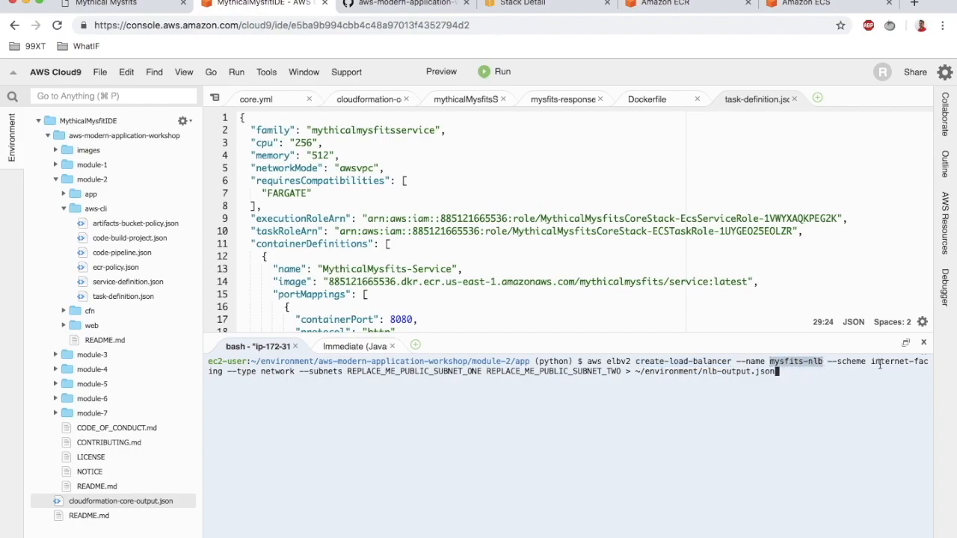
drag(872, 364, 222, 374)
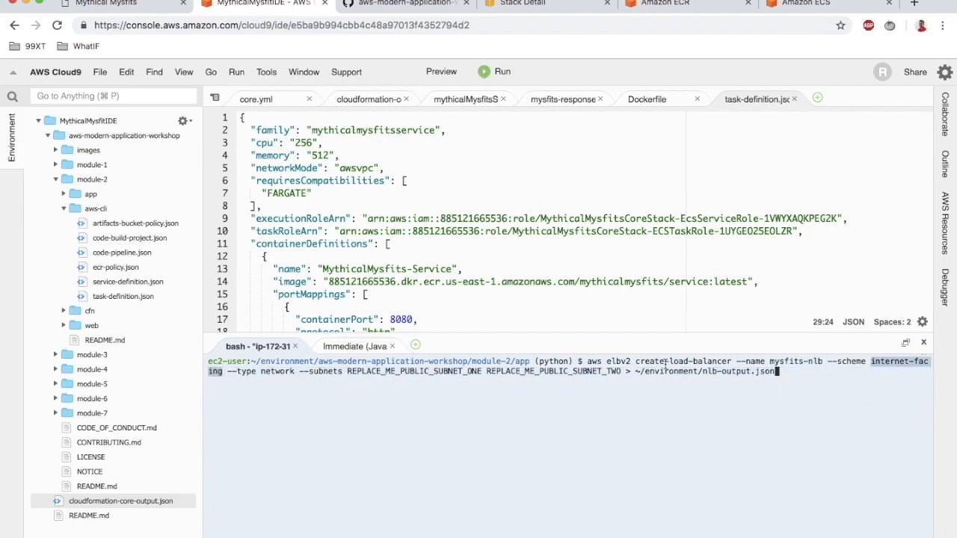
double_click(280, 372)
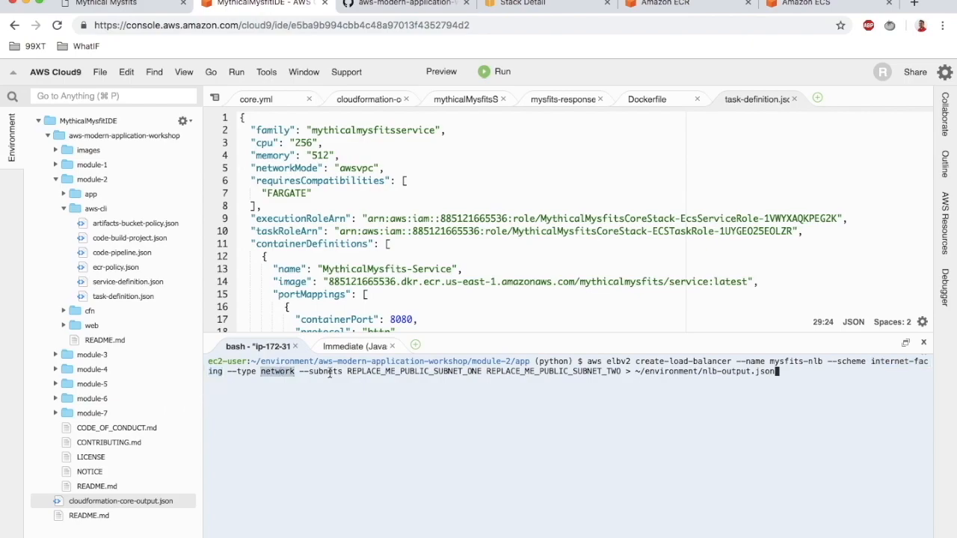
drag(347, 372, 482, 374)
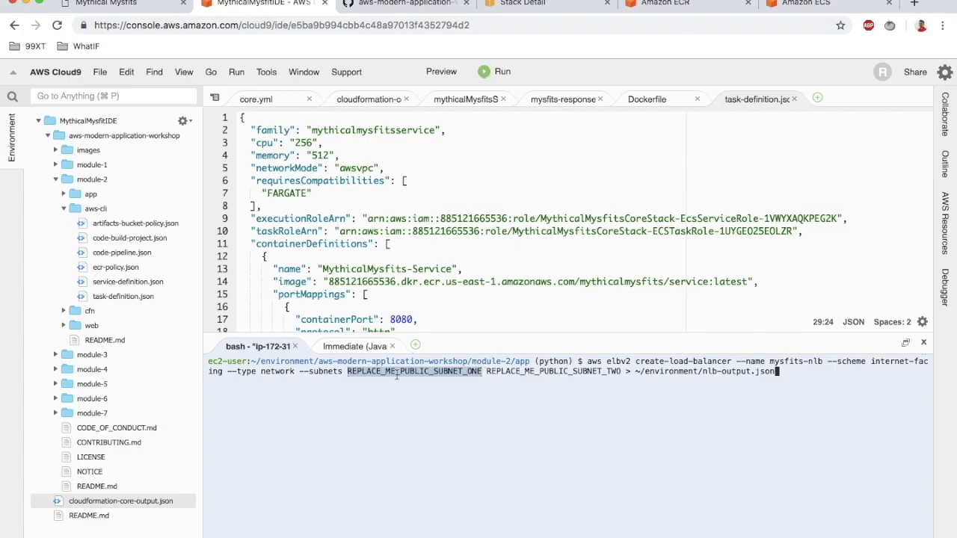
double_click(494, 372)
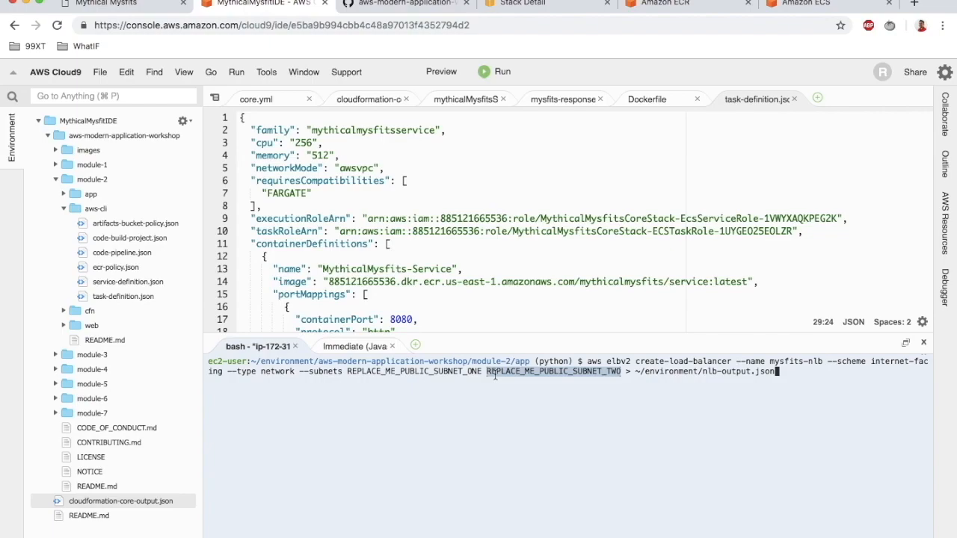
Replace REPLACE_ME_PUBLIC_SUBNET_ONE in the command with the PublicSubnetOne value subnet-0dbb60d8079e4868f from the CloudFormation stack outputs.
double_click(420, 372)
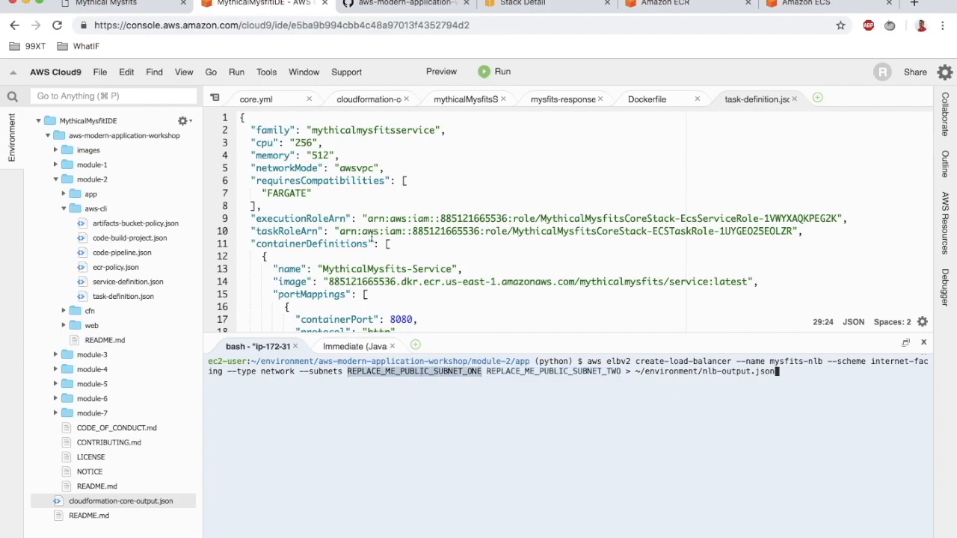
click(545, 6)
scroll(133, 198, up, 3)
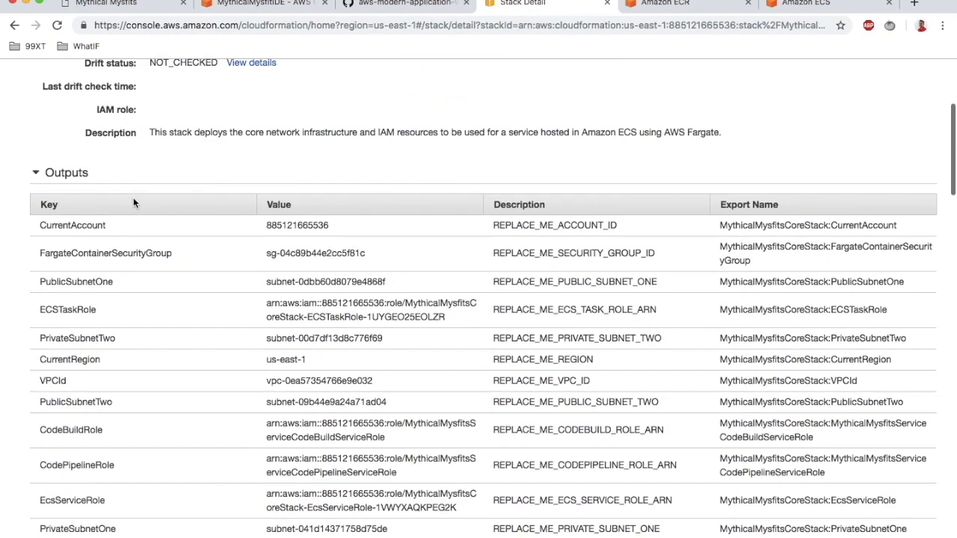
scroll(133, 198, down, 2)
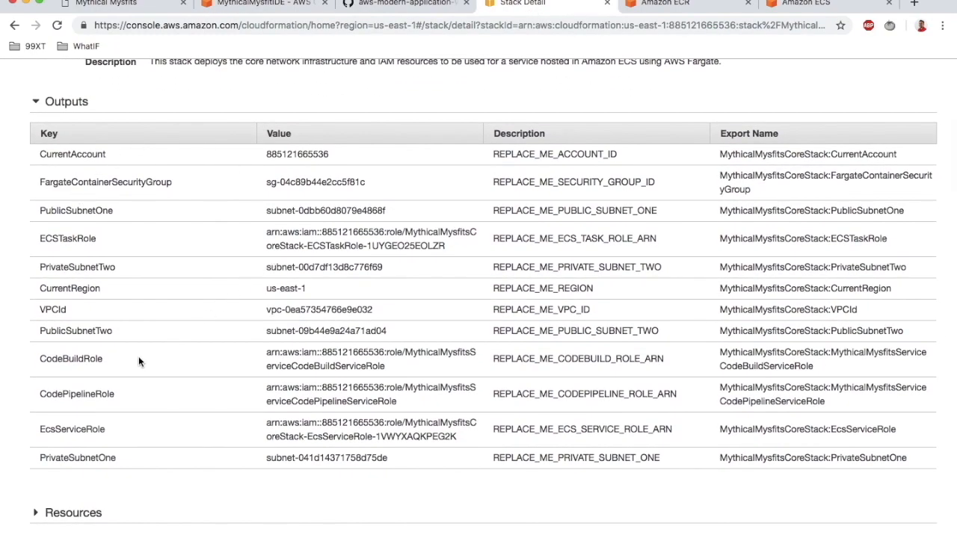
scroll(141, 355, down, 1)
drag(391, 179, 272, 171)
key(super+c)
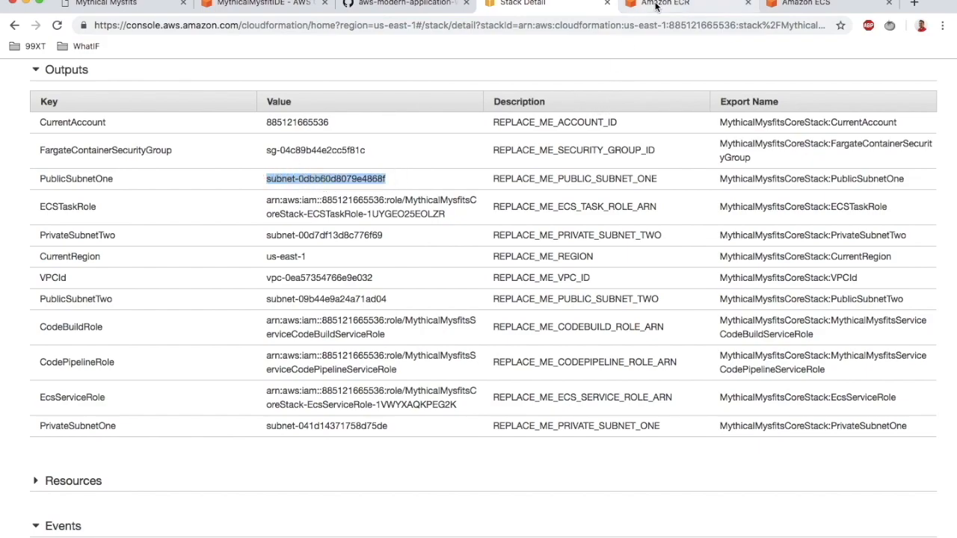
click(263, 4)
key(super+v)
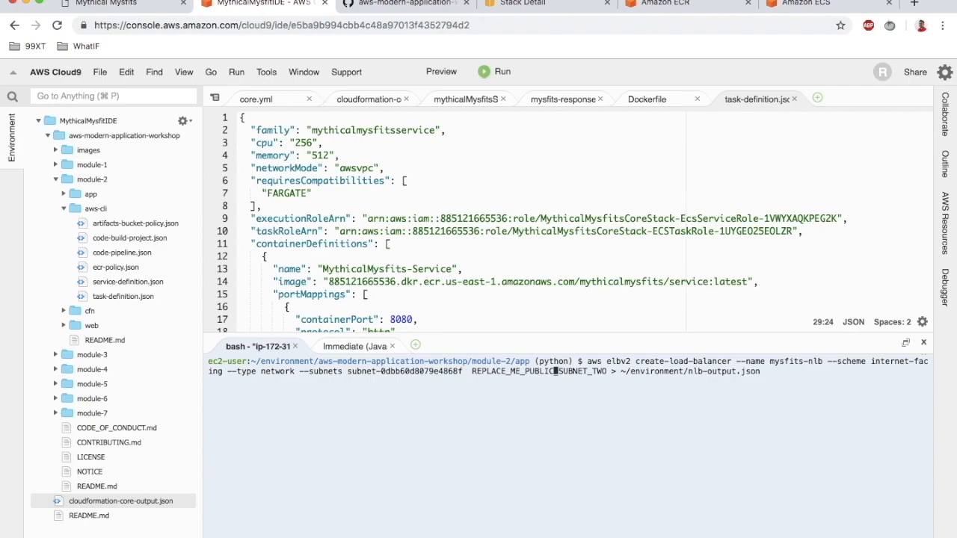
Replace REPLACE_ME_PUBLIC_SUBNET_TWO in the command with the PublicSubnetTwo value subnet-09b44e9a24a71ad04 from the stack outputs.
click(523, 4)
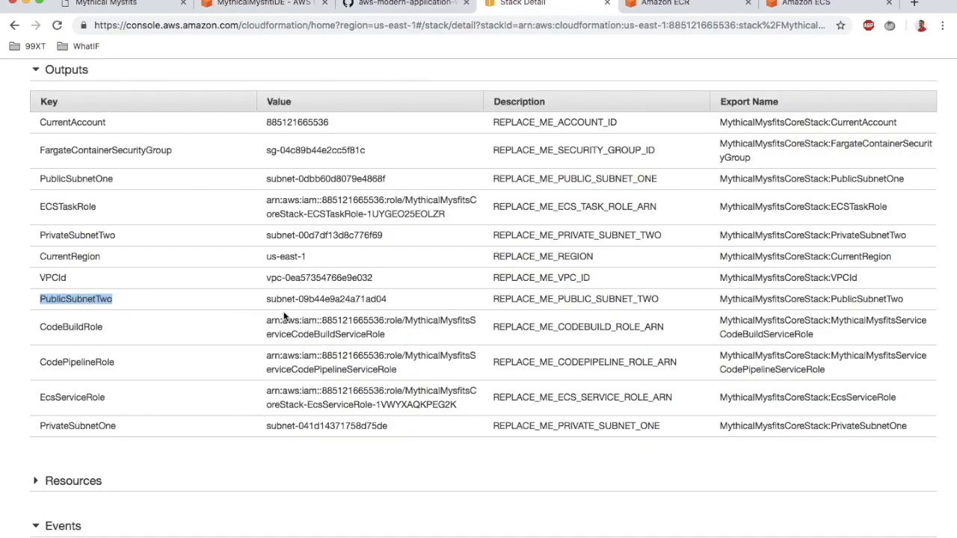
drag(267, 298, 396, 302)
key(super+c)
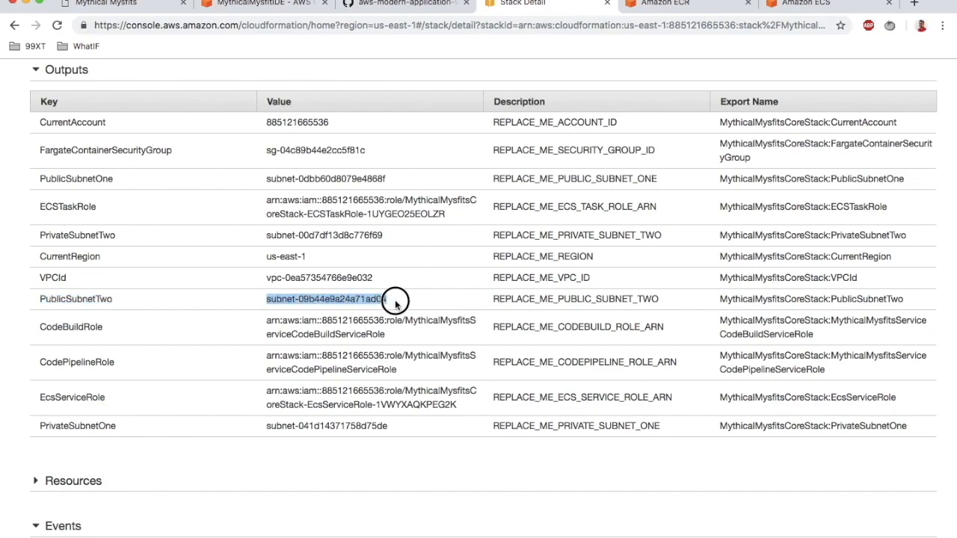
click(268, 5)
key(super+v)
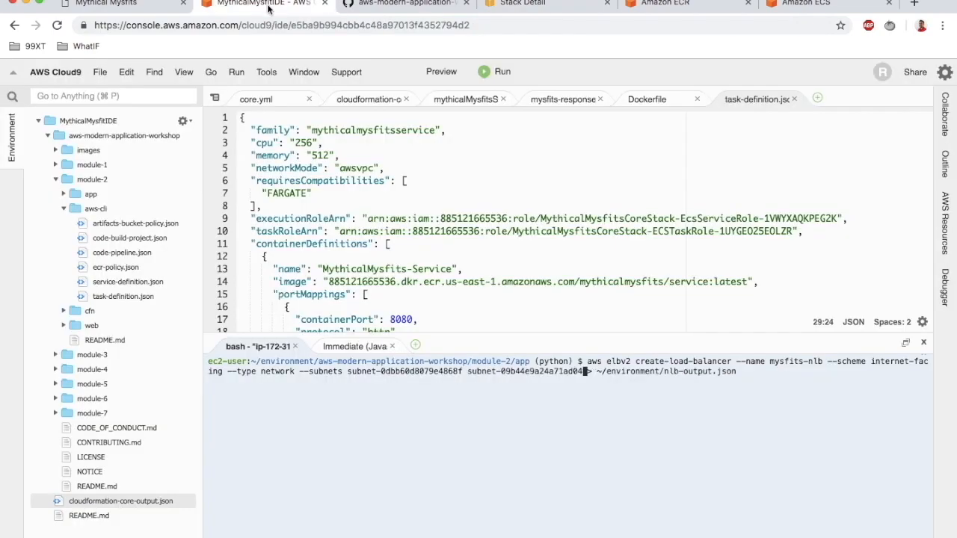
Check the ~/environment/nlb-output.json output path and run the create-load-balancer command for mysfits-nlb.
click(730, 372)
drag(730, 372, 595, 371)
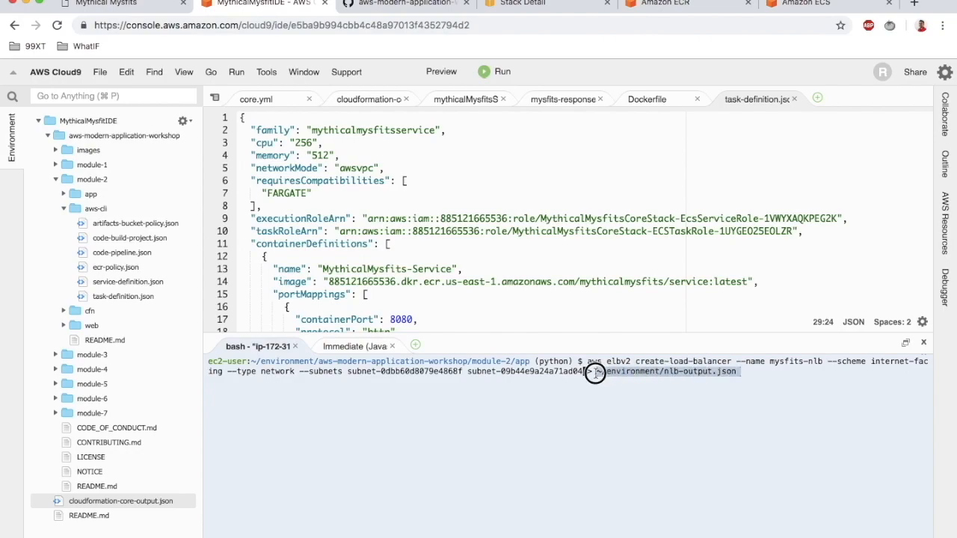
click(746, 374)
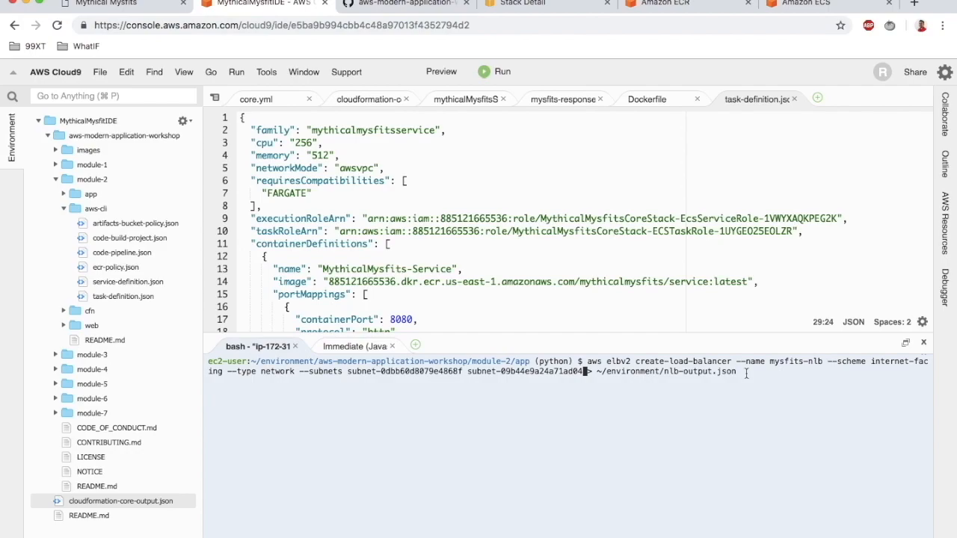
key(Return)
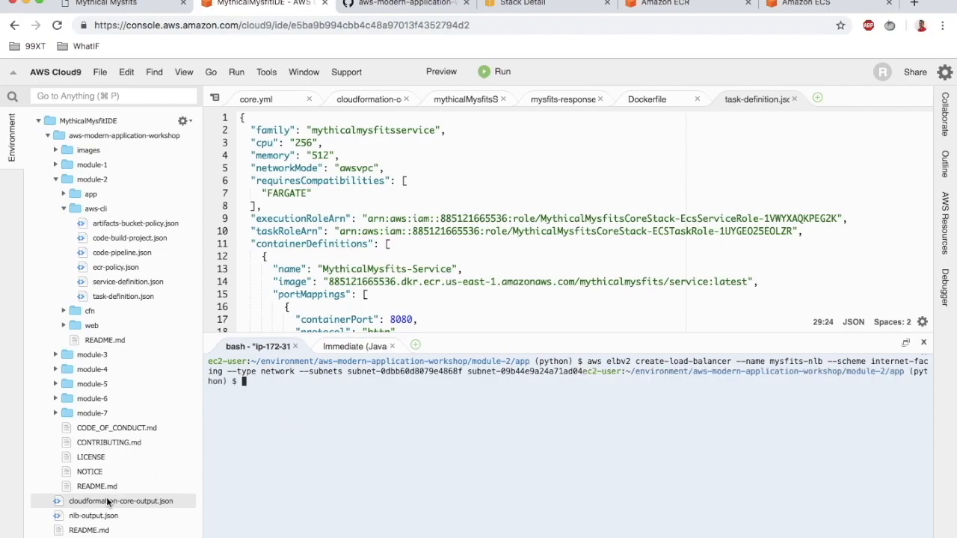
Open nlb-output.json and review the load balancer's details, including its LoadBalancerArn.
double_click(90, 516)
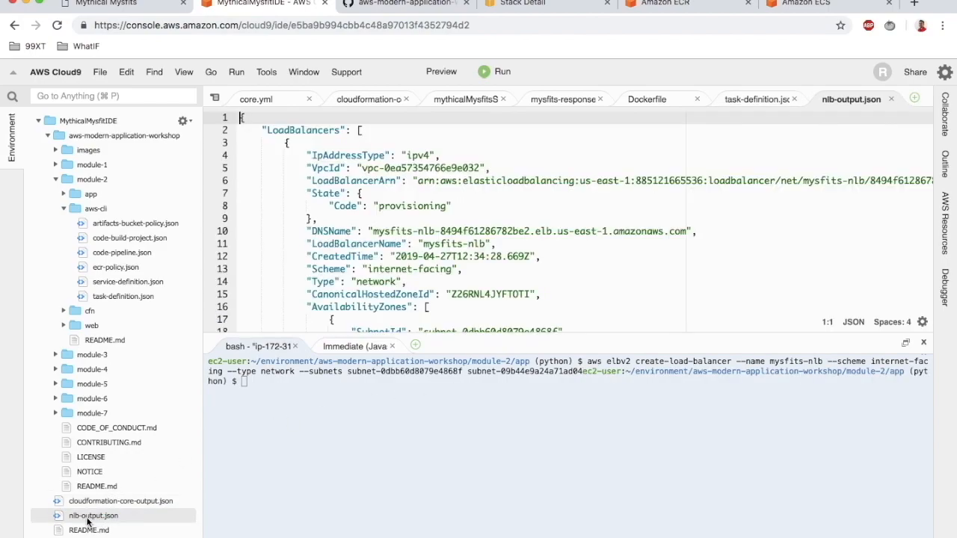
scroll(507, 267, down, 2)
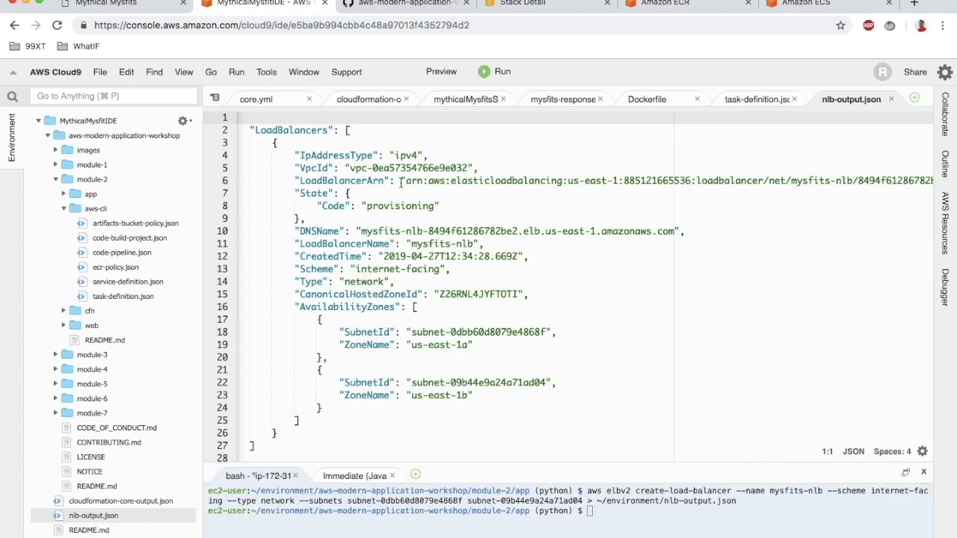
drag(403, 181, 927, 166)
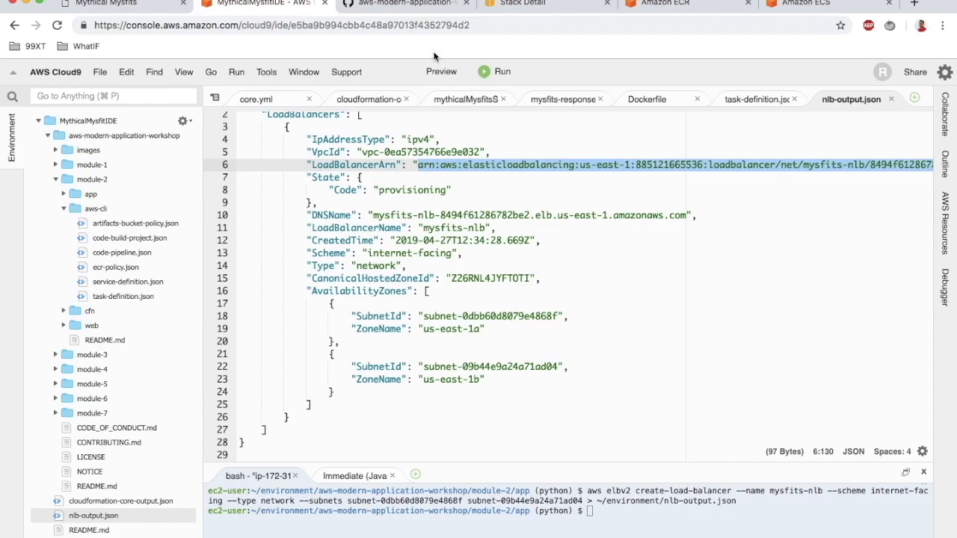
Copy the aws elbv2 create-target-group command from the guide's Create a Load Balancer Target Group section into the Cloud9 terminal.
click(415, 4)
scroll(391, 287, down, 5)
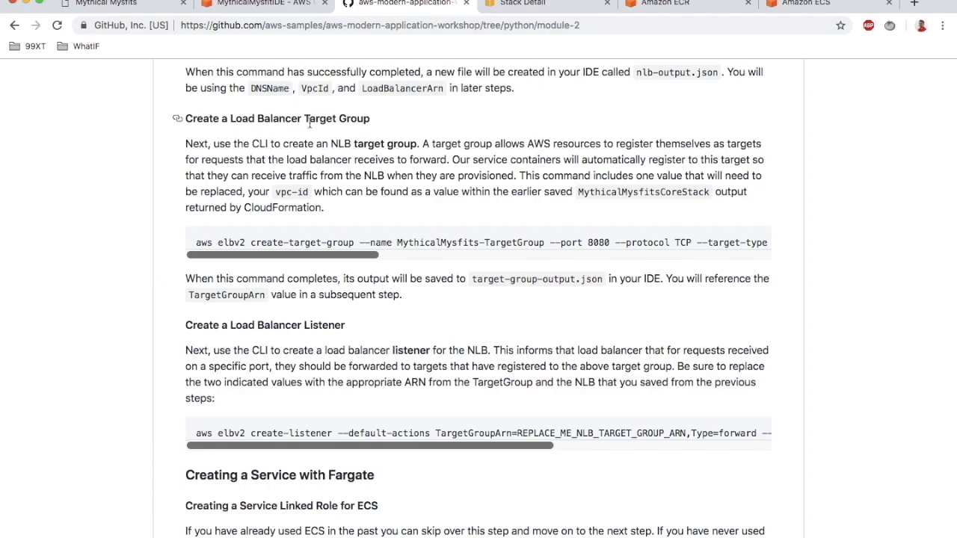
drag(196, 243, 777, 242)
key(super+c)
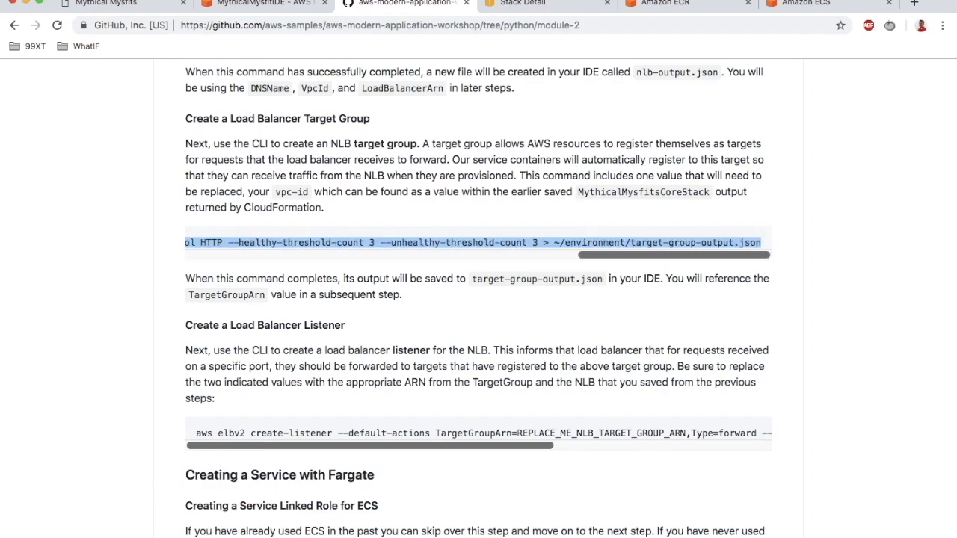
click(238, 3)
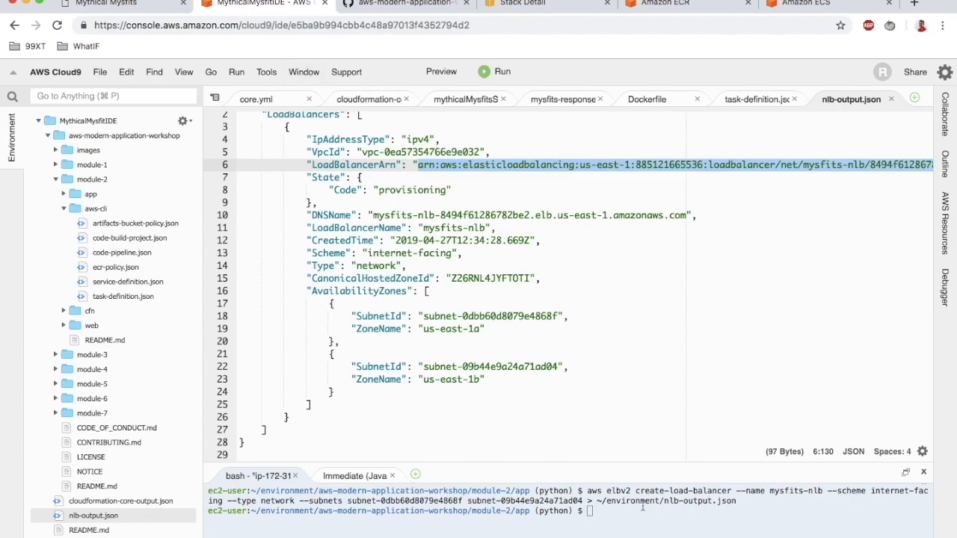
click(642, 508)
key(super+v)
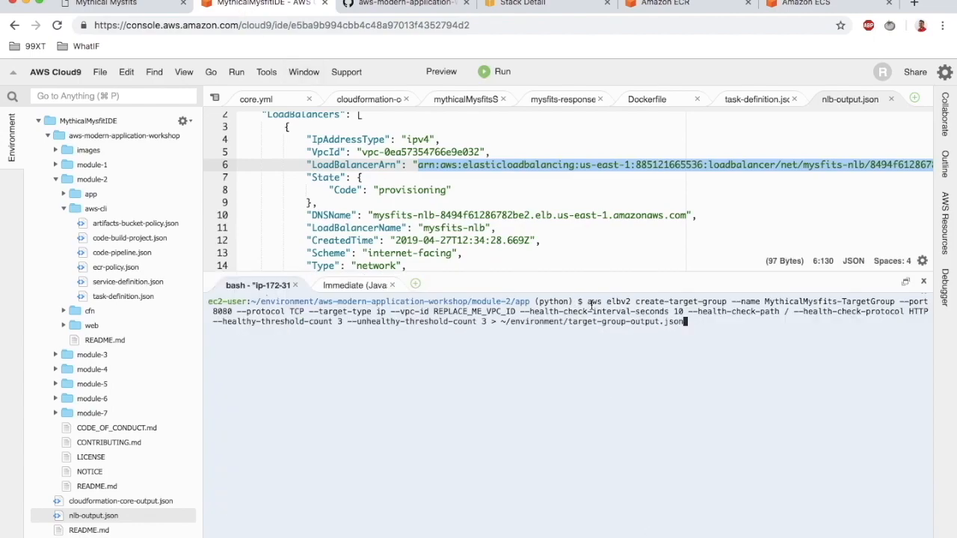
Check the target group name, protocol and target type in the create-target-group command.
drag(635, 304, 729, 309)
click(783, 309)
double_click(784, 309)
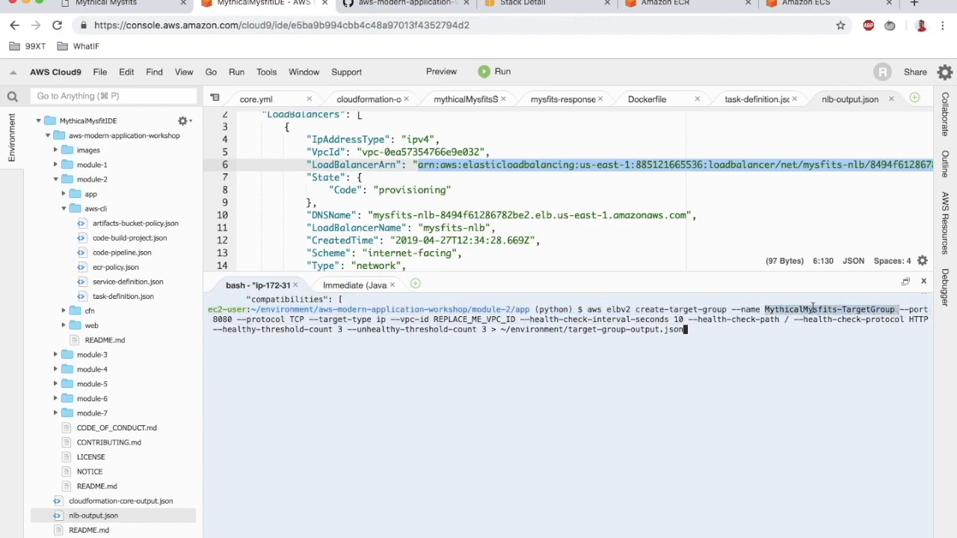
click(298, 314)
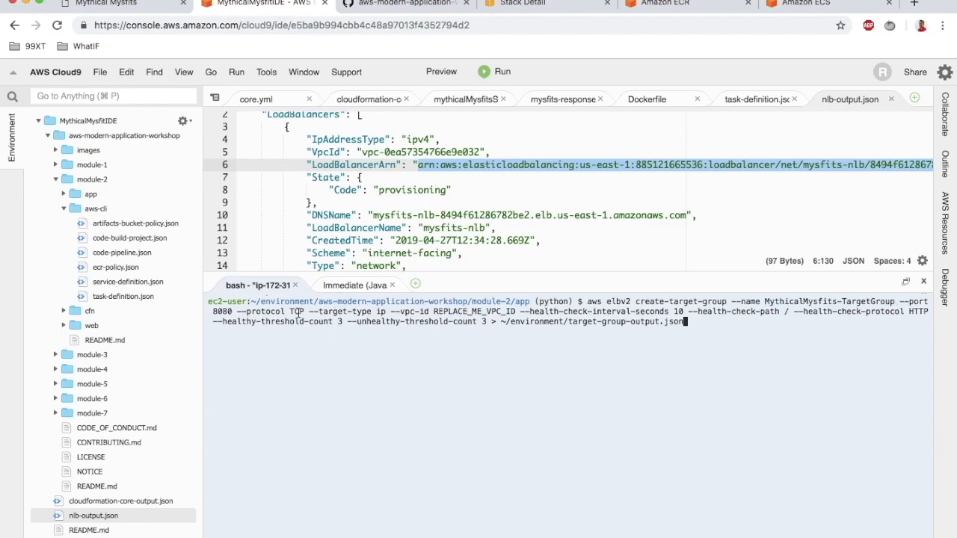
drag(318, 311, 364, 315)
click(381, 313)
Replace REPLACE_ME_VPC_ID in the create-target-group command with the VPCId value vpc-0ea57354766e9e032 from the stack outputs.
drag(433, 312, 516, 308)
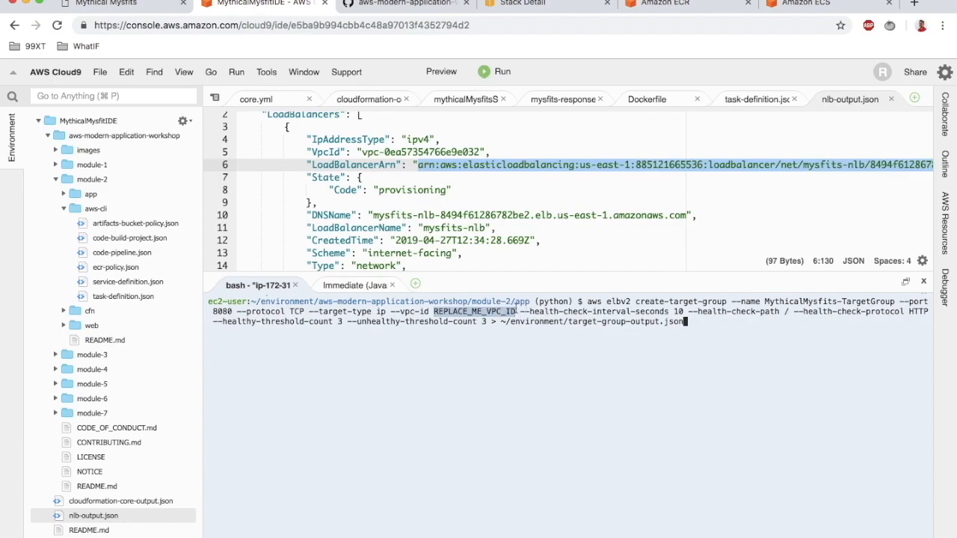
key(super+4)
double_click(56, 282)
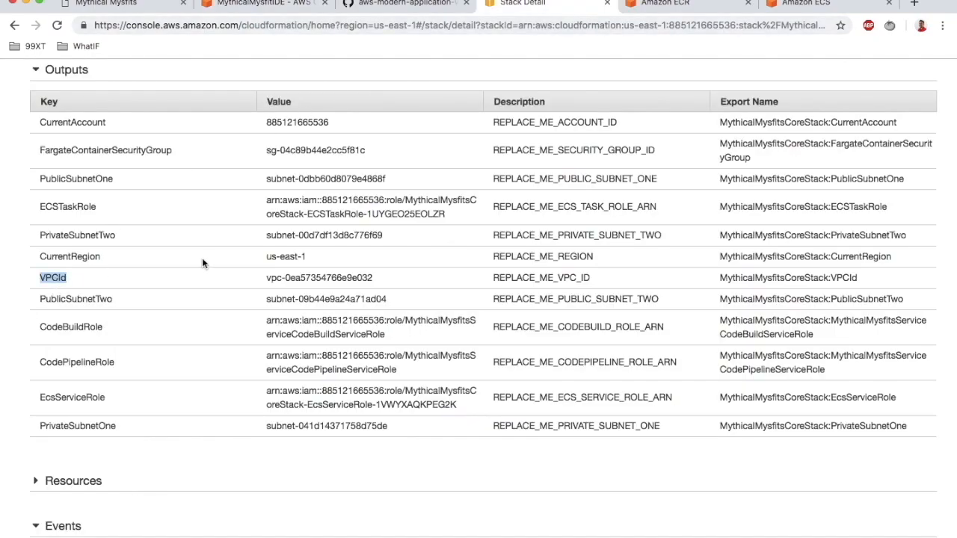
drag(264, 278, 372, 278)
key(super+c)
key(super+2)
key(BackSpace)
key(BackSpace)
key(BackSpace)
key(BackSpace)
key(BackSpace)
key(BackSpace)
key(BackSpace)
key(BackSpace)
key(BackSpace)
key(BackSpace)
key(BackSpace)
key(BackSpace)
key(BackSpace)
key(BackSpace)
key(BackSpace)
key(BackSpace)
key(BackSpace)
key(super+v)
Check the health check interval, health check path and healthy threshold options in the create-target-group command.
drag(549, 311, 687, 311)
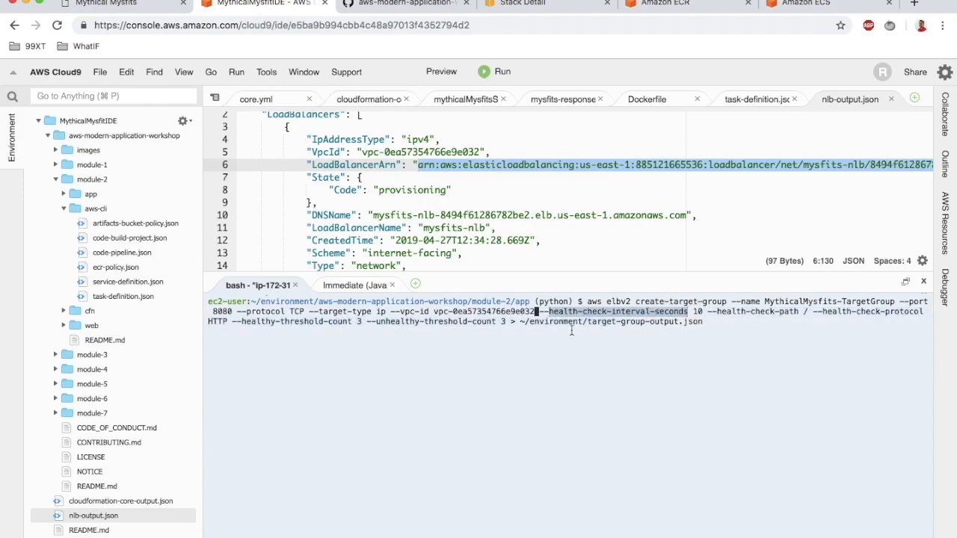
double_click(698, 312)
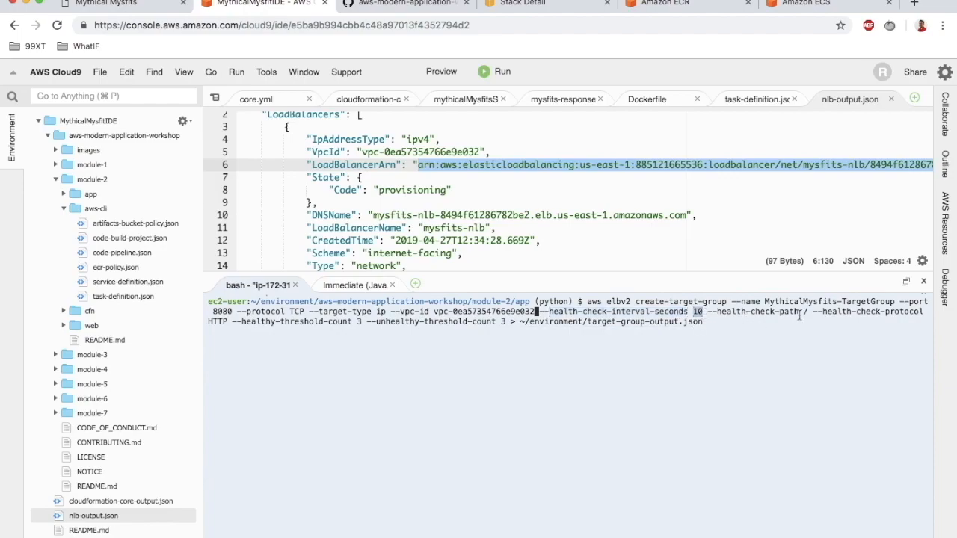
drag(800, 314, 708, 313)
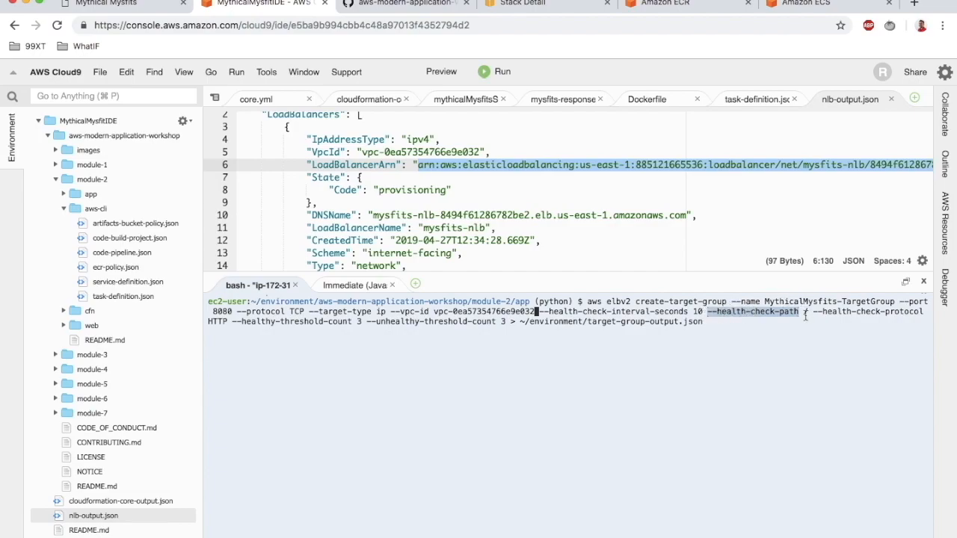
drag(803, 315, 809, 314)
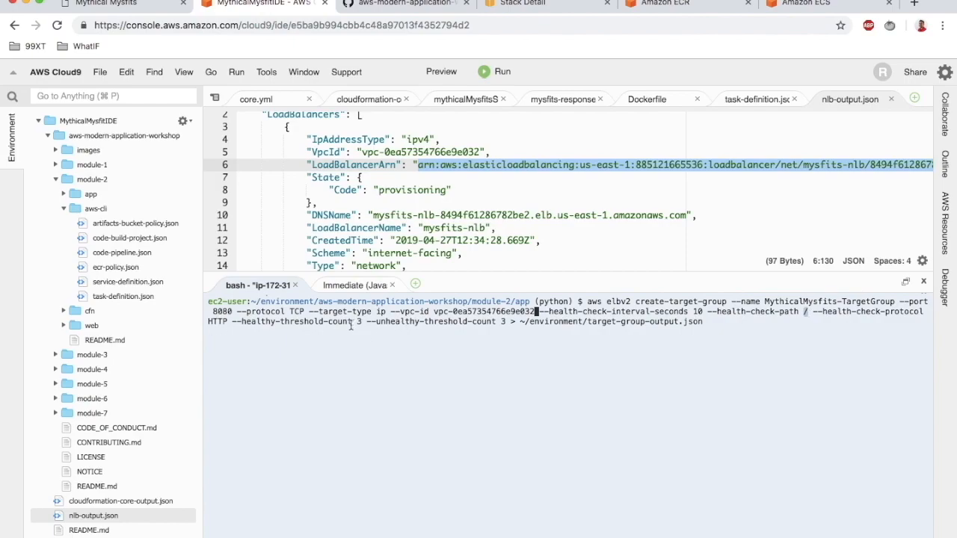
drag(352, 323, 232, 322)
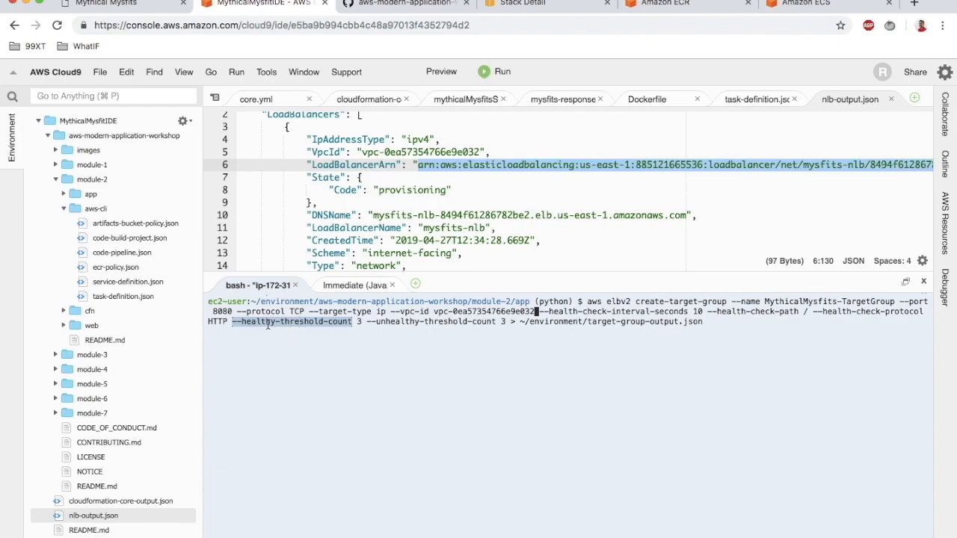
double_click(358, 323)
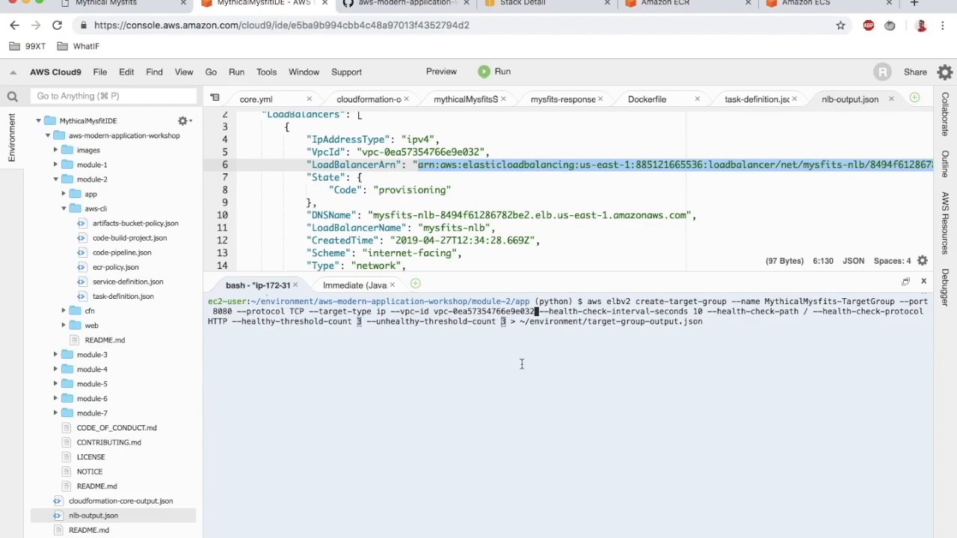
Run the create-target-group command for MythicalMysfits-TargetGroup and reload target-group-output.json to review its contents.
drag(518, 323, 706, 323)
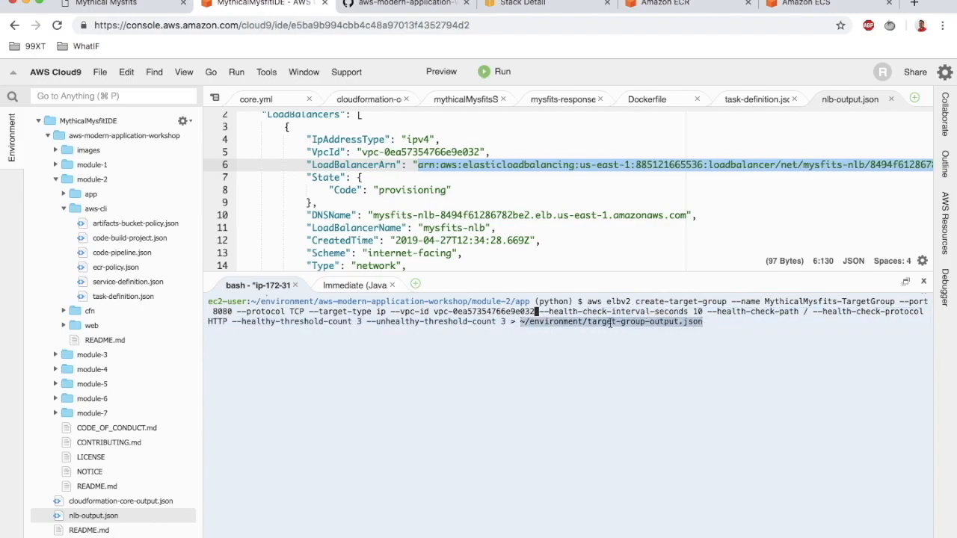
click(712, 323)
key(Return)
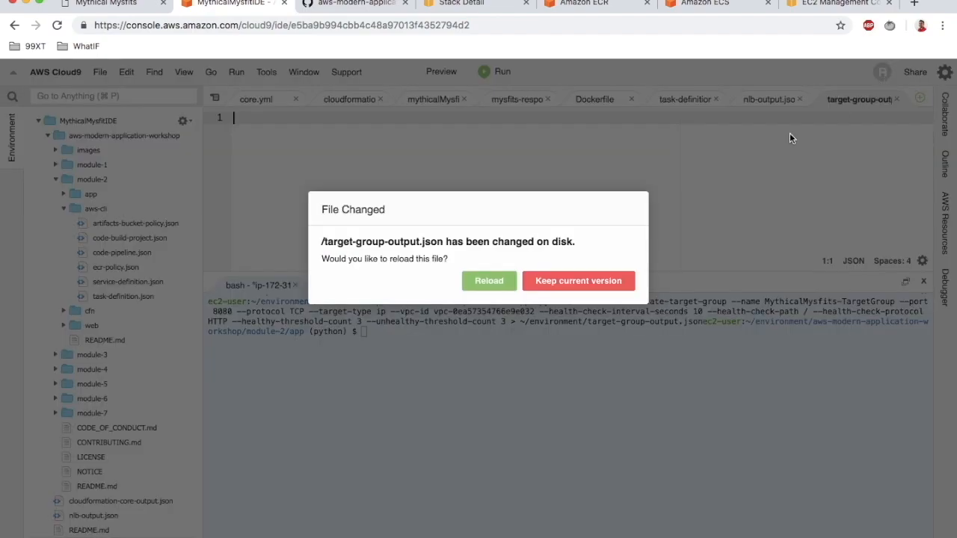
click(489, 281)
drag(246, 397, 221, 112)
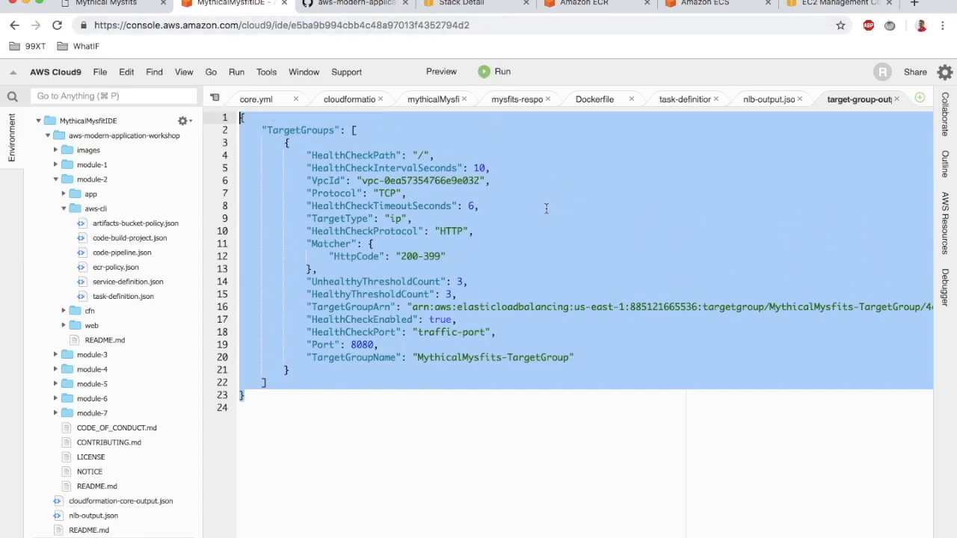
Copy the aws elbv2 create-listener command from the guide's Create a Load Balancer Listener section into the cleared Cloud9 terminal.
click(353, 5)
scroll(404, 343, down, 2)
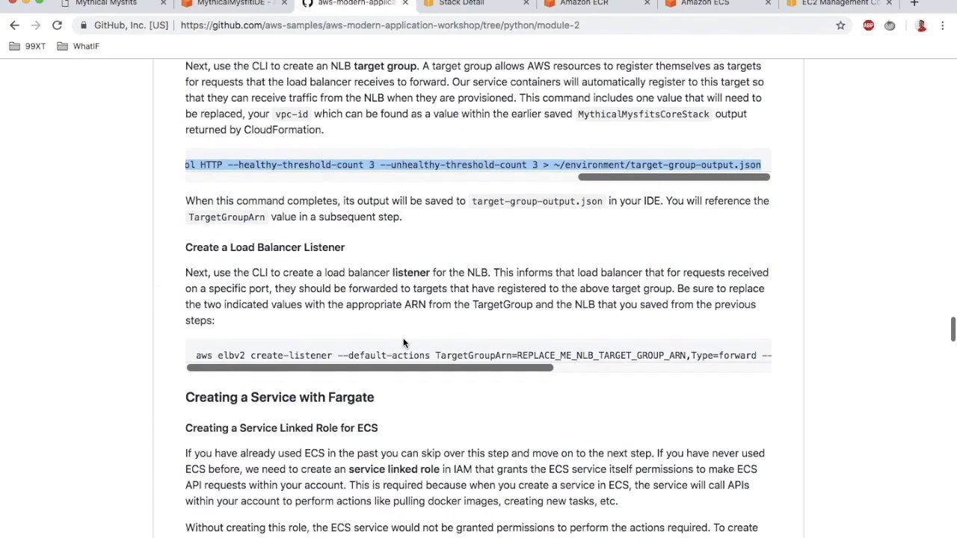
drag(196, 355, 755, 357)
right_click(752, 370)
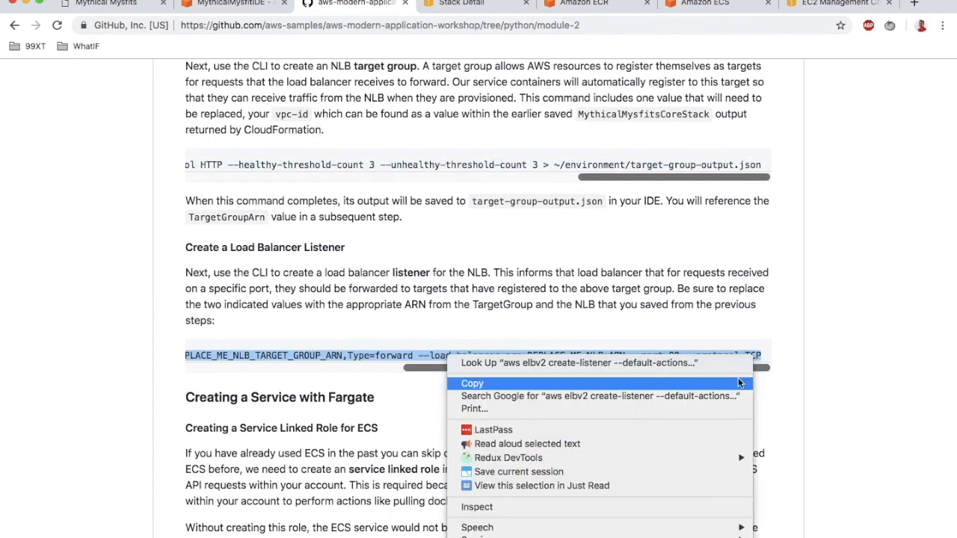
click(604, 383)
key(ctrl+shift+Tab)
text(clear)
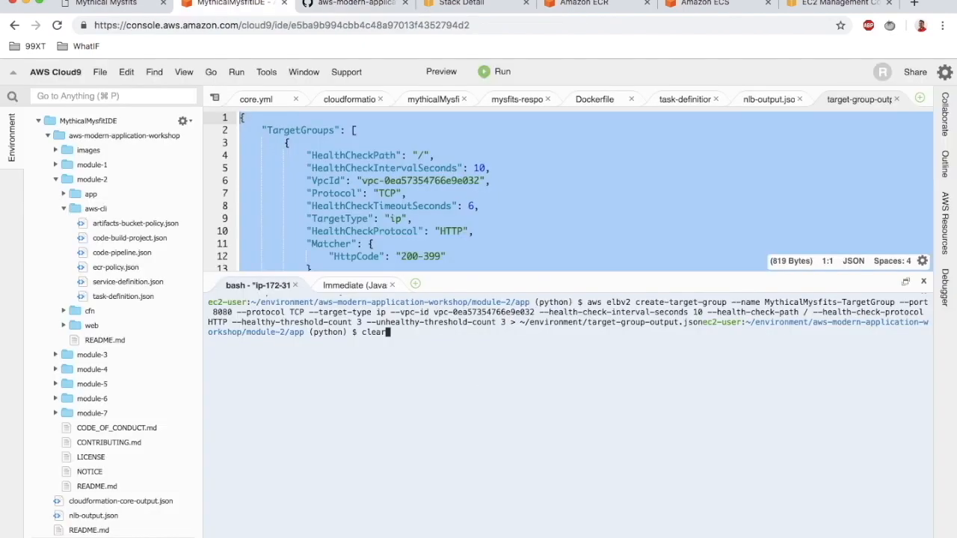
key(Return)
key(super+v)
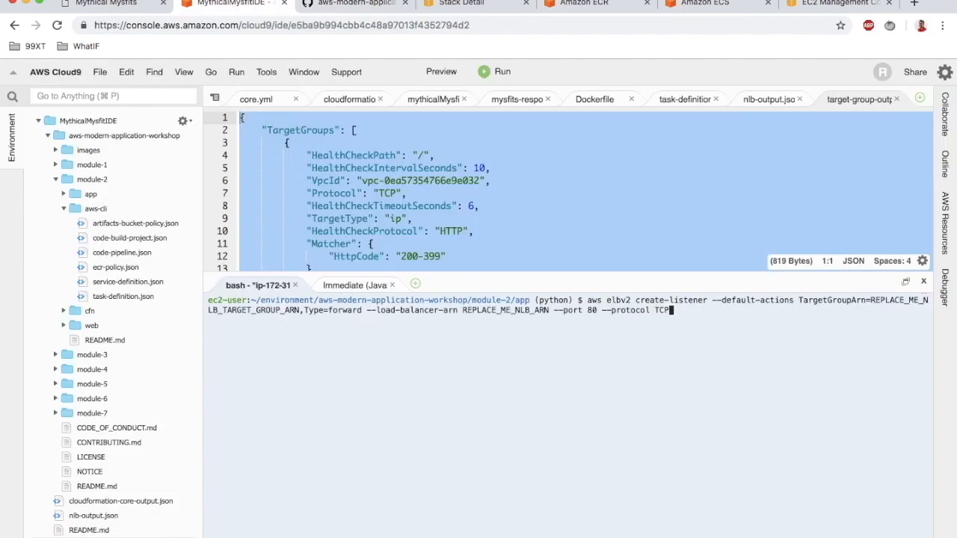
Check the default-actions option and its TargetGroupArn parameter in the create-listener command.
drag(635, 300, 705, 302)
drag(793, 300, 712, 300)
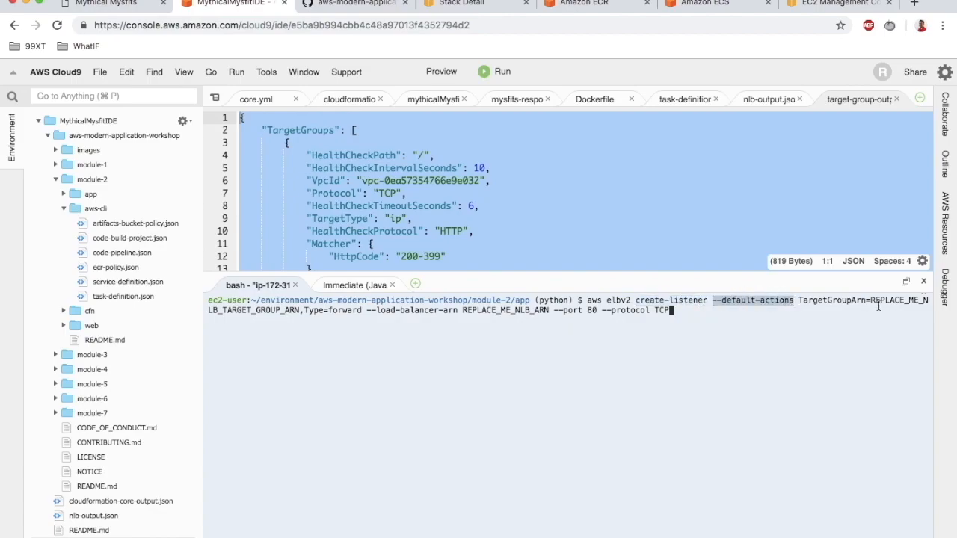
double_click(839, 301)
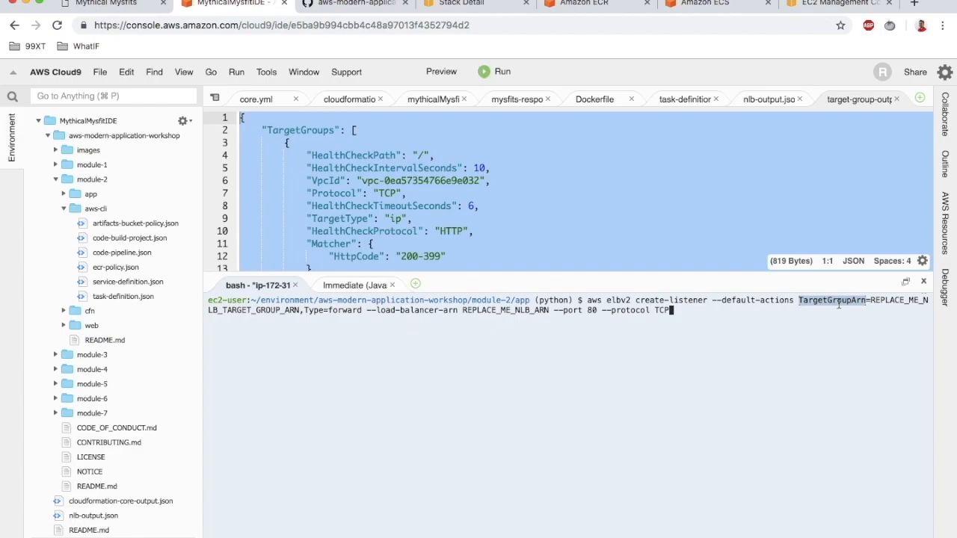
Replace REPLACE_ME_NLB_TARGET_GROUP_ARN in the create-listener command with the TargetGroupArn value from target-group-output.json.
click(255, 317)
double_click(260, 312)
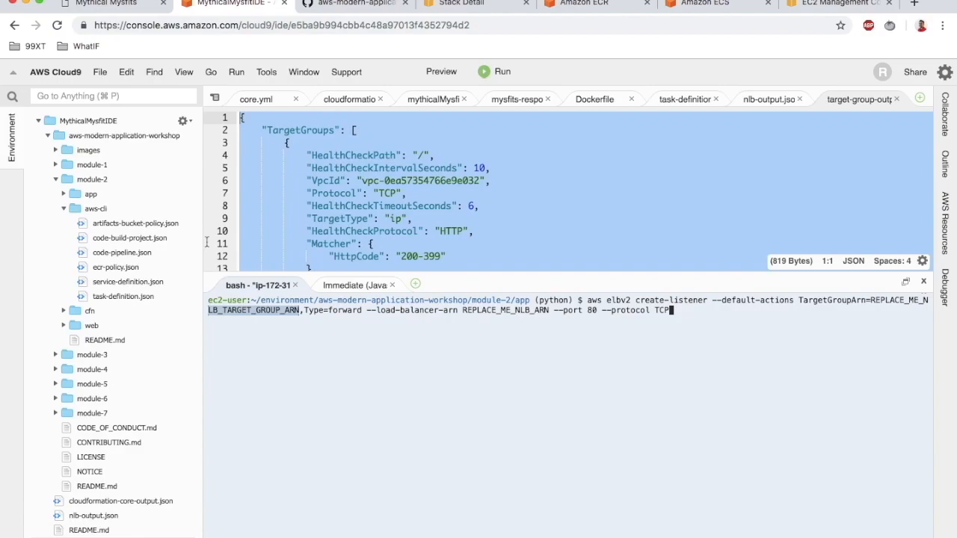
click(854, 97)
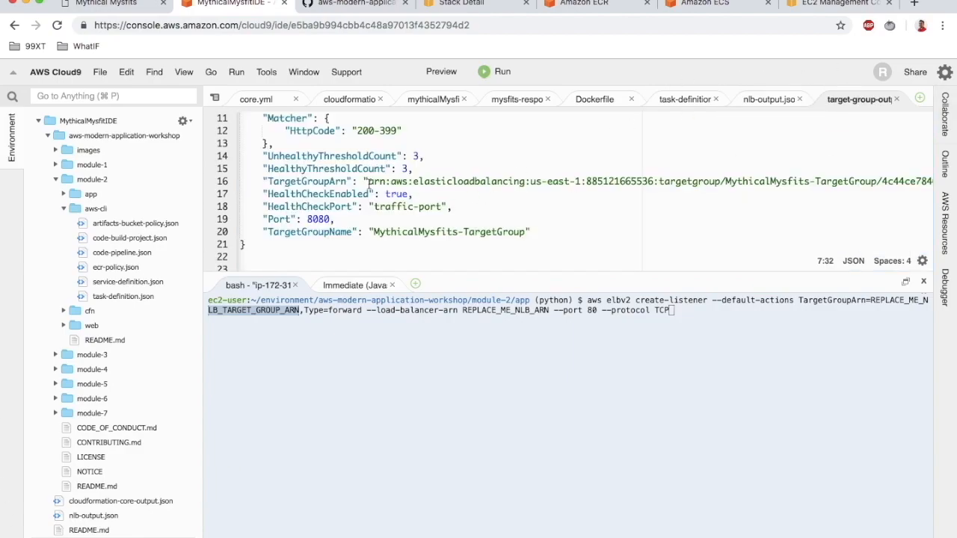
drag(368, 182, 939, 179)
key(super+c)
key(super+v)
Replace REPLACE_ME_NLB_ARN with the LoadBalancerArn value from nlb-output.json and run the create-listener command for port 80 over TCP.
key(Right)
key(Right)
key(Right)
key(Right)
key(Right)
key(Right)
key(Right)
key(Right)
key(Right)
key(Right)
key(Right)
key(Right)
key(Right)
key(Right)
key(Right)
key(Right)
key(Right)
key(Right)
key(Right)
key(Right)
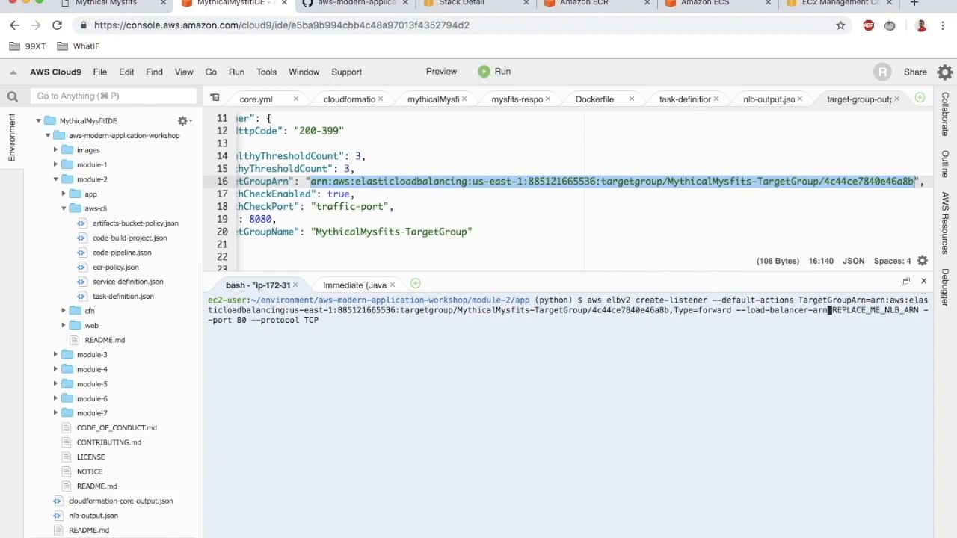
key(Right)
key(Right)
key(Right)
key(Right)
key(Right)
key(Right)
key(Right)
key(Right)
key(Right)
key(Right)
key(Right)
key(Right)
key(Right)
key(Right)
key(Right)
key(Right)
key(Right)
double_click(87, 516)
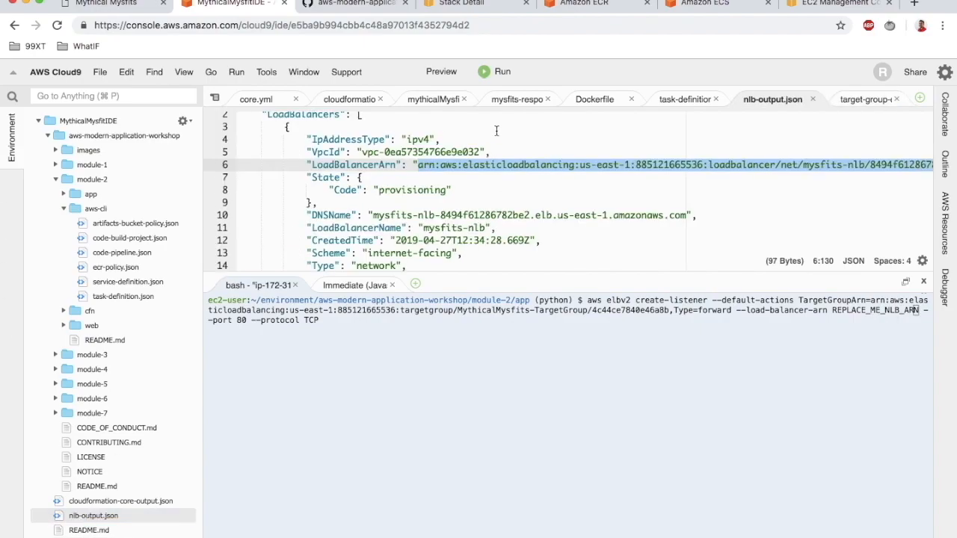
click(434, 189)
drag(418, 164, 916, 165)
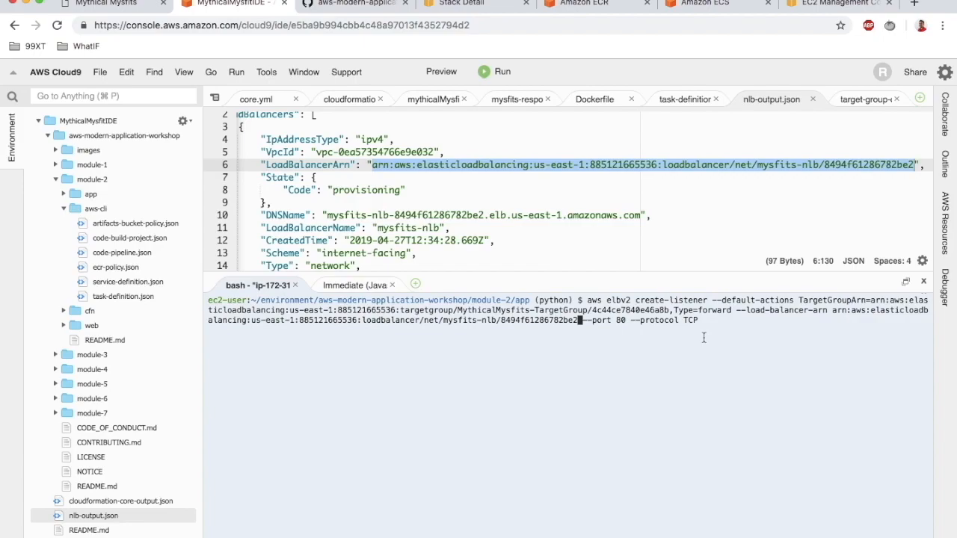
key(Return)
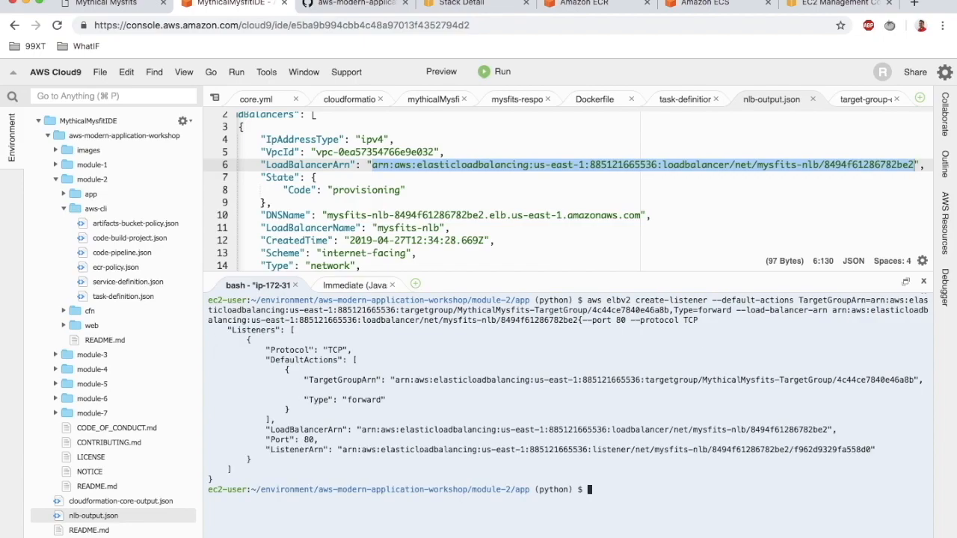
drag(215, 480, 206, 326)
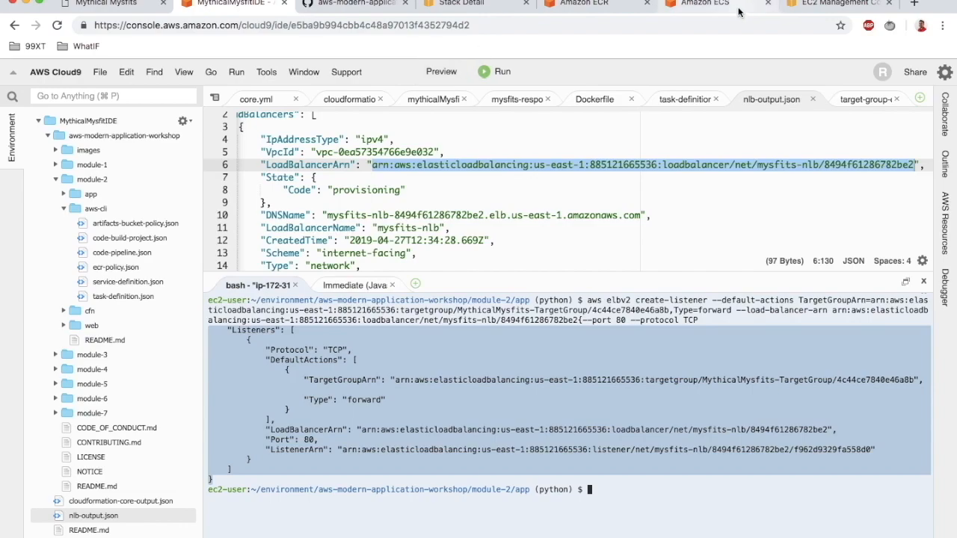
Open the load balancers in the EC2 console and examine the listeners of mysfits-nlb.
click(873, 7)
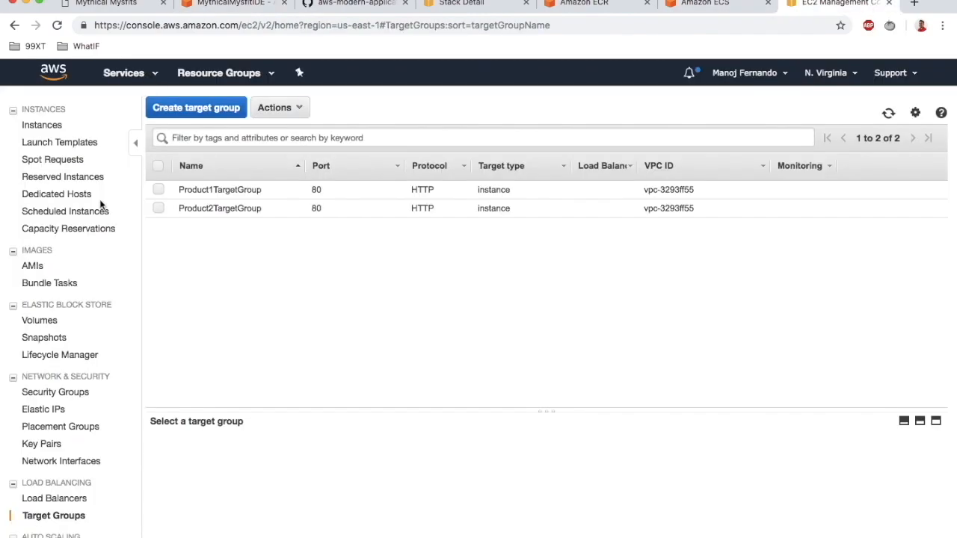
click(50, 501)
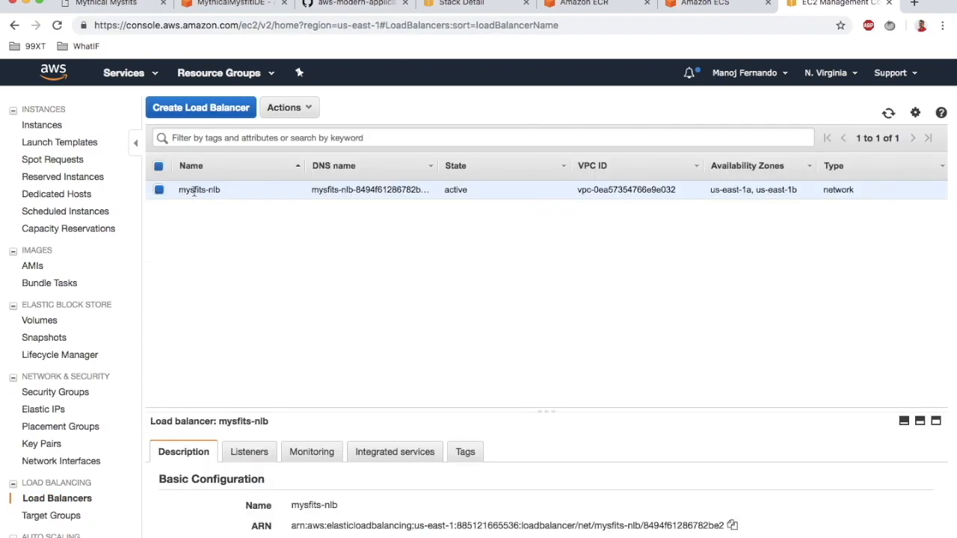
drag(278, 411, 277, 266)
click(252, 309)
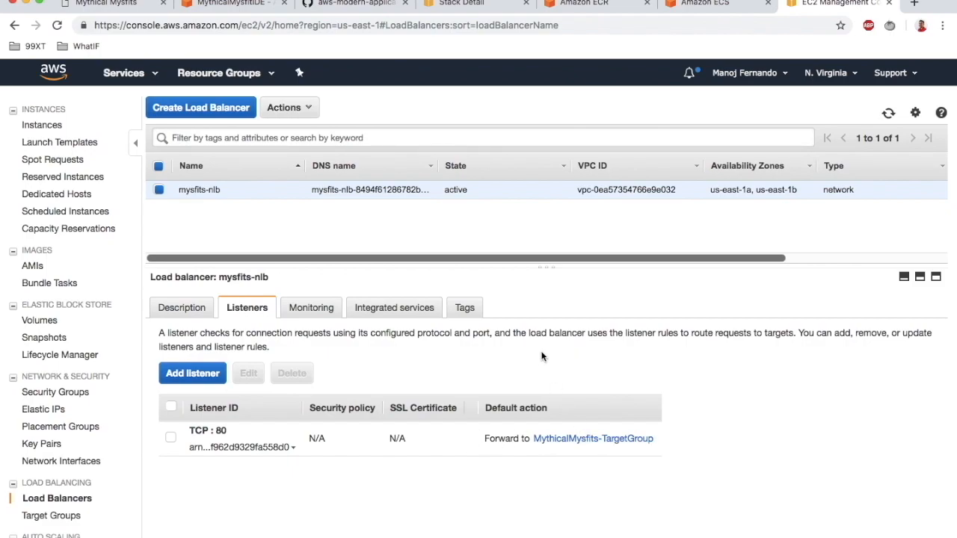
Read the guide's Creating a Service with Fargate section, including the service linked role and service creation instructions.
click(332, 3)
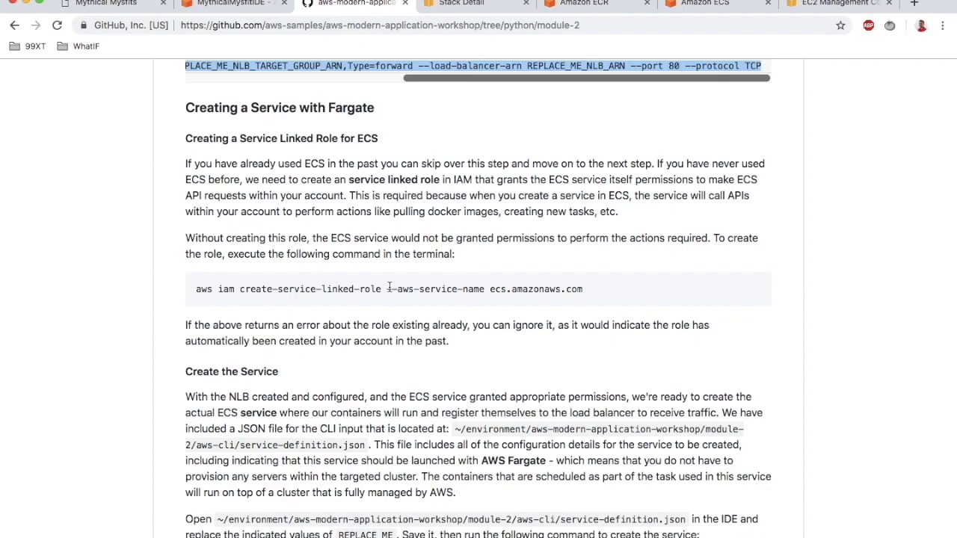
scroll(389, 288, down, 1)
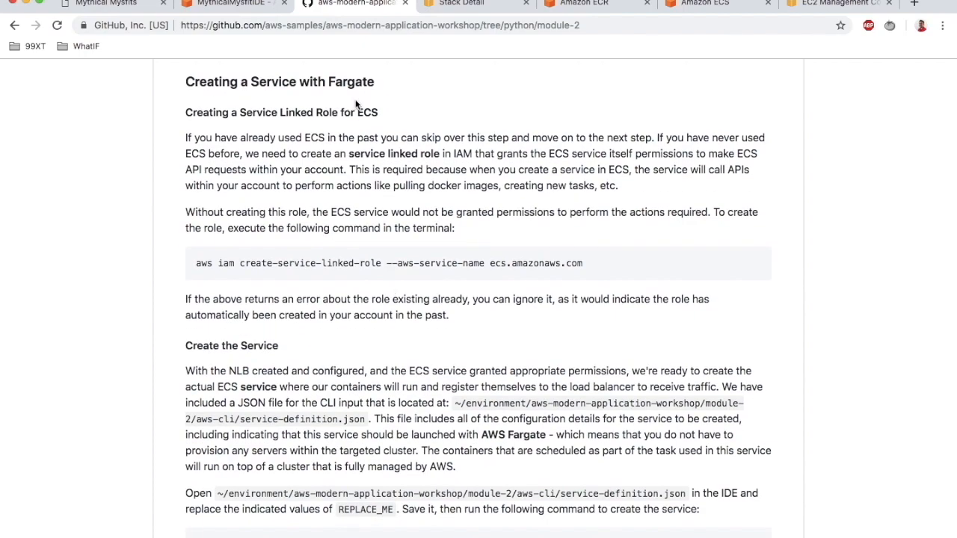
double_click(268, 82)
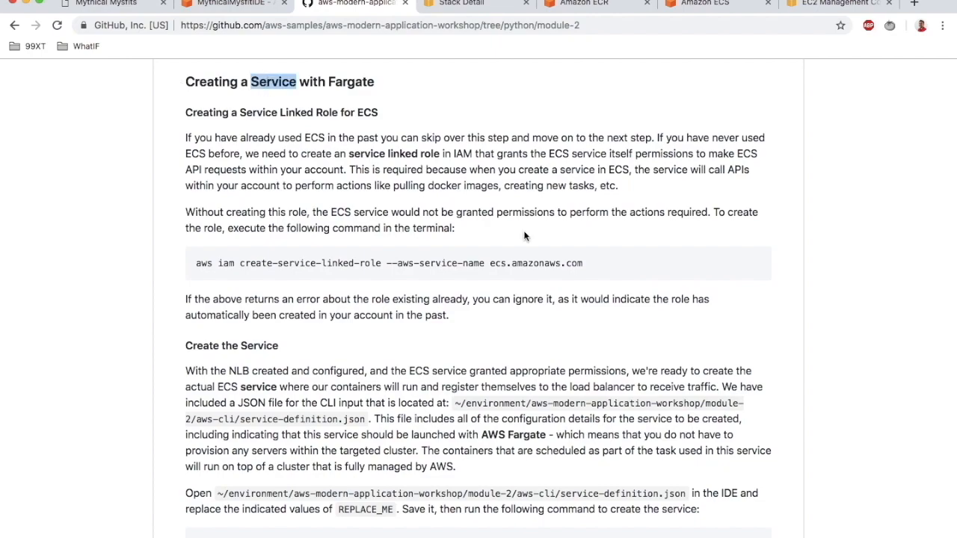
scroll(249, 232, down, 5)
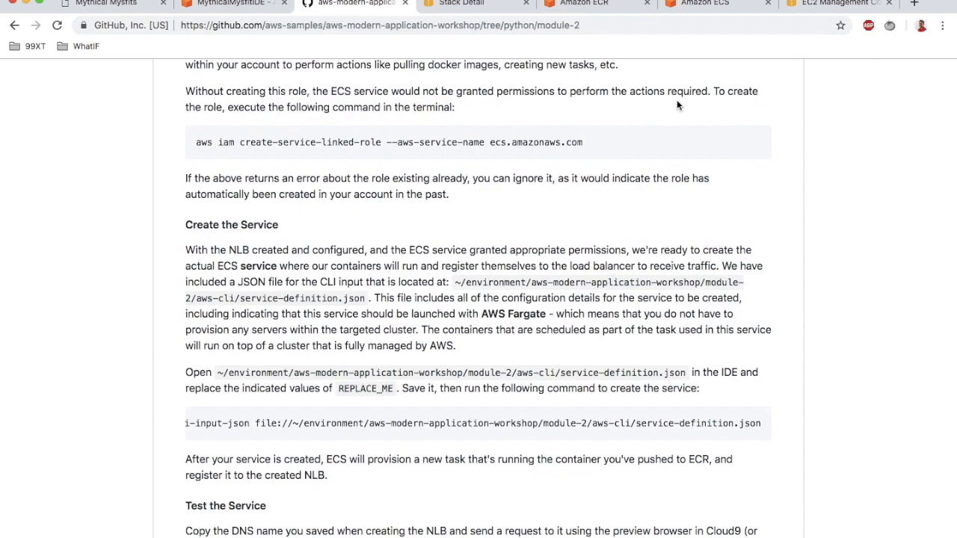
Copy the guide's aws iam create-service-linked-role command for ecs.amazonaws.com, run it in the cleared Cloud9 terminal, and clear the terminal again.
triple_click(359, 152)
scroll(359, 152, down, 1)
click(228, 4)
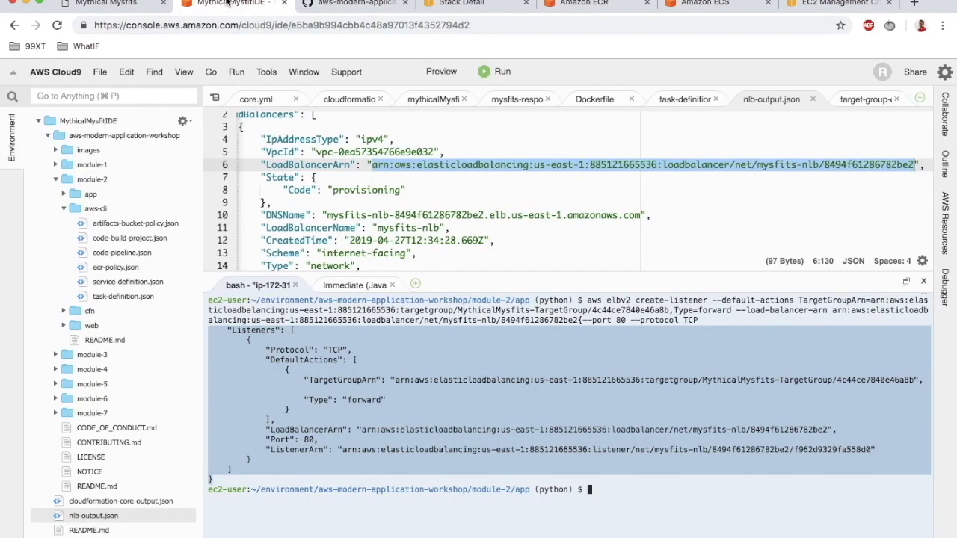
click(605, 526)
text(clear)
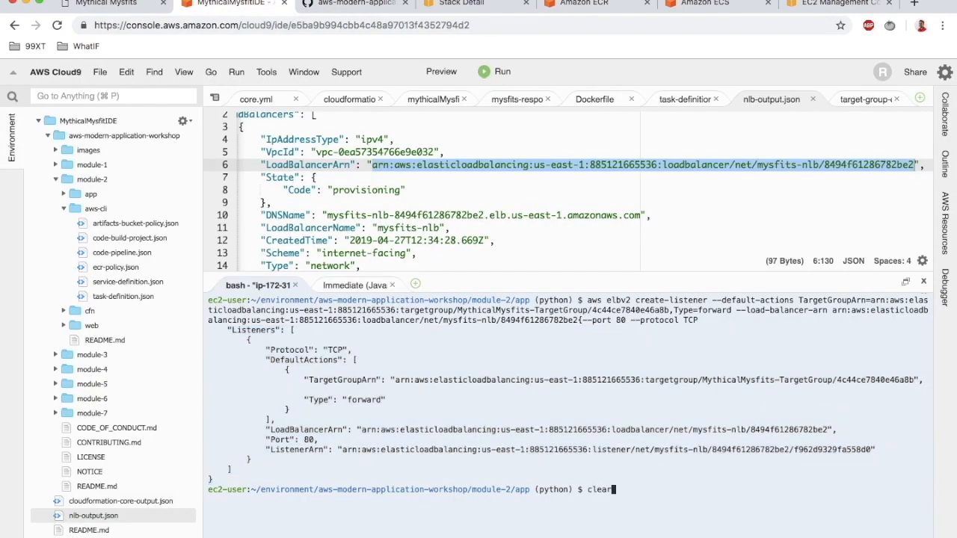
key(Return)
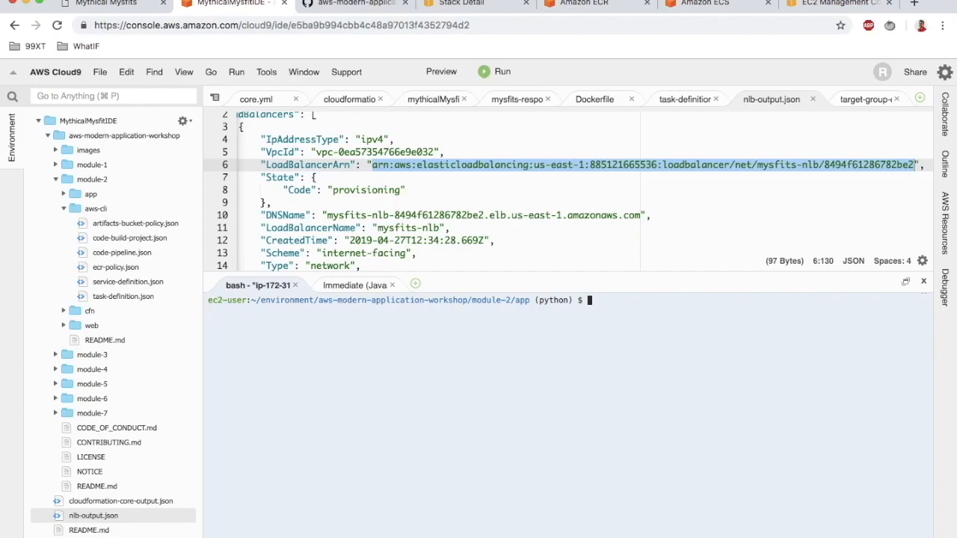
key(super+v)
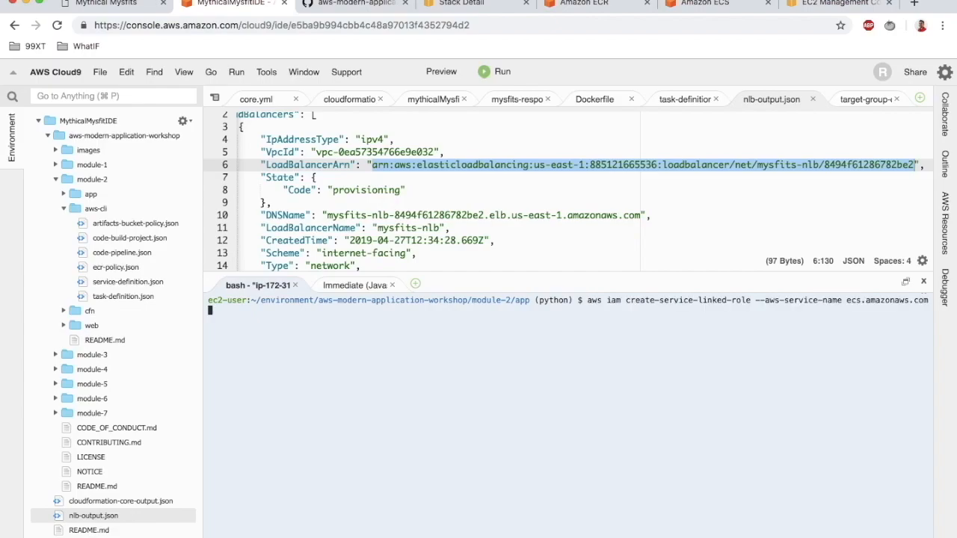
drag(382, 320, 182, 310)
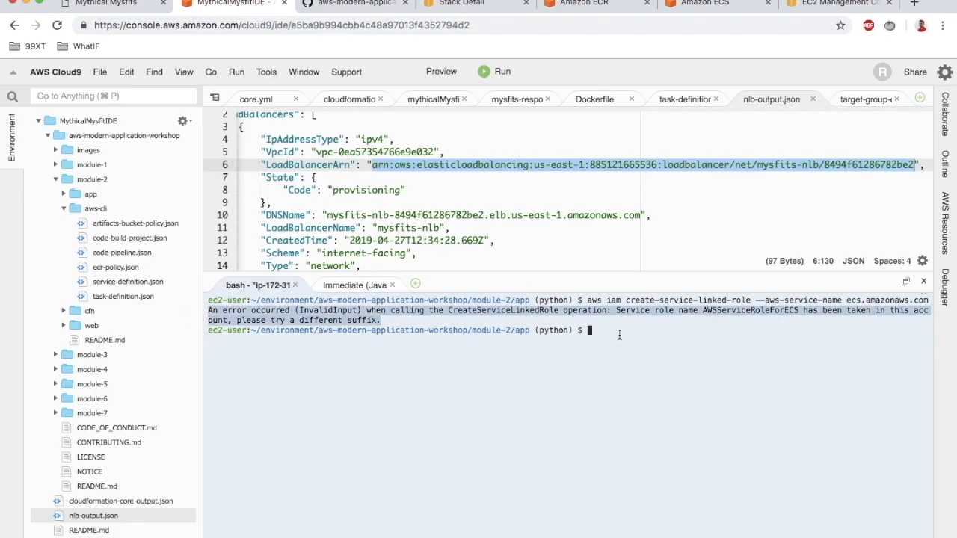
click(619, 334)
text(clear)
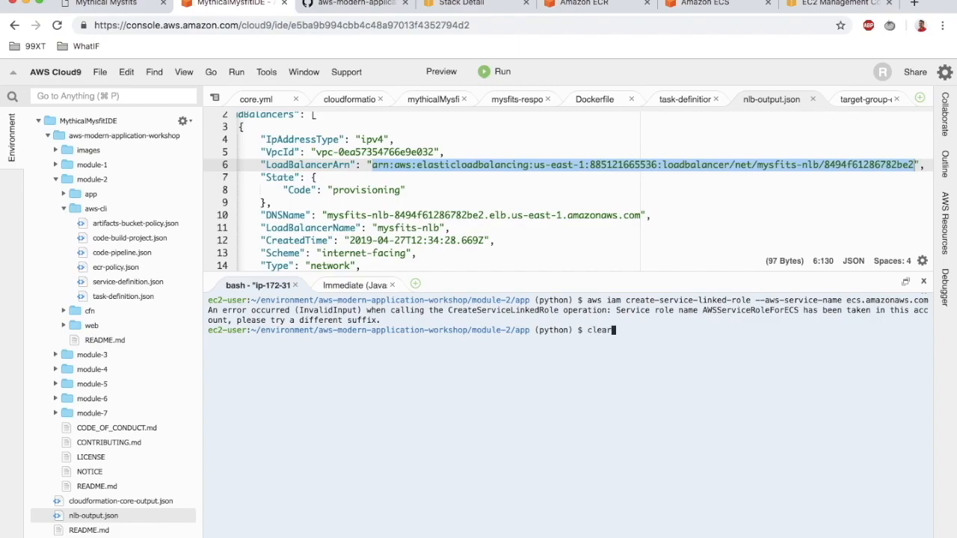
key(Return)
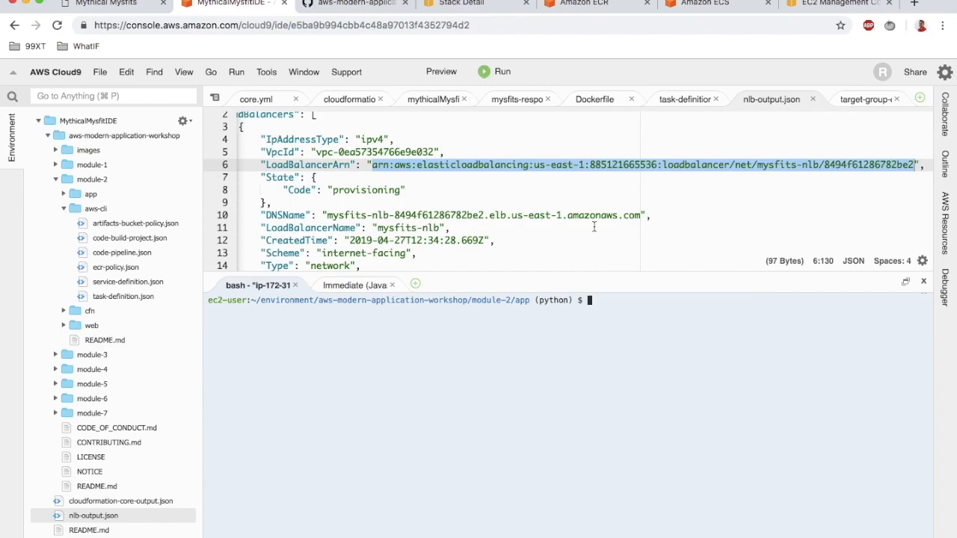
Check the guide's service creation command, open module-2/aws-cli/service-definition.json in Cloud9, and review its task definition and network configuration.
click(380, 4)
scroll(394, 270, down, 1)
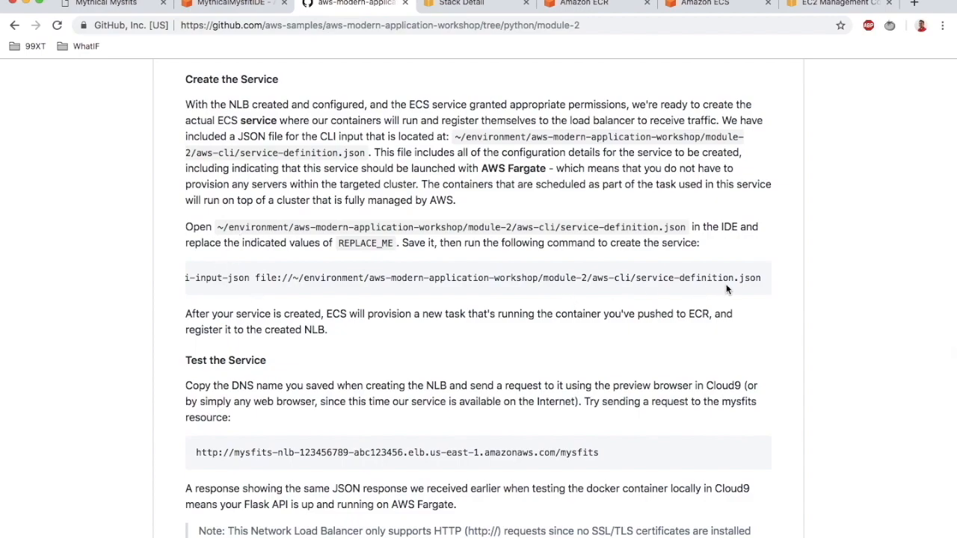
drag(639, 280, 735, 281)
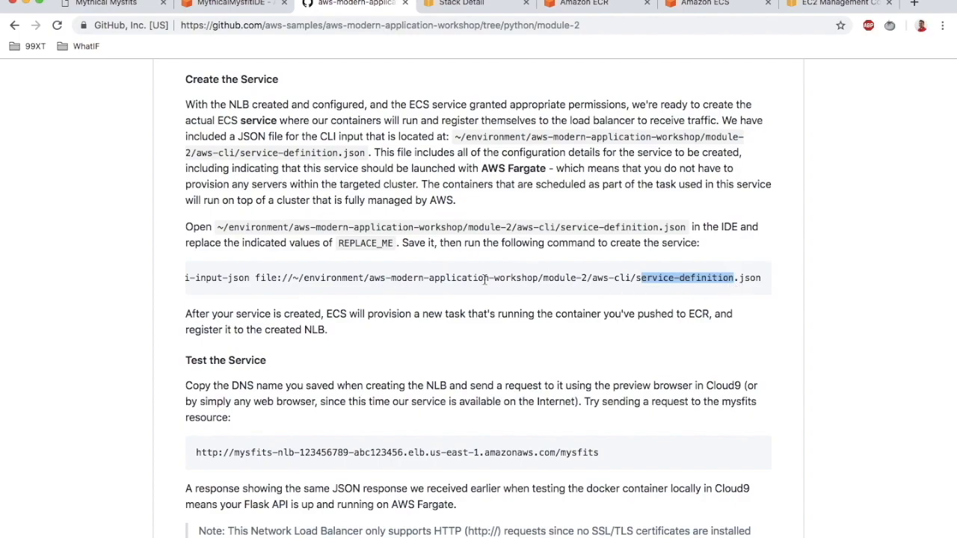
click(217, 5)
click(96, 211)
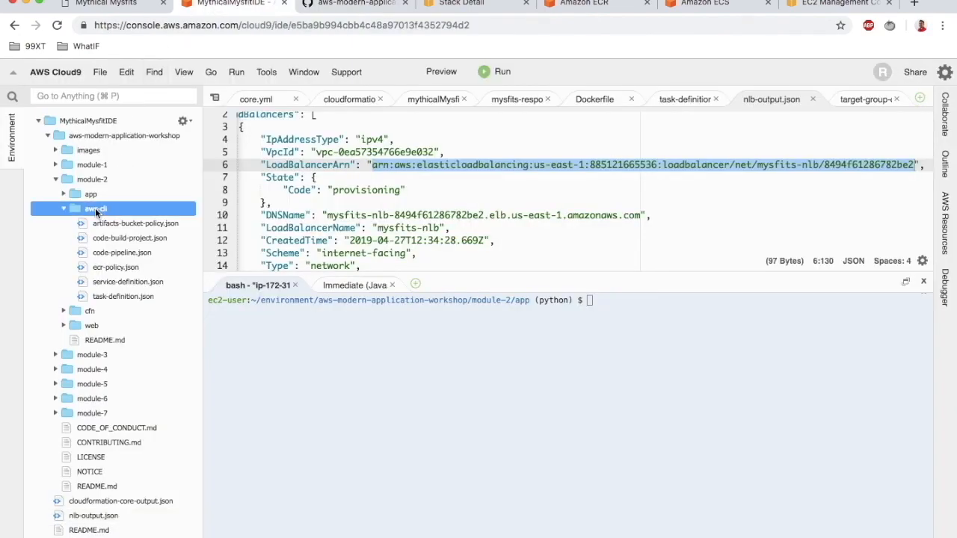
double_click(118, 285)
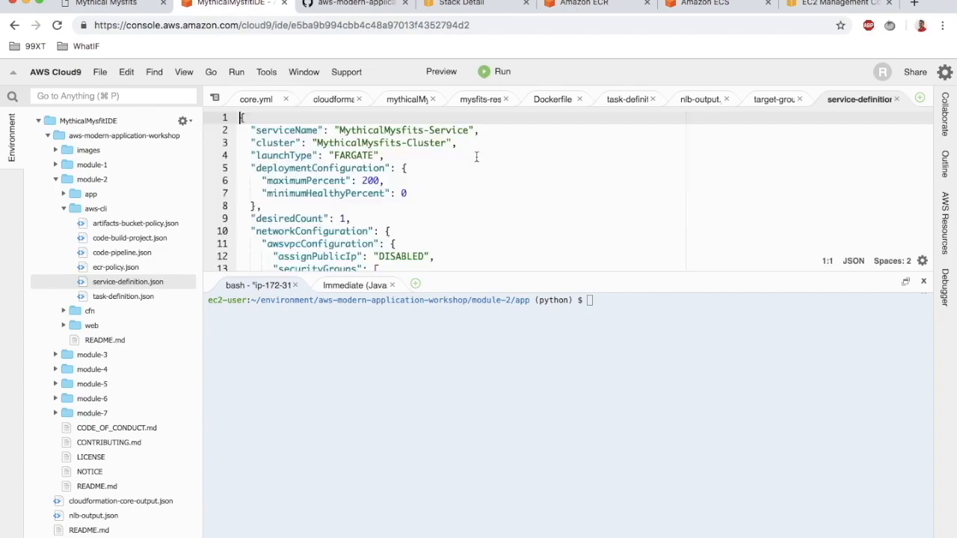
click(476, 156)
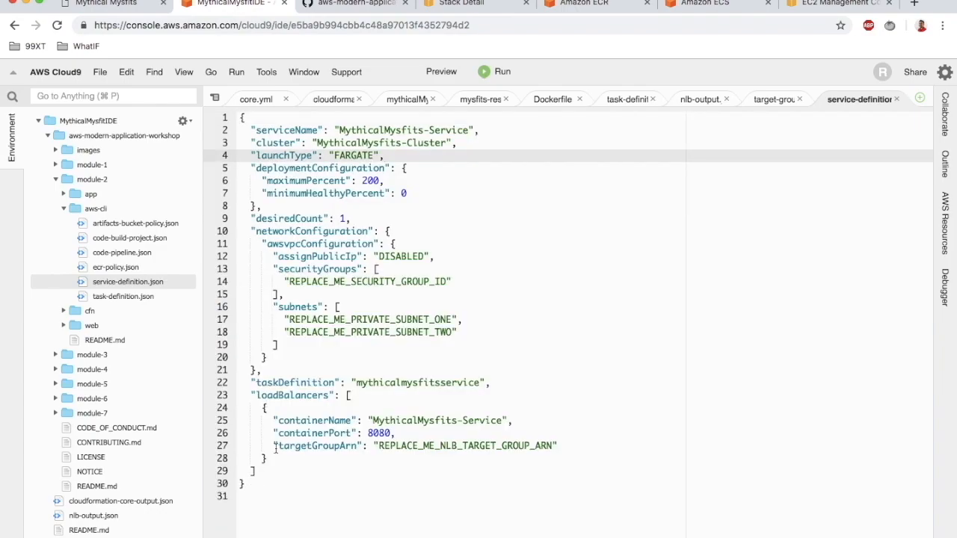
double_click(425, 384)
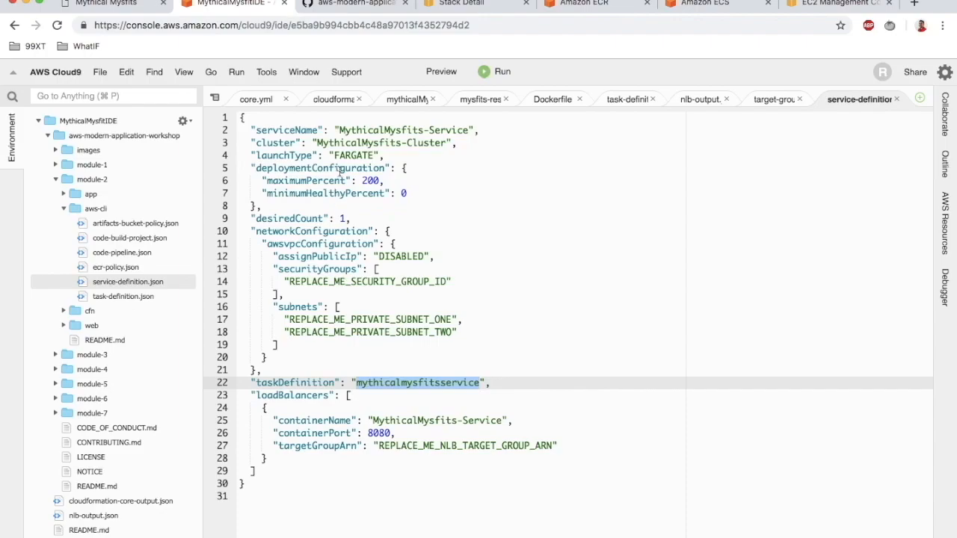
click(317, 270)
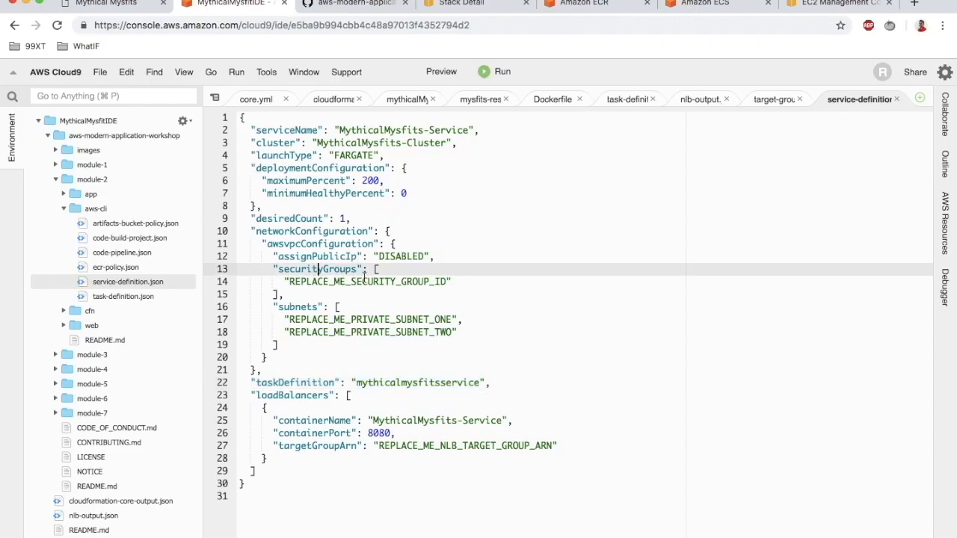
Replace REPLACE_ME_SECURITY_GROUP_ID in service-definition.json with the stack's FargateContainerSecurityGroup output, sg-04c89b44e2cc5f81c.
double_click(366, 281)
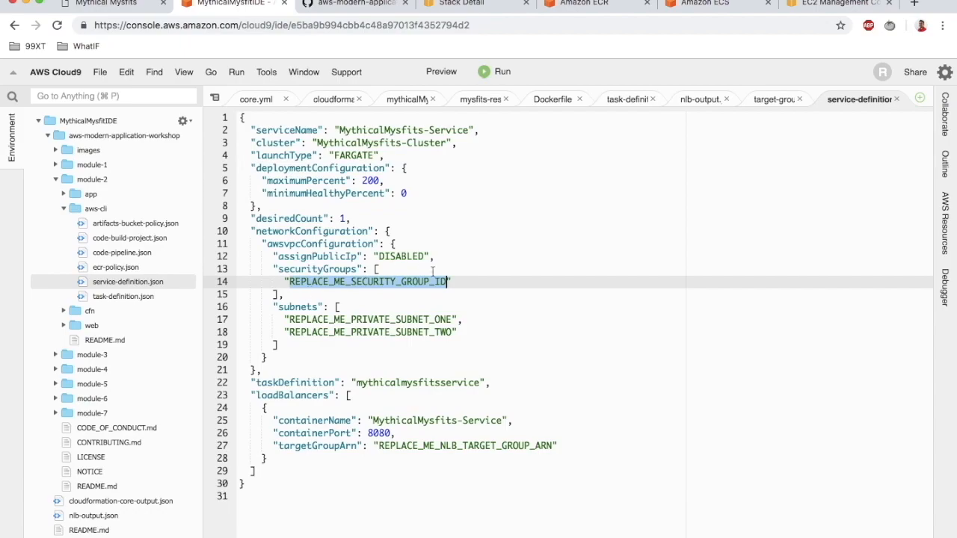
double_click(391, 283)
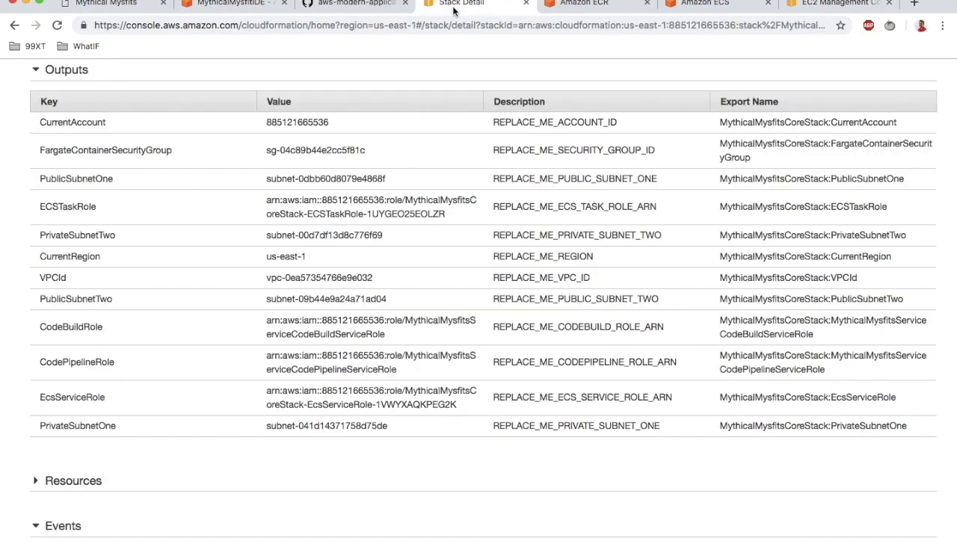
click(461, 4)
double_click(41, 150)
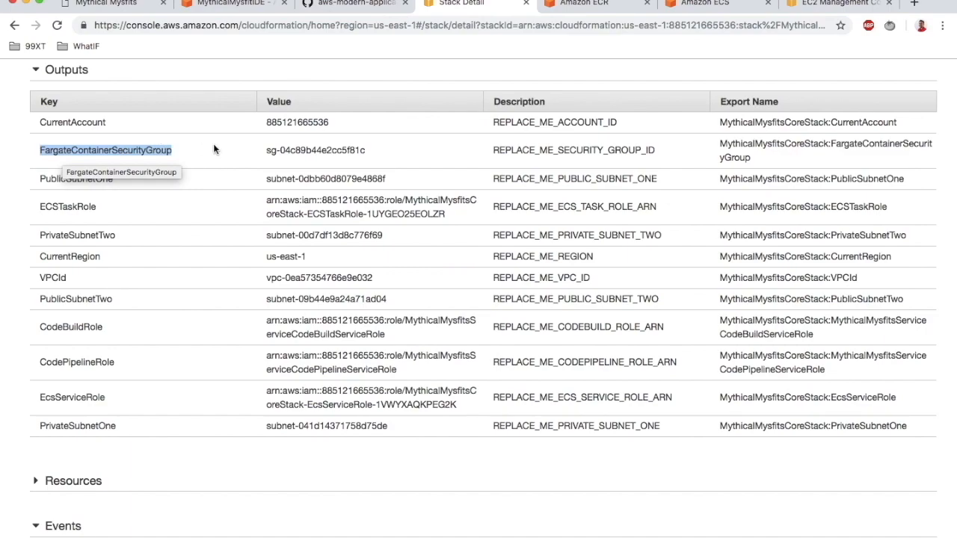
drag(266, 150, 365, 150)
key(super+c)
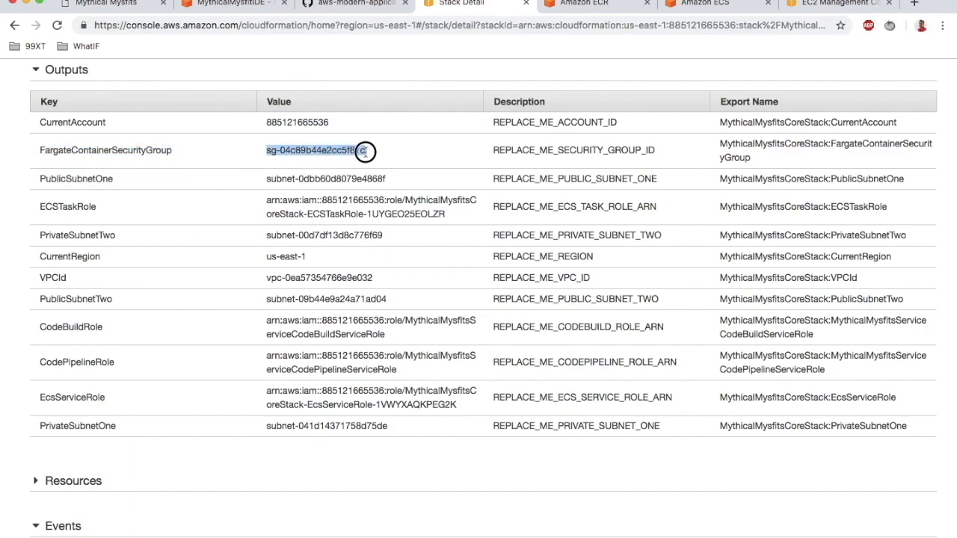
click(231, 3)
key(super+v)
Replace REPLACE_ME_PRIVATE_SUBNET_ONE in service-definition.json with the stack's PrivateSubnetOne output, subnet-041d14371758d75de.
drag(451, 320, 289, 322)
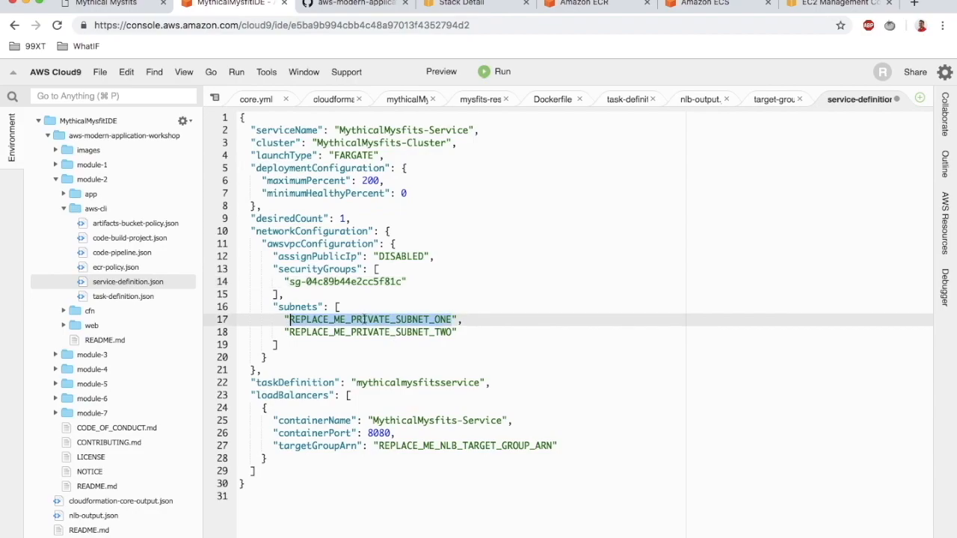
click(457, 6)
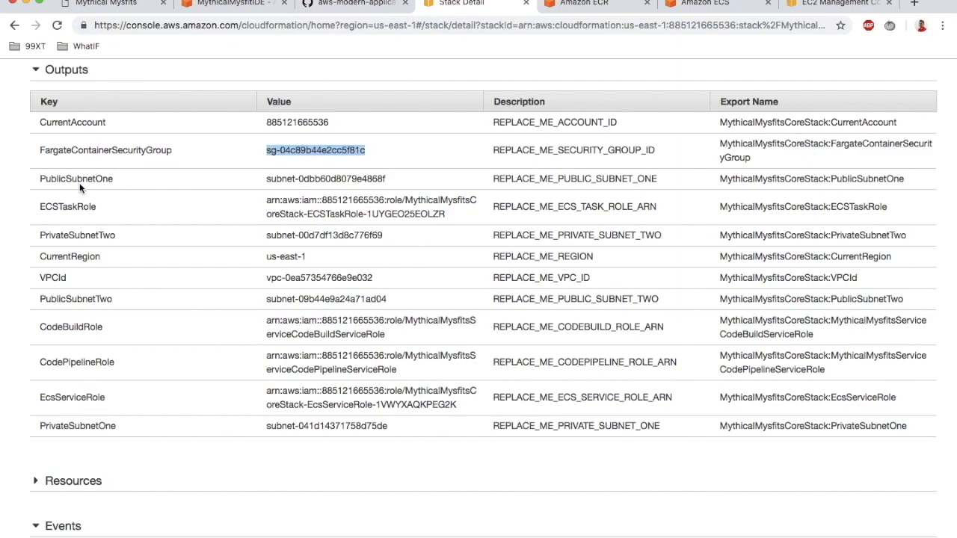
double_click(86, 234)
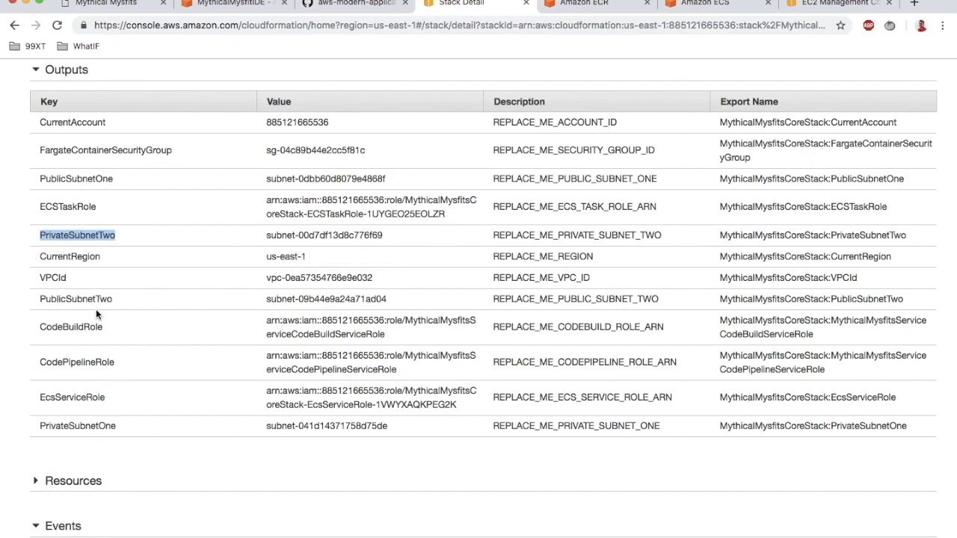
double_click(97, 428)
drag(267, 427, 309, 419)
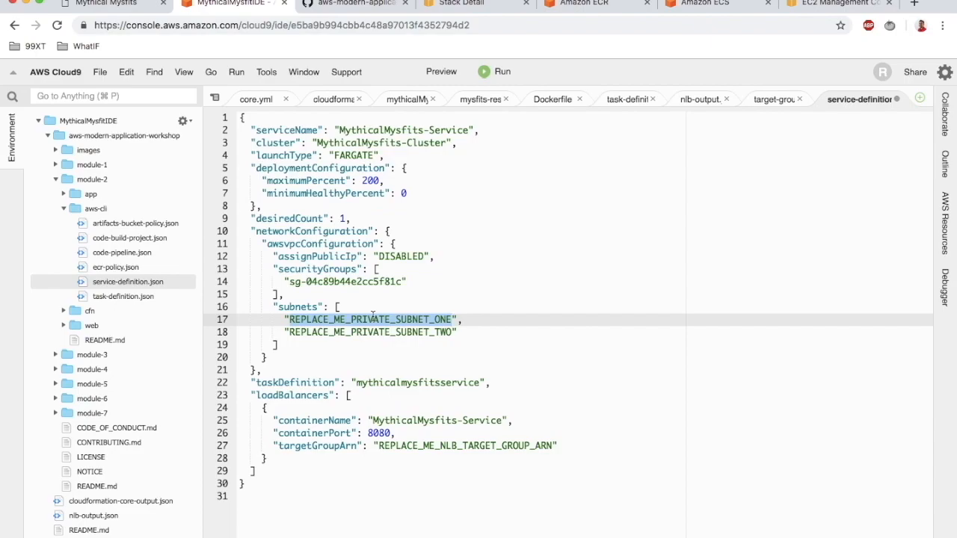
text(subnet-041d14371758d75de)
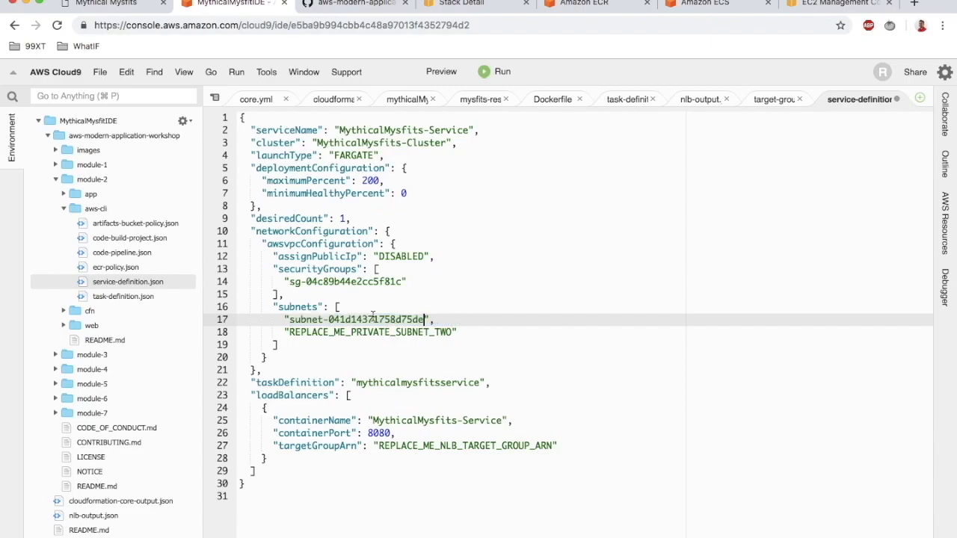
Replace REPLACE_ME_PRIVATE_SUBNET_TWO in service-definition.json with the stack's PrivateSubnetTwo output, subnet-00d7df13d8c776f69.
double_click(372, 332)
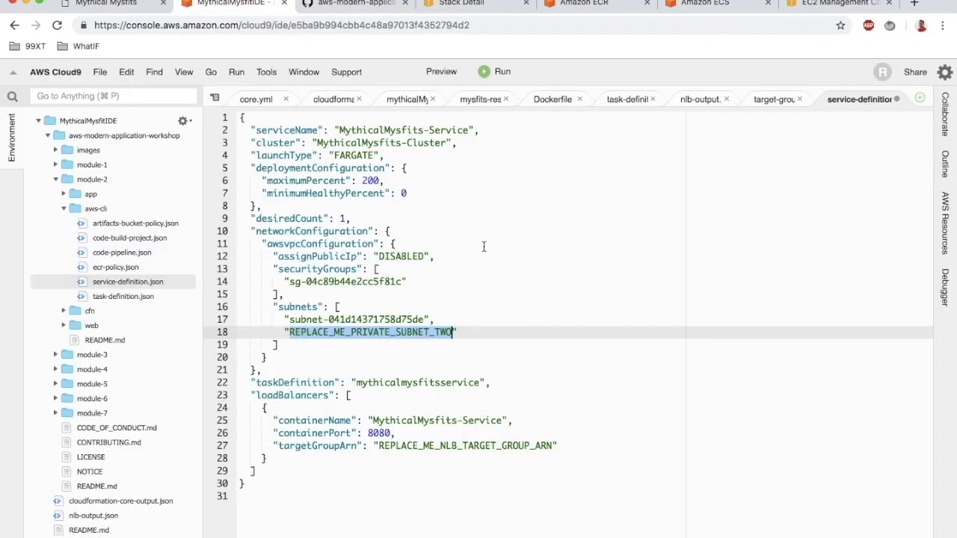
triple_click(415, 332)
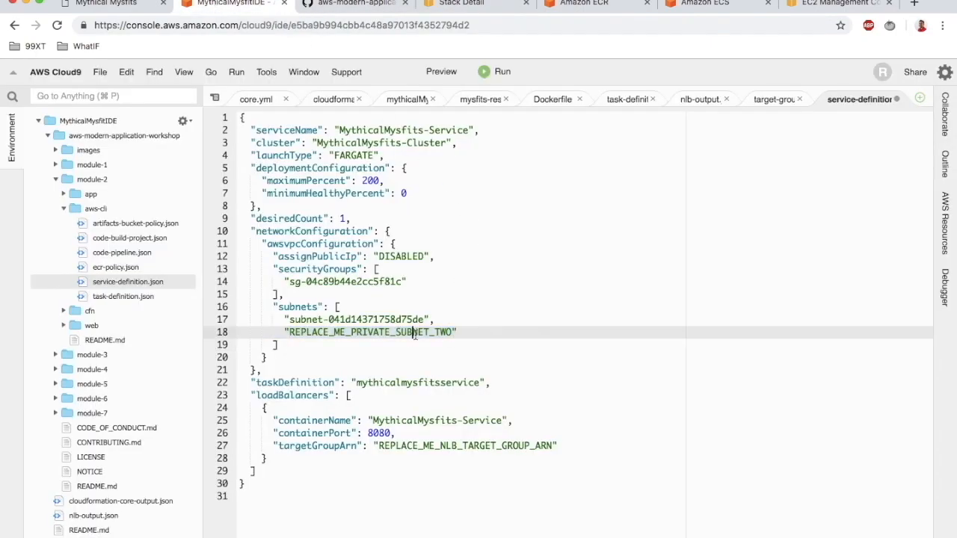
double_click(414, 334)
text(subnet-00d7df13d8c776f69)
Replace REPLACE_ME_NLB_TARGET_GROUP_ARN in service-definition.json with the TargetGroupArn value from the target group output file, and save the service definition.
scroll(387, 251, down, 4)
click(350, 249)
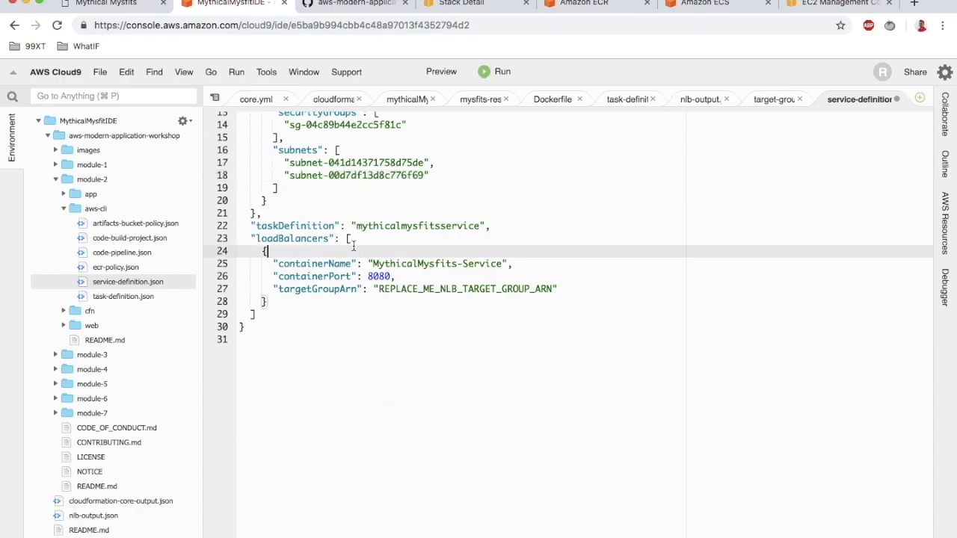
click(355, 240)
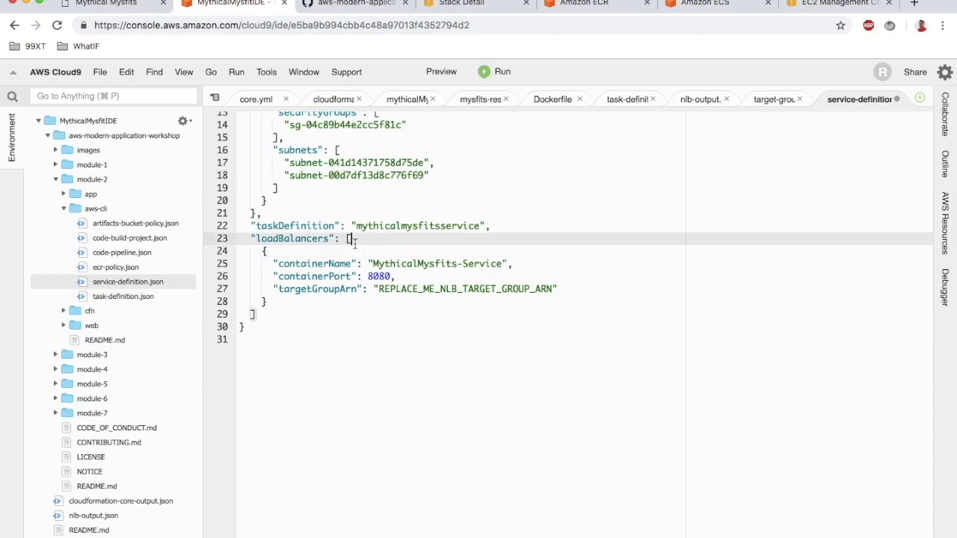
double_click(427, 290)
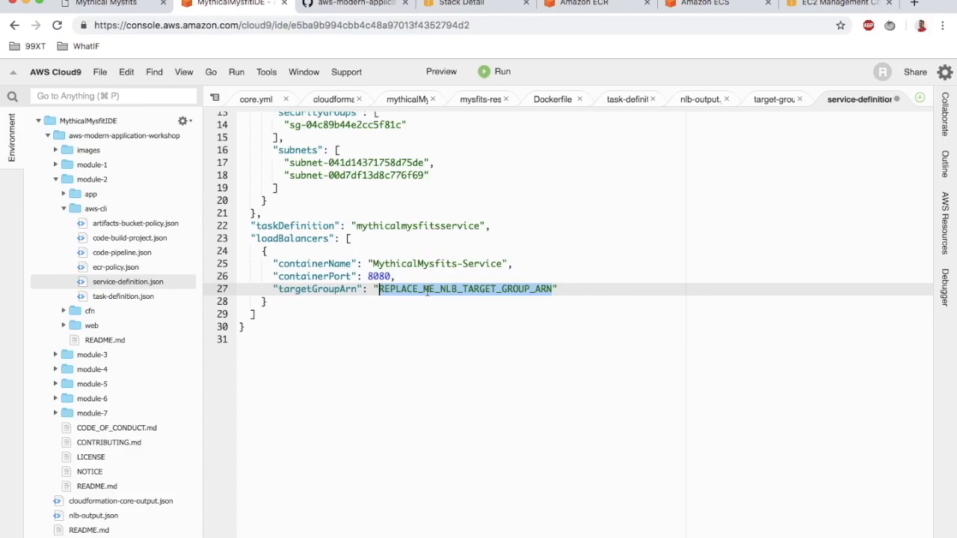
click(765, 102)
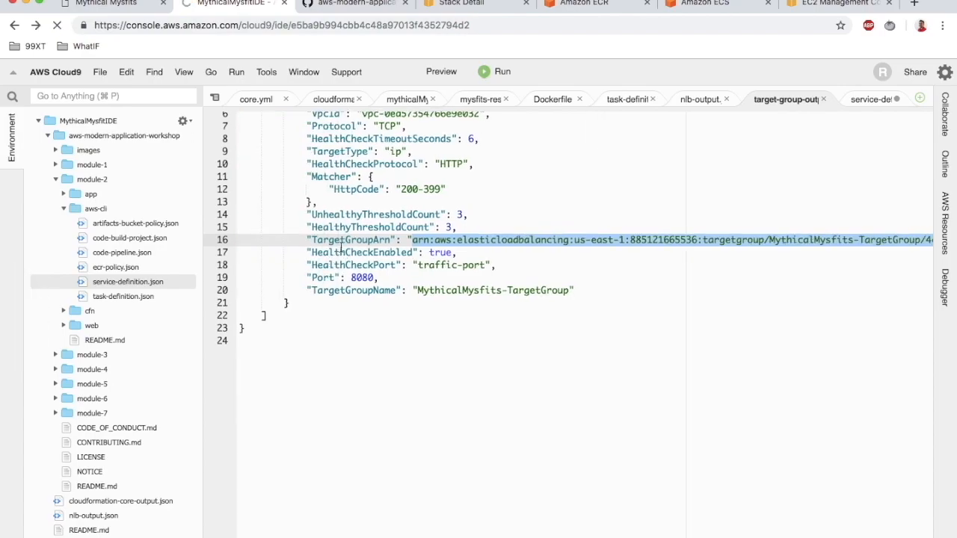
scroll(523, 224, up, 2)
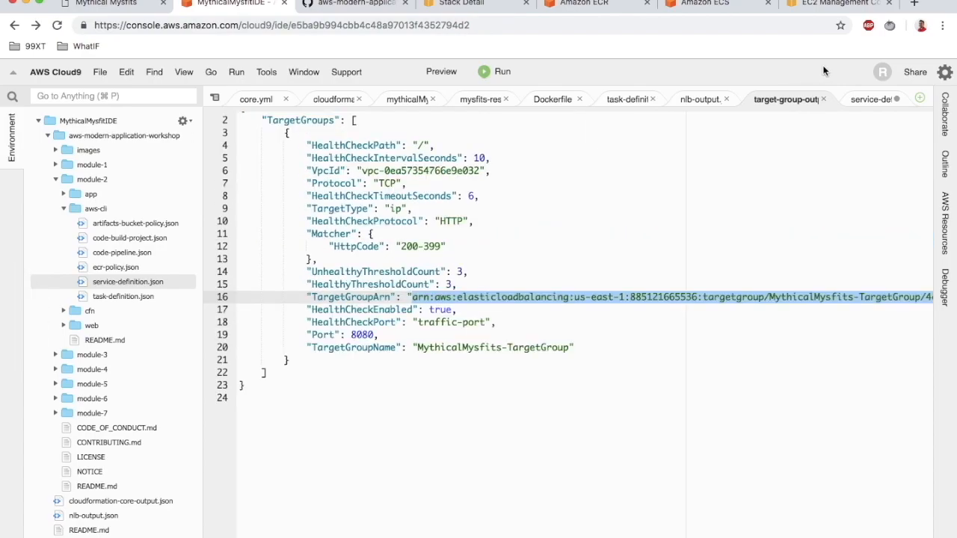
click(871, 99)
double_click(428, 313)
key(super+v)
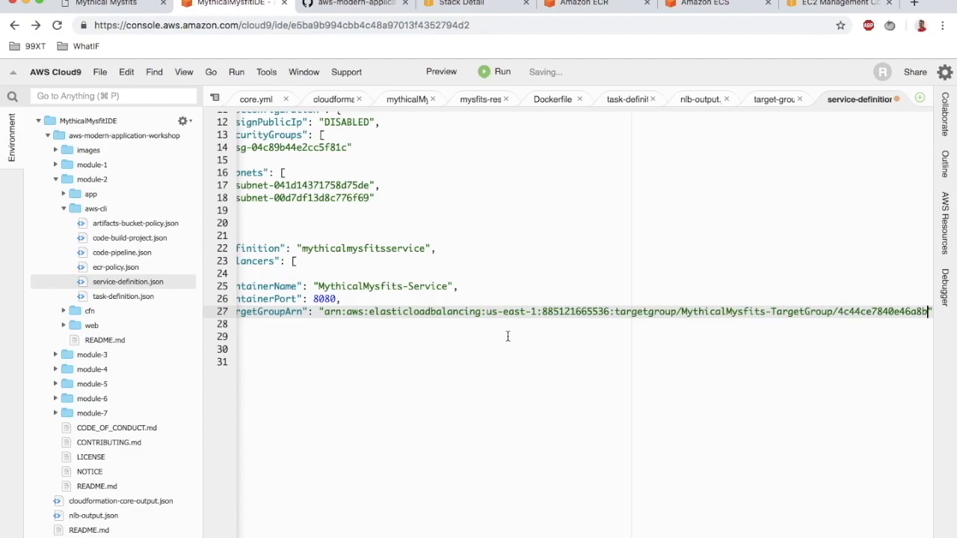
scroll(507, 336, up, 3)
scroll(508, 336, left, 1)
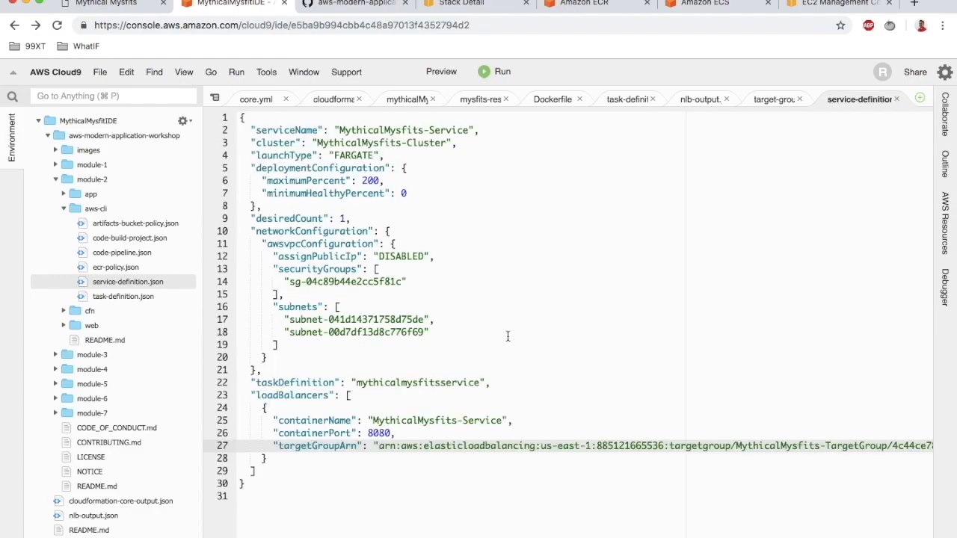
Create the ECS service by running the workshop's aws ecs create-service command with module-2/aws-cli/service-definition.json as input in the Cloud9 terminal.
click(356, 4)
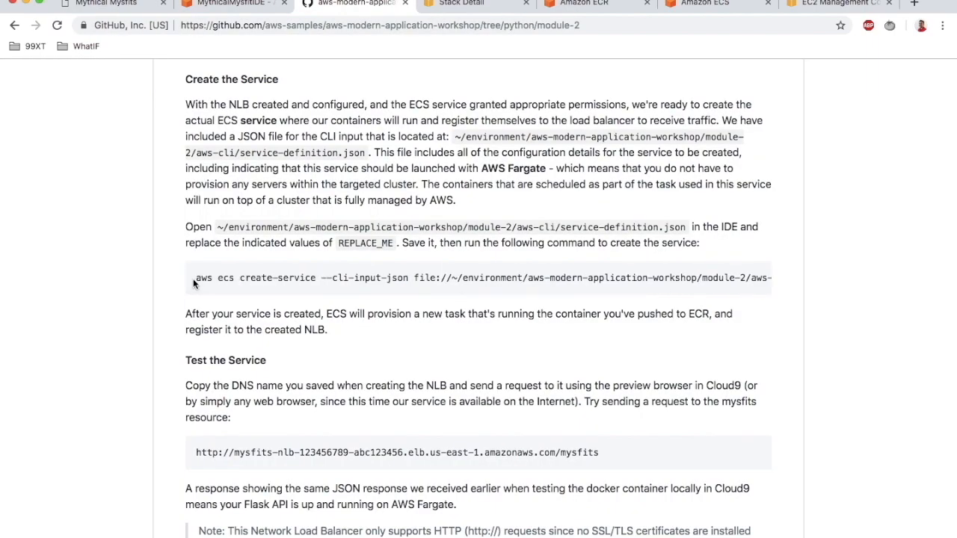
drag(193, 278, 762, 278)
key(super+c)
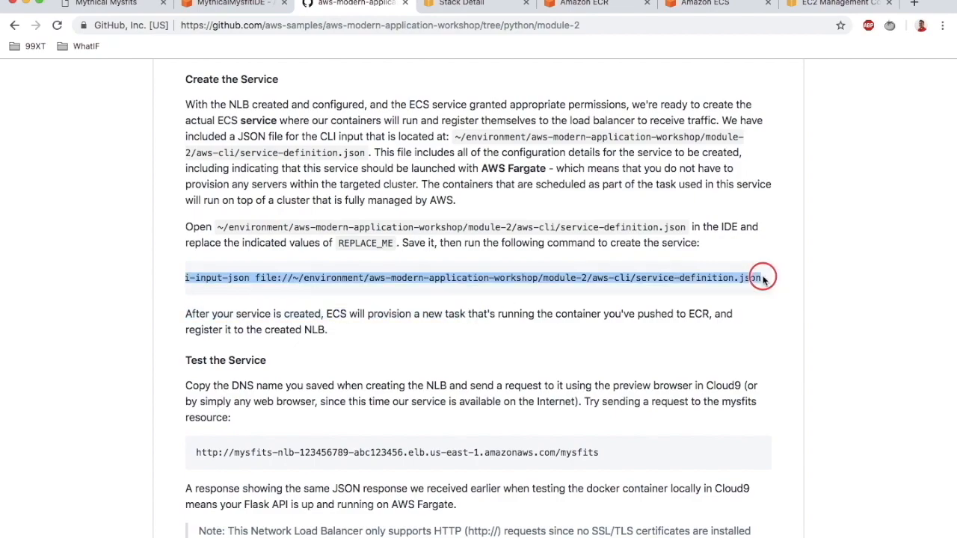
click(233, 4)
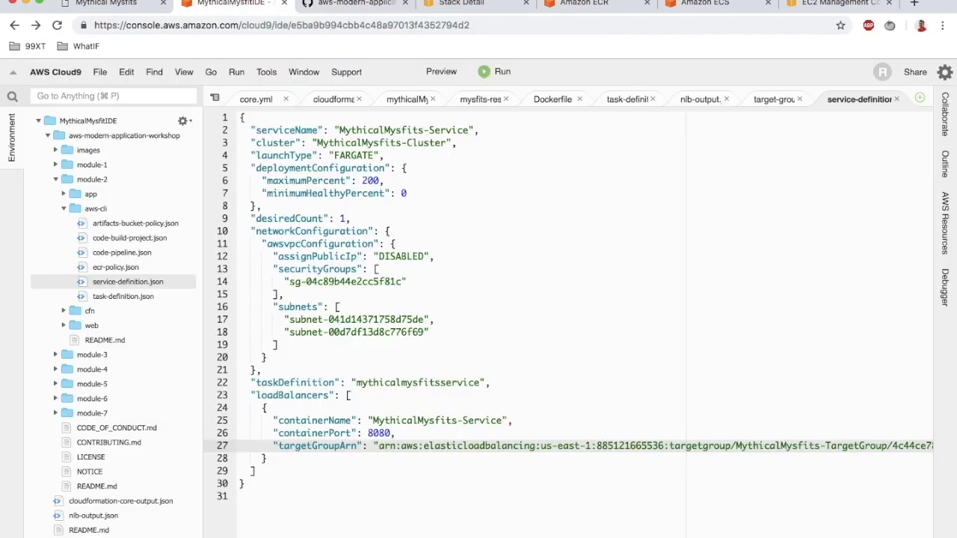
key(alt+t)
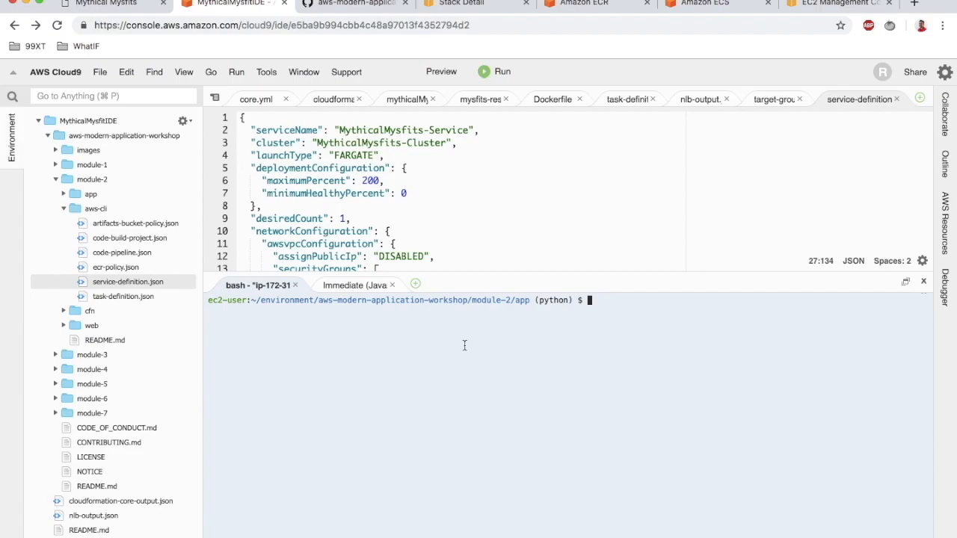
key(super+v)
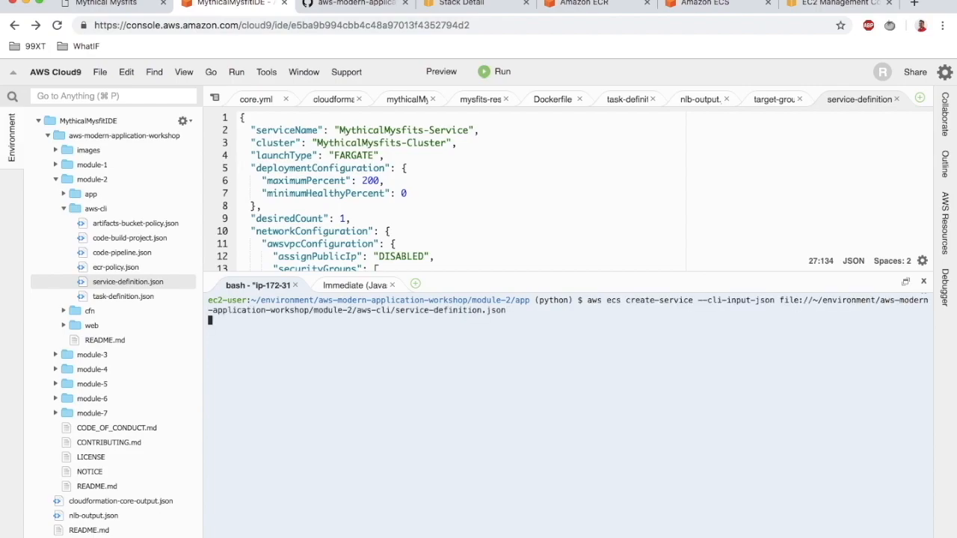
key(Return)
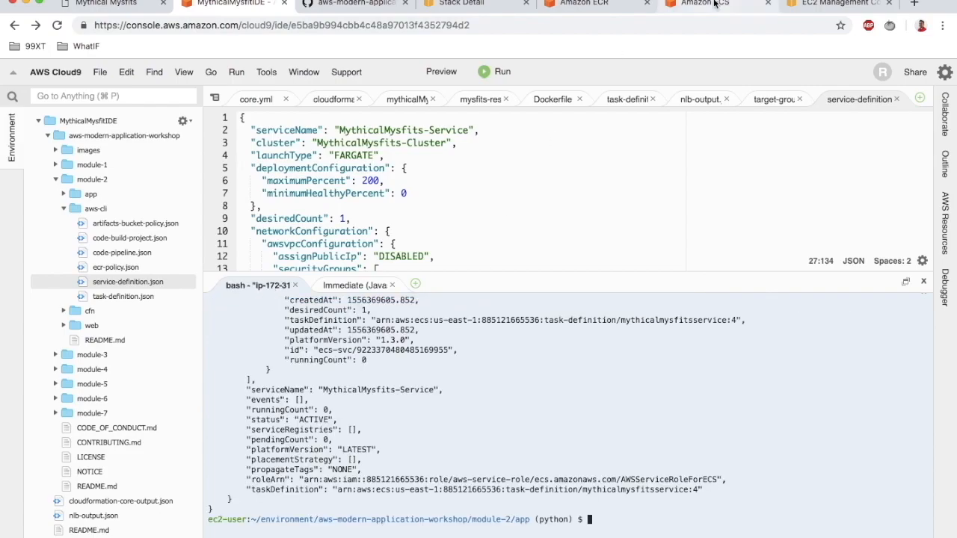
Check the Fargate service and task counts of MythicalMysfits-Cluster in the ECS cluster overview.
click(707, 3)
click(245, 355)
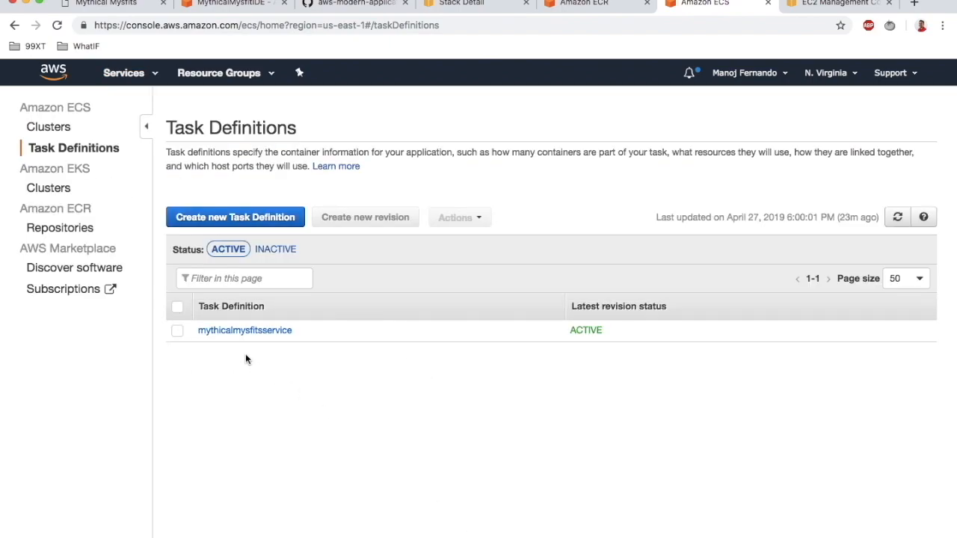
click(60, 133)
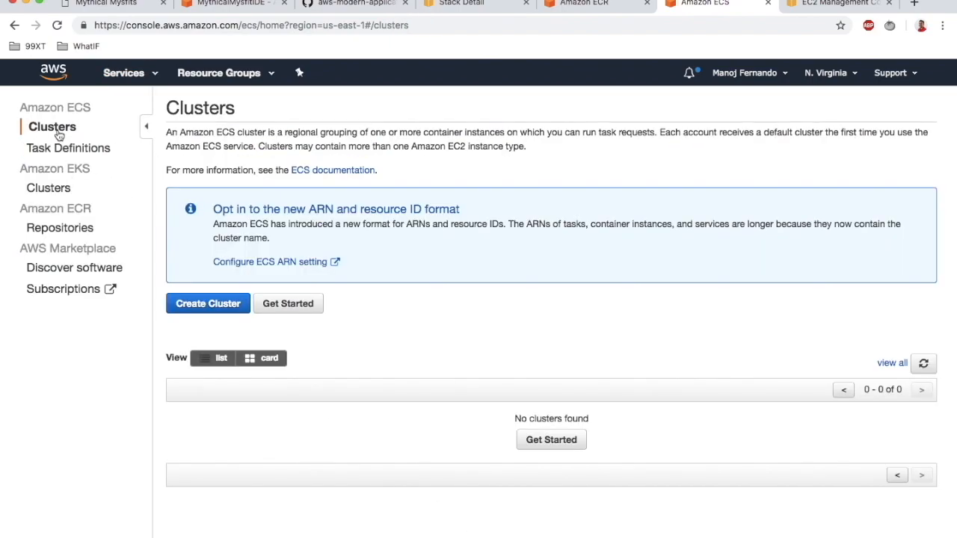
scroll(271, 375, down, 3)
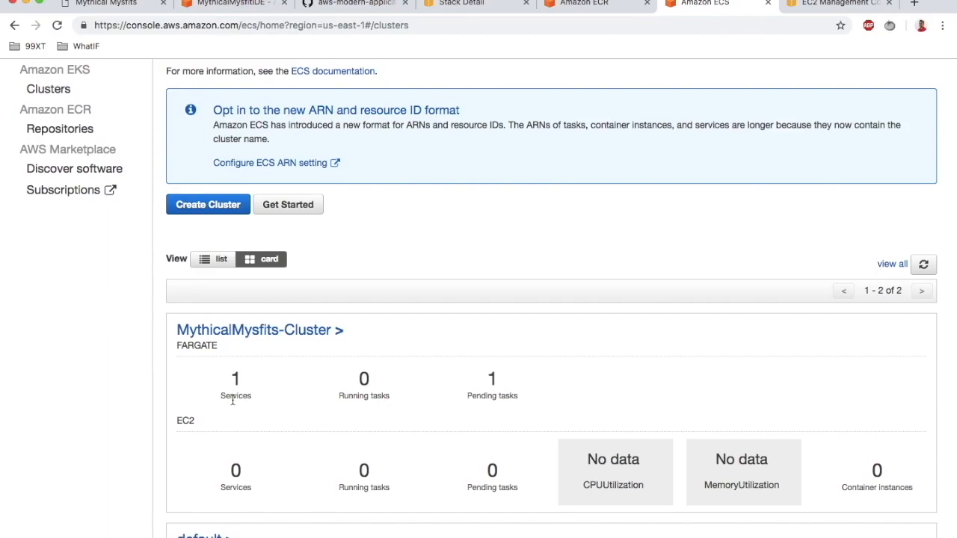
drag(220, 395, 257, 393)
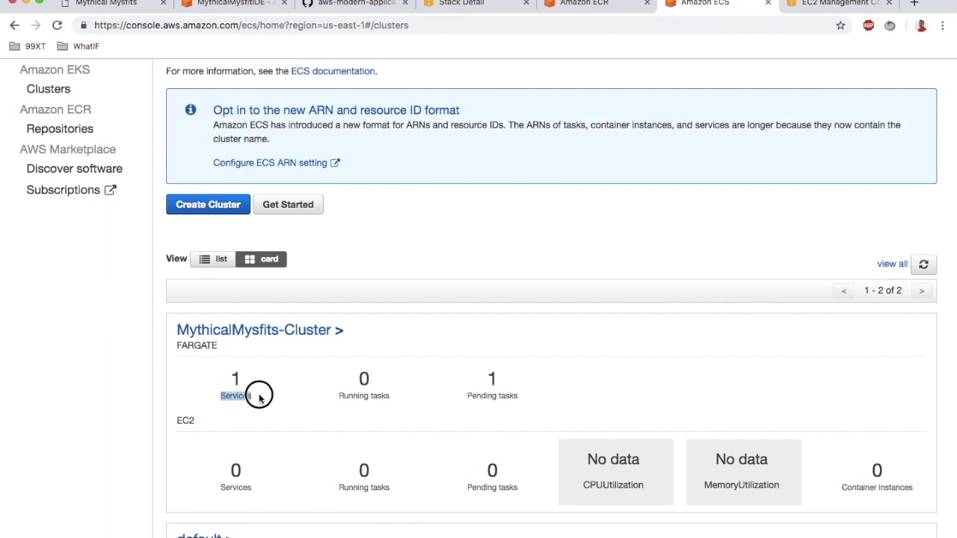
Open MythicalMysfits-Service inside MythicalMysfits-Cluster and examine its desired, pending and running counts and its task list.
click(234, 335)
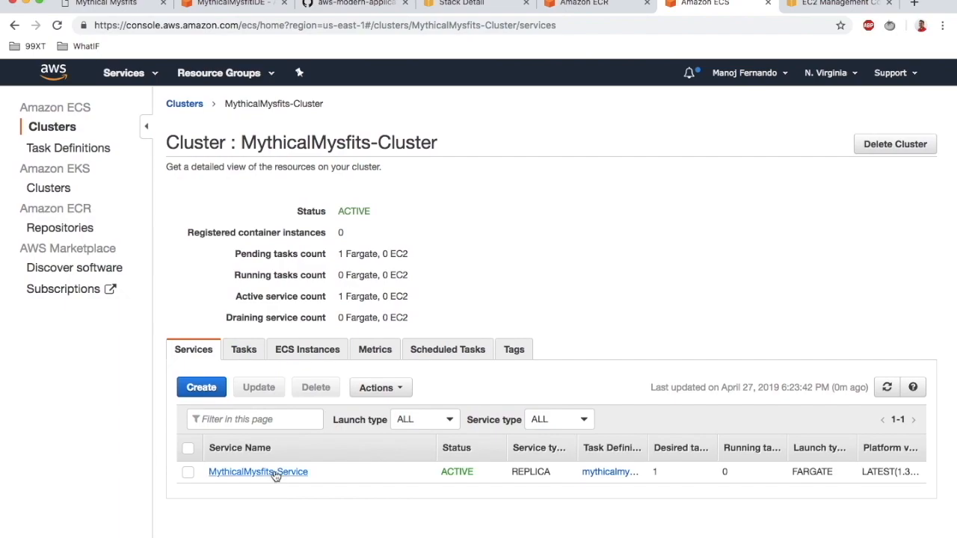
click(273, 473)
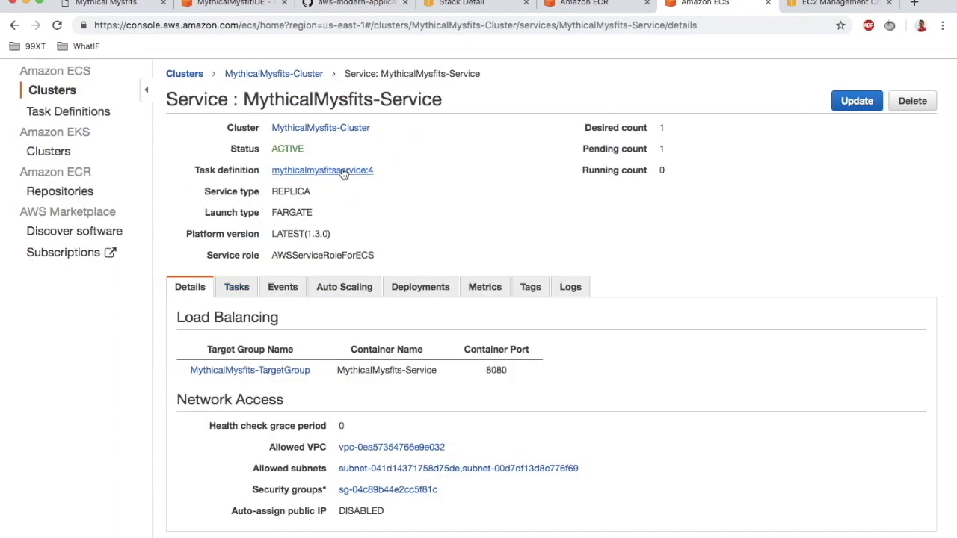
drag(667, 133, 572, 128)
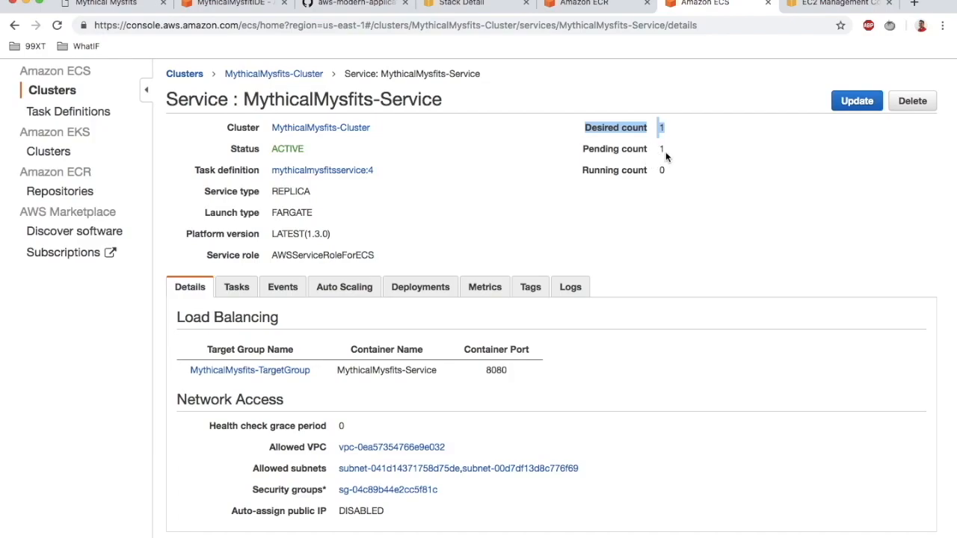
click(240, 287)
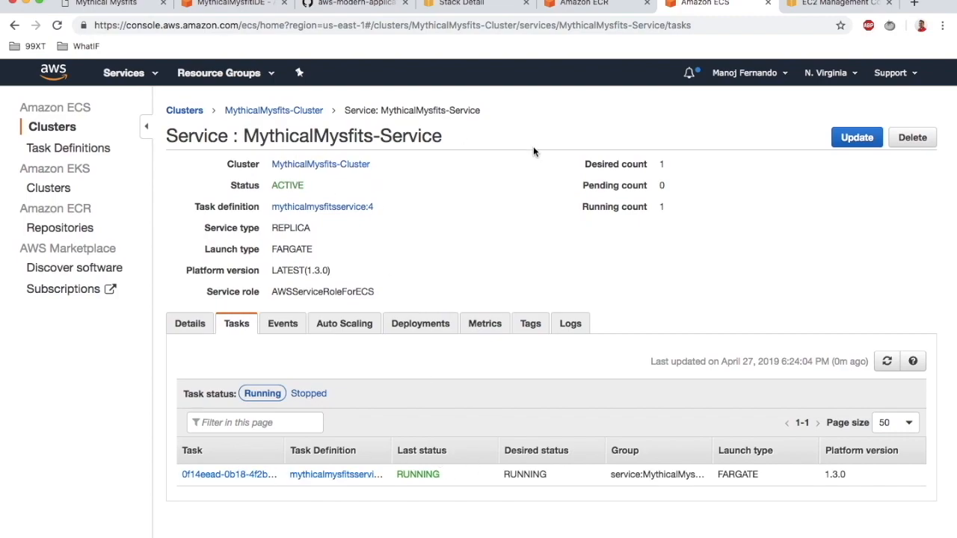
drag(584, 169, 667, 169)
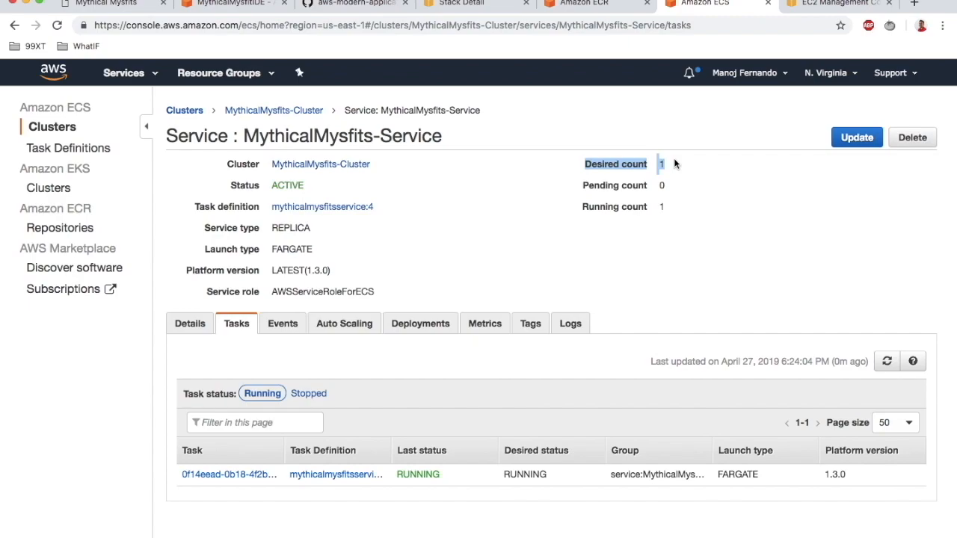
Following the workshop's Test the Service section, copy the load balancer's DNSName value from nlb-output.json.
click(355, 4)
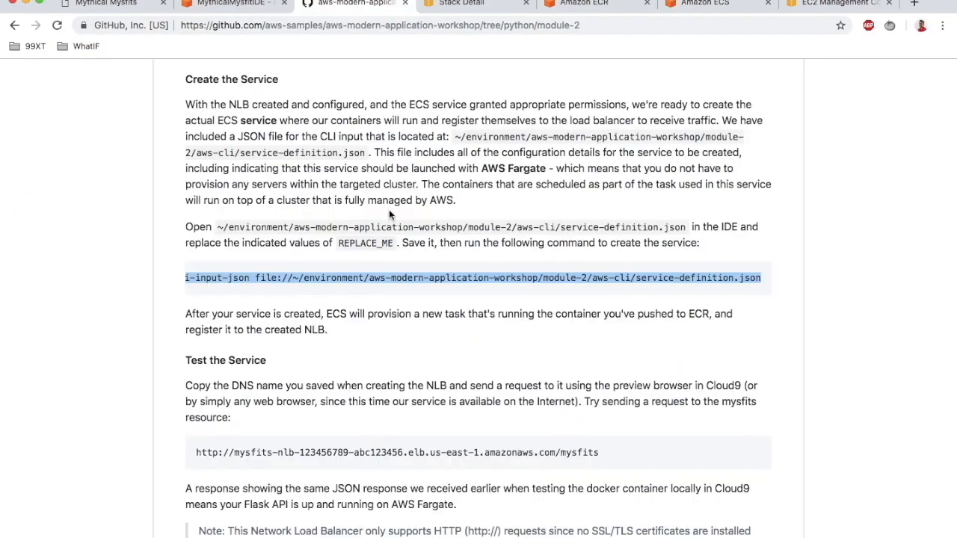
scroll(389, 214, down, 5)
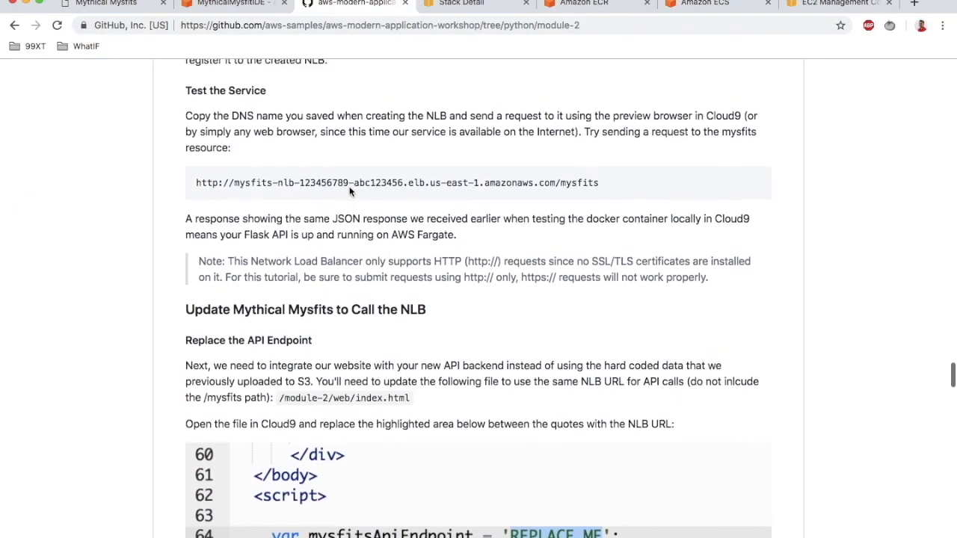
scroll(291, 113, down, 1)
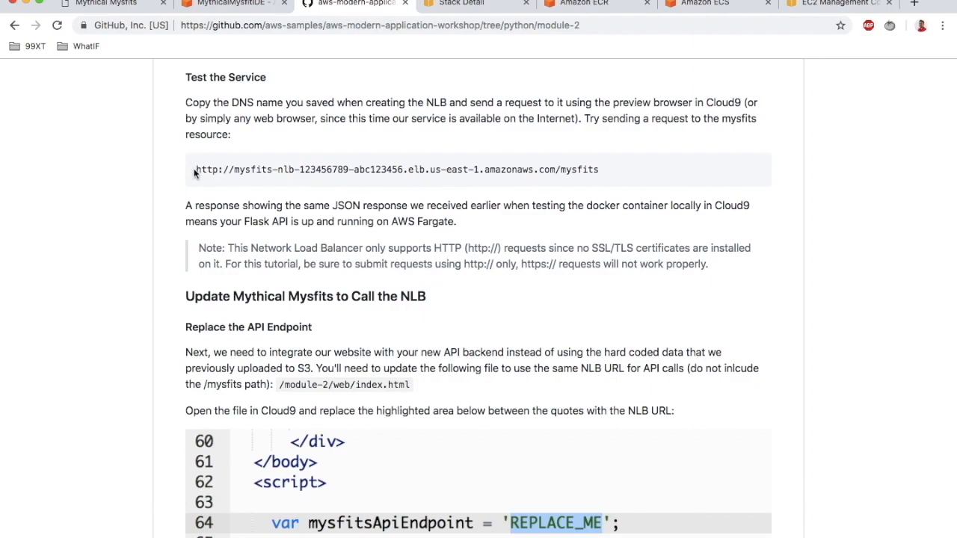
drag(196, 169, 608, 176)
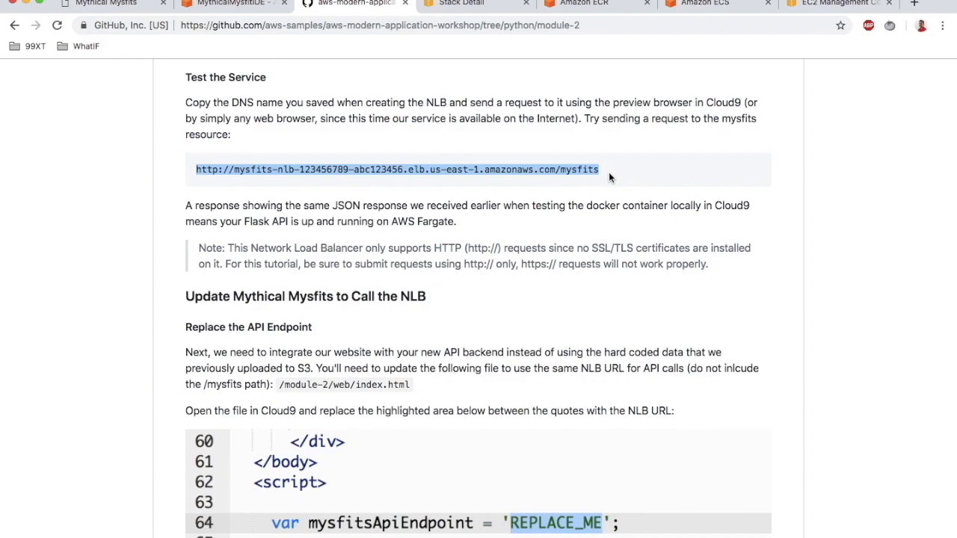
click(382, 178)
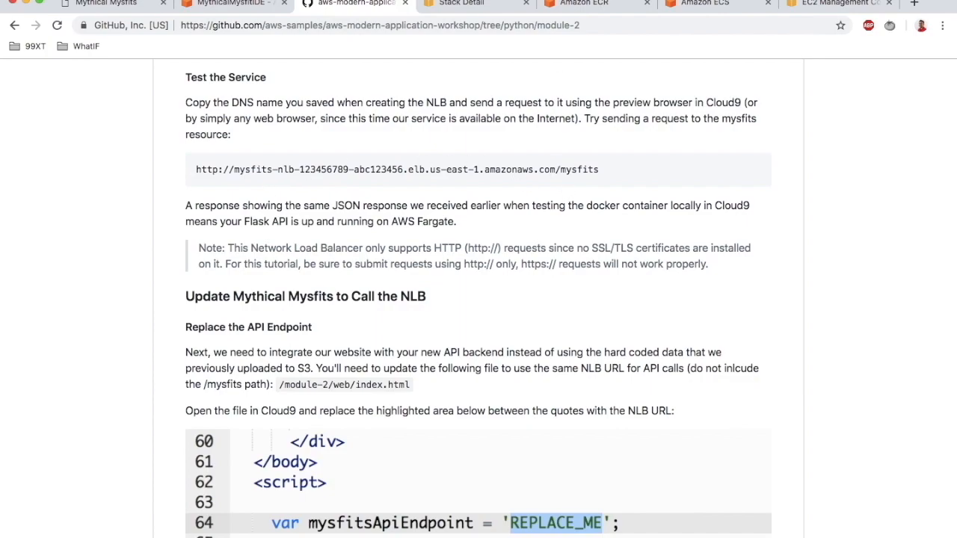
click(232, 7)
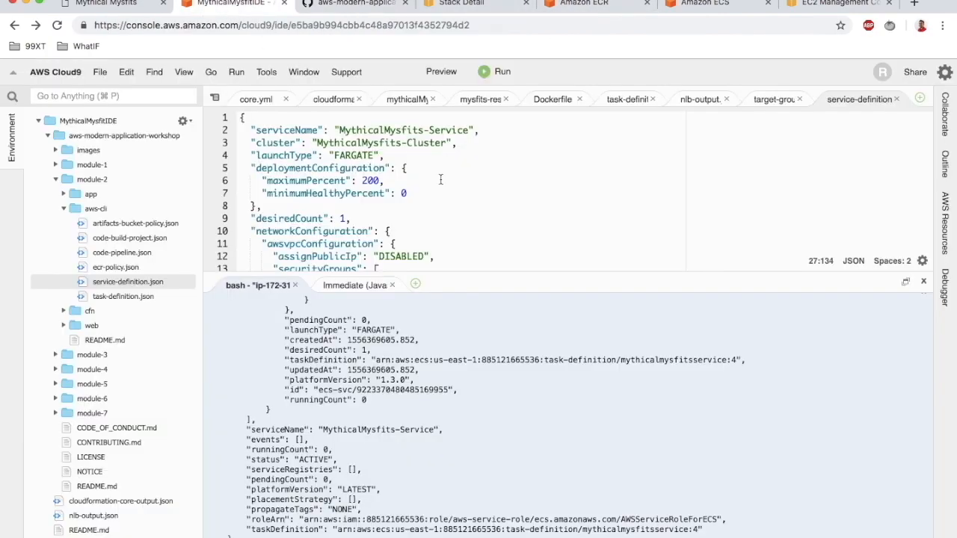
key(ctrl+Escape)
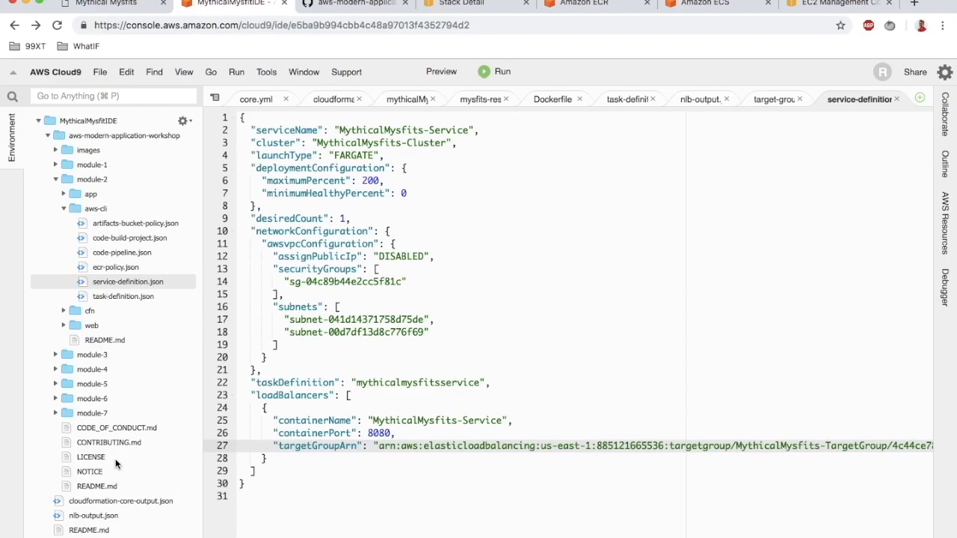
double_click(101, 516)
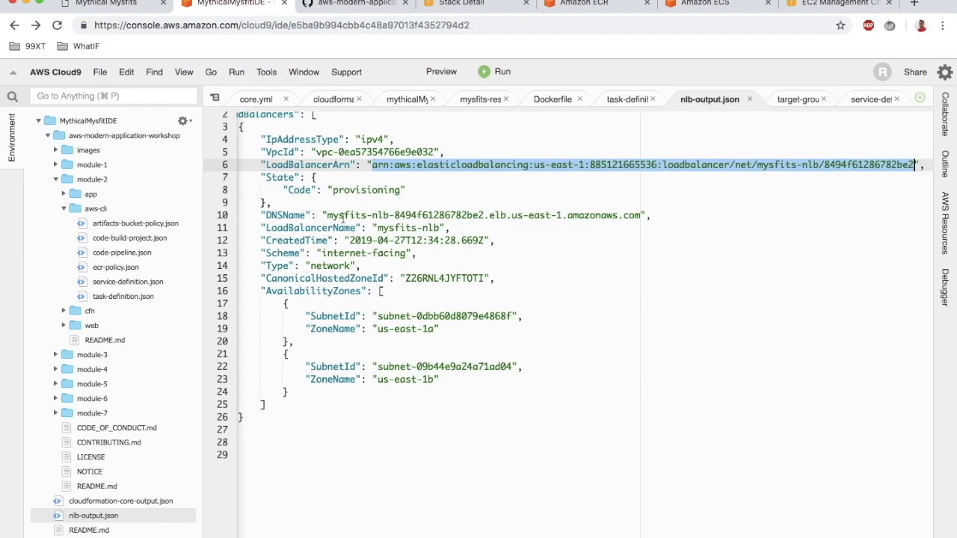
double_click(285, 216)
drag(328, 215, 641, 215)
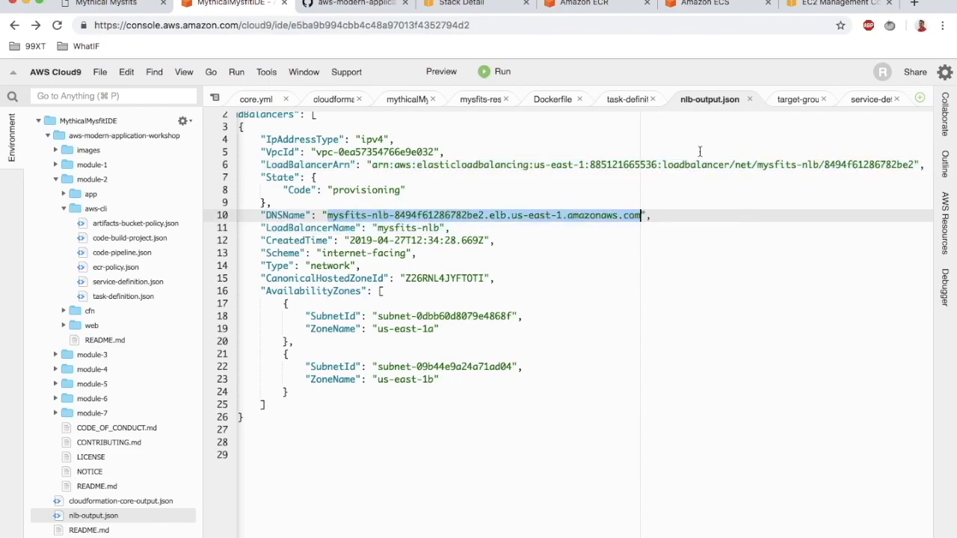
key(super+c)
click(913, 4)
key(super+v)
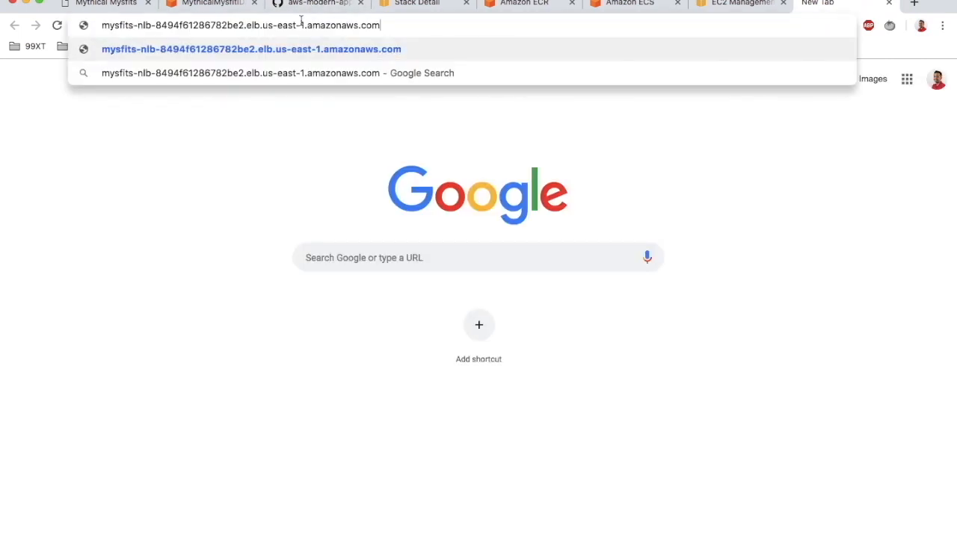
text(/mysfits-nlb-8494f61286782be2.elb.us-east-1.amazonaws.com/mysfit)
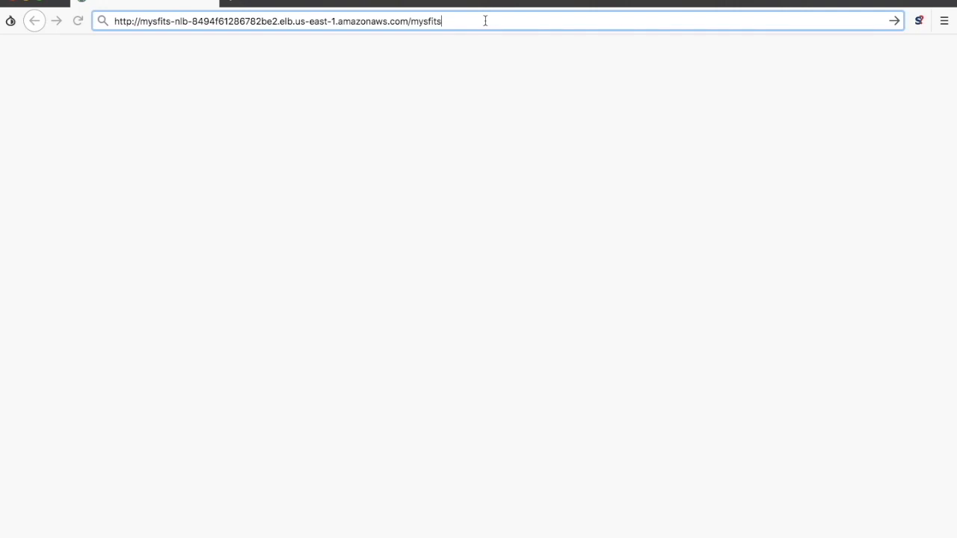
text(s)
key(Return)
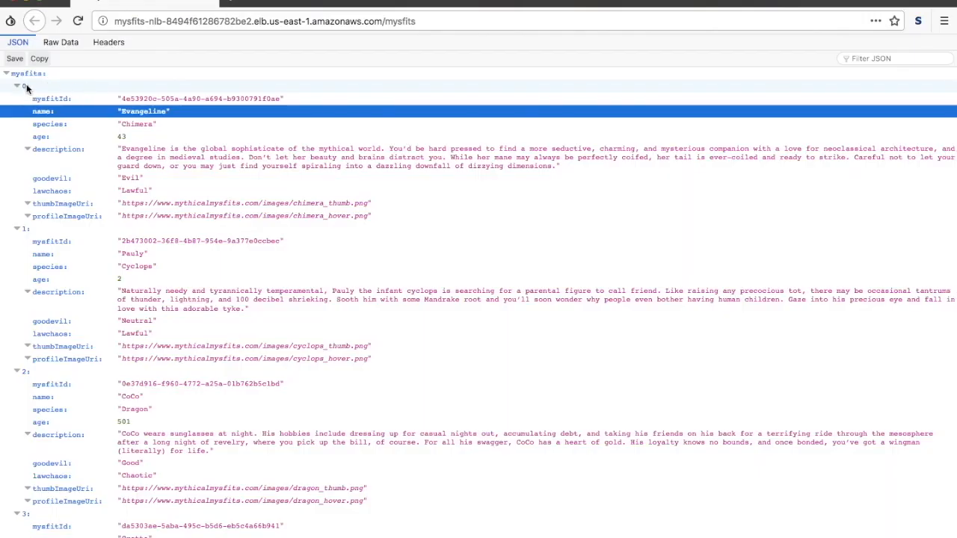
Examine the JSON response by collapsing and expanding the mysfits array and its first entry and looking through the records.
click(7, 73)
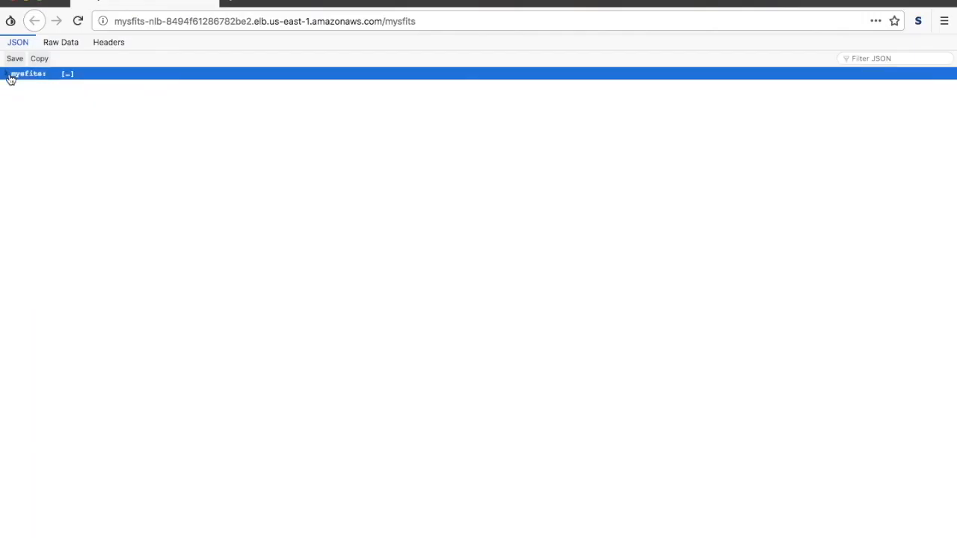
click(9, 75)
click(18, 87)
click(18, 87)
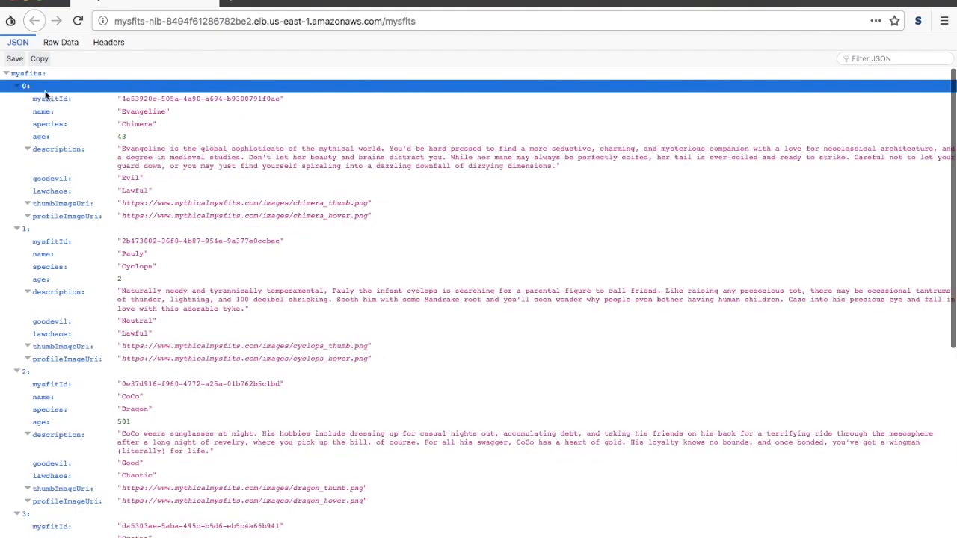
scroll(100, 341, down, 5)
scroll(99, 340, up, 5)
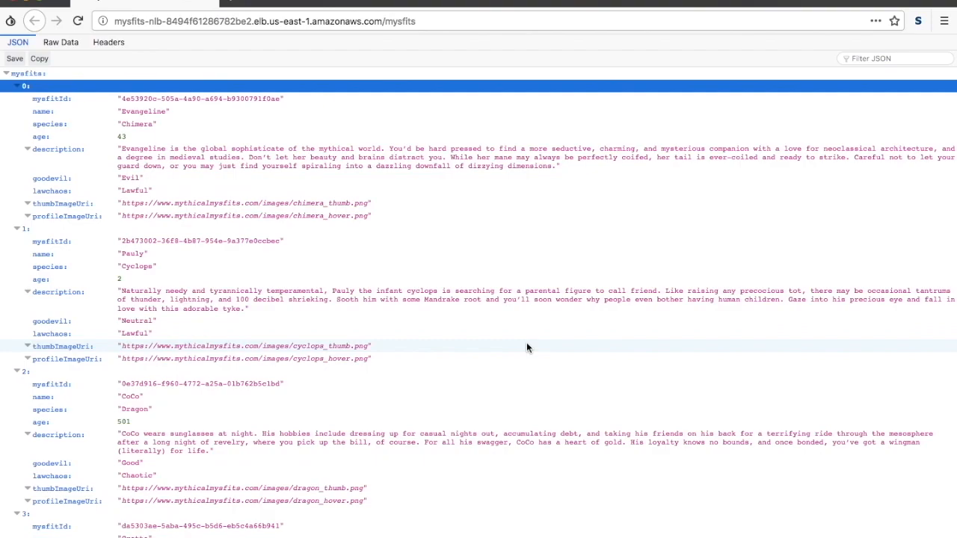
Following the workshop's Replace the API Endpoint section, open module-2/web/index.html in the Cloud9 IDE.
key(super+Tab)
drag(317, 115, 188, 113)
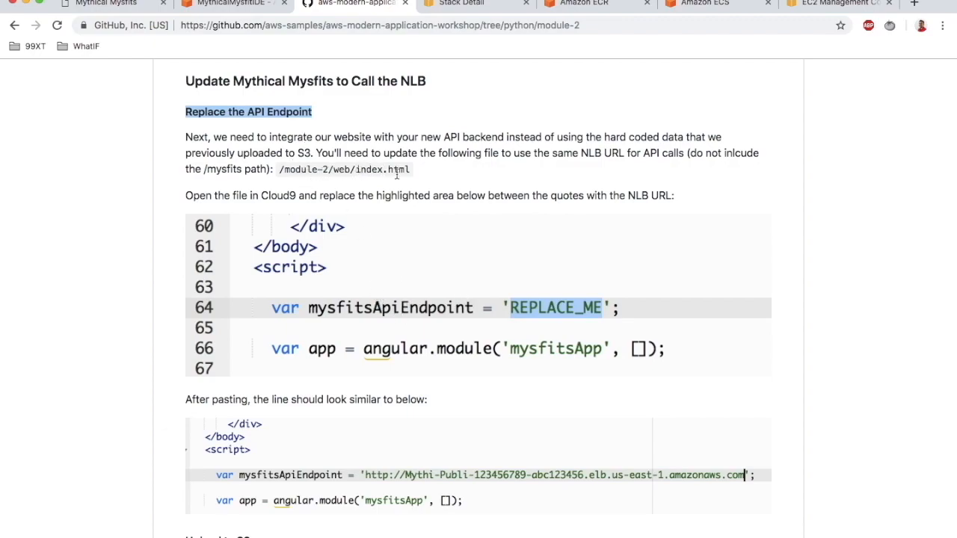
click(217, 5)
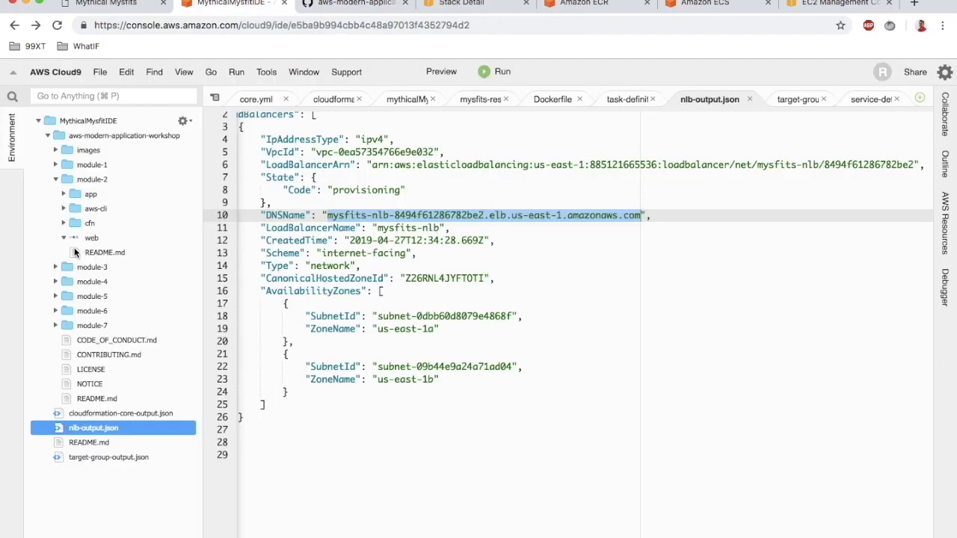
double_click(112, 253)
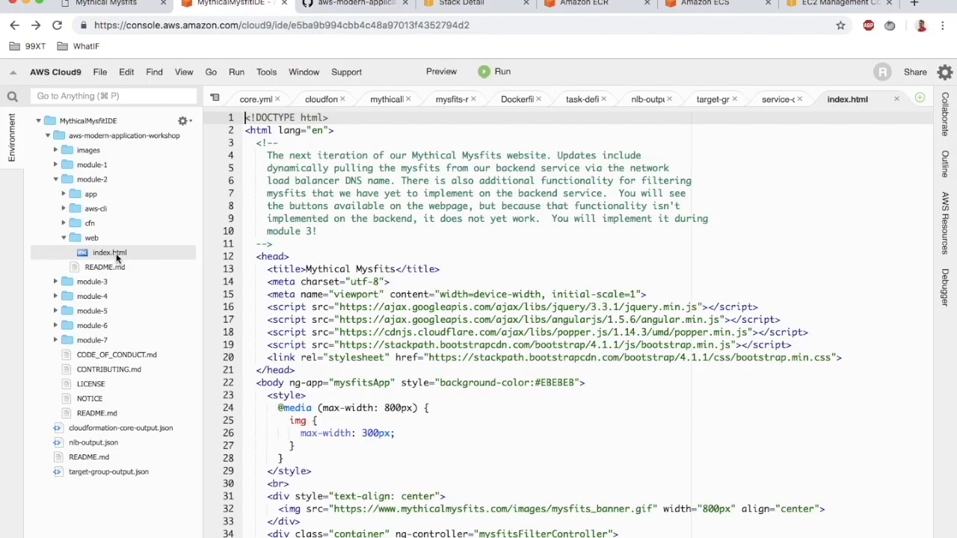
scroll(210, 198, down, 15)
click(228, 189)
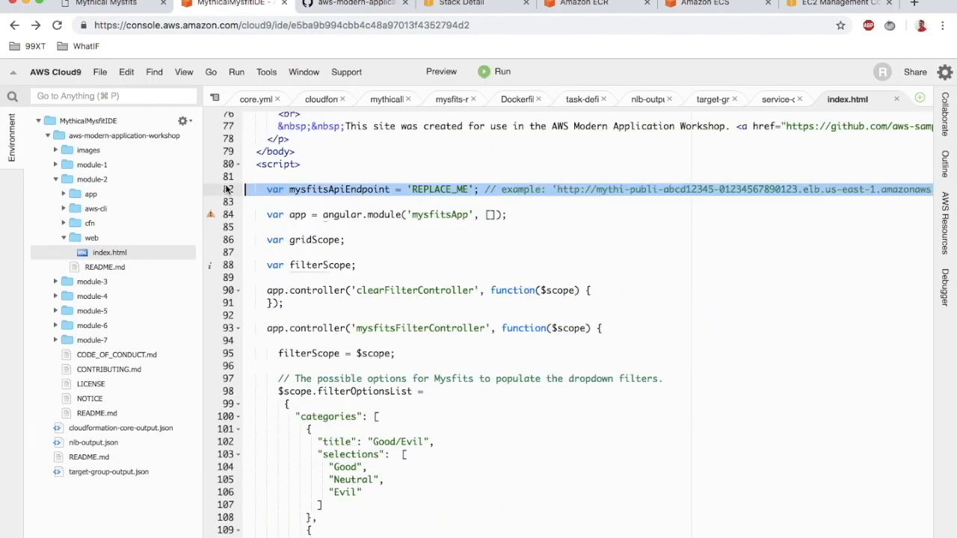
double_click(348, 190)
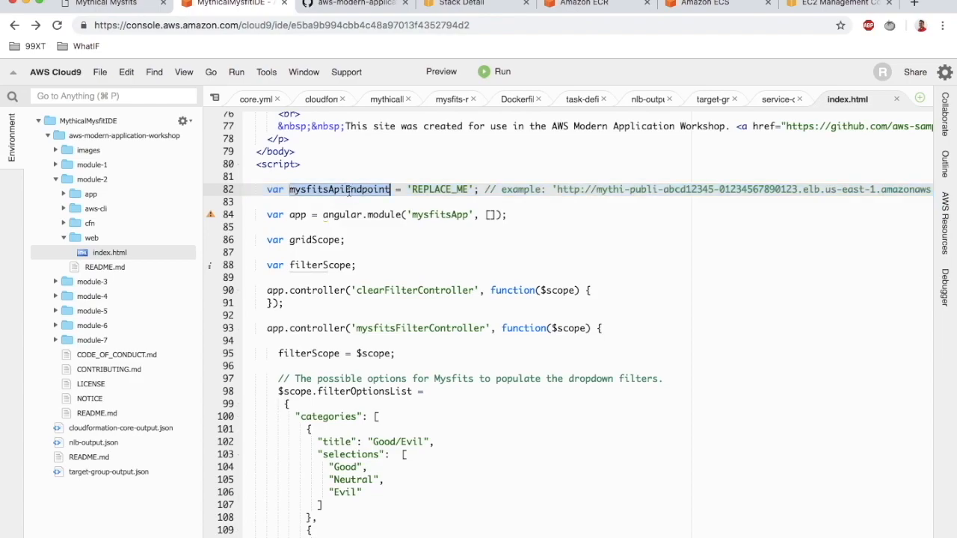
double_click(437, 190)
scroll(436, 190, right, 5)
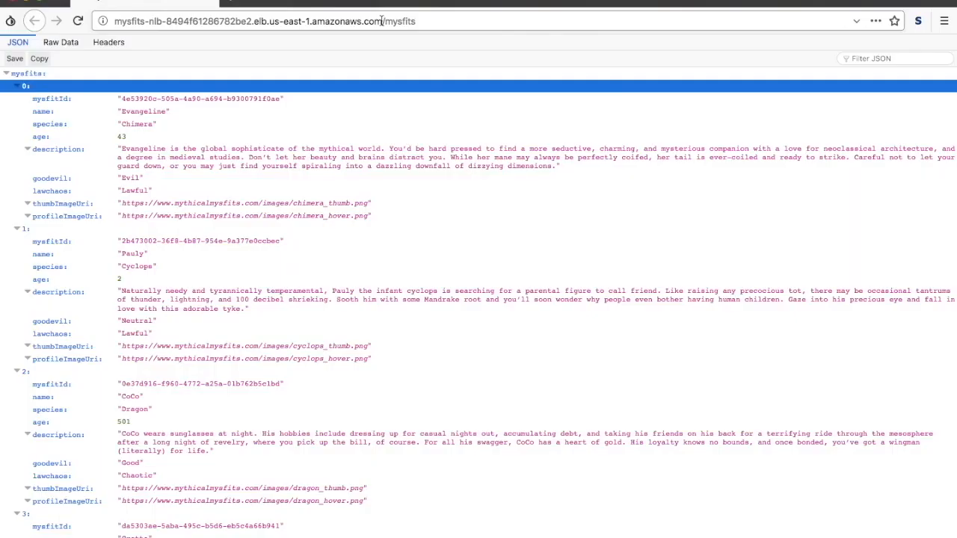
drag(381, 21, 113, 22)
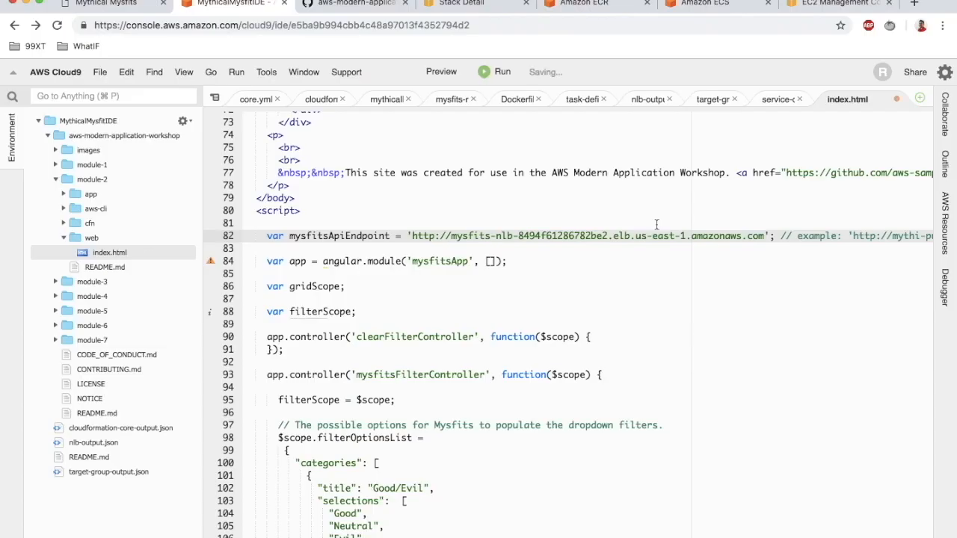
Run the workshop's aws s3 cp command in the terminal to upload module-2/web/index.html to s3://awsworkshopapp/index.html.
key(F6)
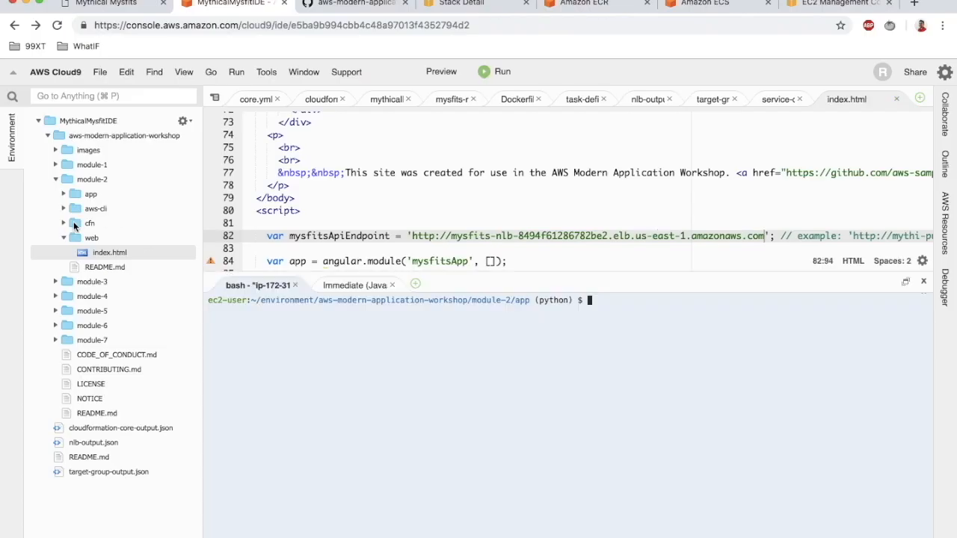
click(64, 238)
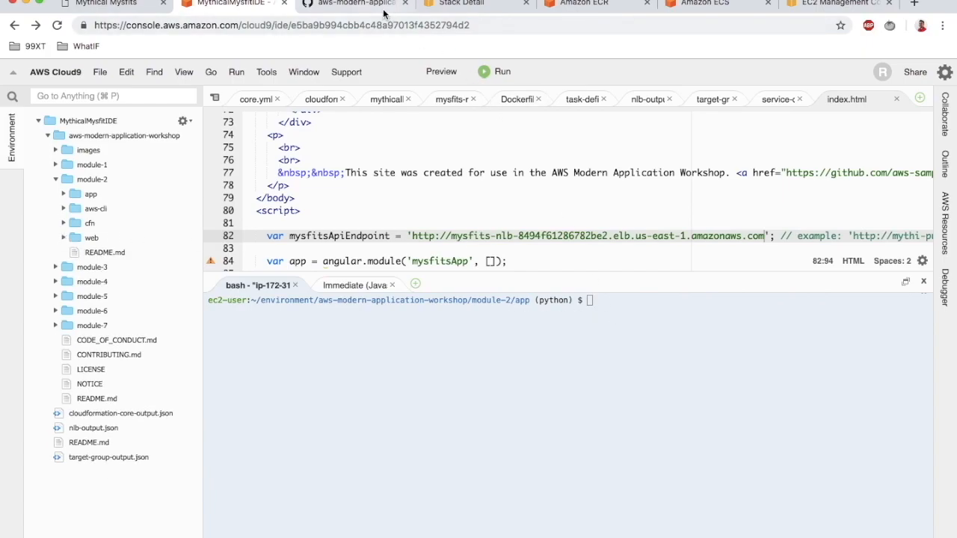
click(351, 4)
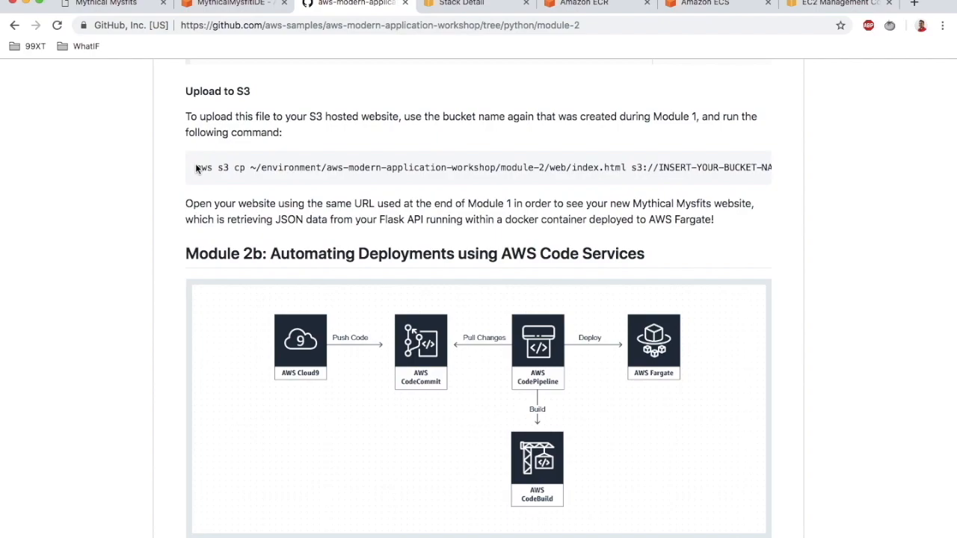
drag(196, 168, 722, 153)
key(super+c)
click(198, 6)
key(super+v)
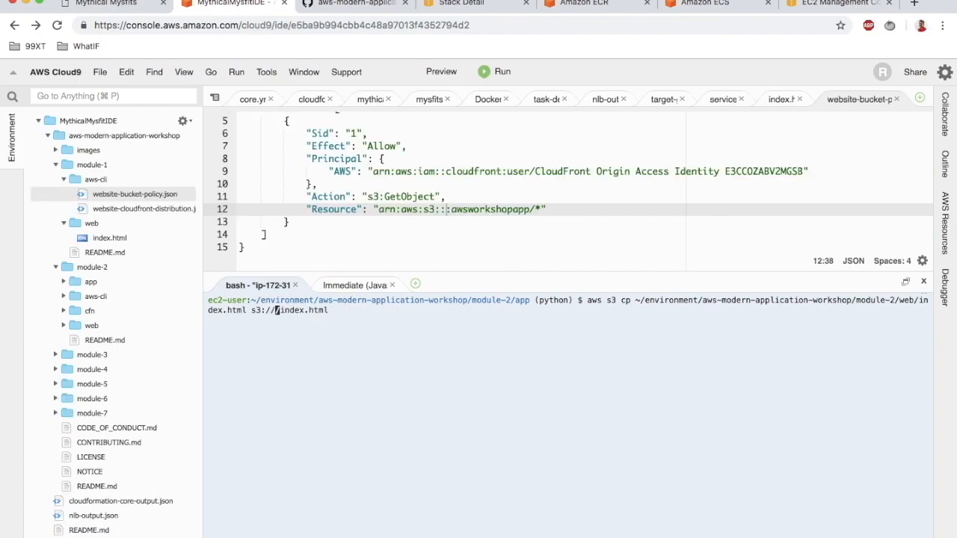
text(awsworkshopapp)
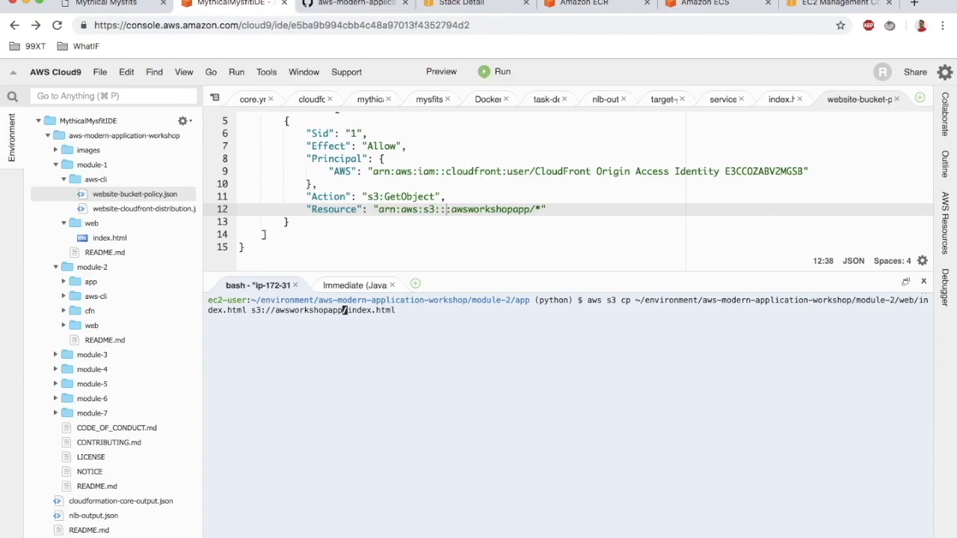
key(Return)
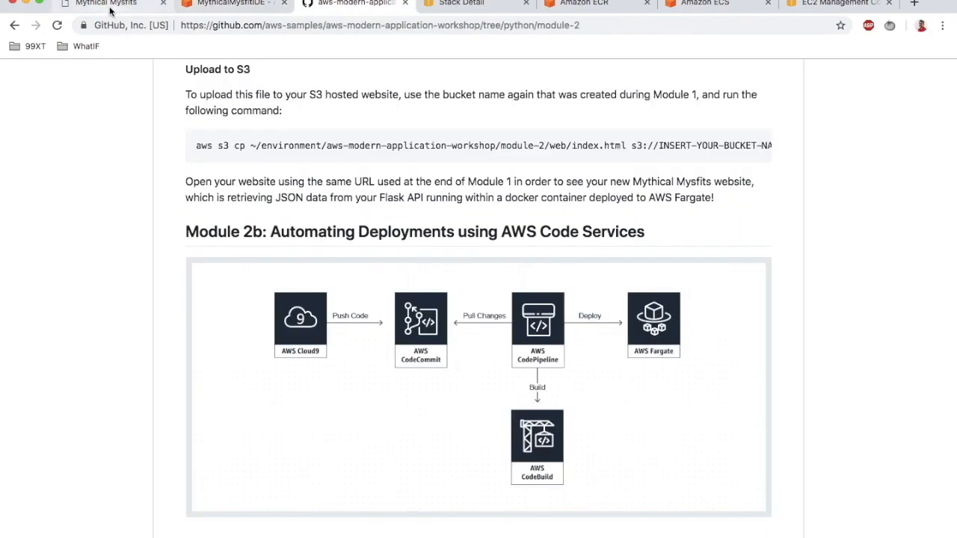
Return to the already loaded Mythical Mysfits website and look through its creature cards.
click(109, 6)
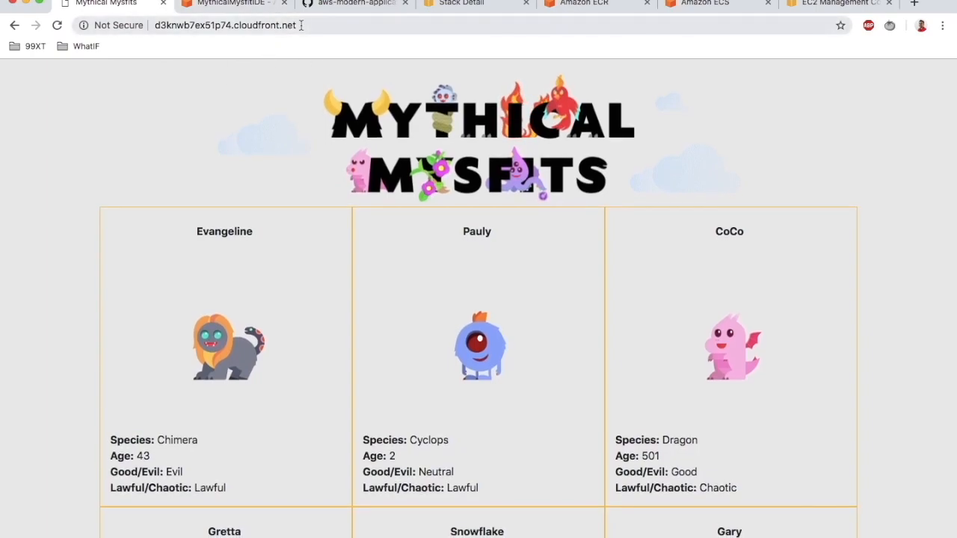
scroll(281, 356, down, 4)
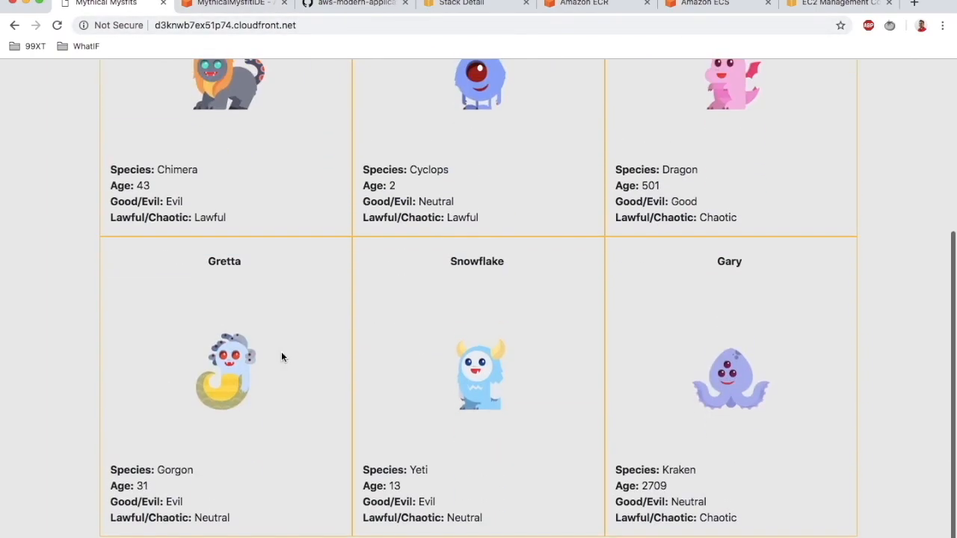
scroll(281, 357, up, 3)
scroll(281, 357, down, 5)
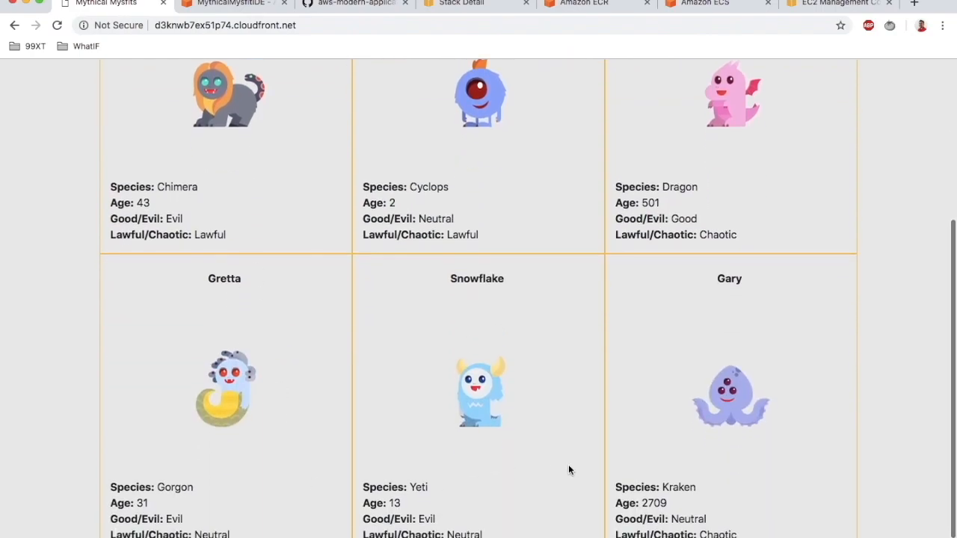
scroll(179, 241, up, 6)
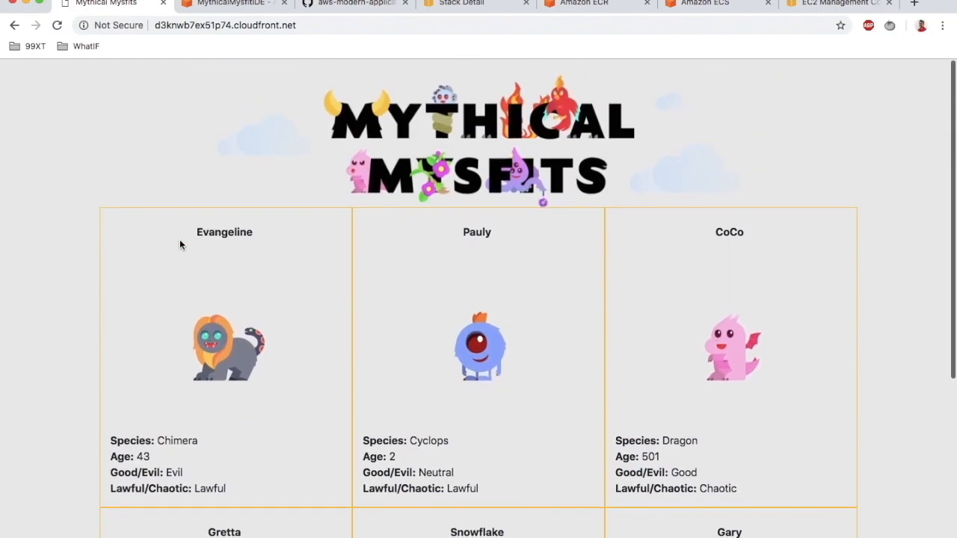
Reload the website at d3knwb7ex51p74.cloudfront.net and look through the updated page and its creature cards.
click(306, 24)
click(306, 25)
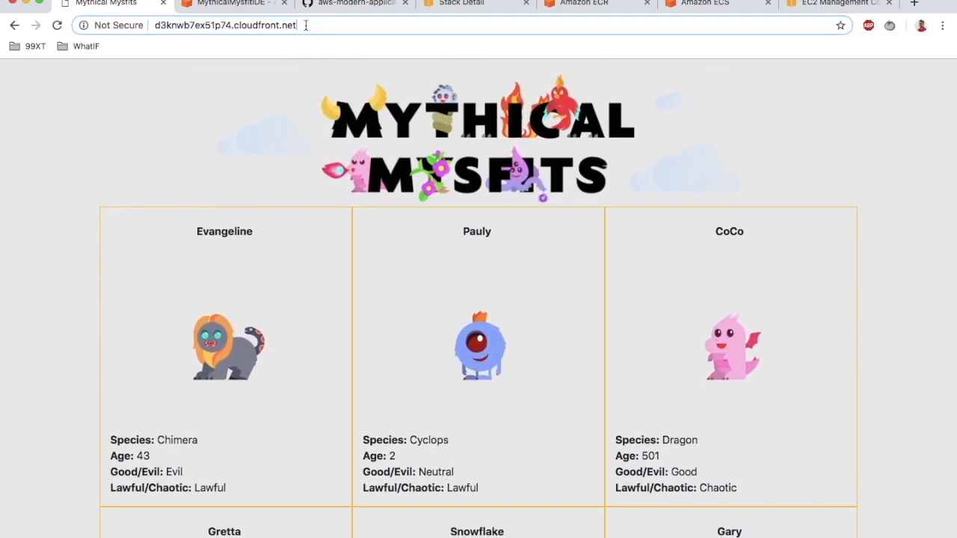
key(Return)
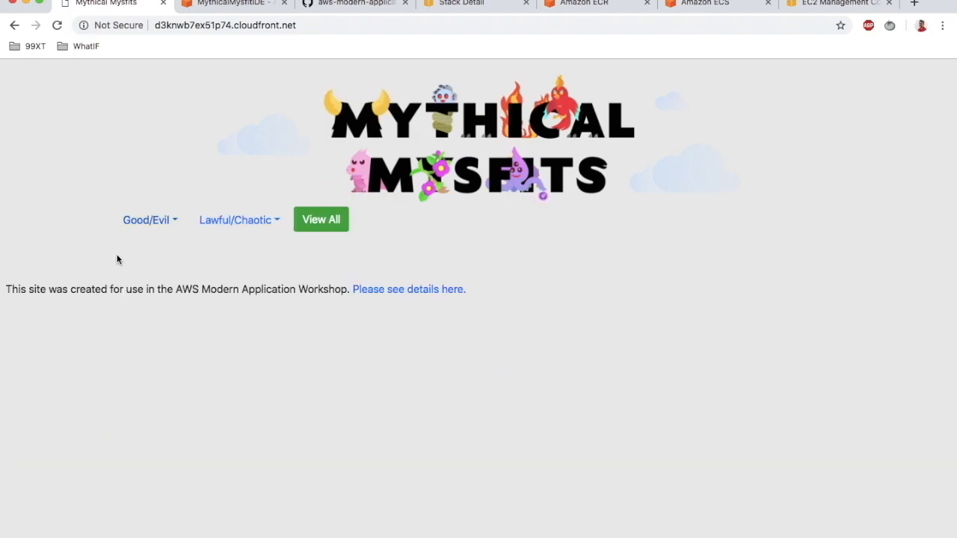
scroll(20, 286, down, 5)
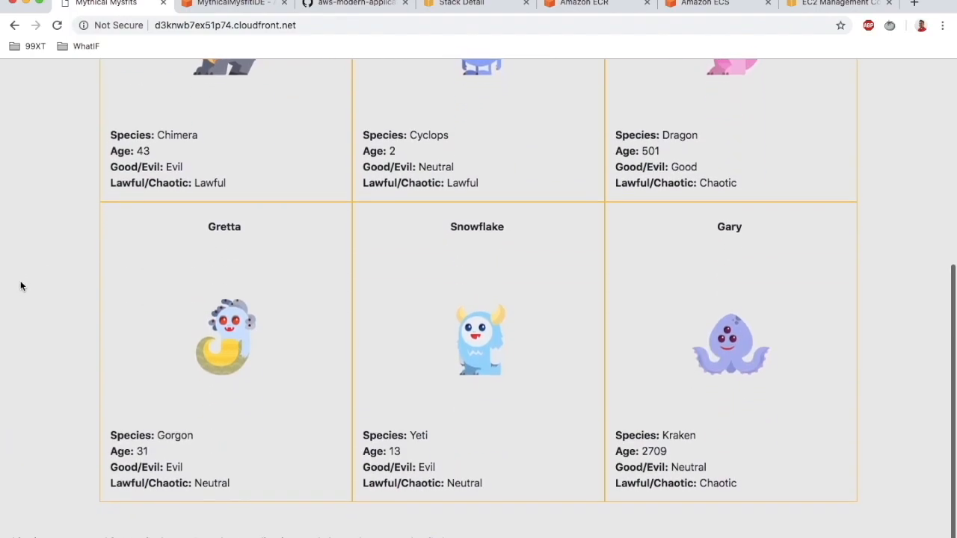
scroll(20, 286, up, 5)
Inspect the website with the developer tools, filter its network activity to XHR requests and reload the page to record them.
right_click(40, 171)
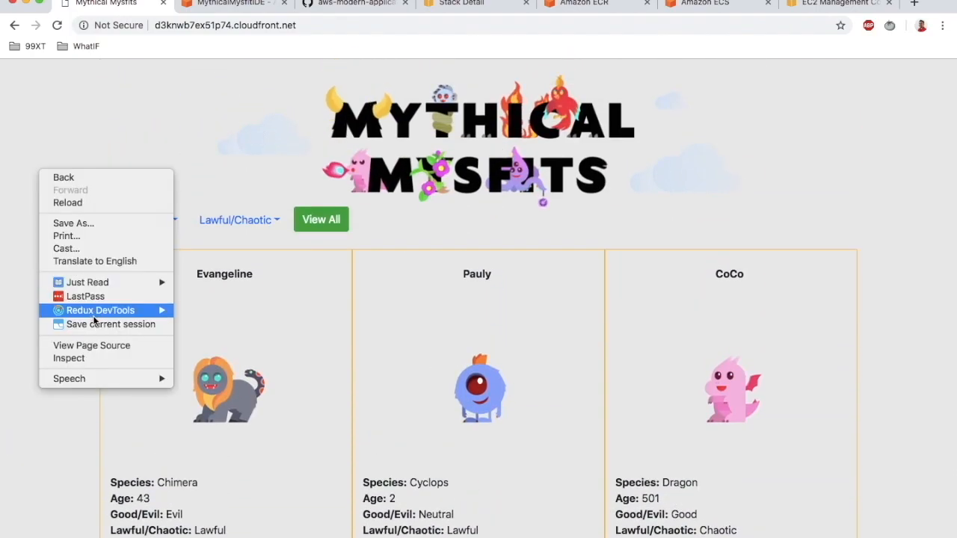
click(104, 357)
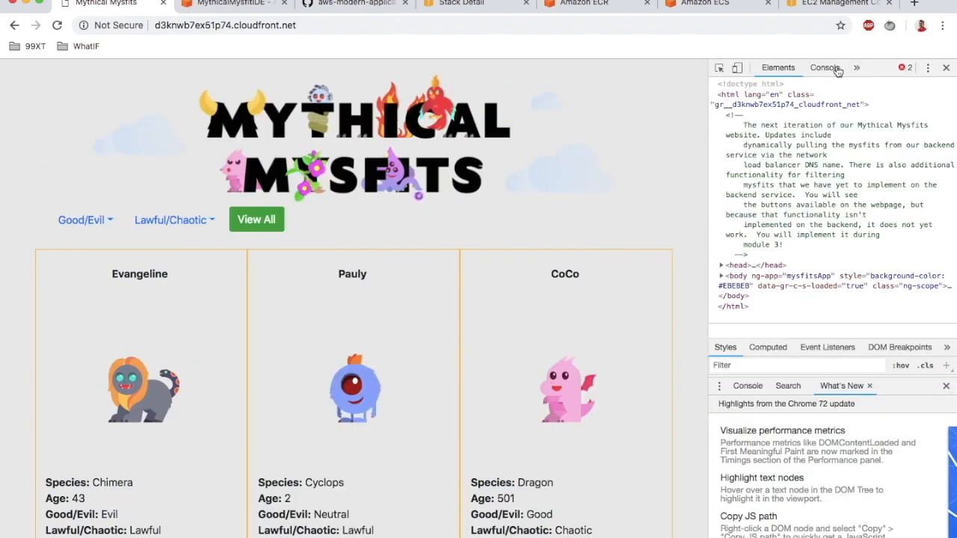
click(855, 69)
click(861, 93)
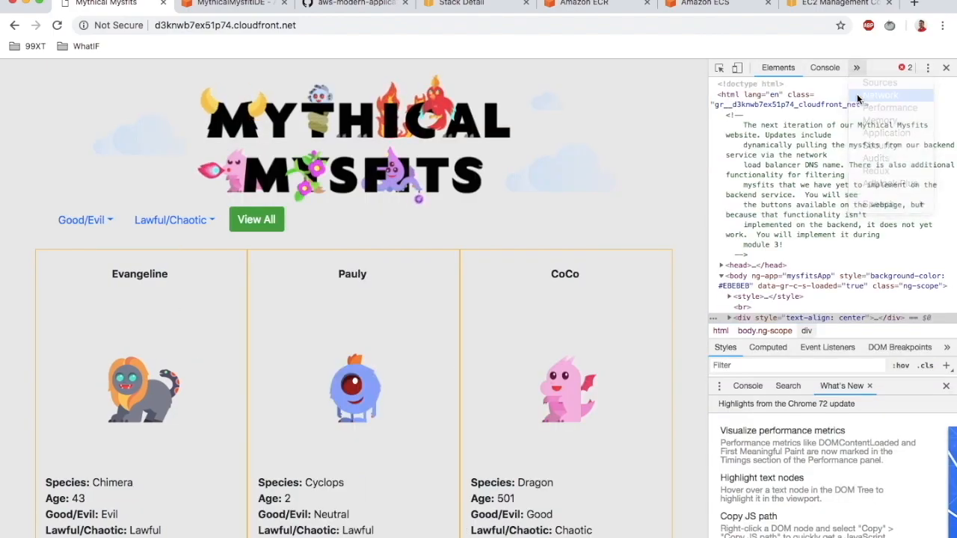
drag(717, 69, 596, 70)
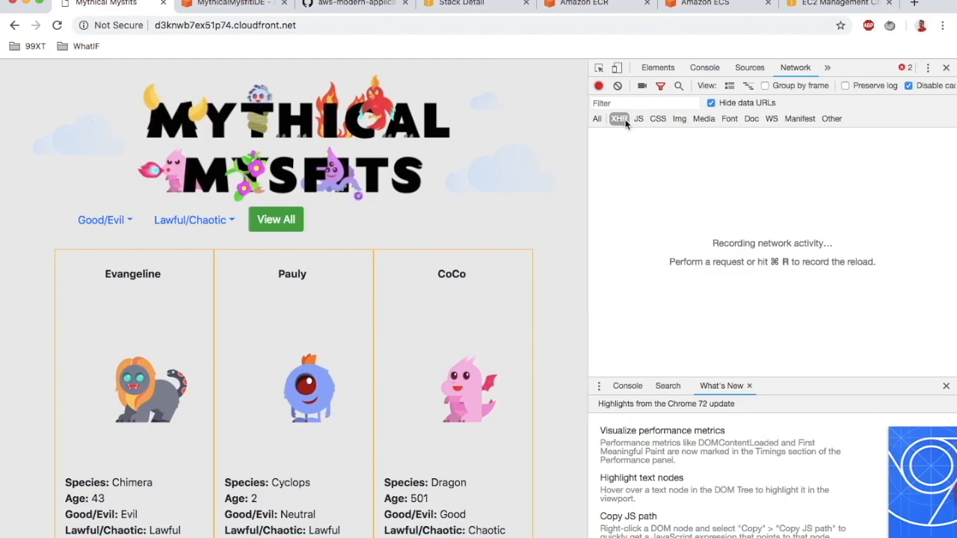
click(57, 25)
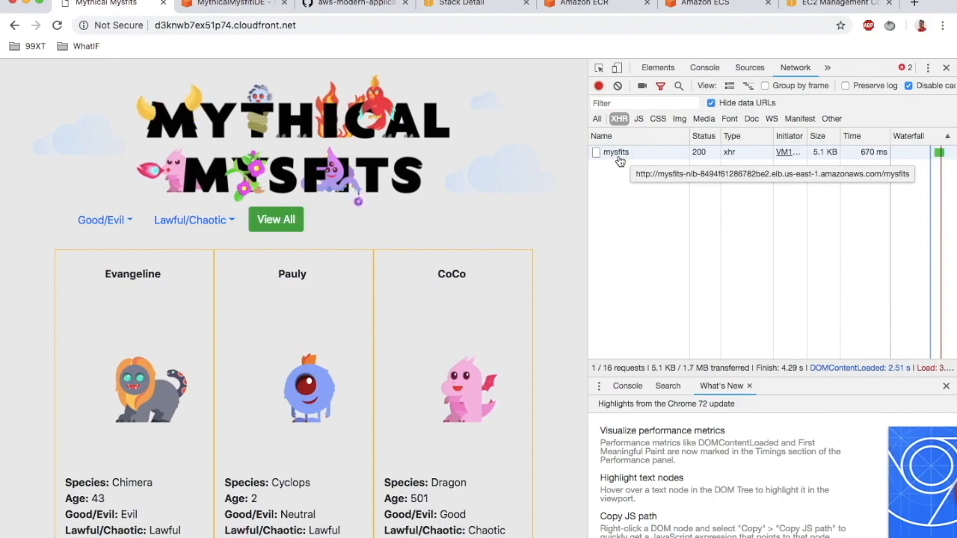
Examine the mysfits request's headers and request URL, and expand the mysfits array in its response preview.
click(619, 157)
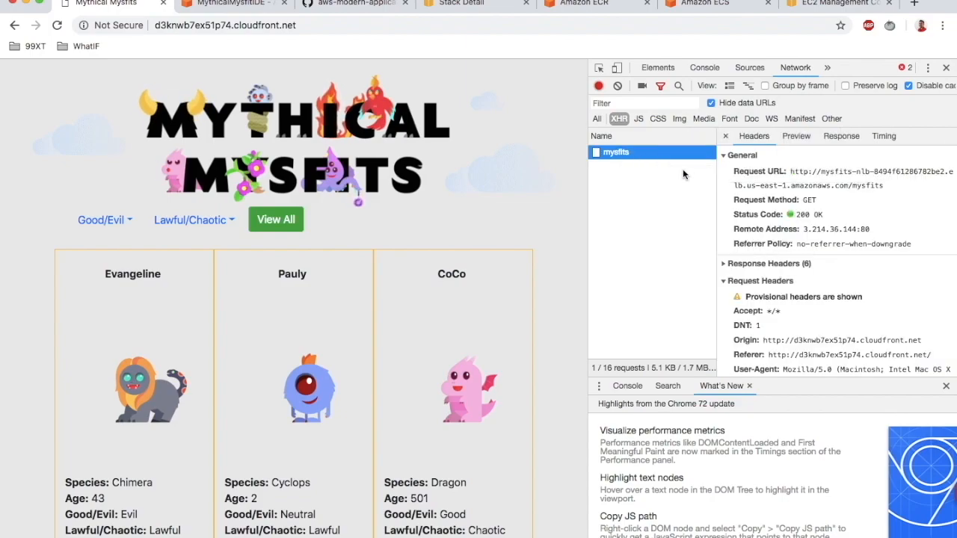
drag(715, 144, 664, 141)
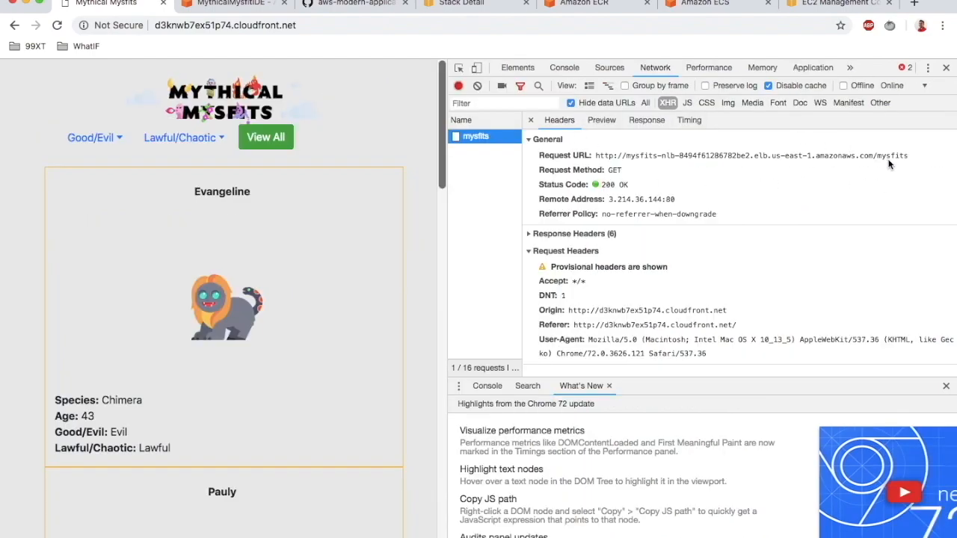
click(600, 121)
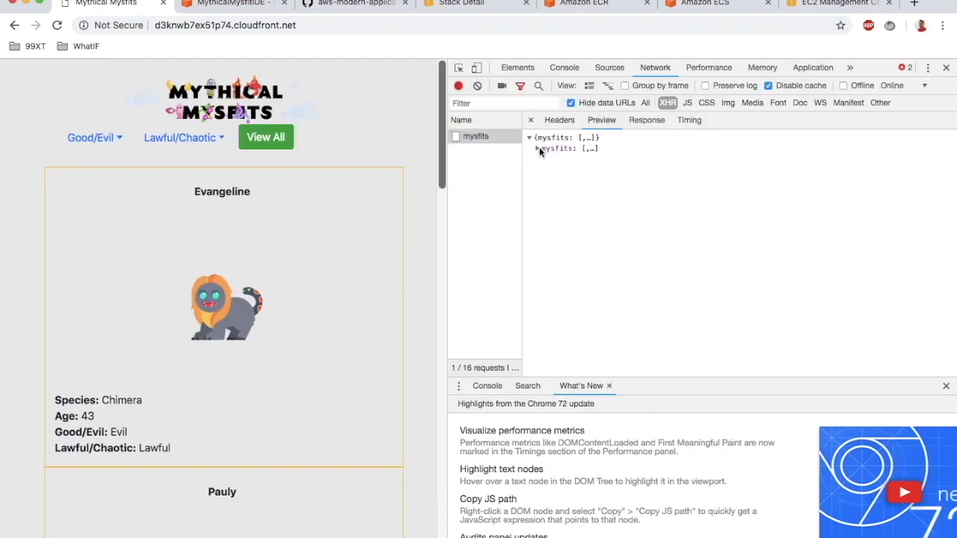
click(537, 148)
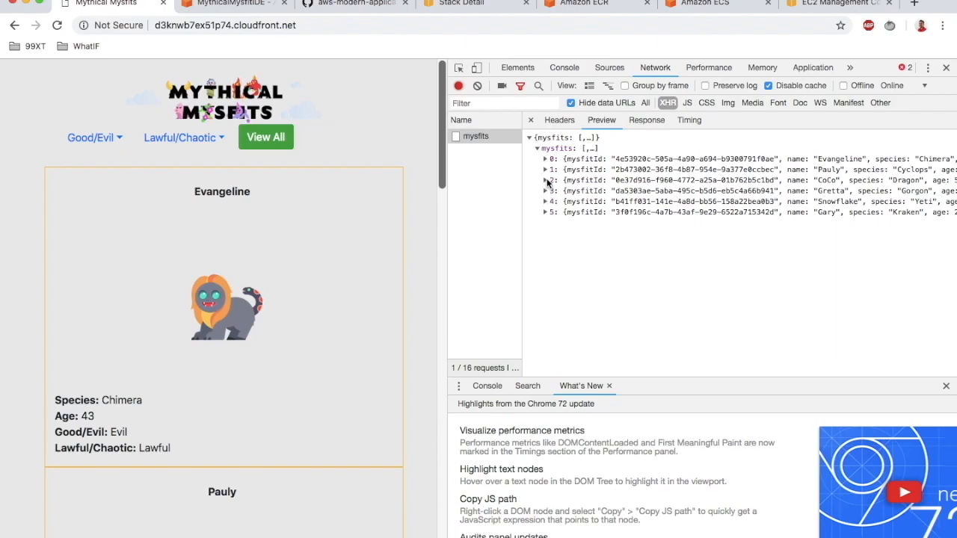
drag(448, 180, 686, 179)
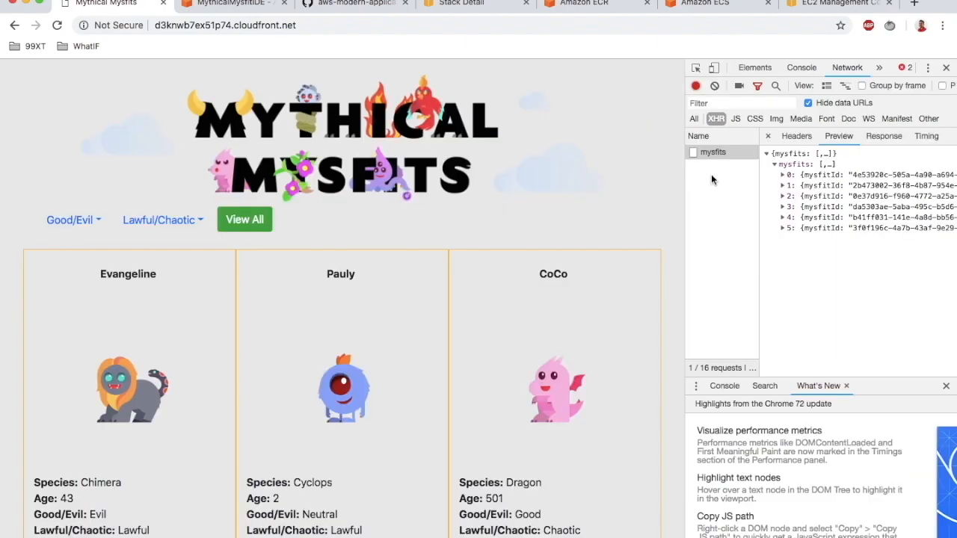